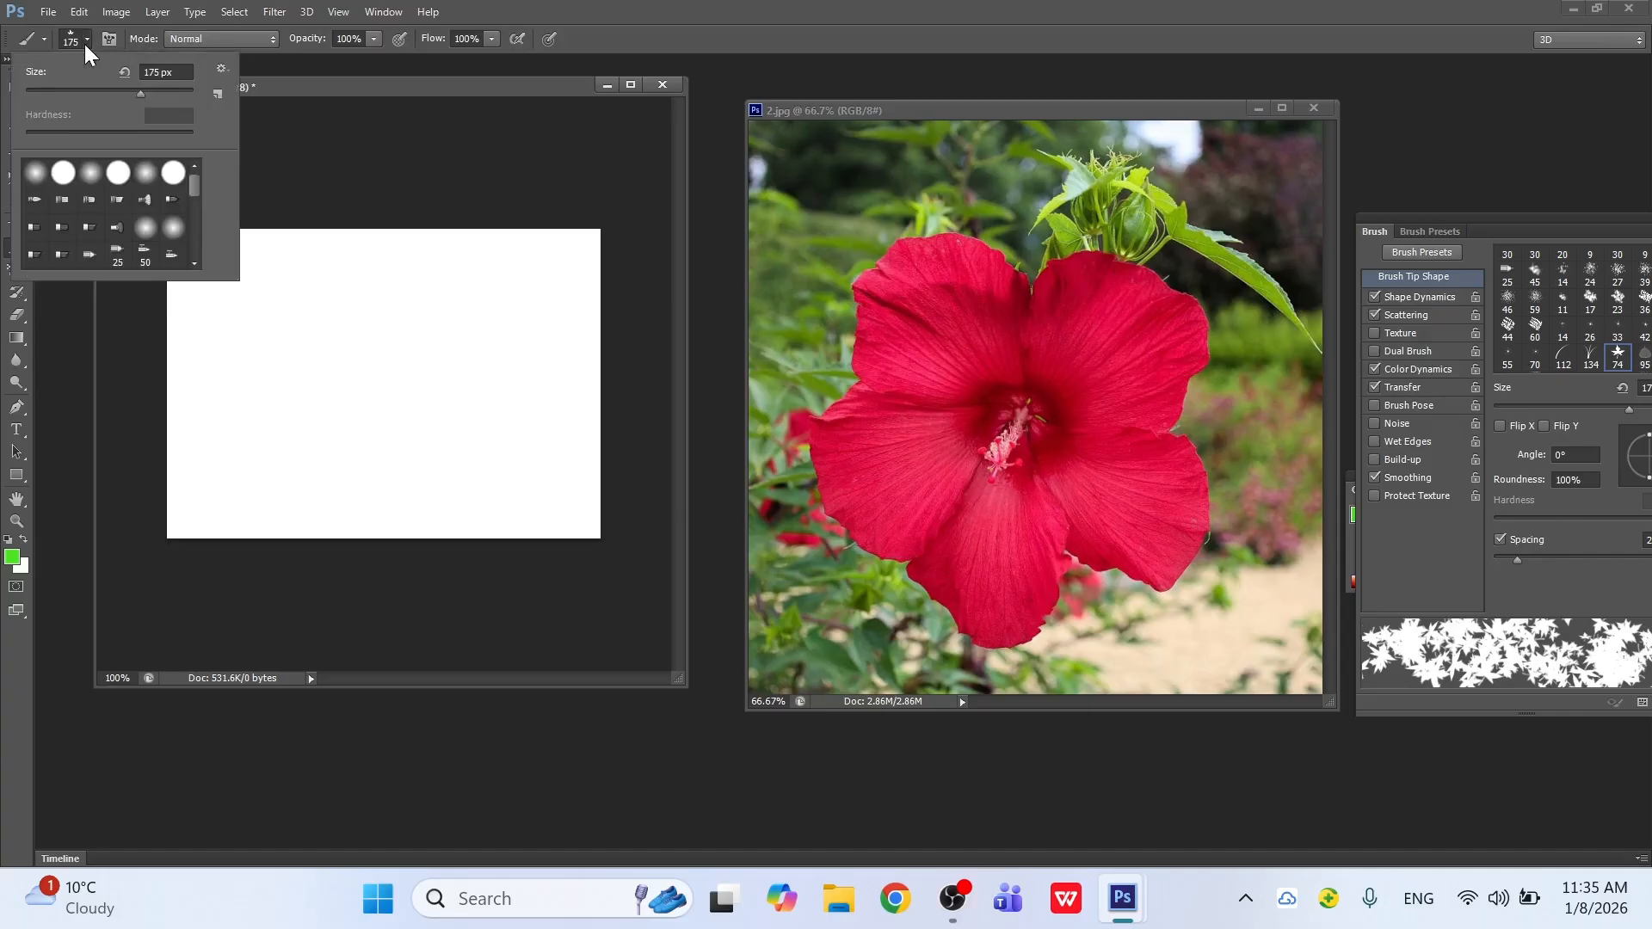
Step: Paint green grass across the lower half of the blank canvas using the 134 px grass brush tip
click(195, 262)
click(194, 262)
click(194, 262)
click(195, 262)
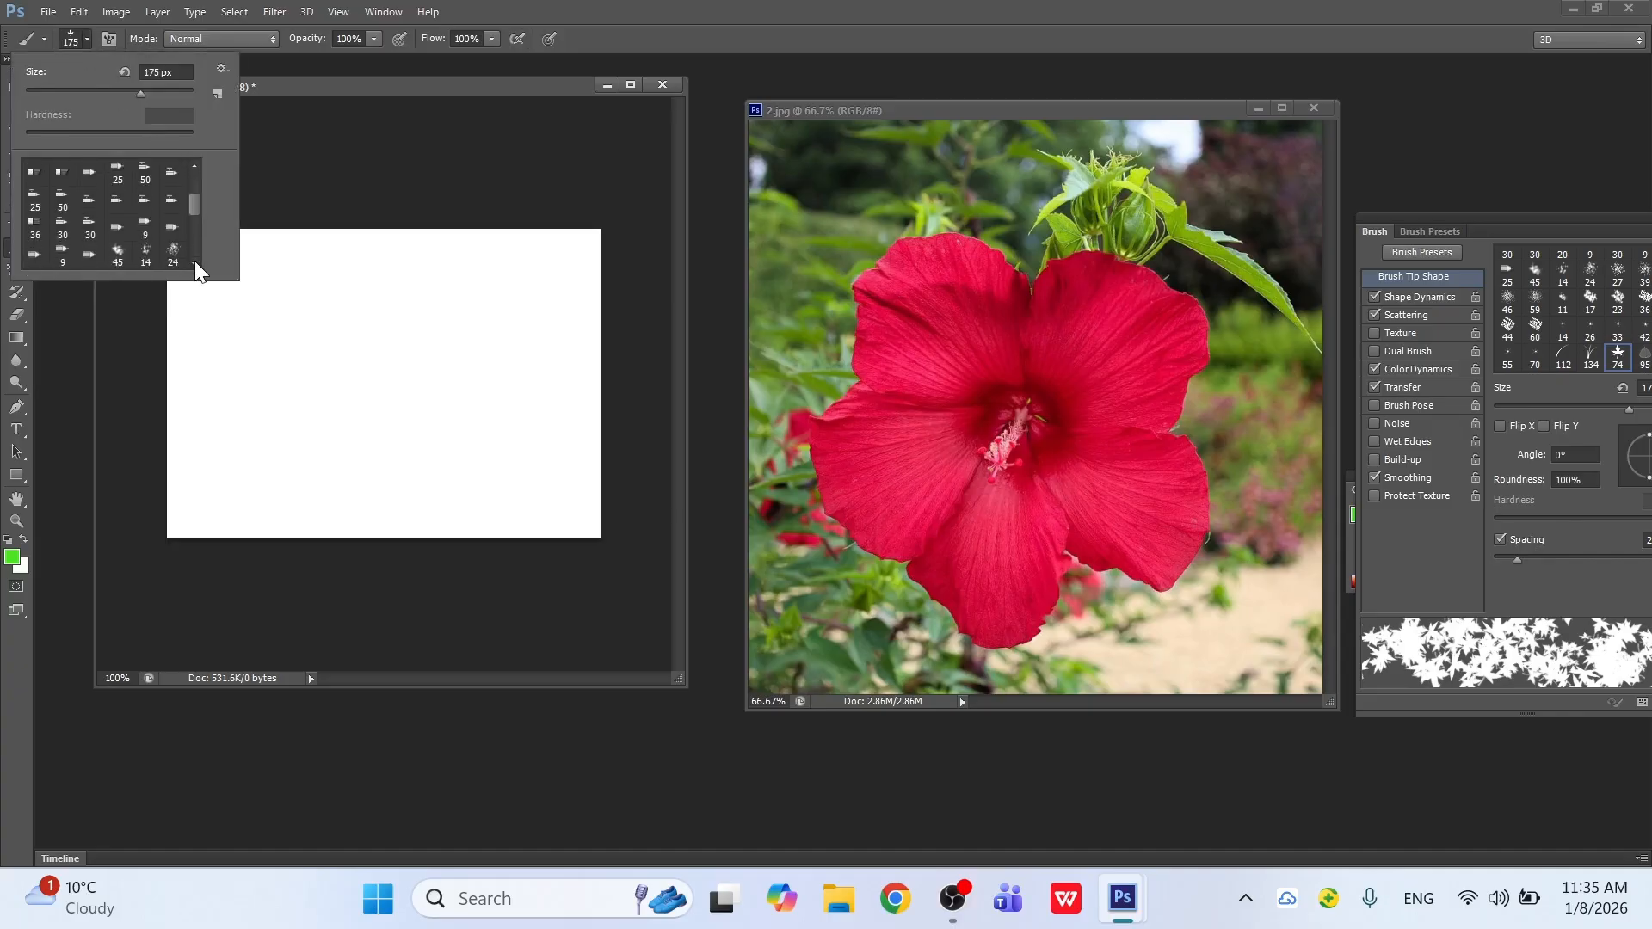
click(195, 262)
click(195, 262)
click(195, 261)
click(194, 262)
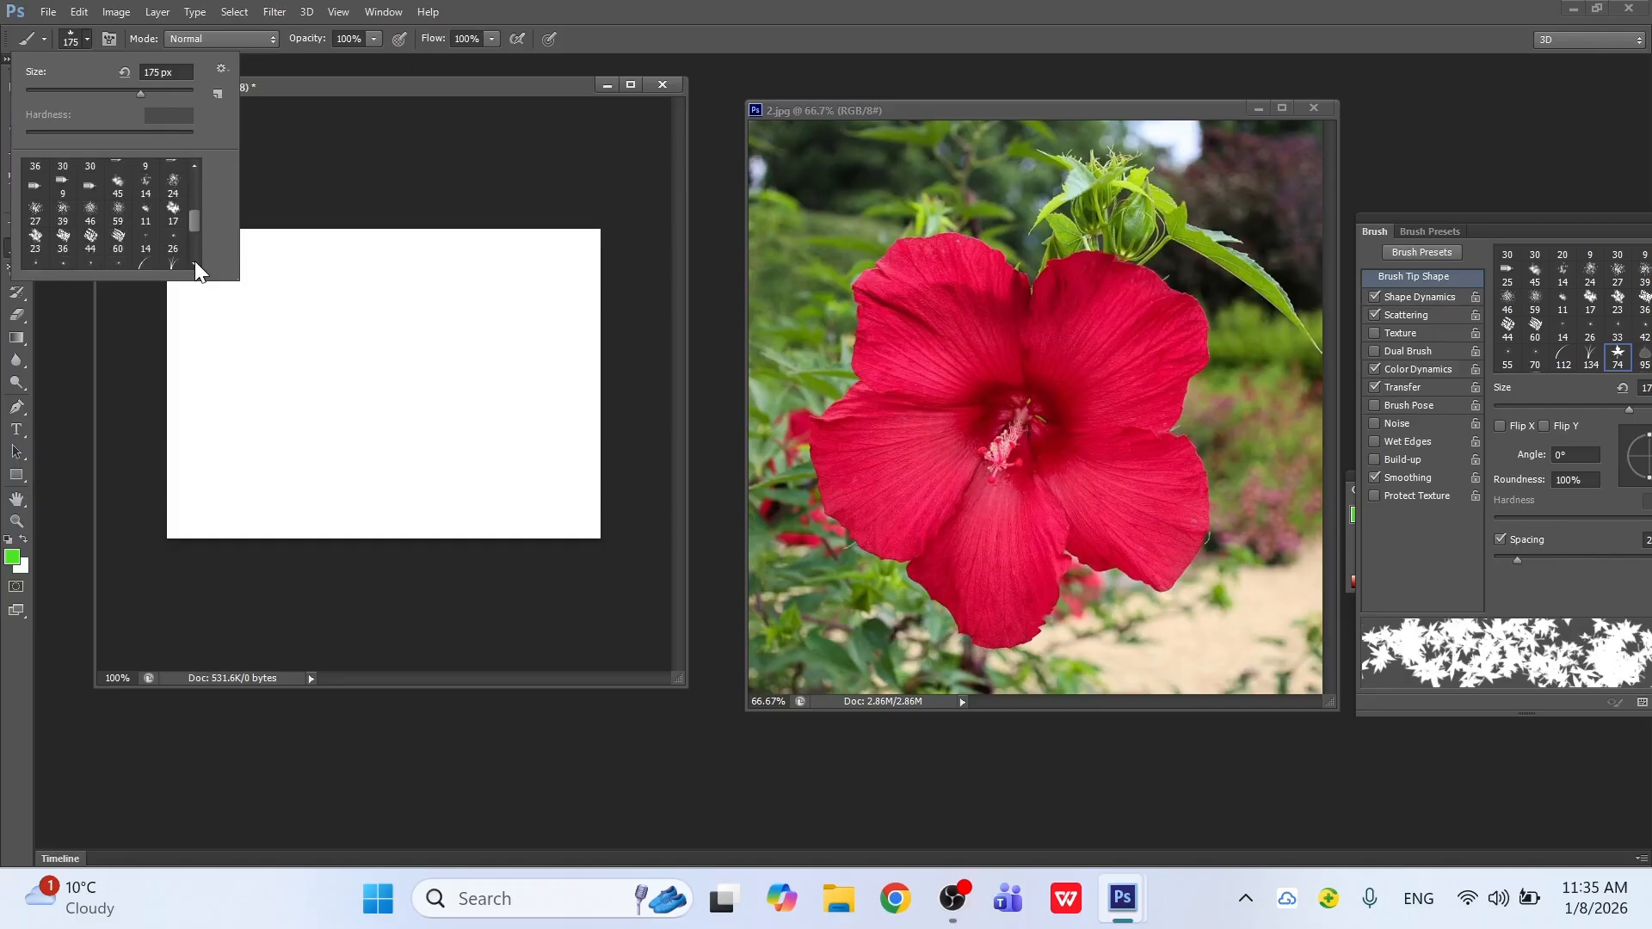
click(172, 255)
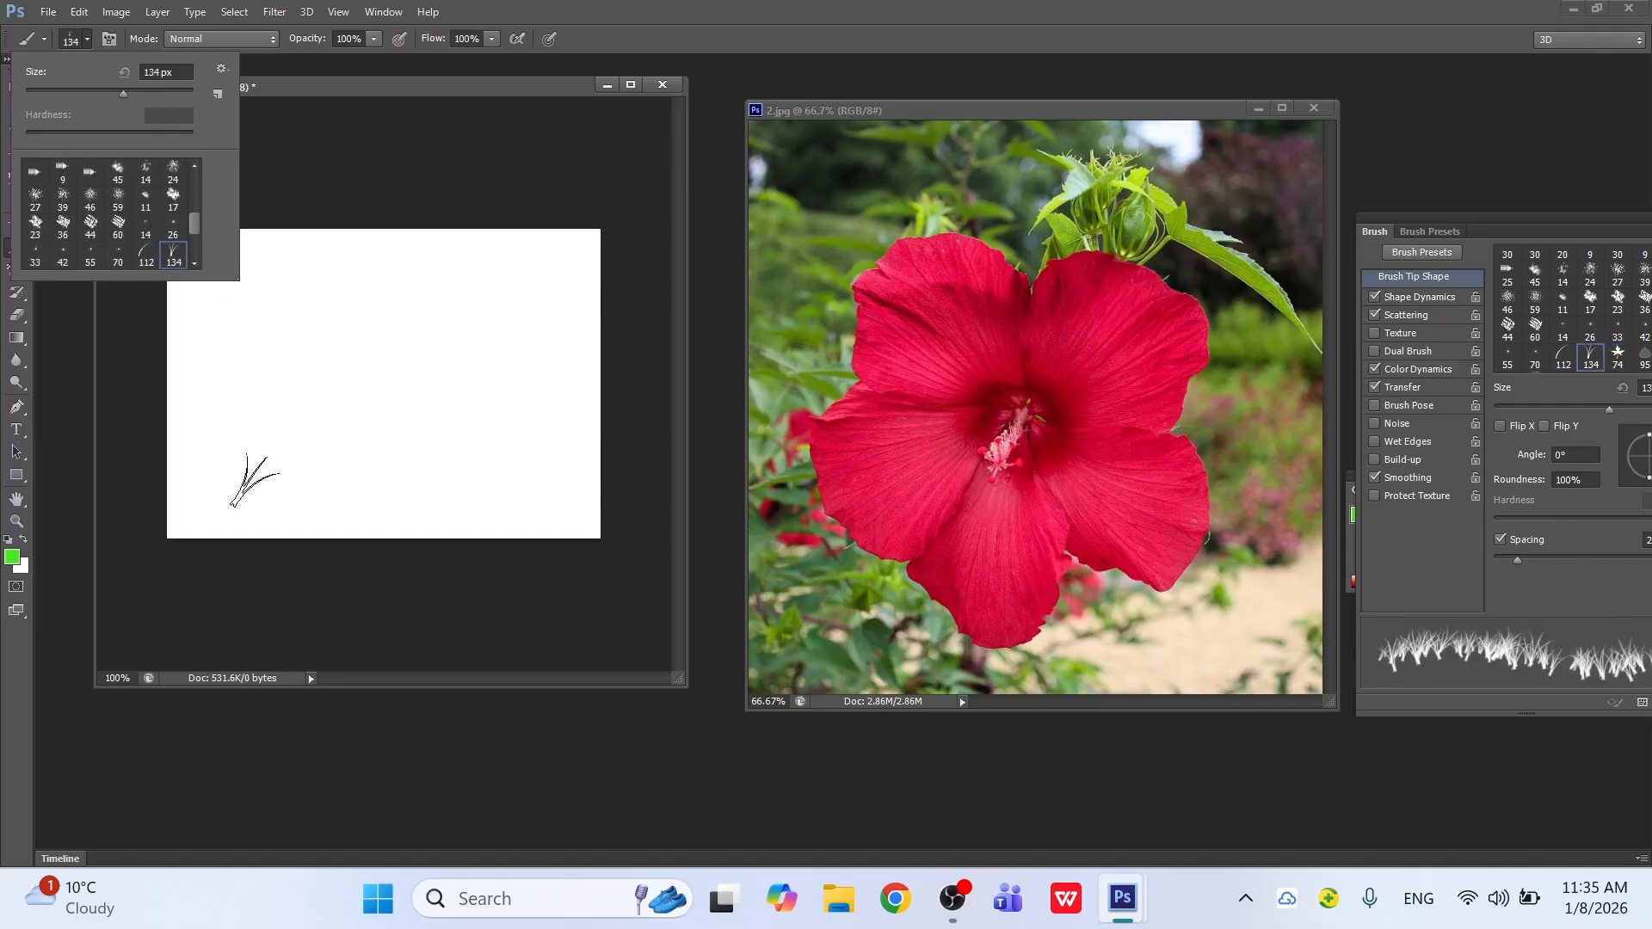
mouse_move(201, 483)
mouse_down()
mouse_move(330, 520)
mouse_move(517, 515)
mouse_move(547, 507)
mouse_move(387, 503)
mouse_move(241, 462)
mouse_move(585, 452)
mouse_move(200, 405)
mouse_up()
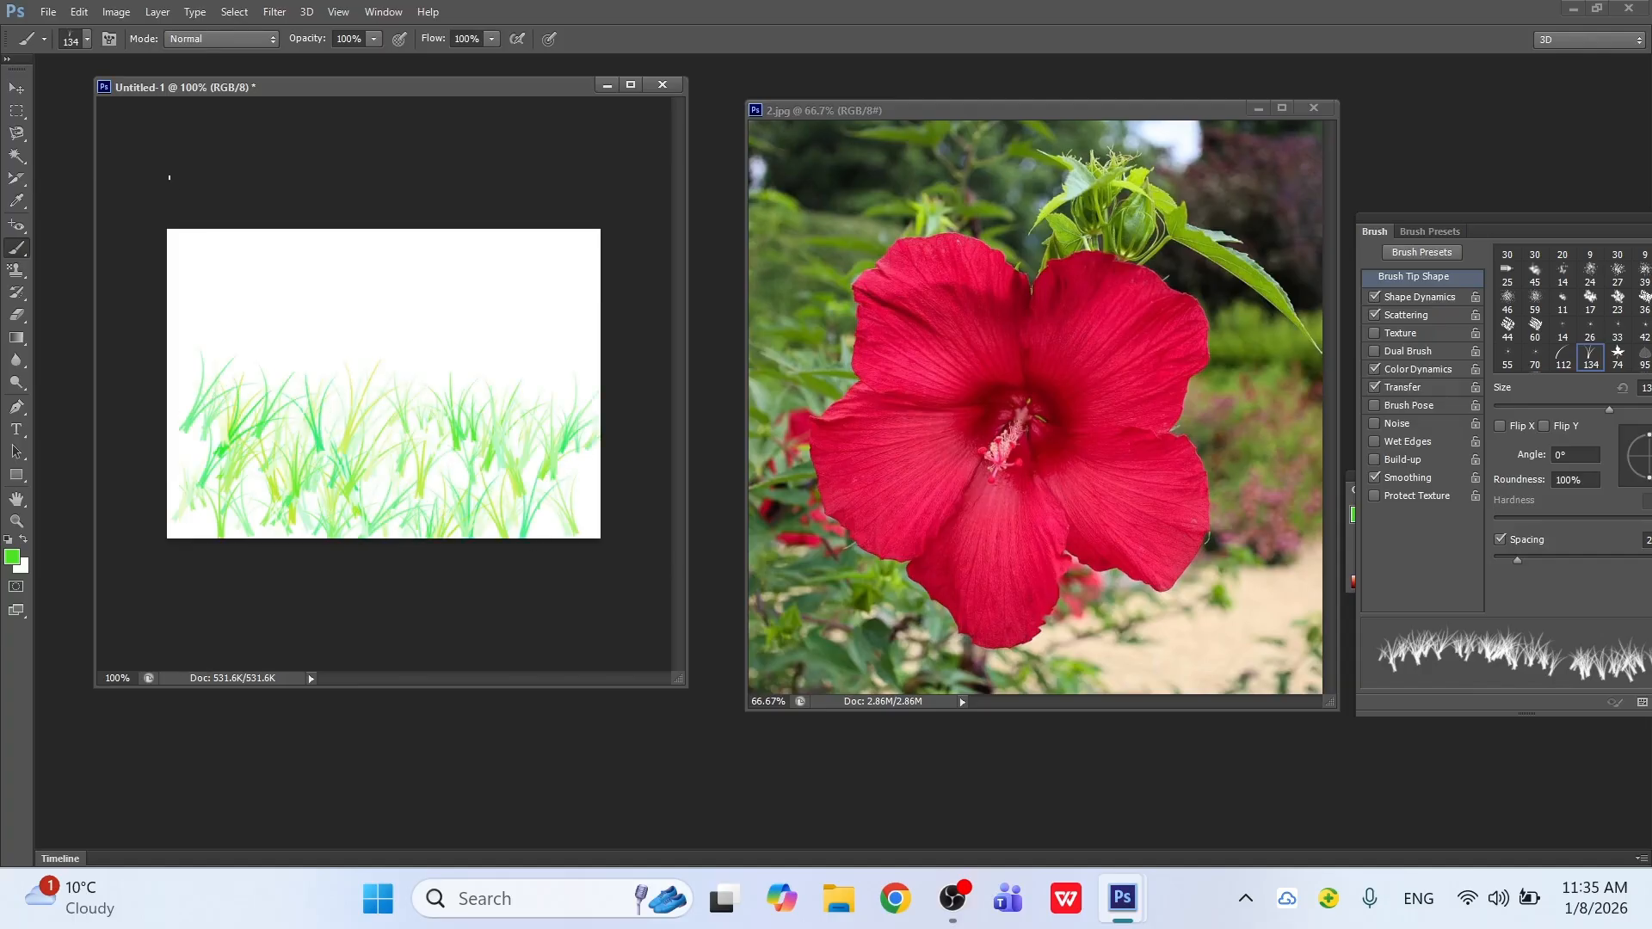
Step: Paint scattered green leaves over the whole canvas using the 74 px maple leaf brush tip
click(88, 41)
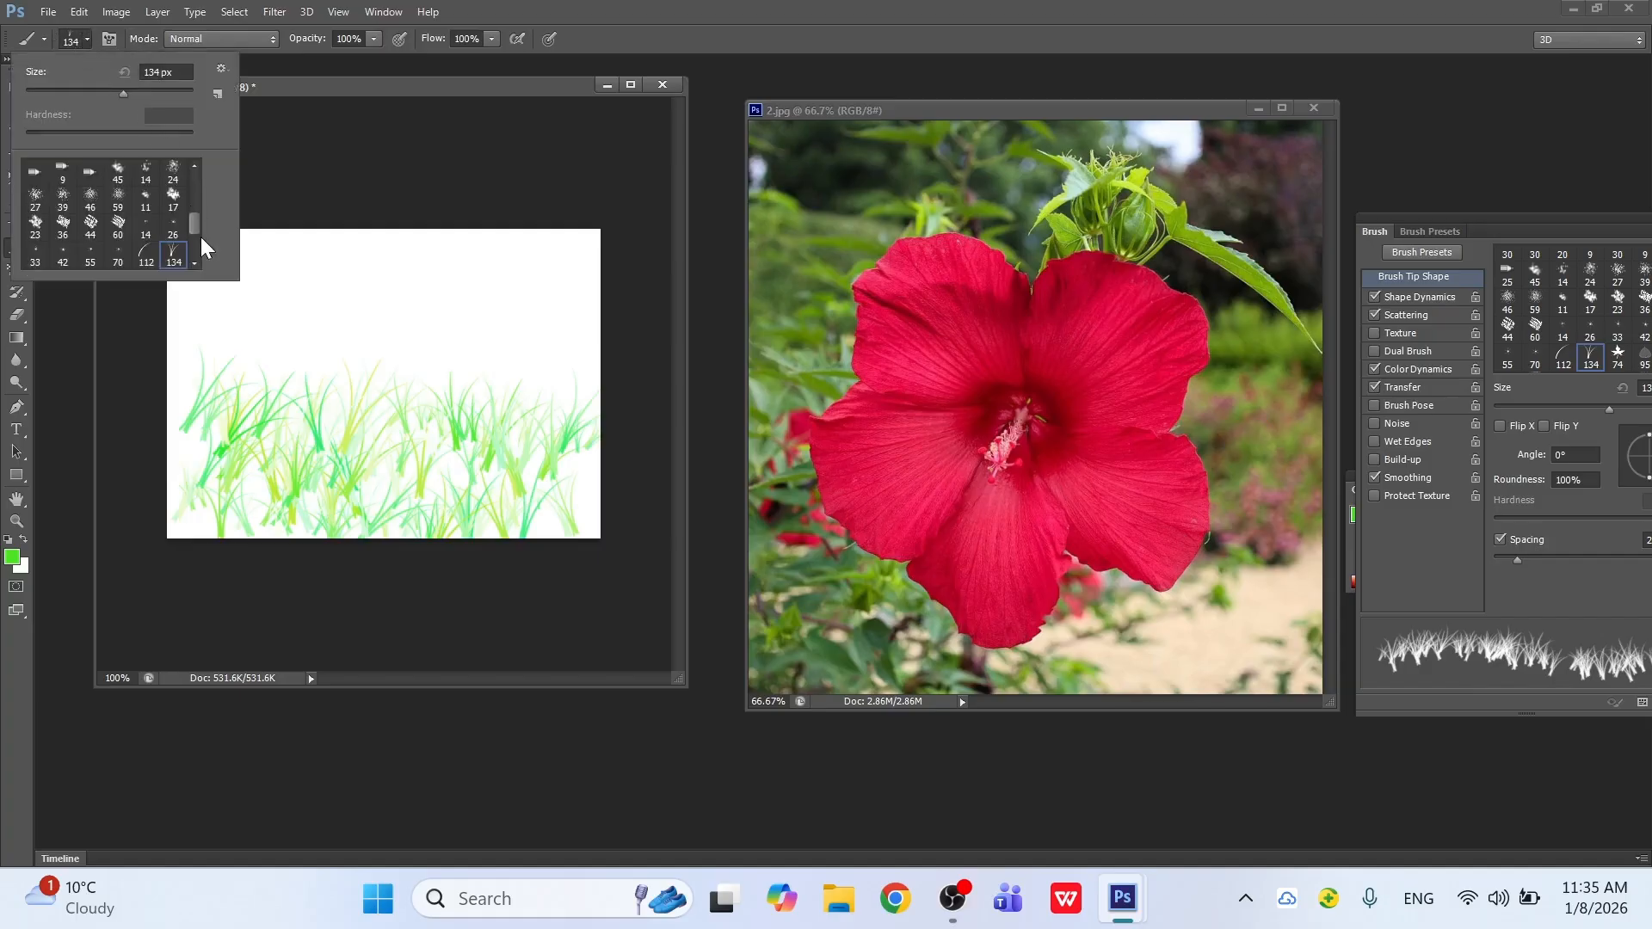
scroll(197, 260, down, 2)
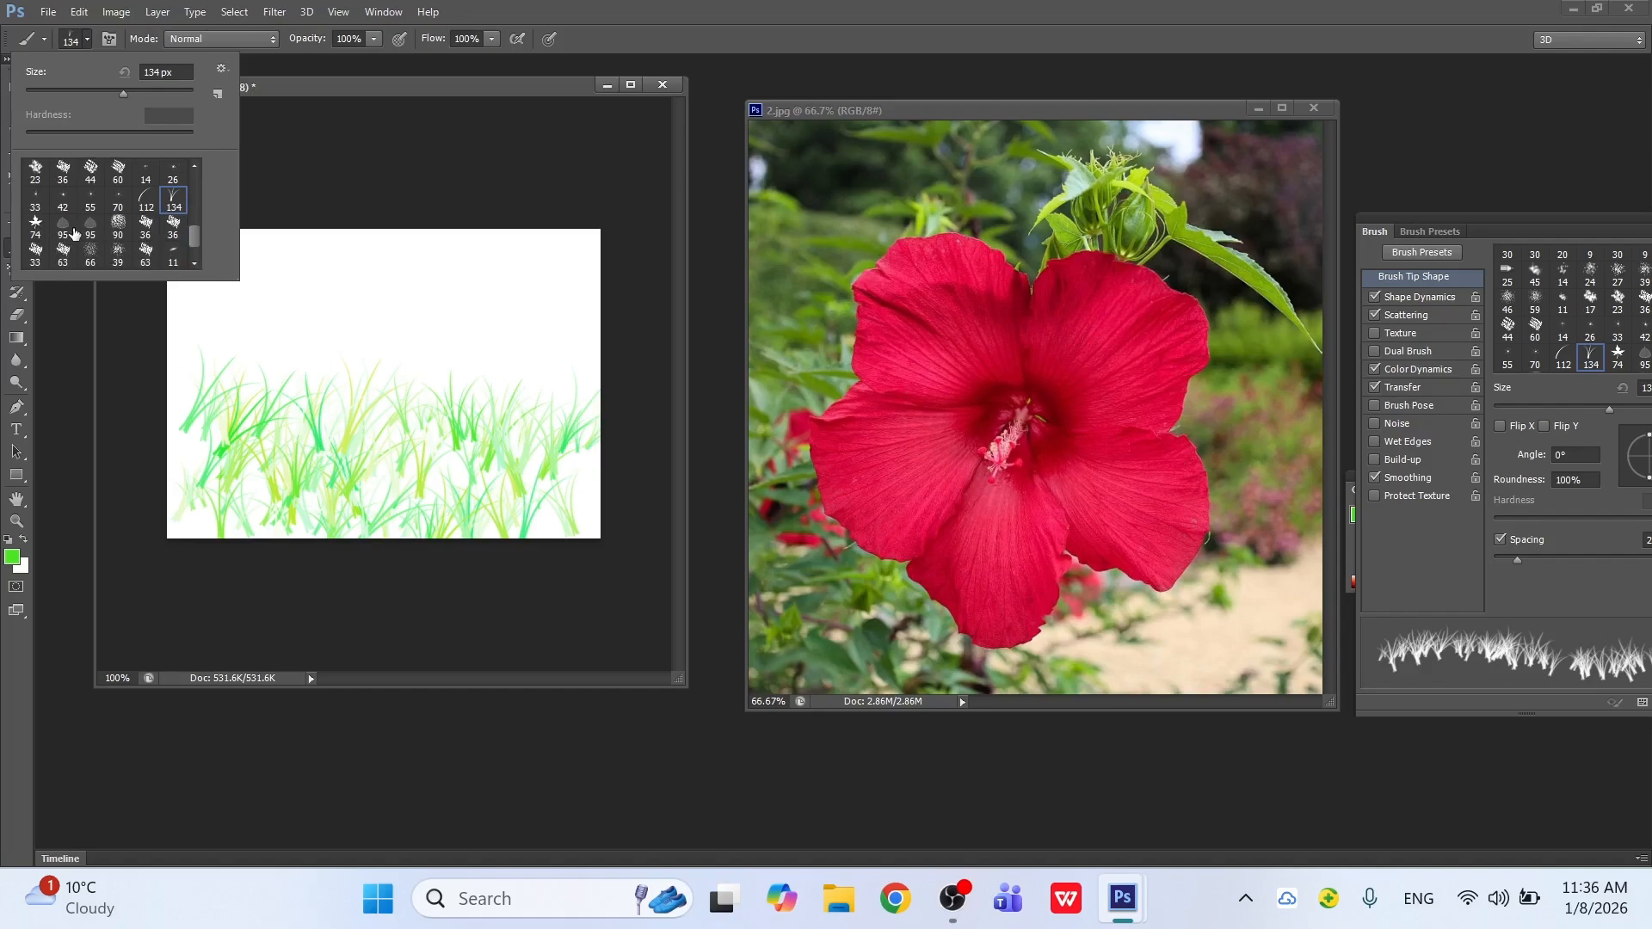
click(36, 225)
drag(406, 302, 433, 301)
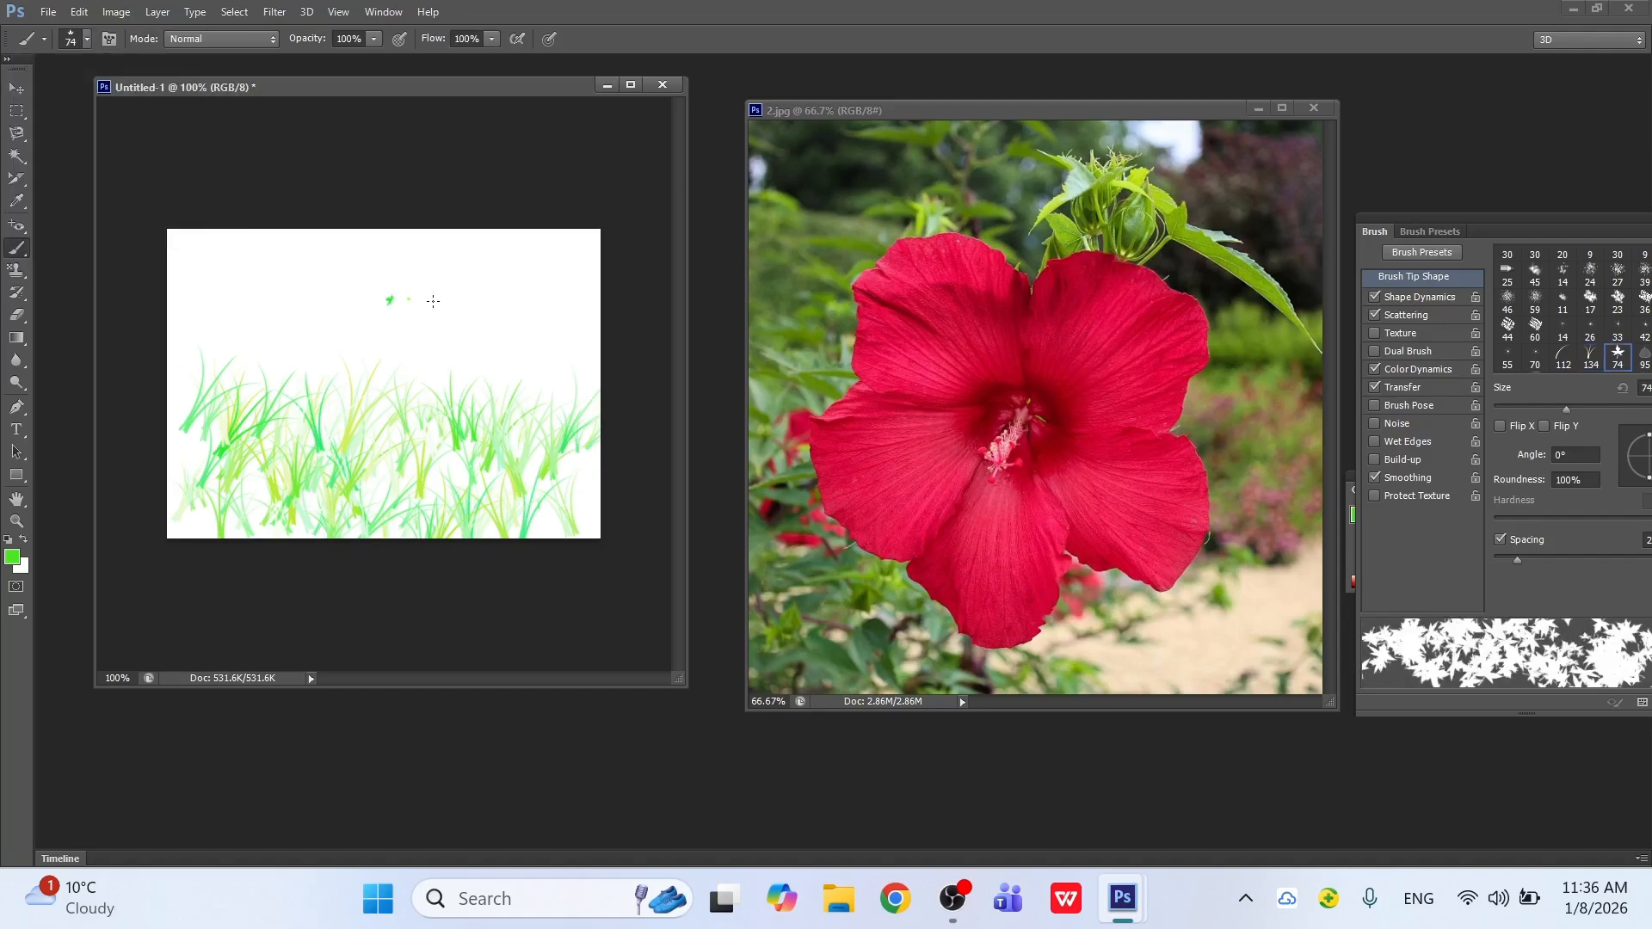
mouse_move(535, 278)
mouse_down()
mouse_move(411, 314)
mouse_move(279, 309)
mouse_move(231, 287)
mouse_move(265, 334)
mouse_move(430, 367)
mouse_move(453, 345)
mouse_move(306, 375)
mouse_move(472, 357)
mouse_move(510, 368)
mouse_move(540, 412)
mouse_up()
mouse_move(566, 313)
mouse_down()
mouse_move(532, 361)
mouse_move(392, 350)
mouse_move(200, 383)
mouse_move(204, 342)
mouse_move(195, 416)
mouse_move(264, 480)
mouse_move(464, 499)
mouse_up()
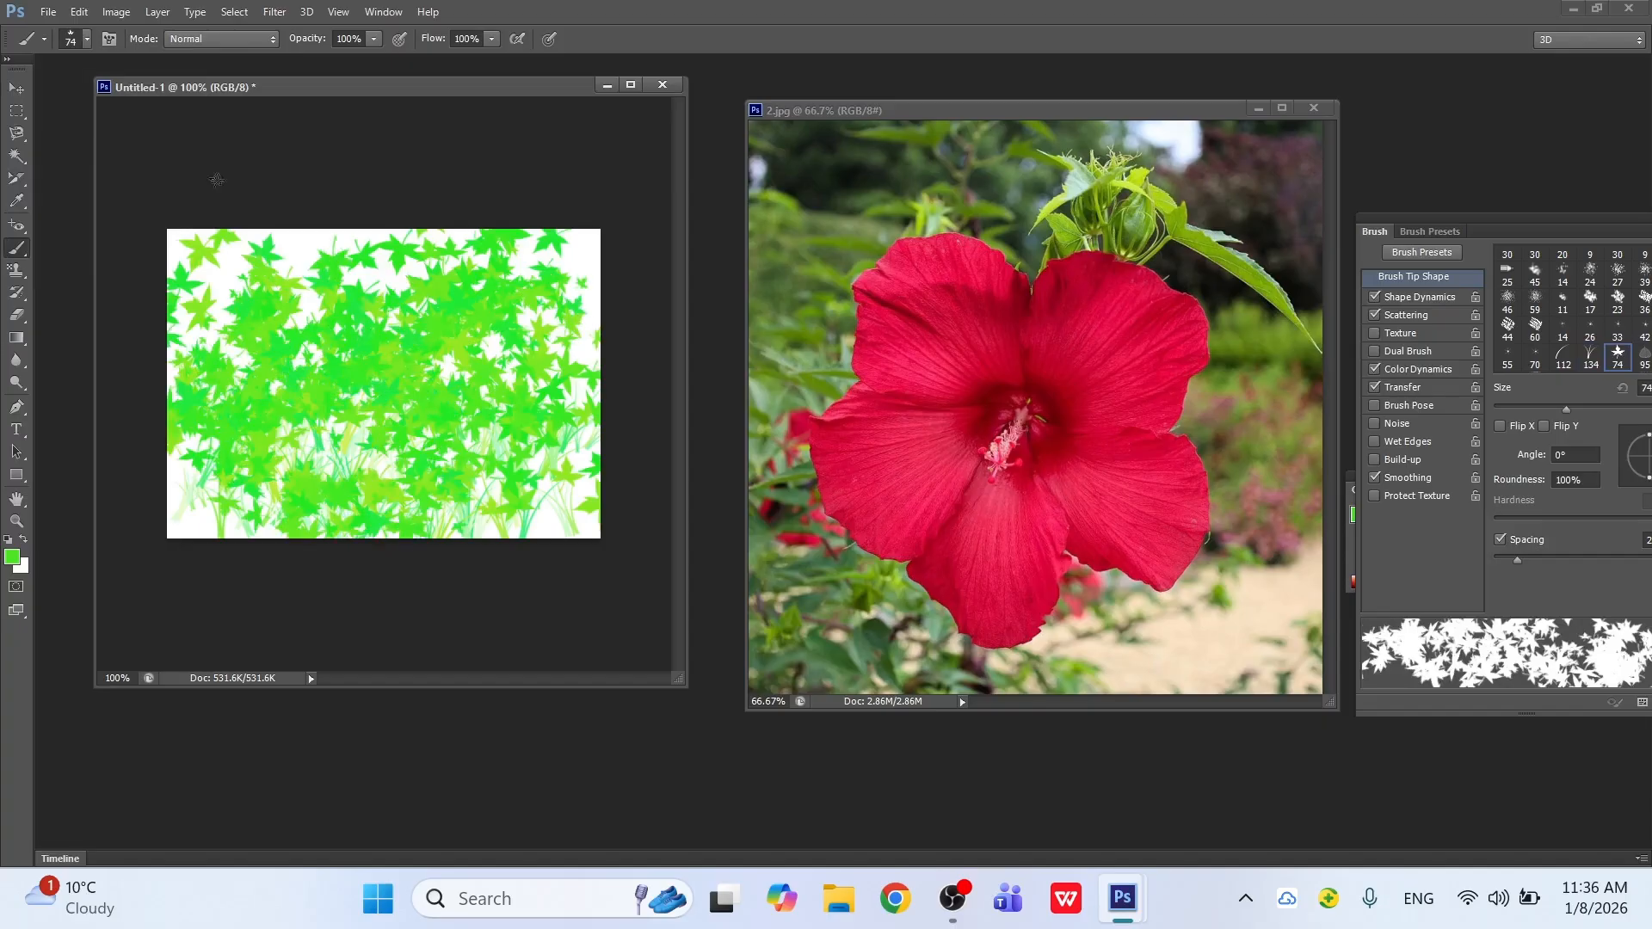
Step: Try a green stroke over the leaves using the 36 px rough textured brush tip
click(88, 39)
click(195, 264)
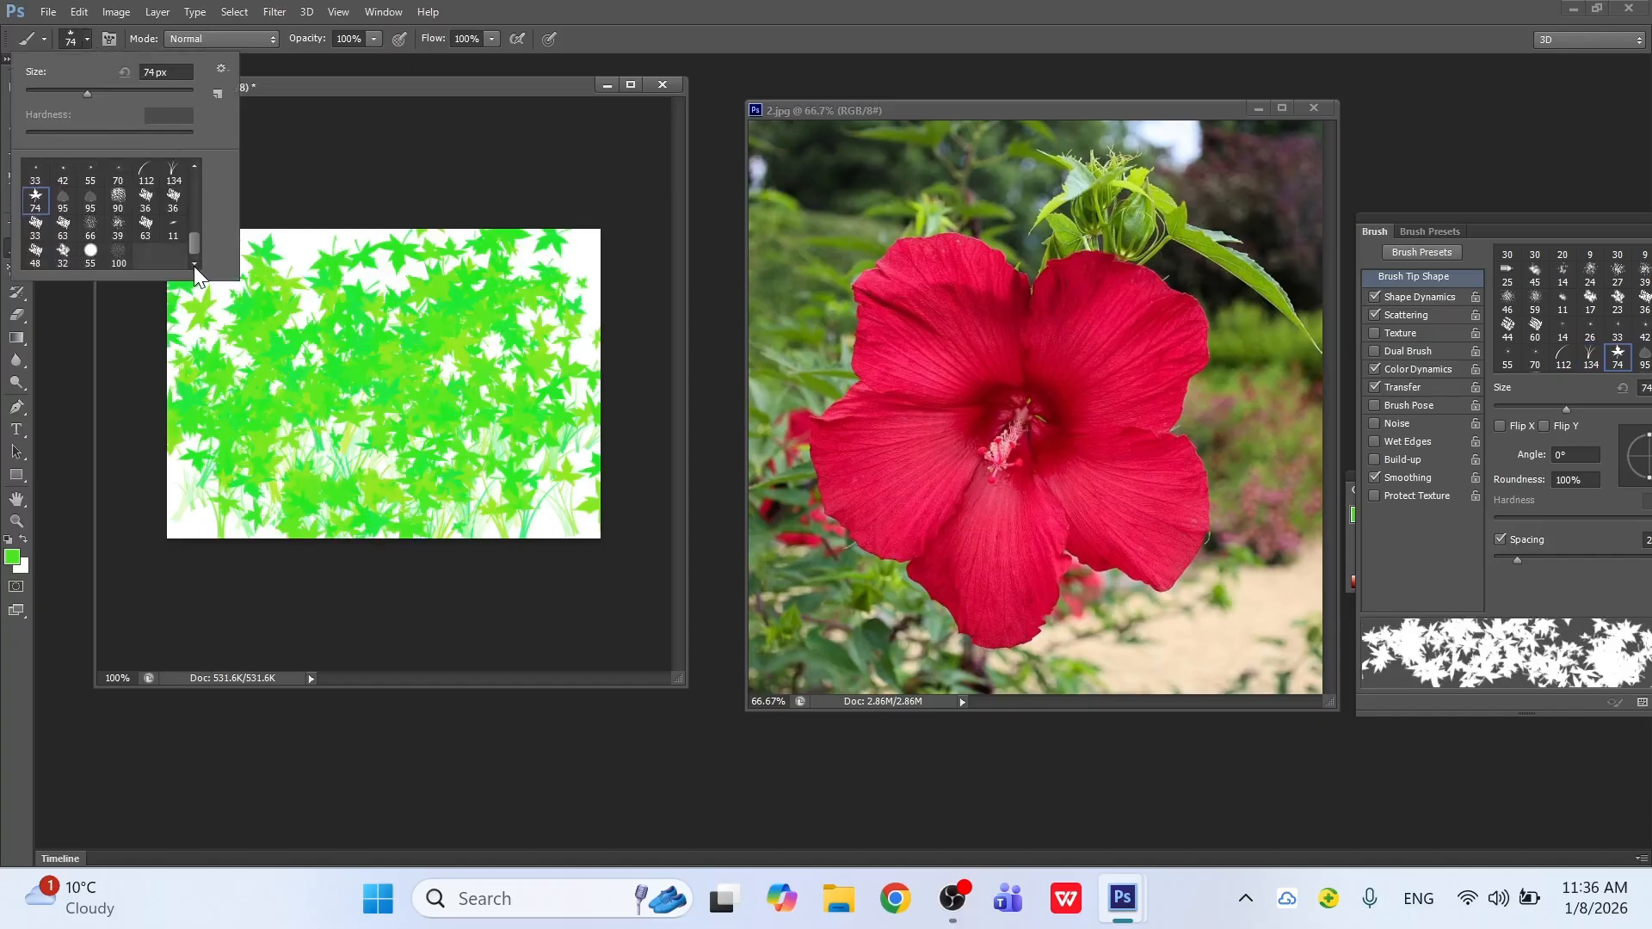
click(147, 201)
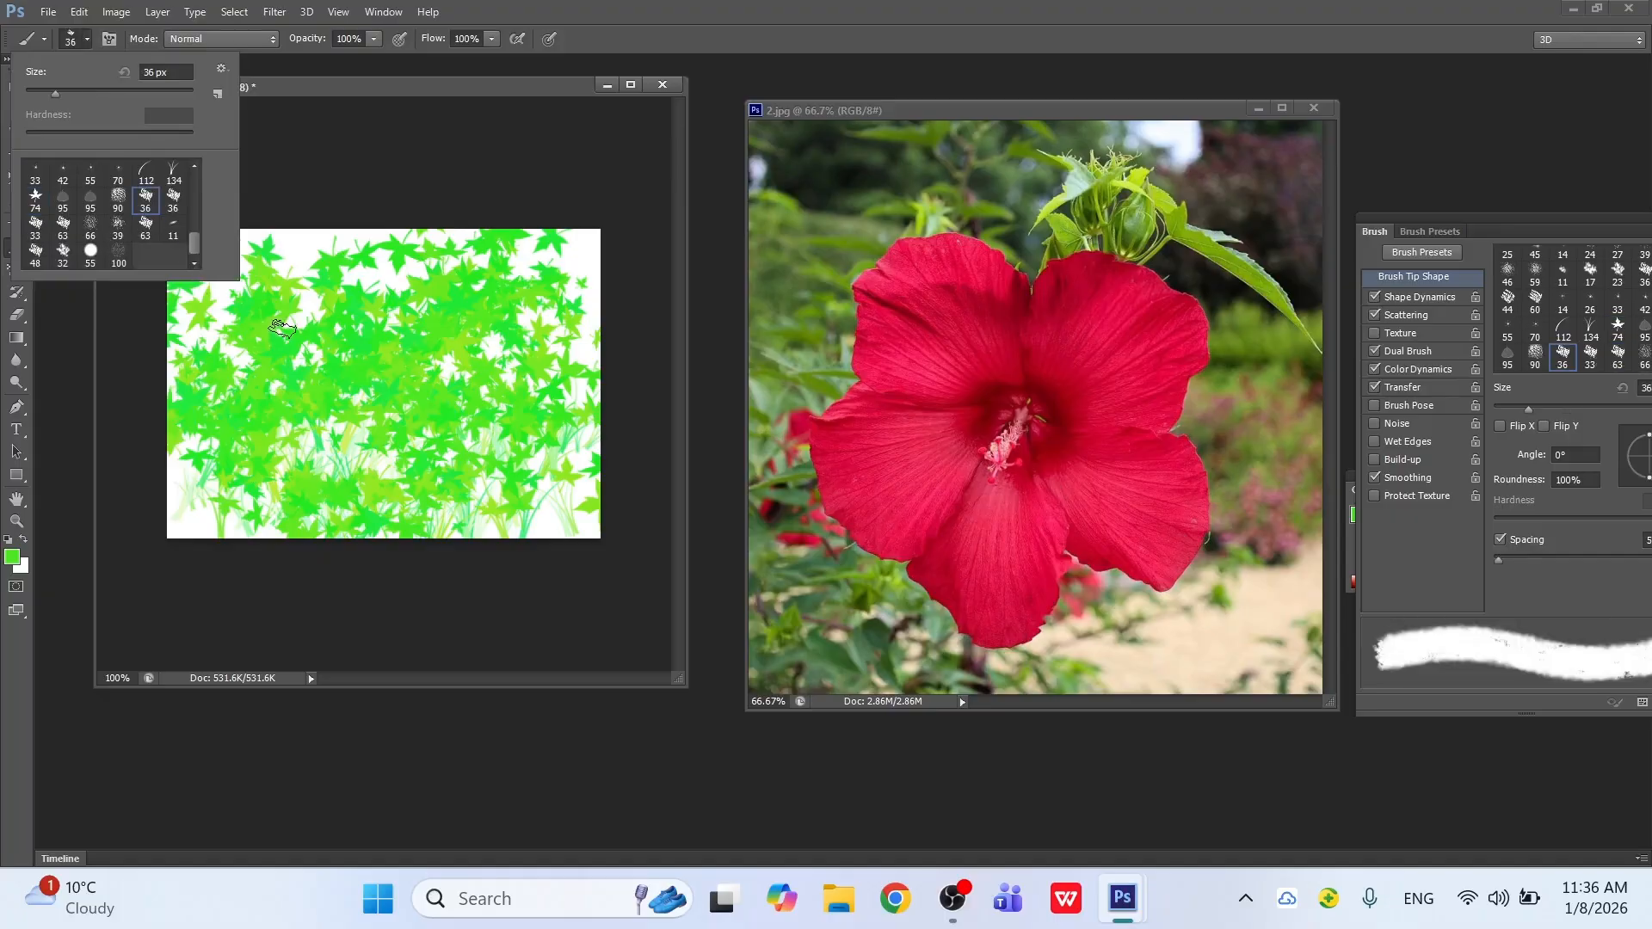
drag(285, 330, 323, 362)
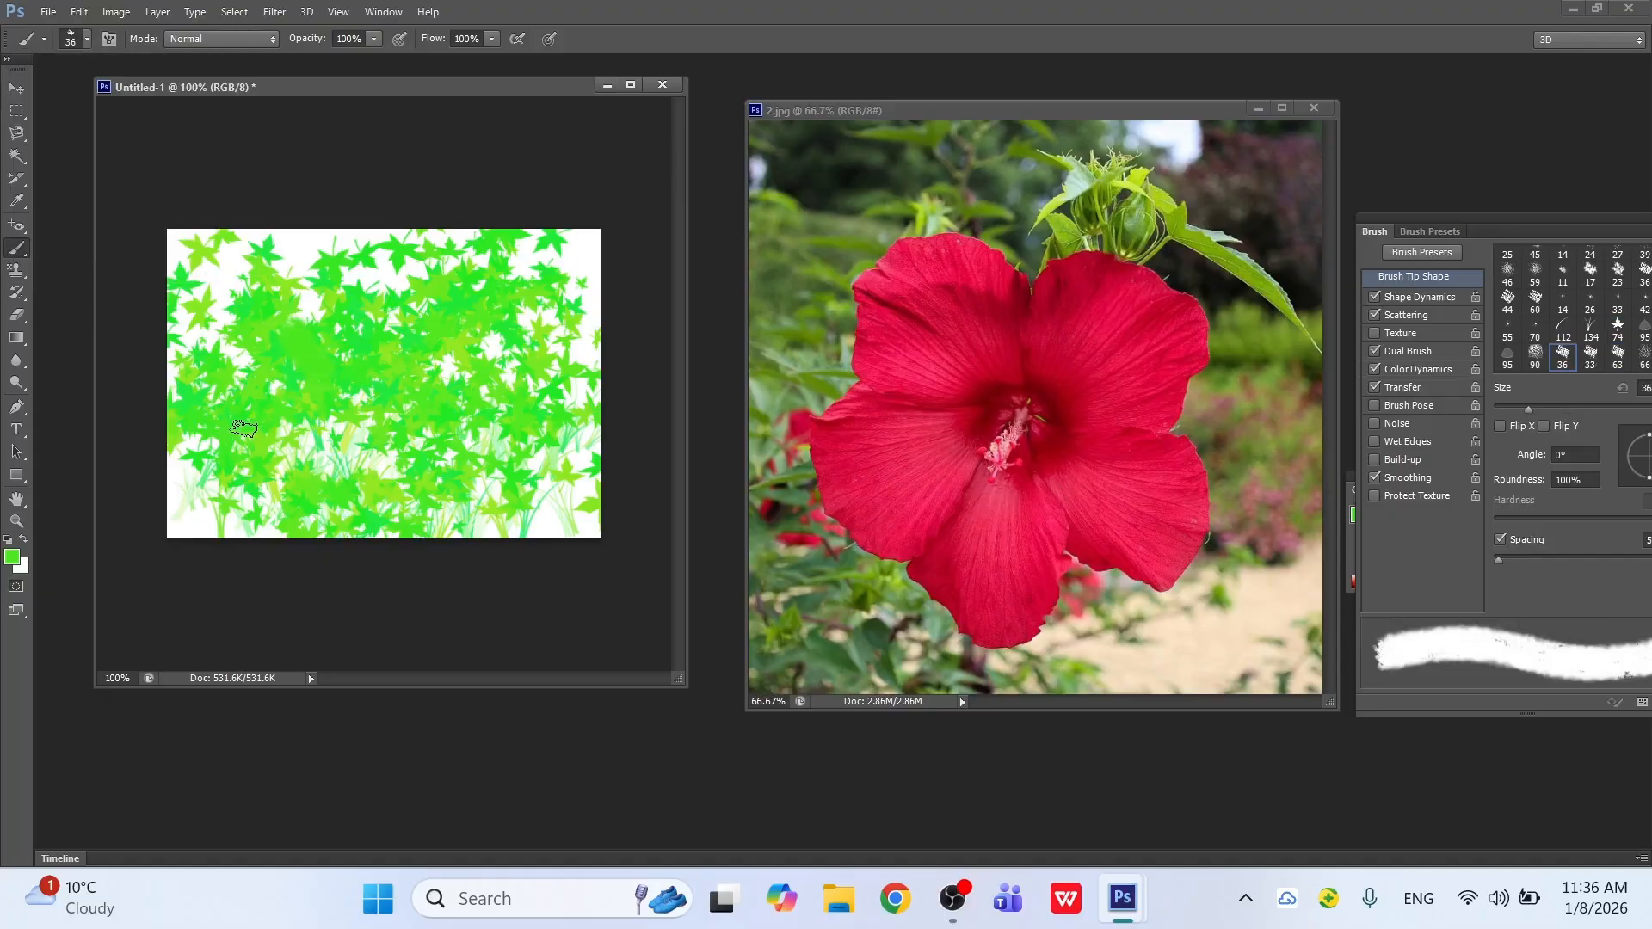
Step: Undo the textured green stroke and the most recent leaf strokes
key(ctrl+alt+z)
key(ctrl+alt+z)
key(ctrl+alt+z)
key(ctrl+alt+z)
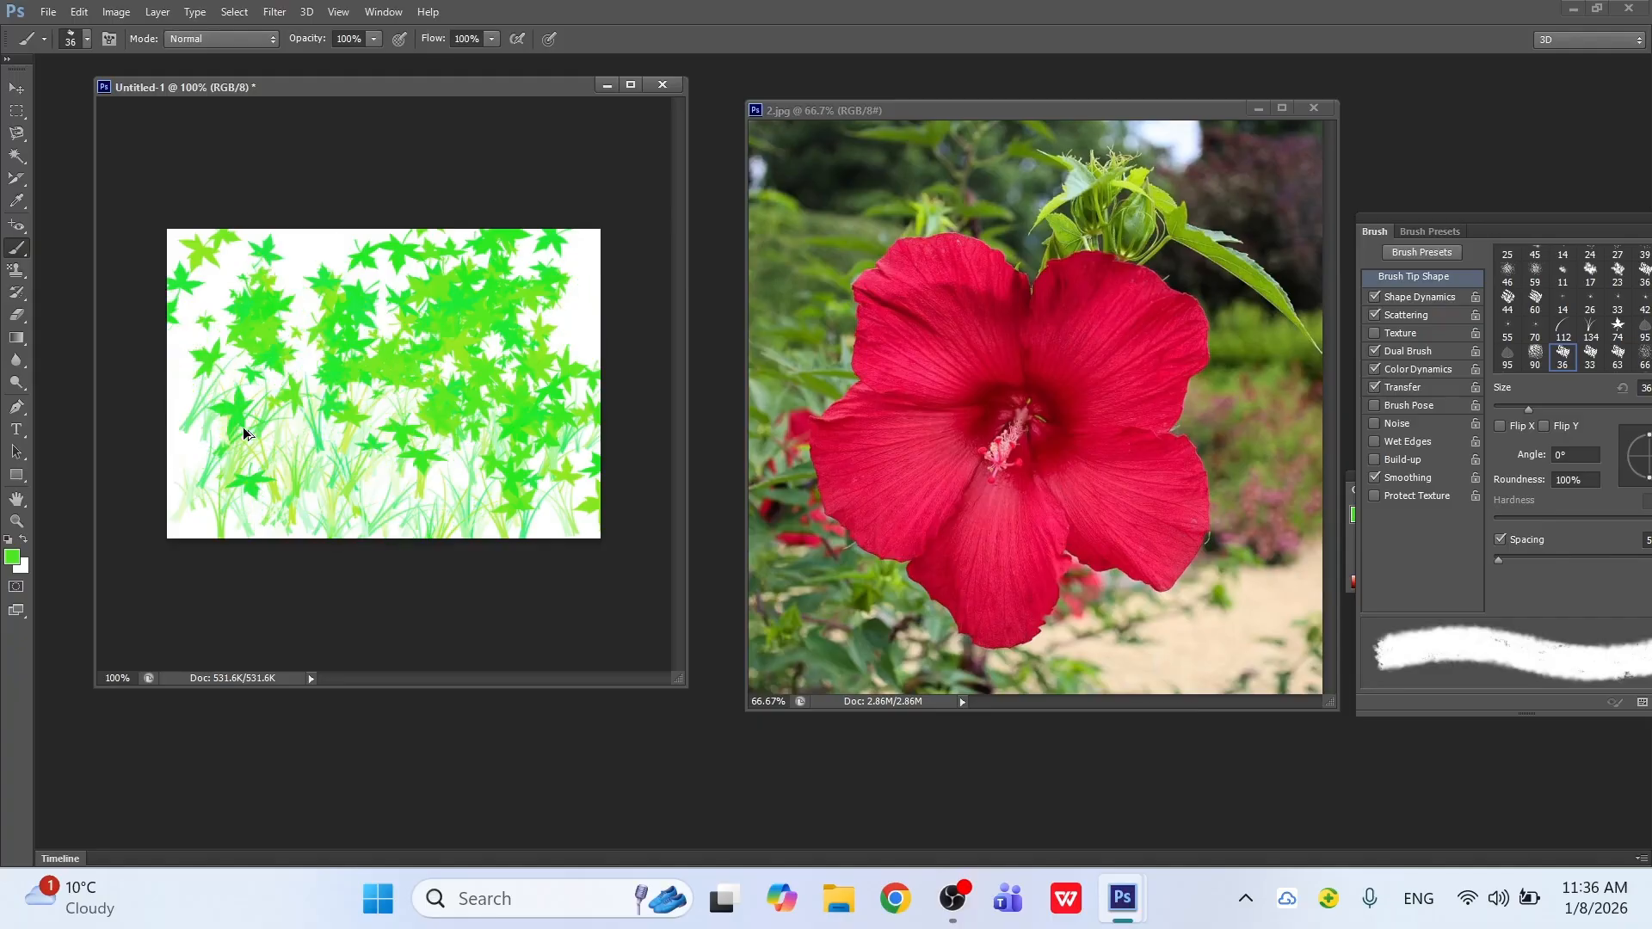
Step: Set the foreground colour to bright pink, hex ee0b6b
click(12, 561)
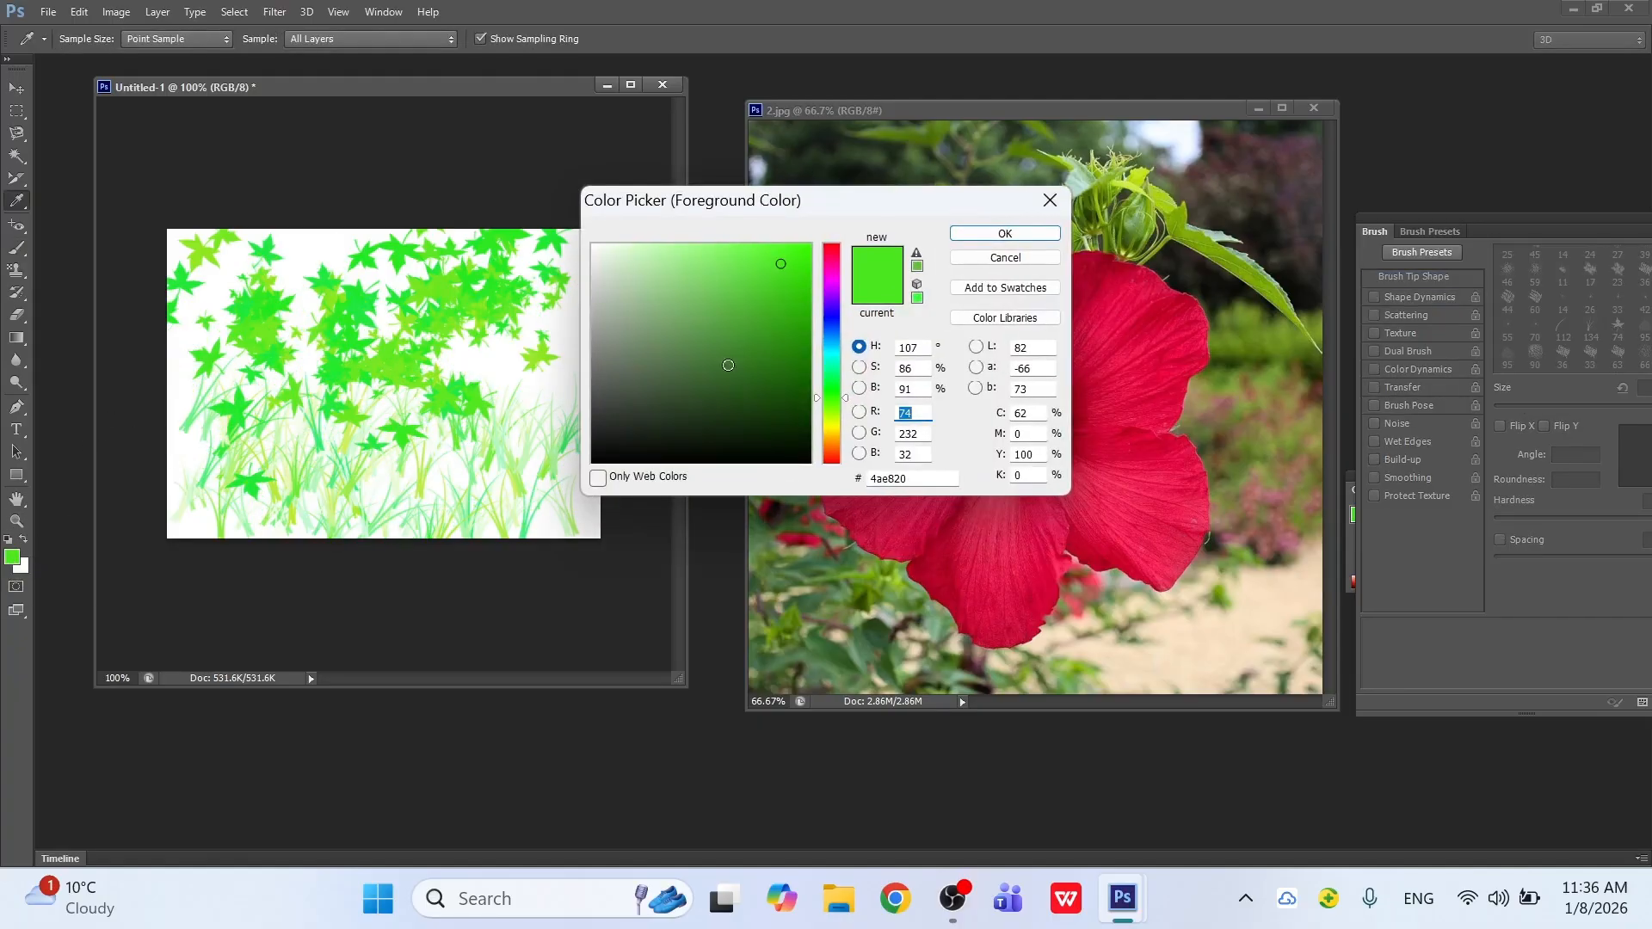
click(791, 357)
click(783, 314)
click(833, 332)
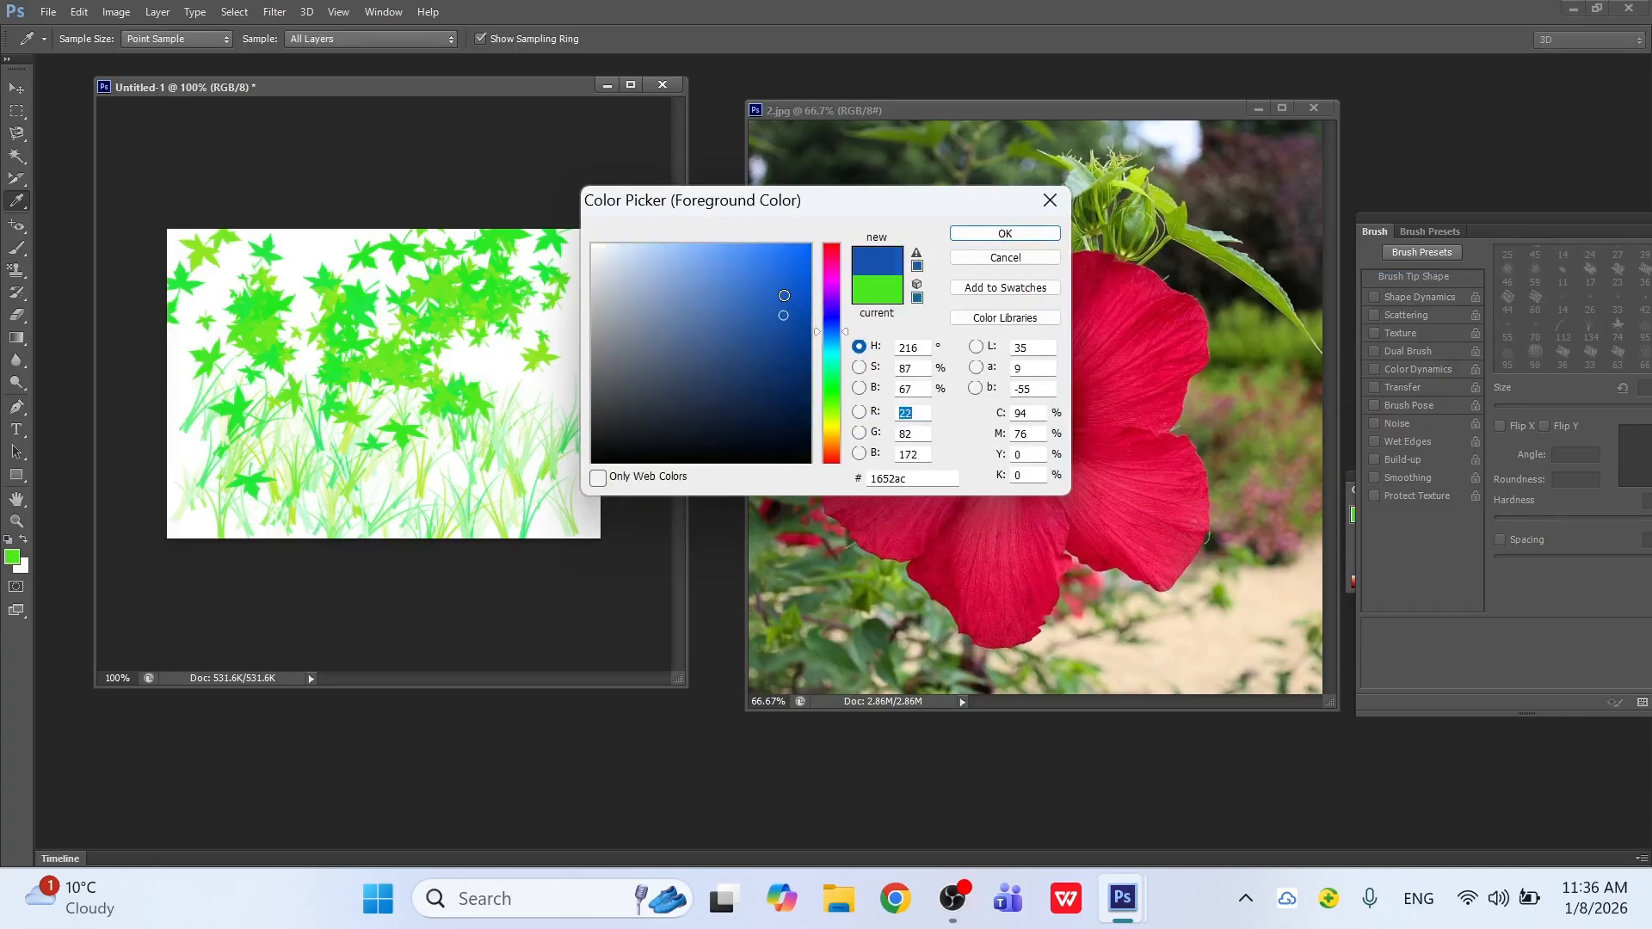
click(789, 275)
click(826, 259)
click(801, 258)
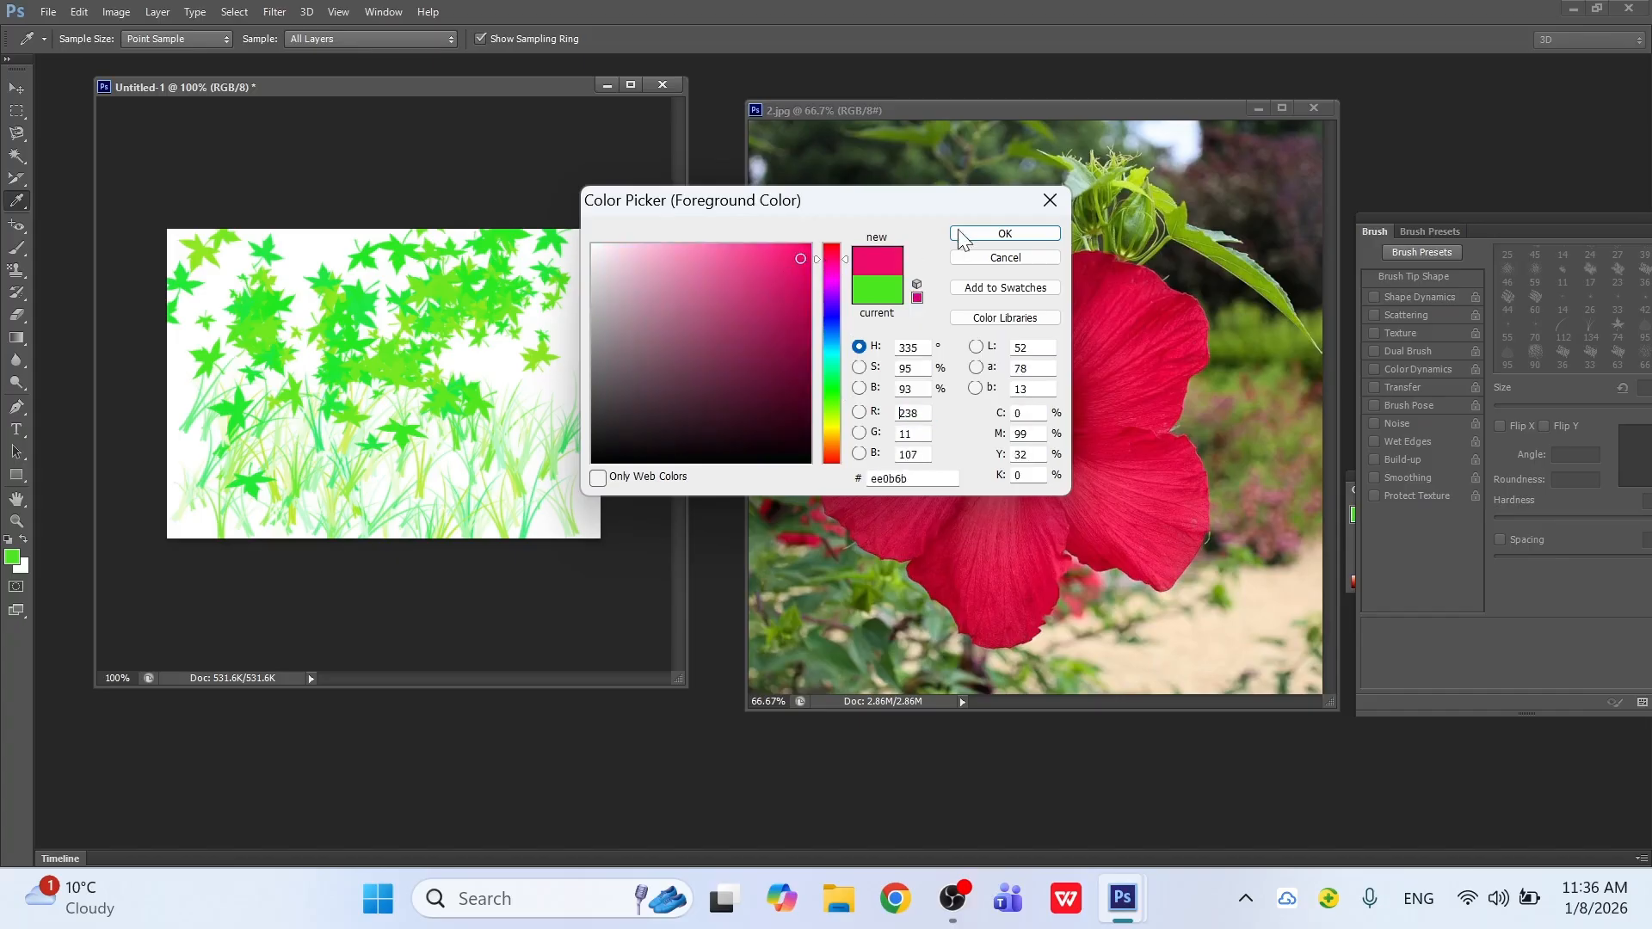
key(Return)
Step: Paint several thick pink strokes over the leaves and grass with the 36 px textured brush
mouse_move(344, 417)
mouse_down()
mouse_move(391, 456)
mouse_move(529, 417)
mouse_up()
drag(585, 344, 516, 395)
drag(417, 372, 344, 398)
mouse_move(228, 376)
mouse_down()
mouse_move(191, 454)
mouse_move(330, 493)
mouse_move(533, 493)
mouse_move(486, 519)
mouse_up()
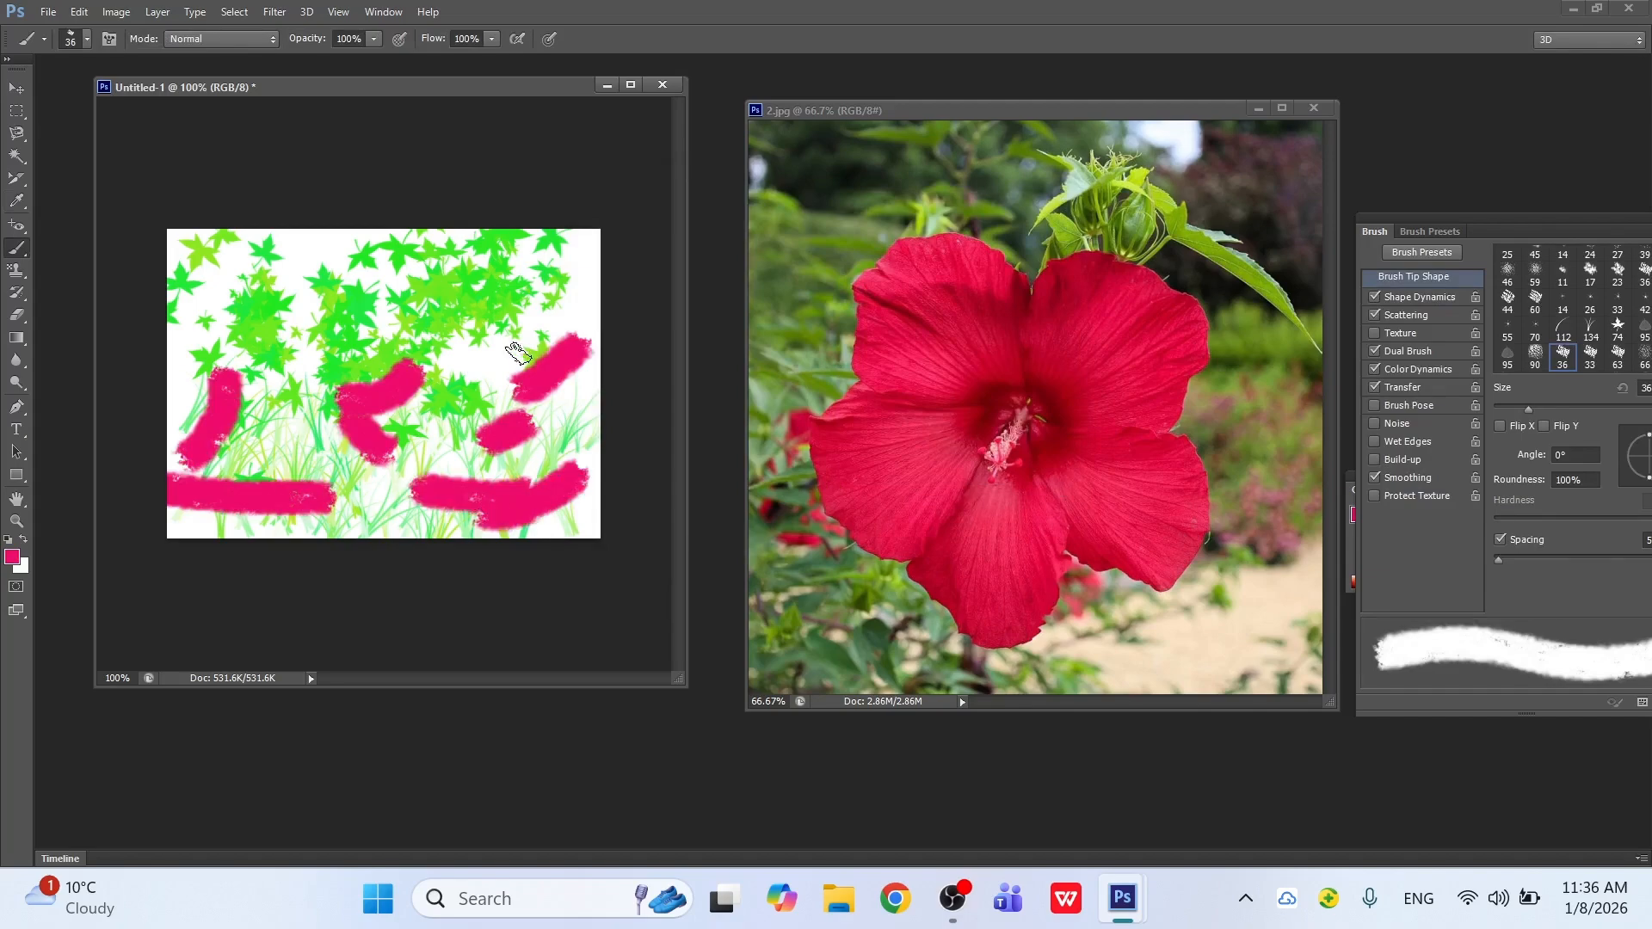
drag(527, 351, 439, 387)
drag(564, 301, 535, 329)
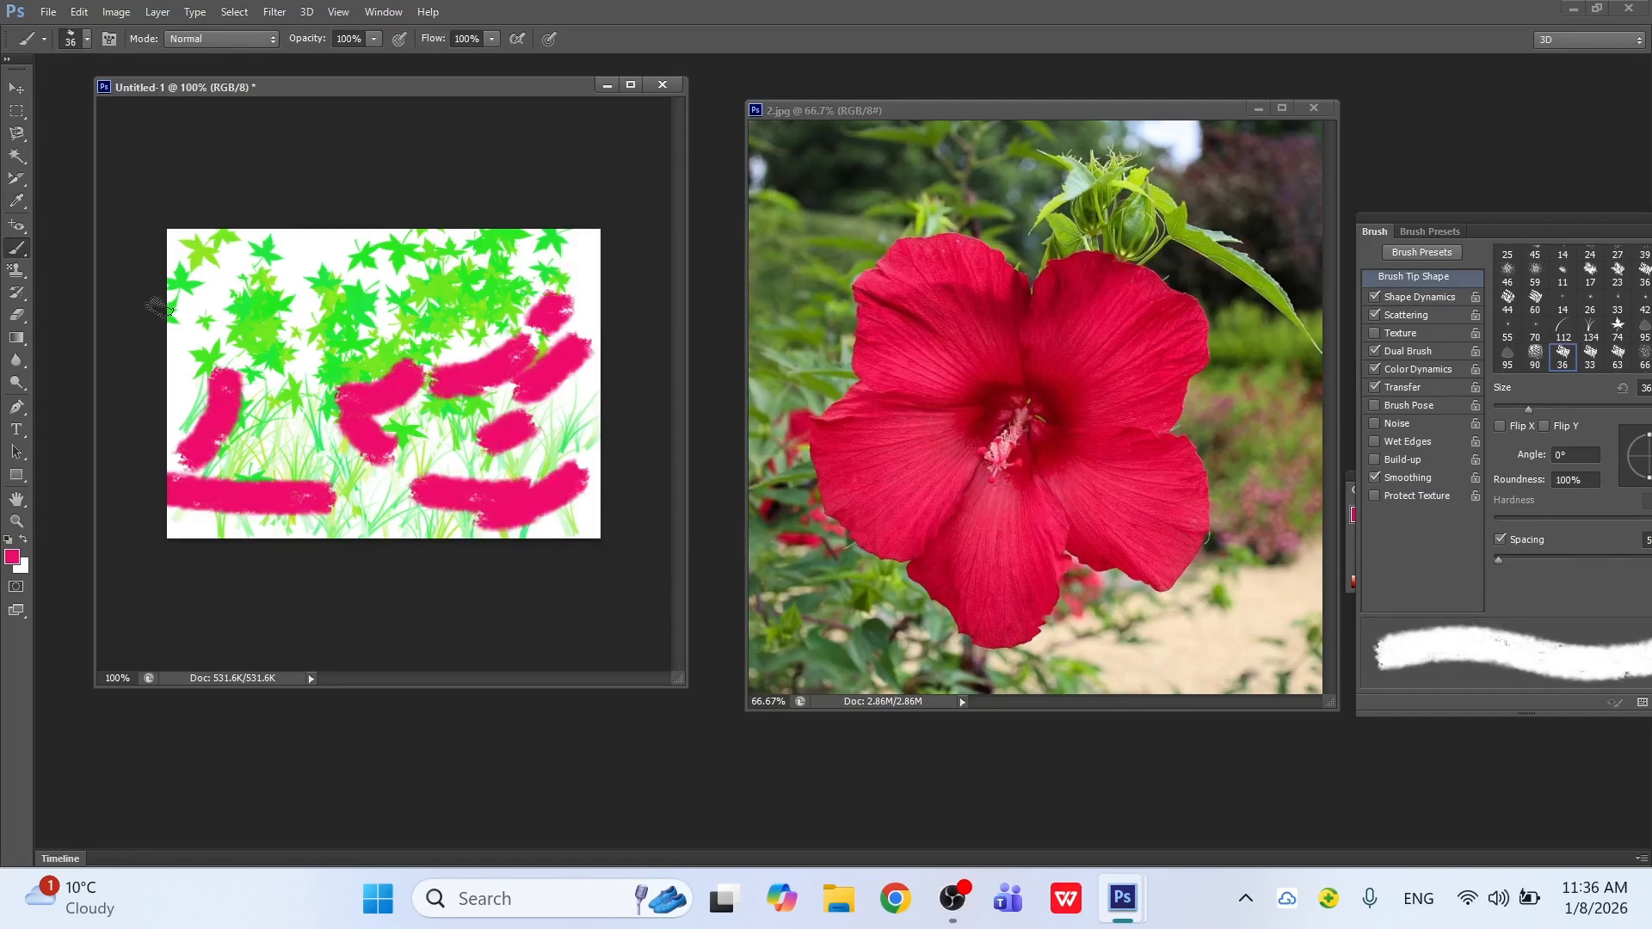
click(24, 255)
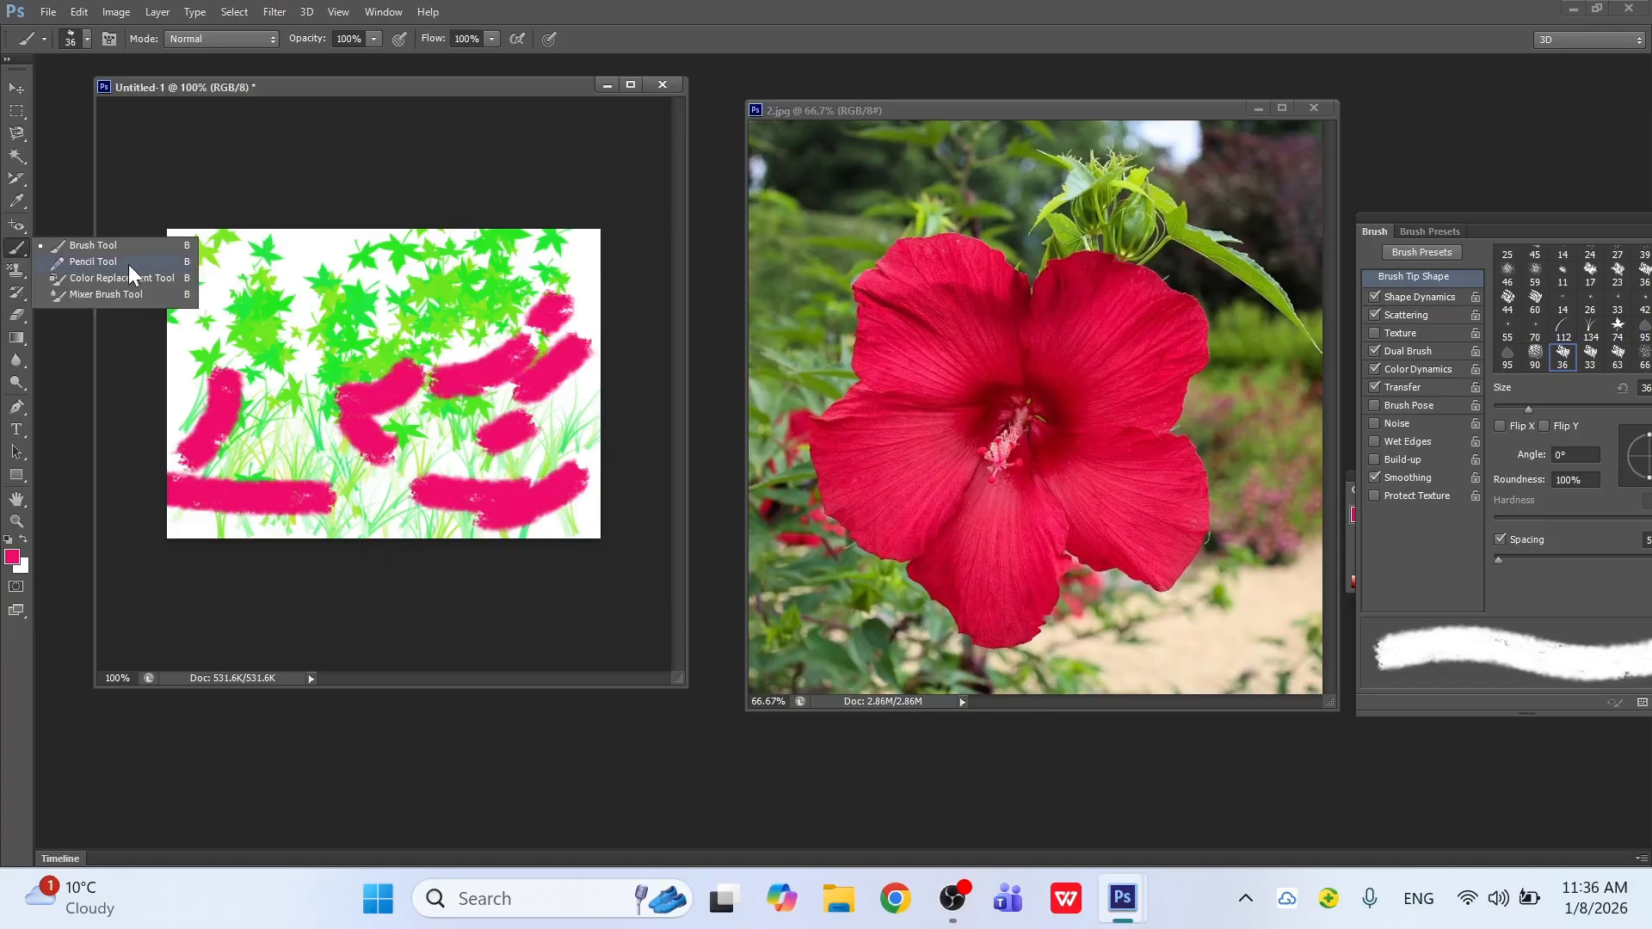
click(246, 274)
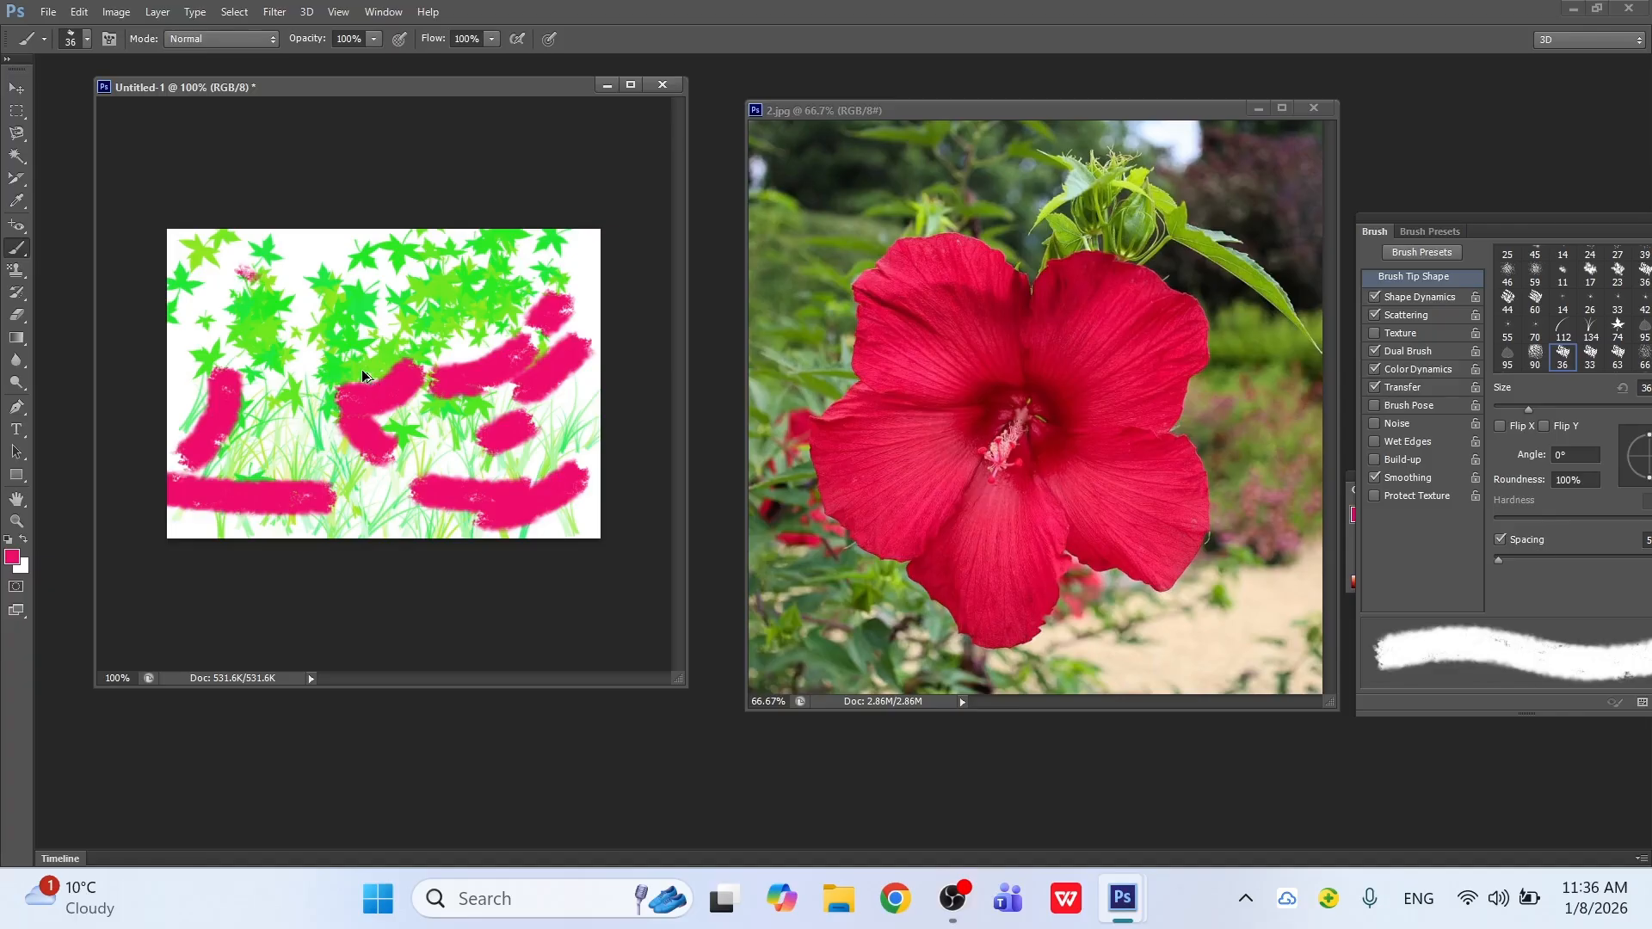
Step: Undo all the pink strokes, the remaining leaves and the upper grass, keeping only the grass along the canvas's lower edge
key(ctrl+alt+z)
key(ctrl+alt+z)
key(ctrl+alt+z)
key(ctrl+alt+z)
key(ctrl+alt+z)
key(ctrl+alt+z)
key(ctrl+alt+z)
key(ctrl+alt+z)
key(ctrl+alt+z)
key(ctrl+alt+z)
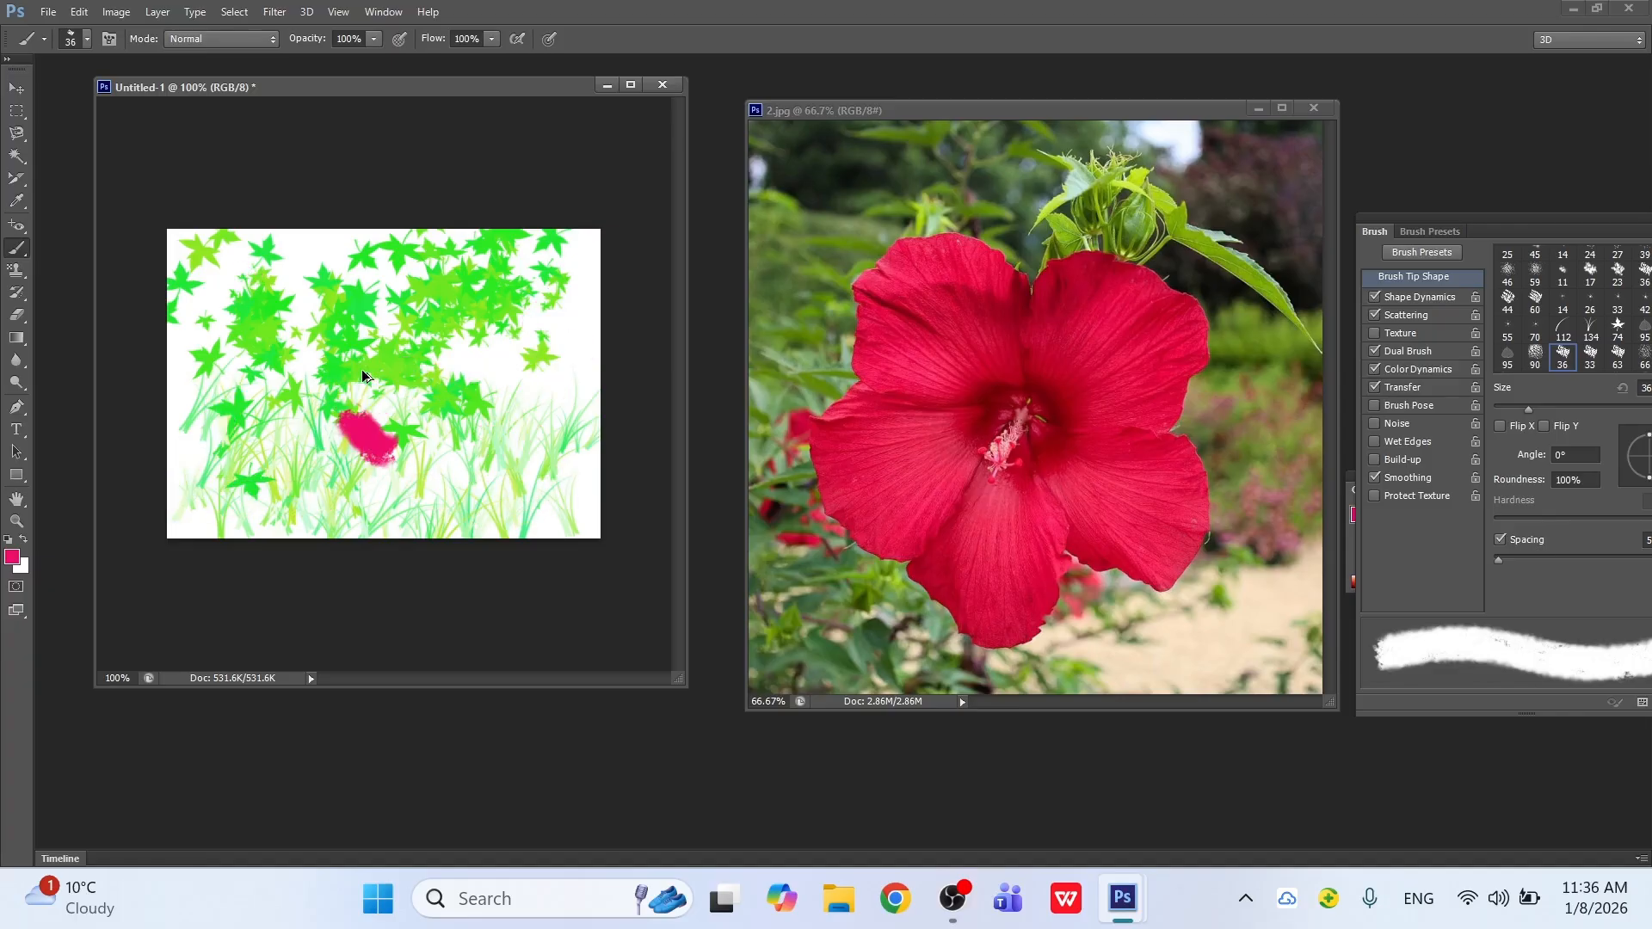
key(ctrl+alt+z)
key(ctrl+alt+z)
key(ctrl+alt+z)
key(ctrl+alt+z)
key(ctrl+alt+z)
key(ctrl+alt+z)
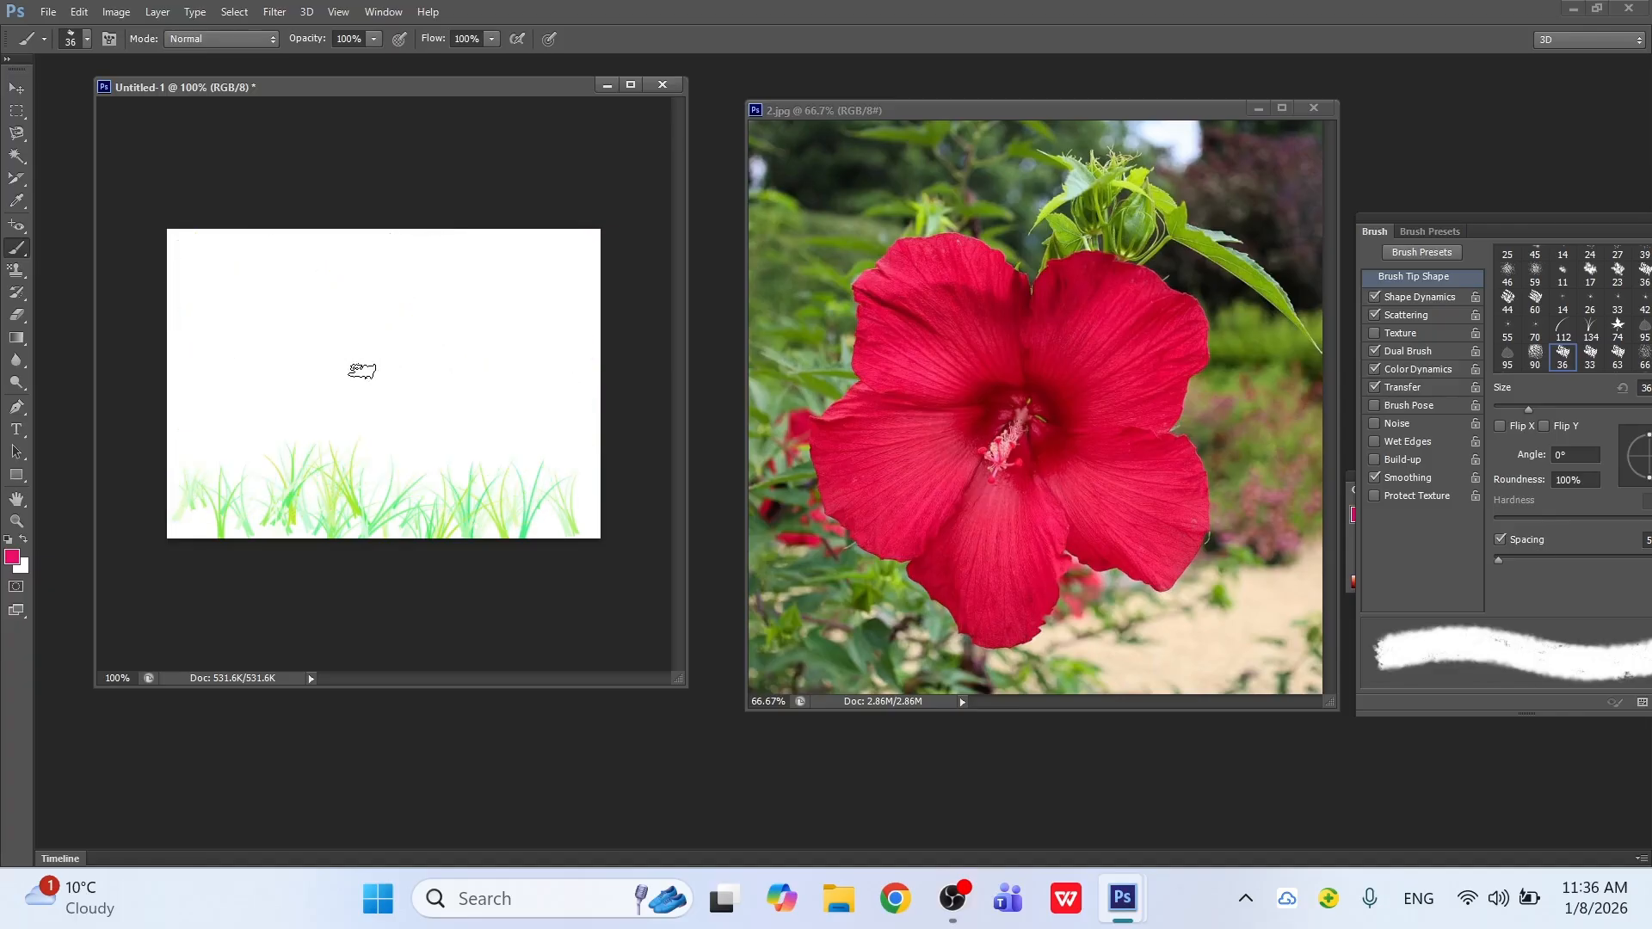
Step: Switch to the Pencil tool and reduce its tip size to 15 px
right_click(17, 249)
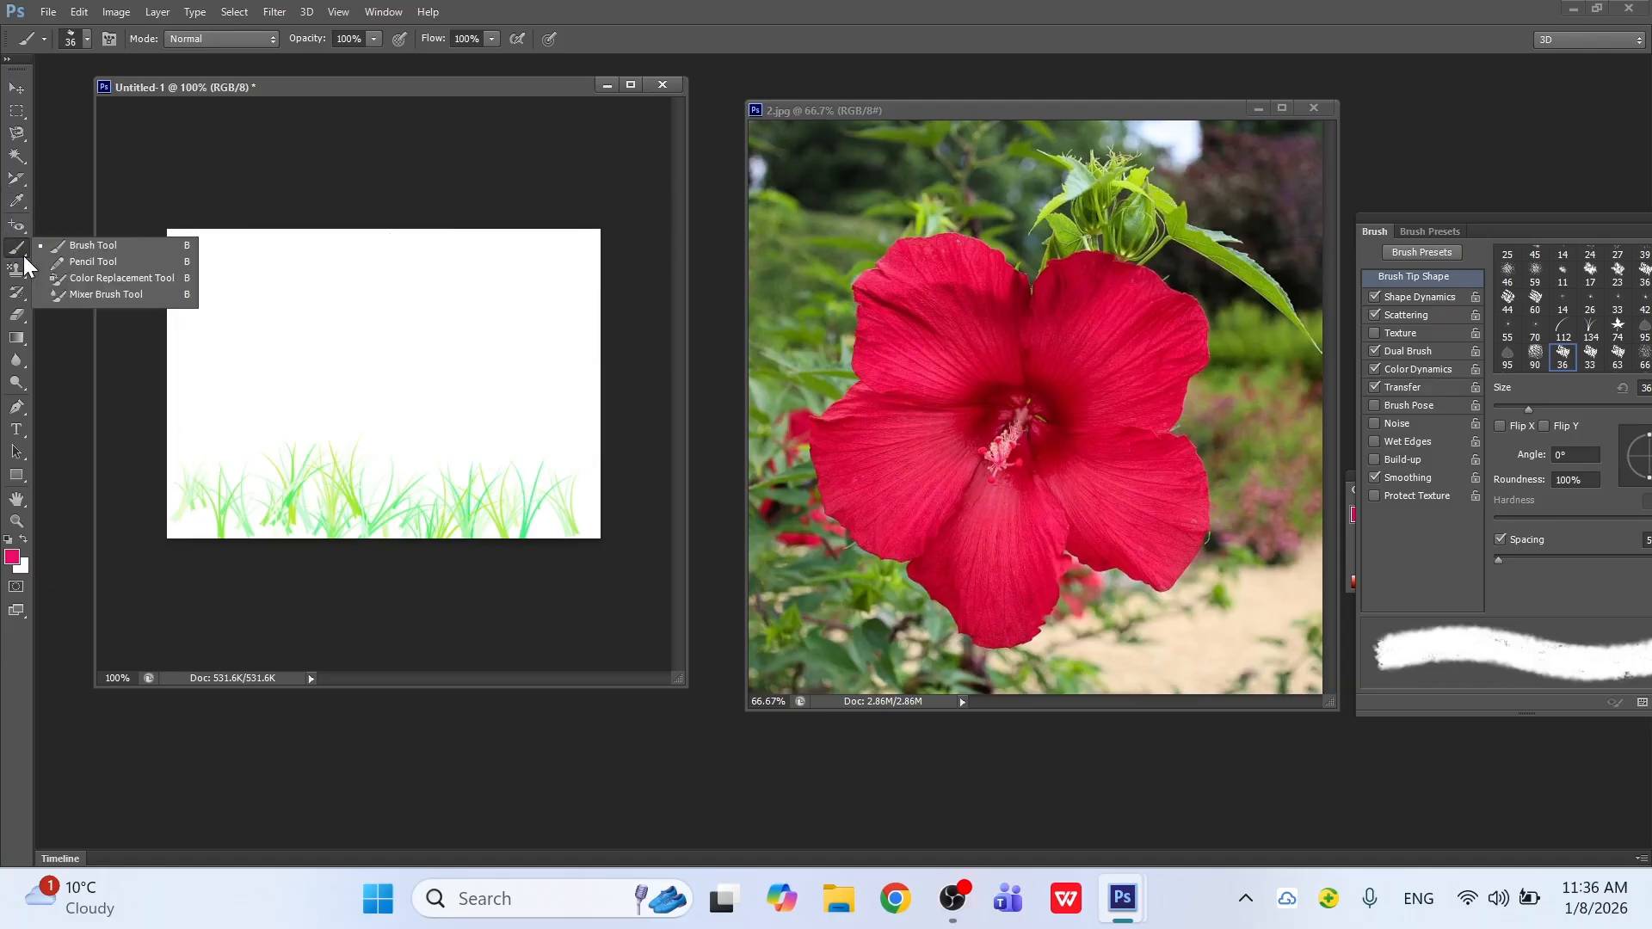
click(98, 267)
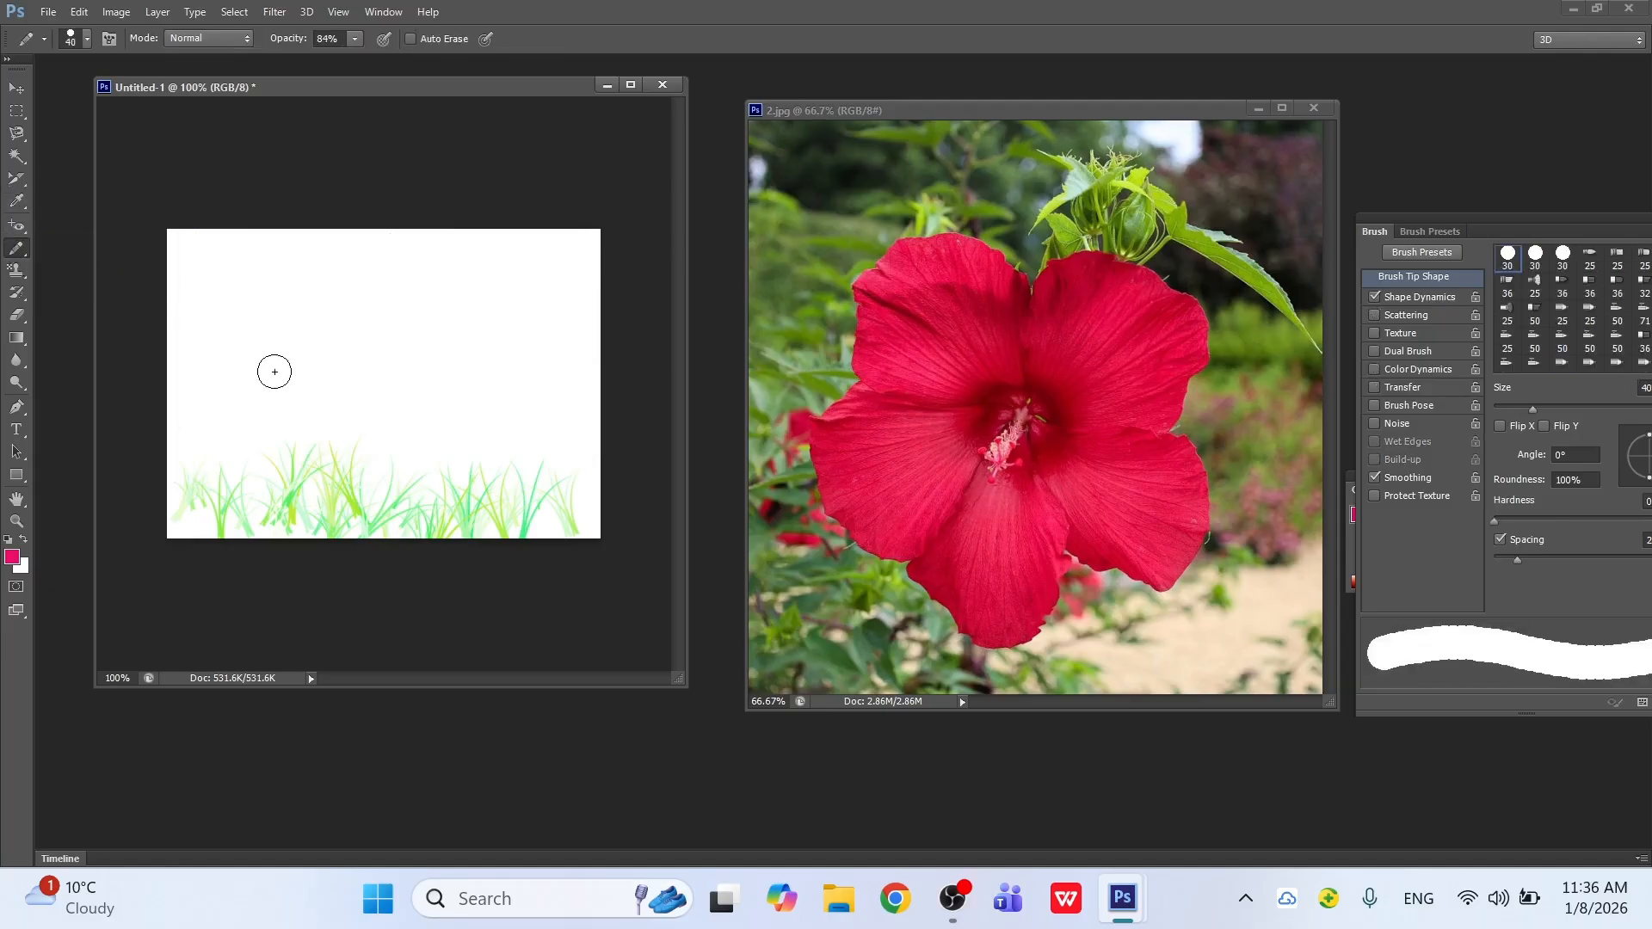
key(bracketleft)
key(bracketleft)
key(bracketleft)
key(bracketleft)
key(bracketleft)
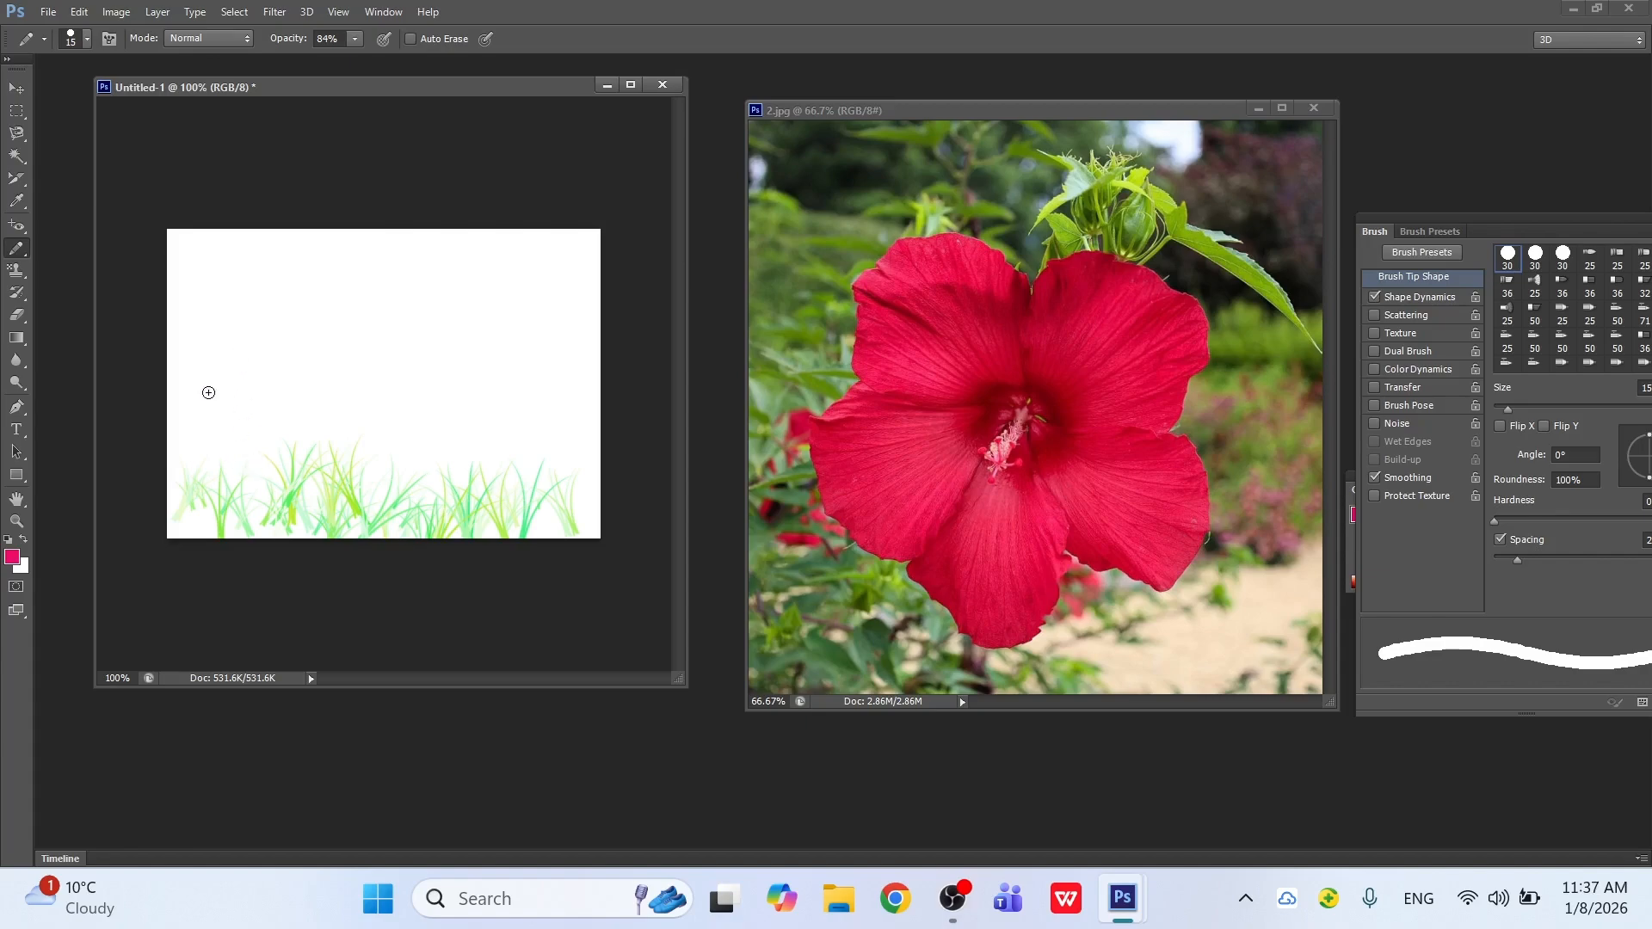
Step: Handwrite the word DEMO in pink diagonally up across the canvas and add a looped stroke below the O
drag(202, 387, 231, 476)
mouse_move(196, 391)
mouse_down()
mouse_move(270, 392)
mouse_move(287, 417)
mouse_move(243, 472)
mouse_up()
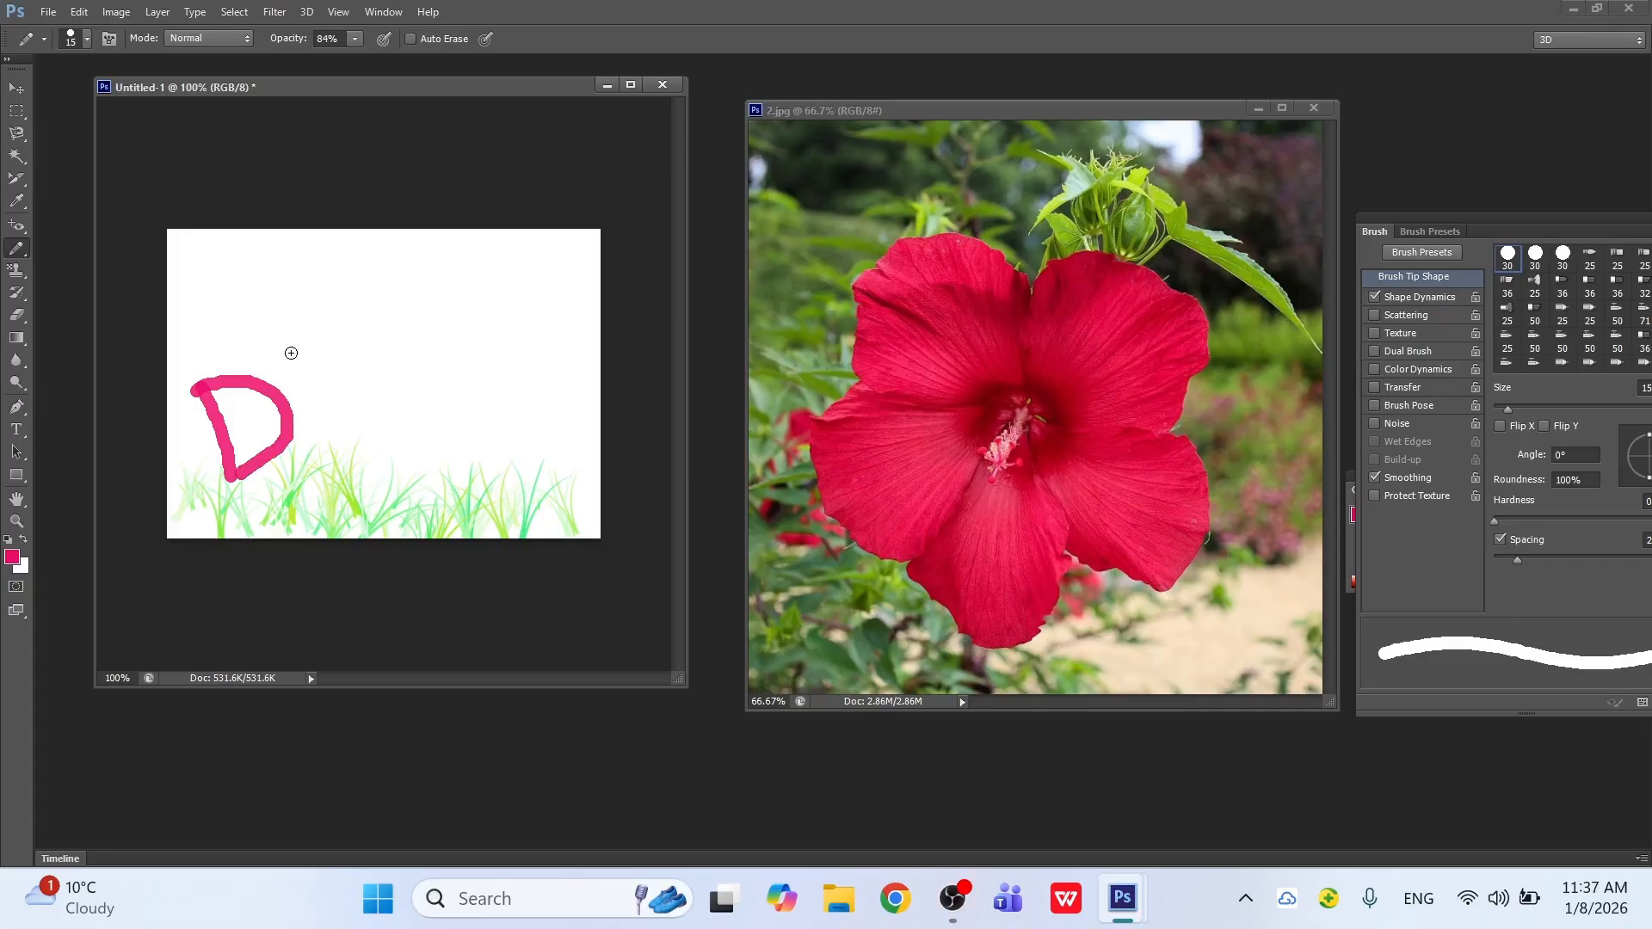
mouse_move(289, 345)
mouse_down()
mouse_move(314, 440)
mouse_move(351, 411)
mouse_move(321, 375)
mouse_move(342, 353)
mouse_move(296, 347)
mouse_move(359, 299)
mouse_move(401, 416)
mouse_up()
mouse_move(349, 295)
mouse_down()
mouse_move(401, 323)
mouse_move(433, 275)
mouse_move(451, 328)
mouse_move(516, 389)
mouse_up()
mouse_move(519, 251)
mouse_down()
mouse_move(514, 336)
mouse_move(564, 338)
mouse_move(577, 282)
mouse_move(527, 255)
mouse_up()
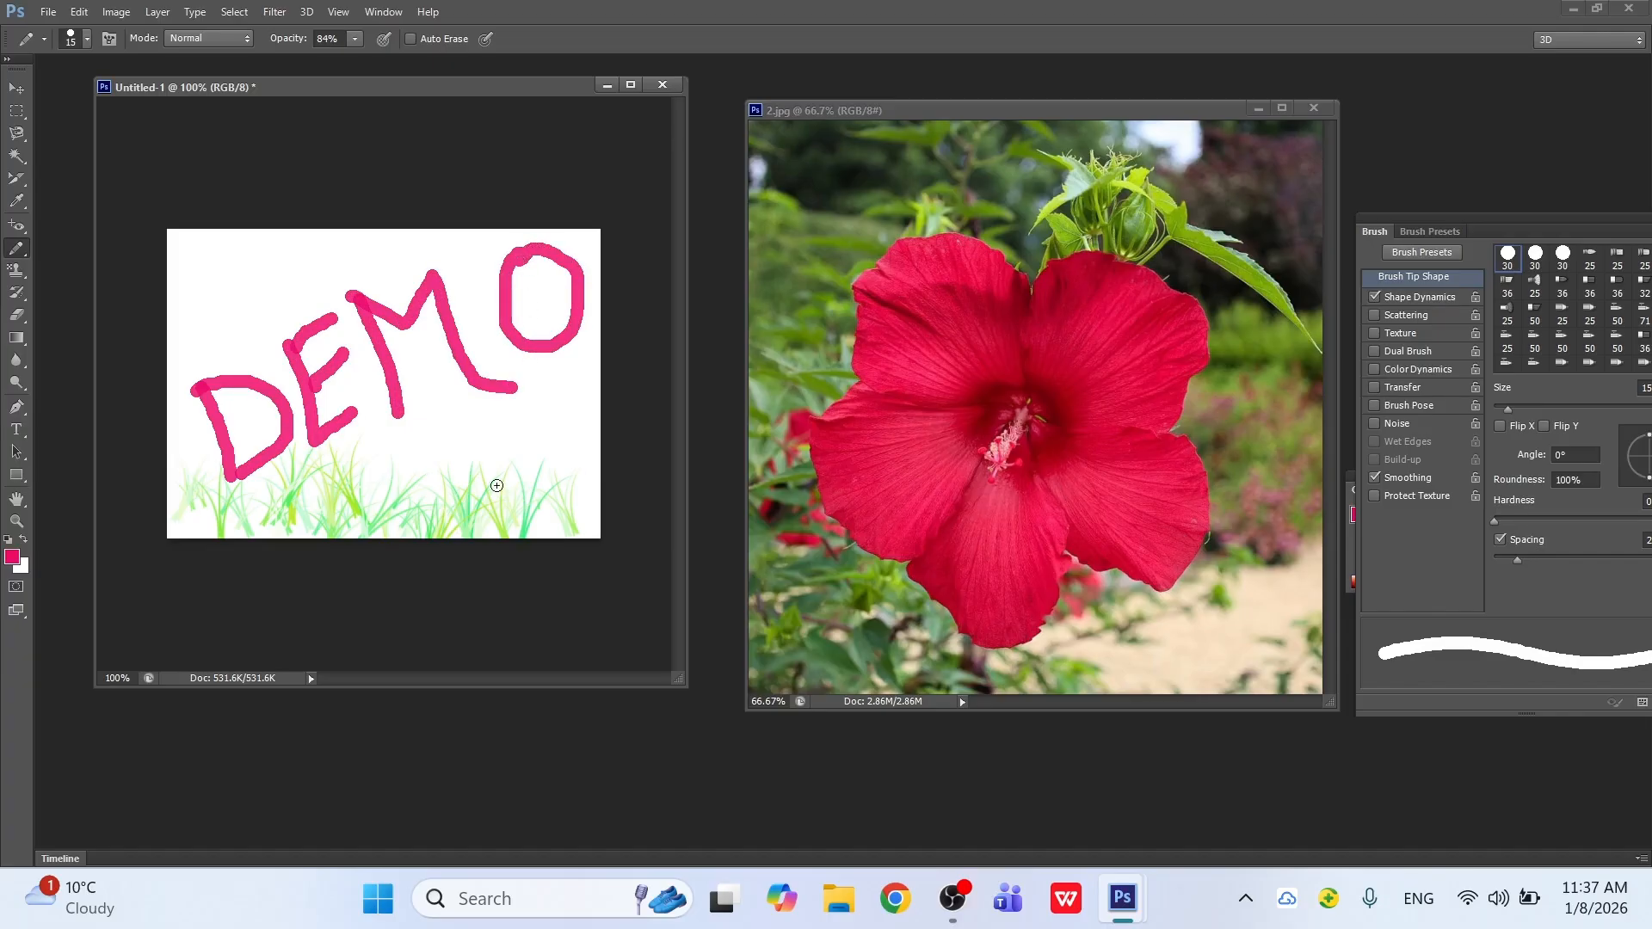
mouse_move(471, 527)
mouse_down()
mouse_move(482, 478)
mouse_move(571, 385)
mouse_move(551, 482)
mouse_move(503, 534)
mouse_move(474, 531)
mouse_up()
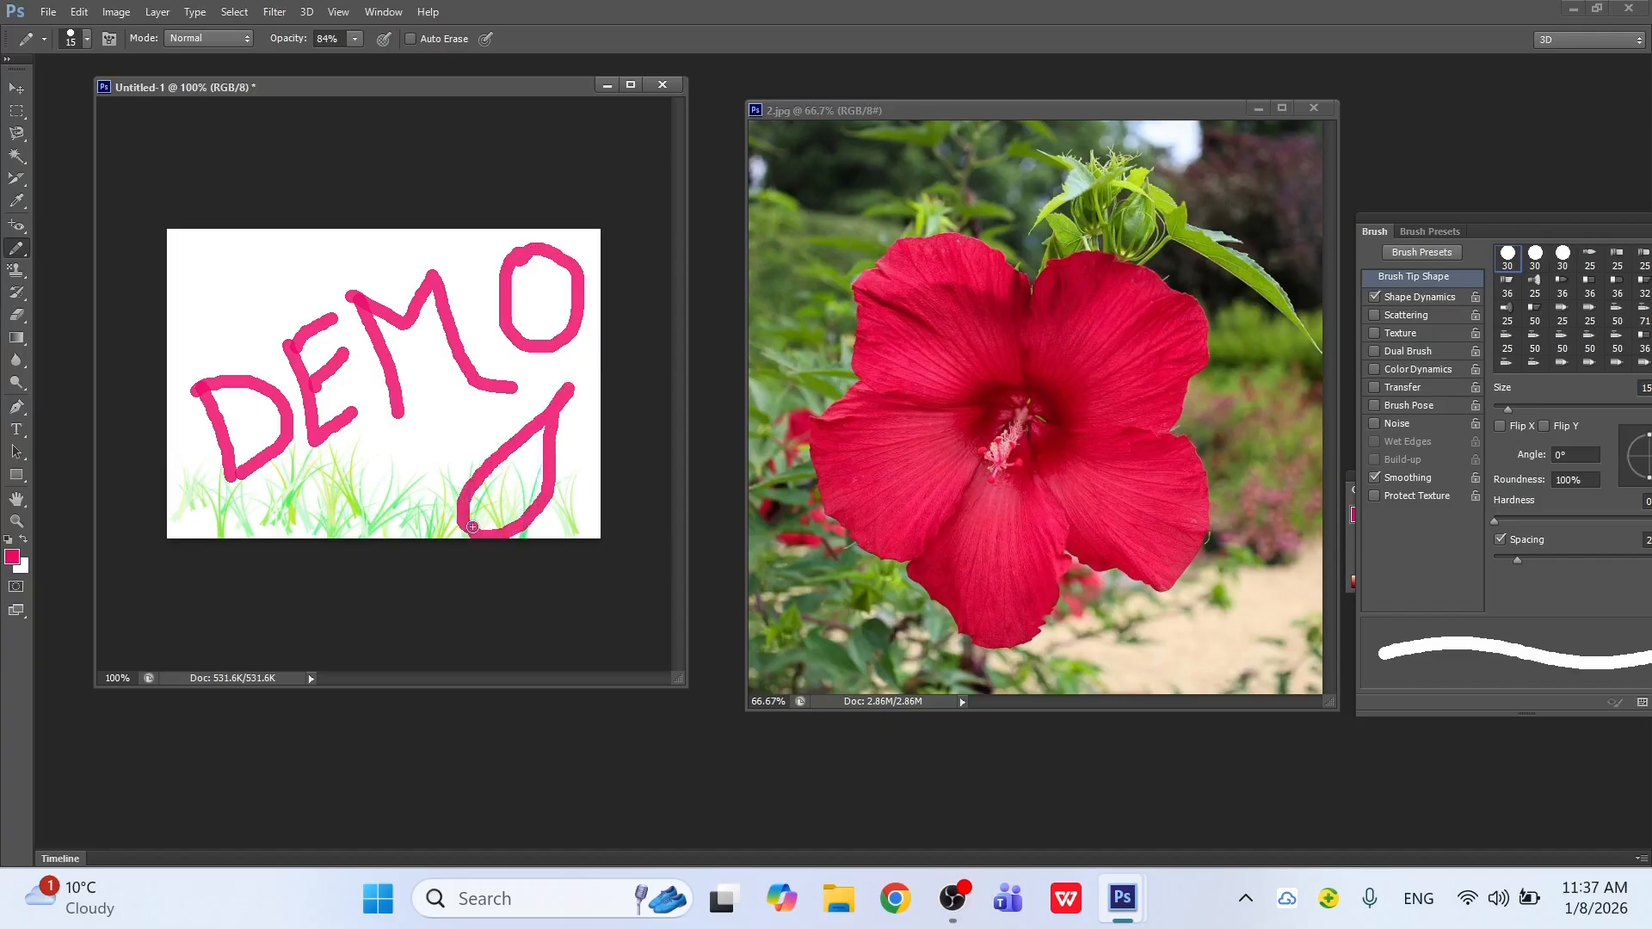
Step: Recolour the handwritten letter D green, hex 27b510, with the Color Replacement tool
right_click(17, 250)
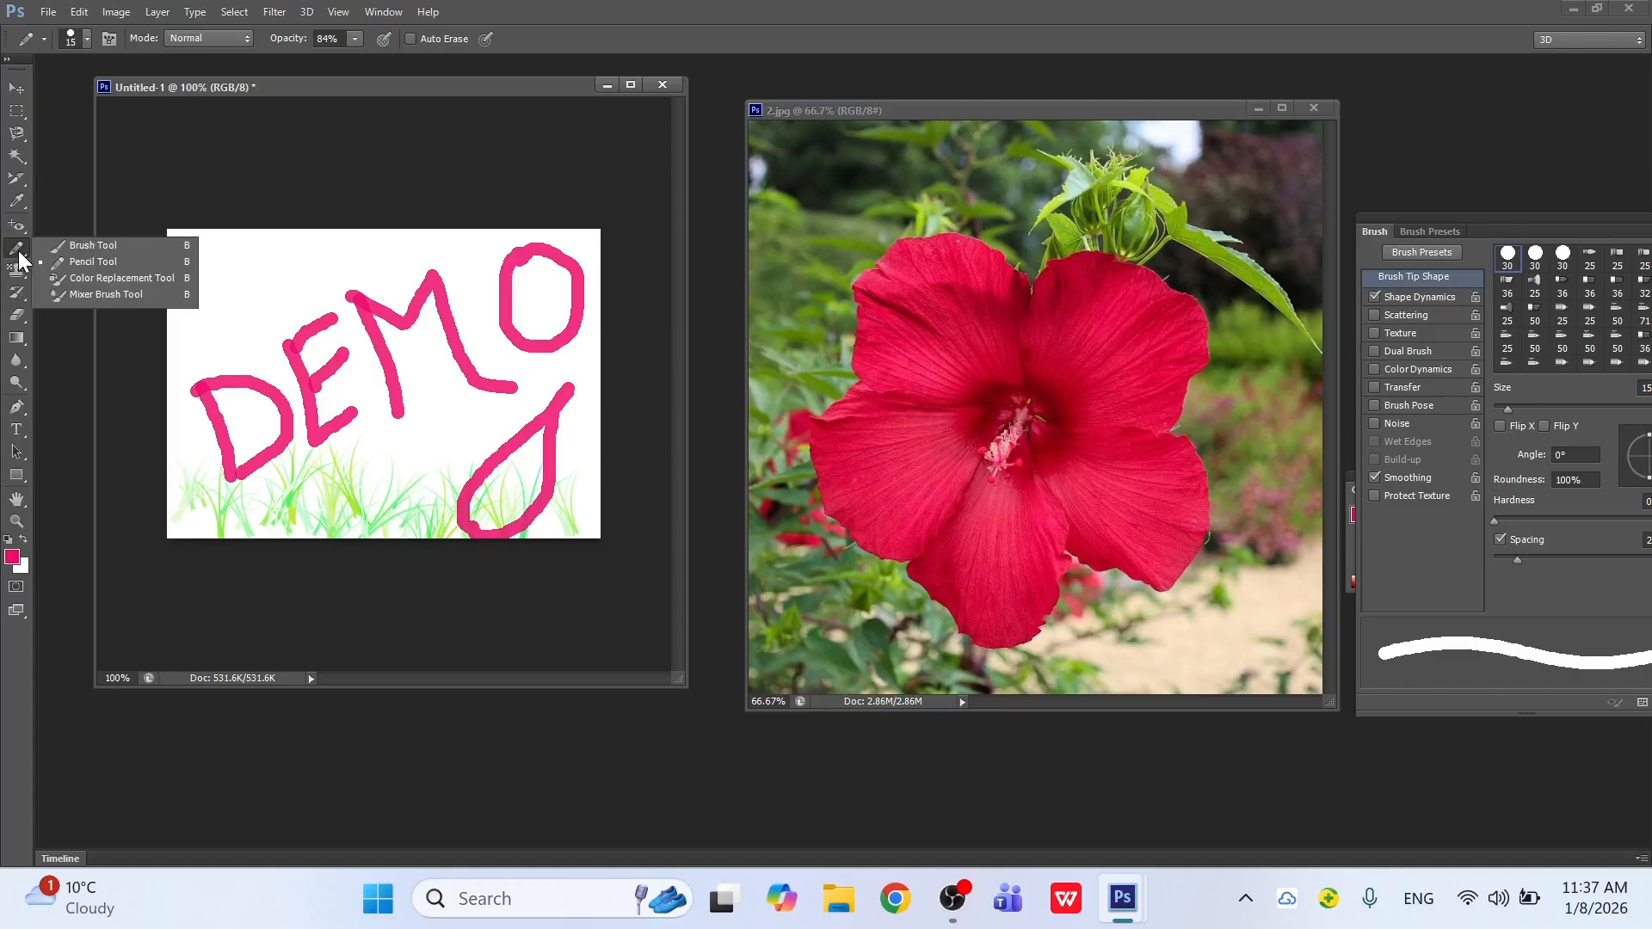
click(103, 277)
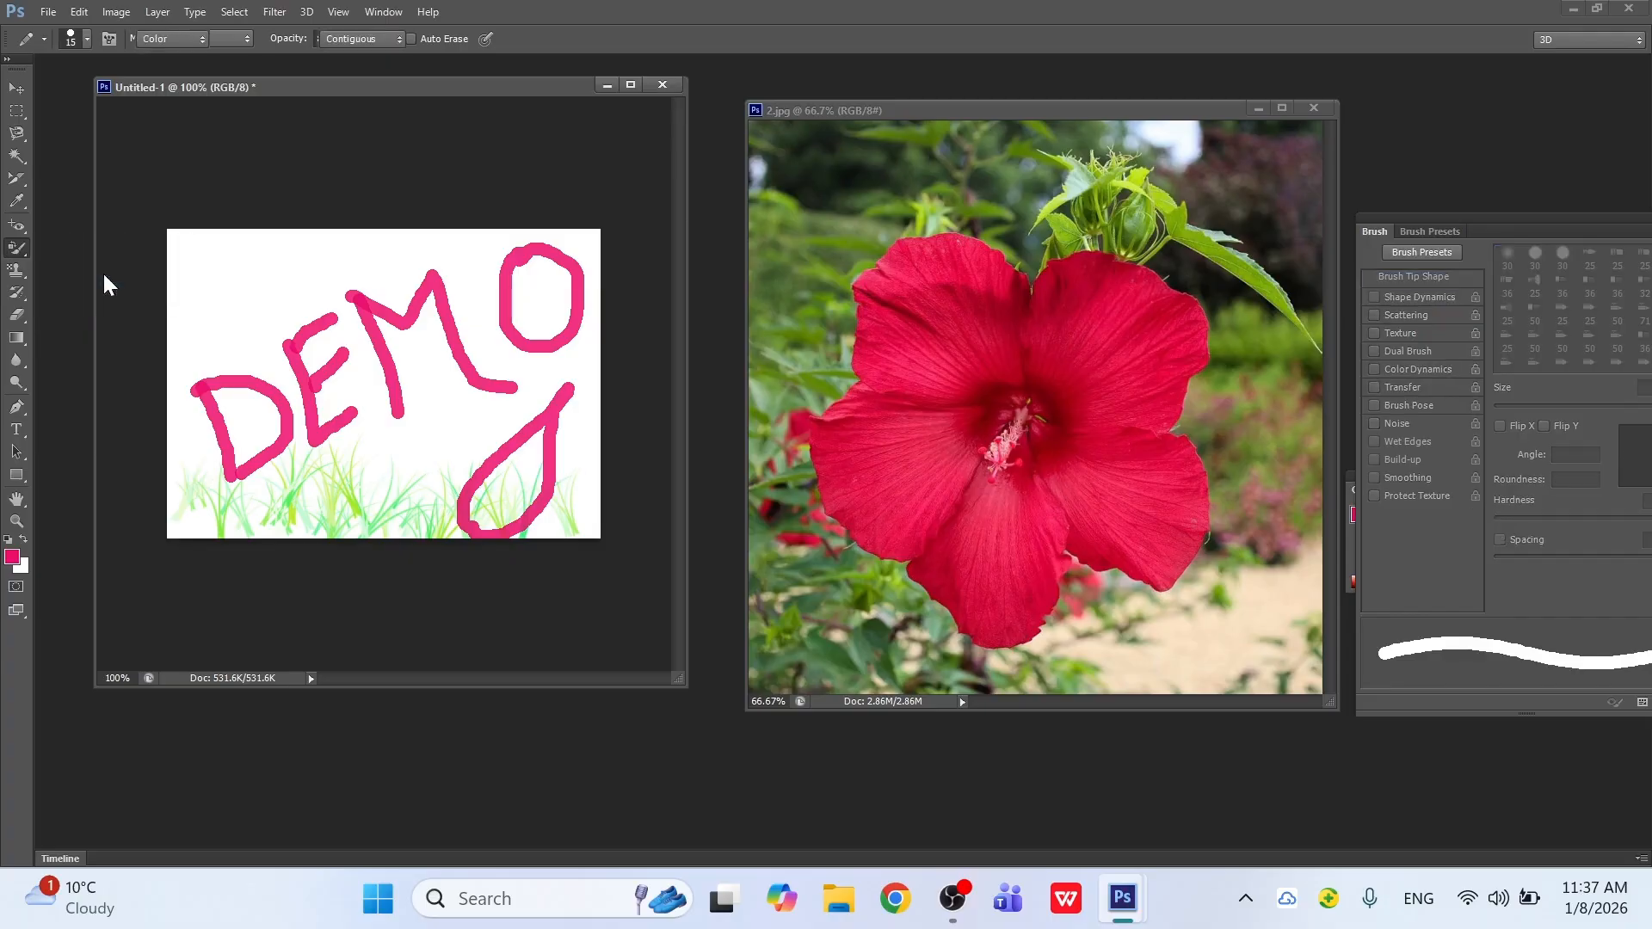
click(13, 559)
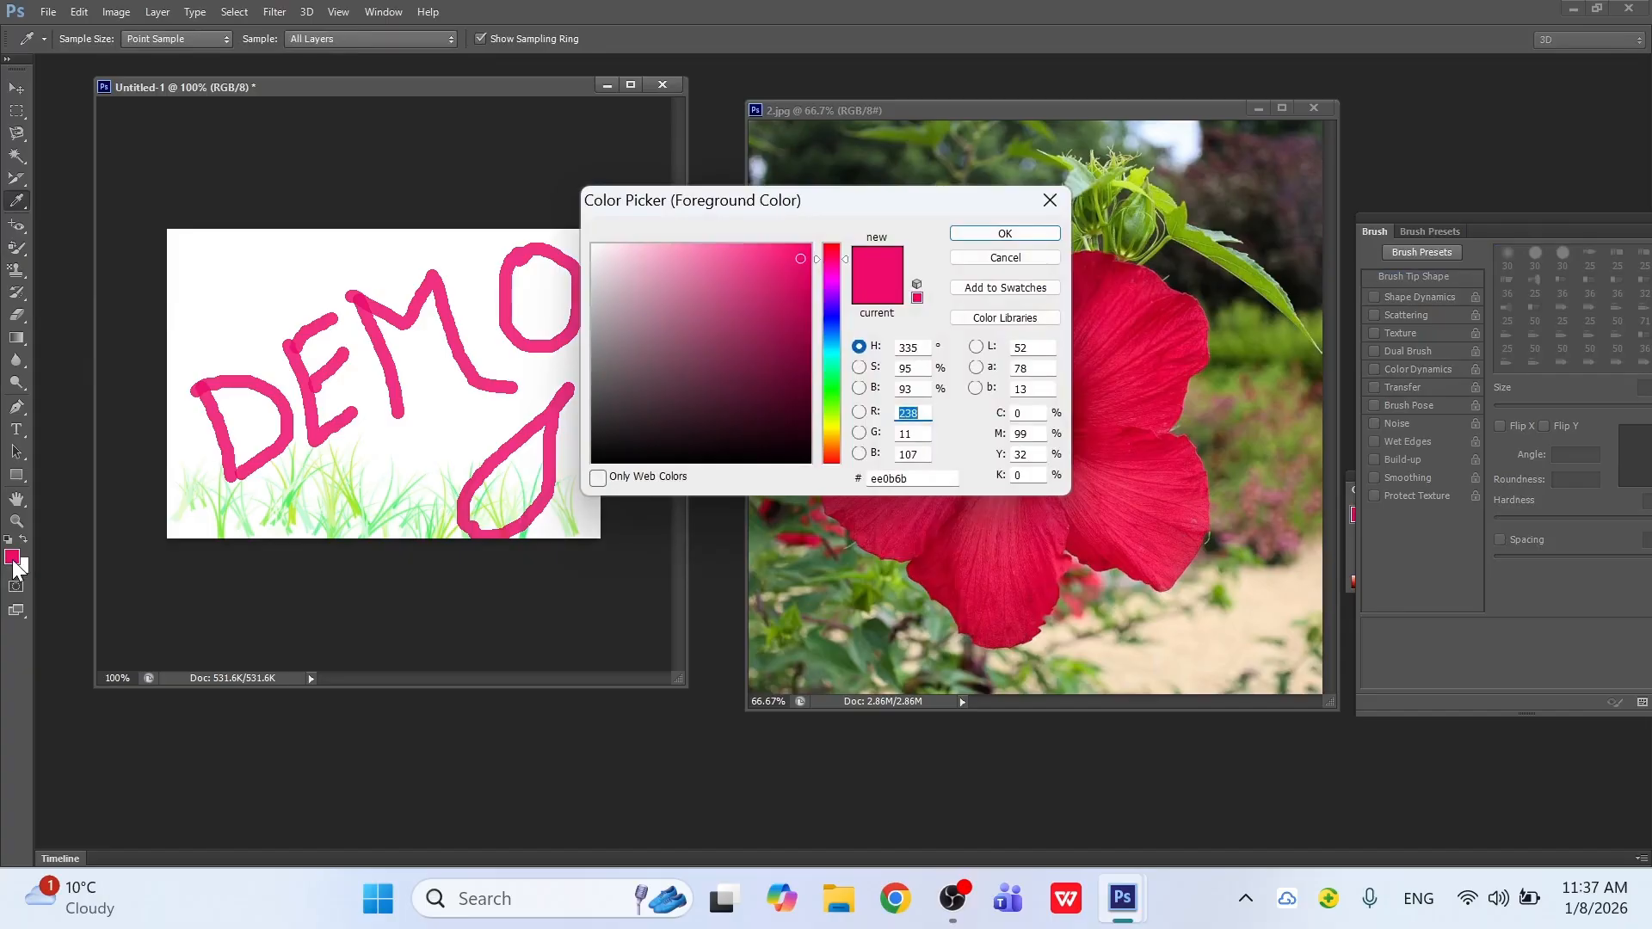
click(828, 353)
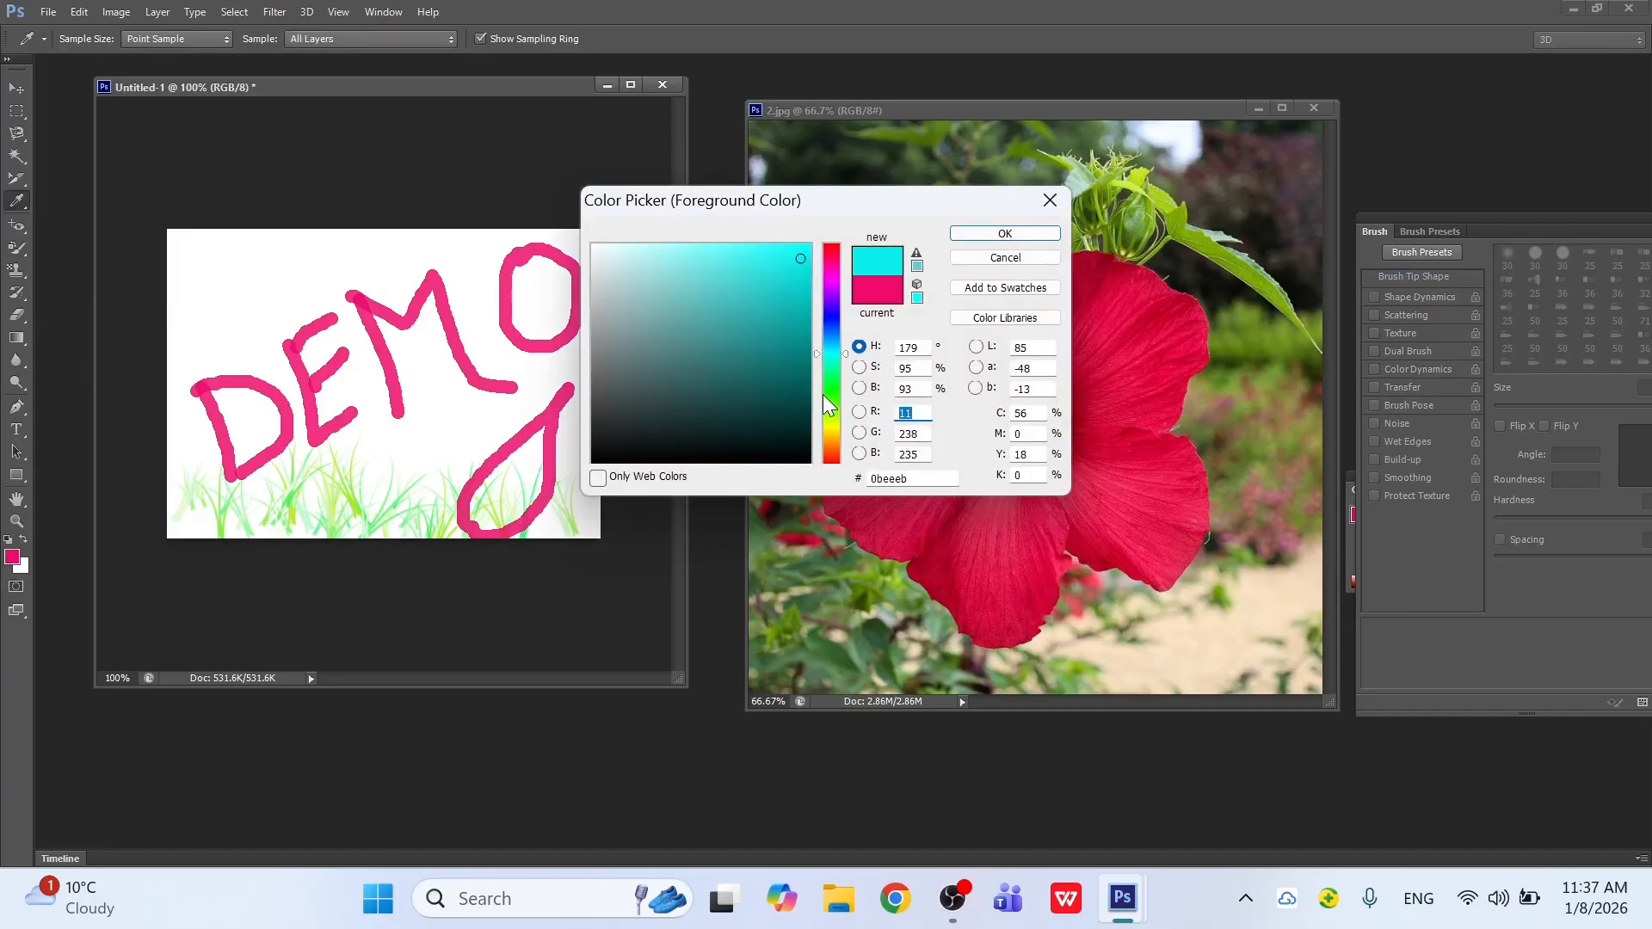
click(829, 392)
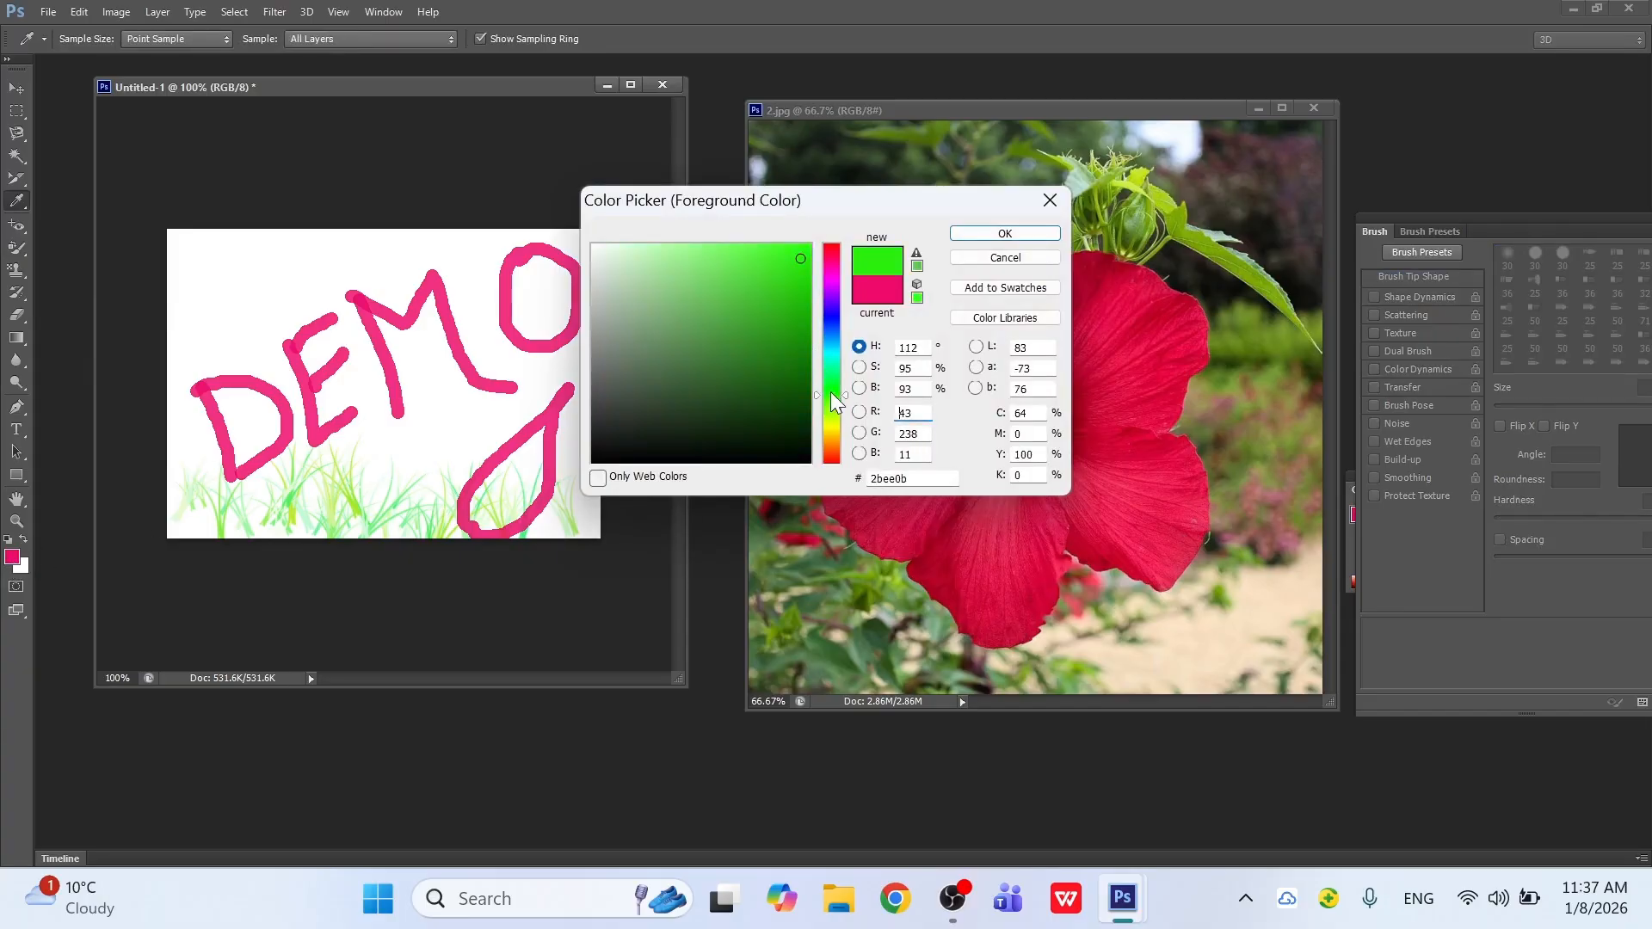
click(793, 275)
click(792, 308)
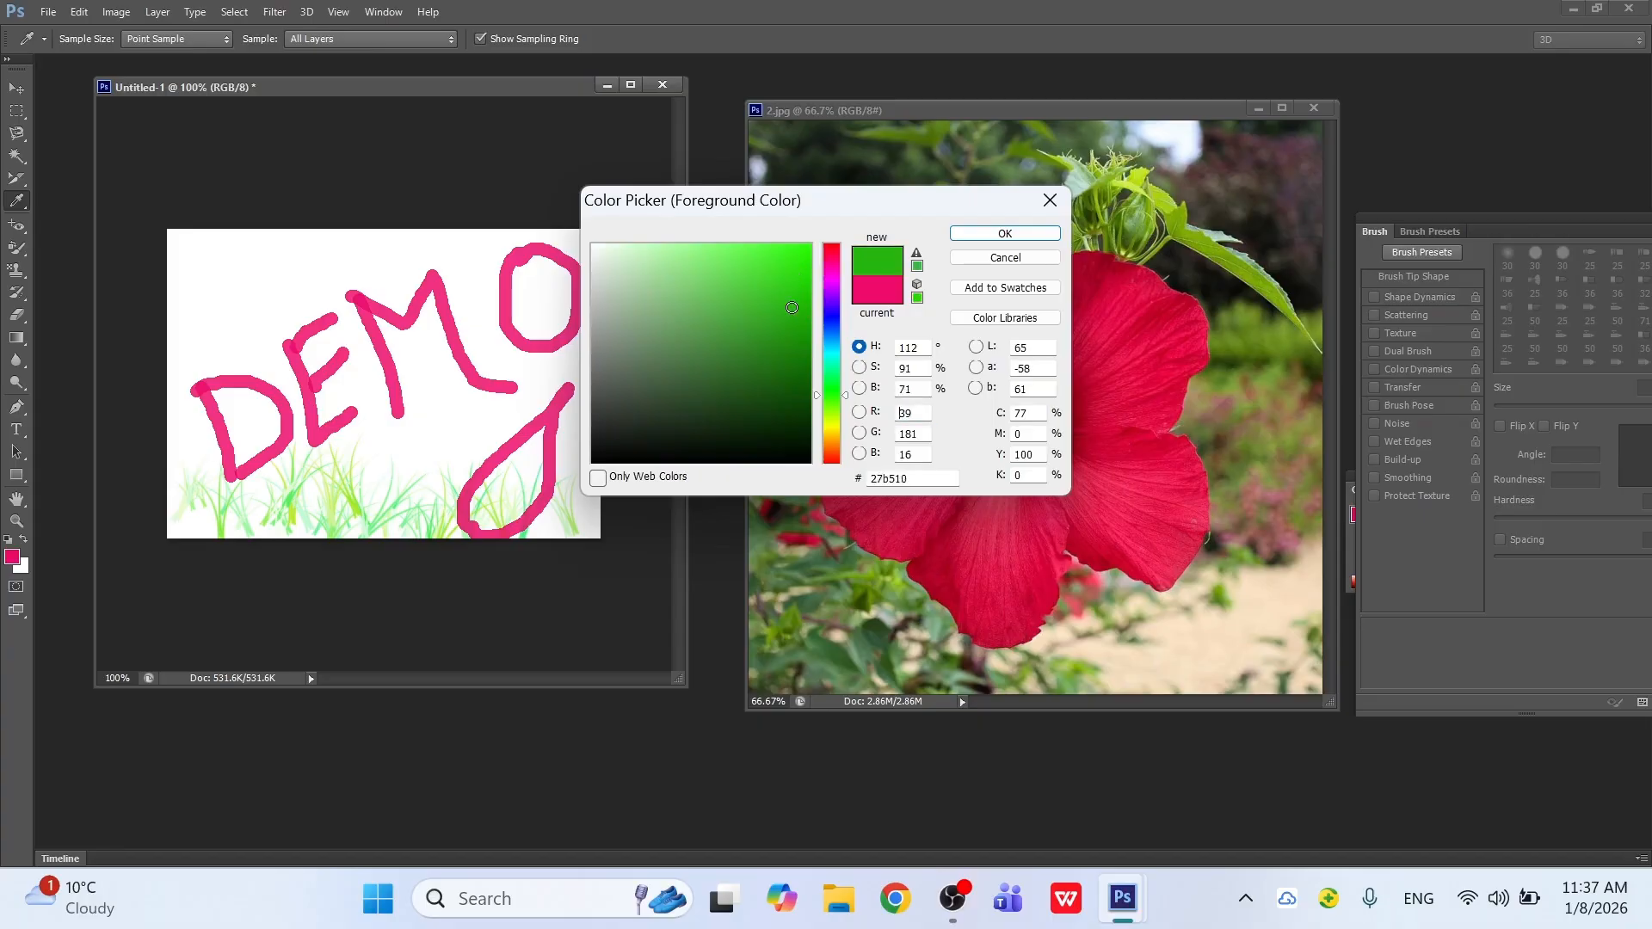
click(1005, 234)
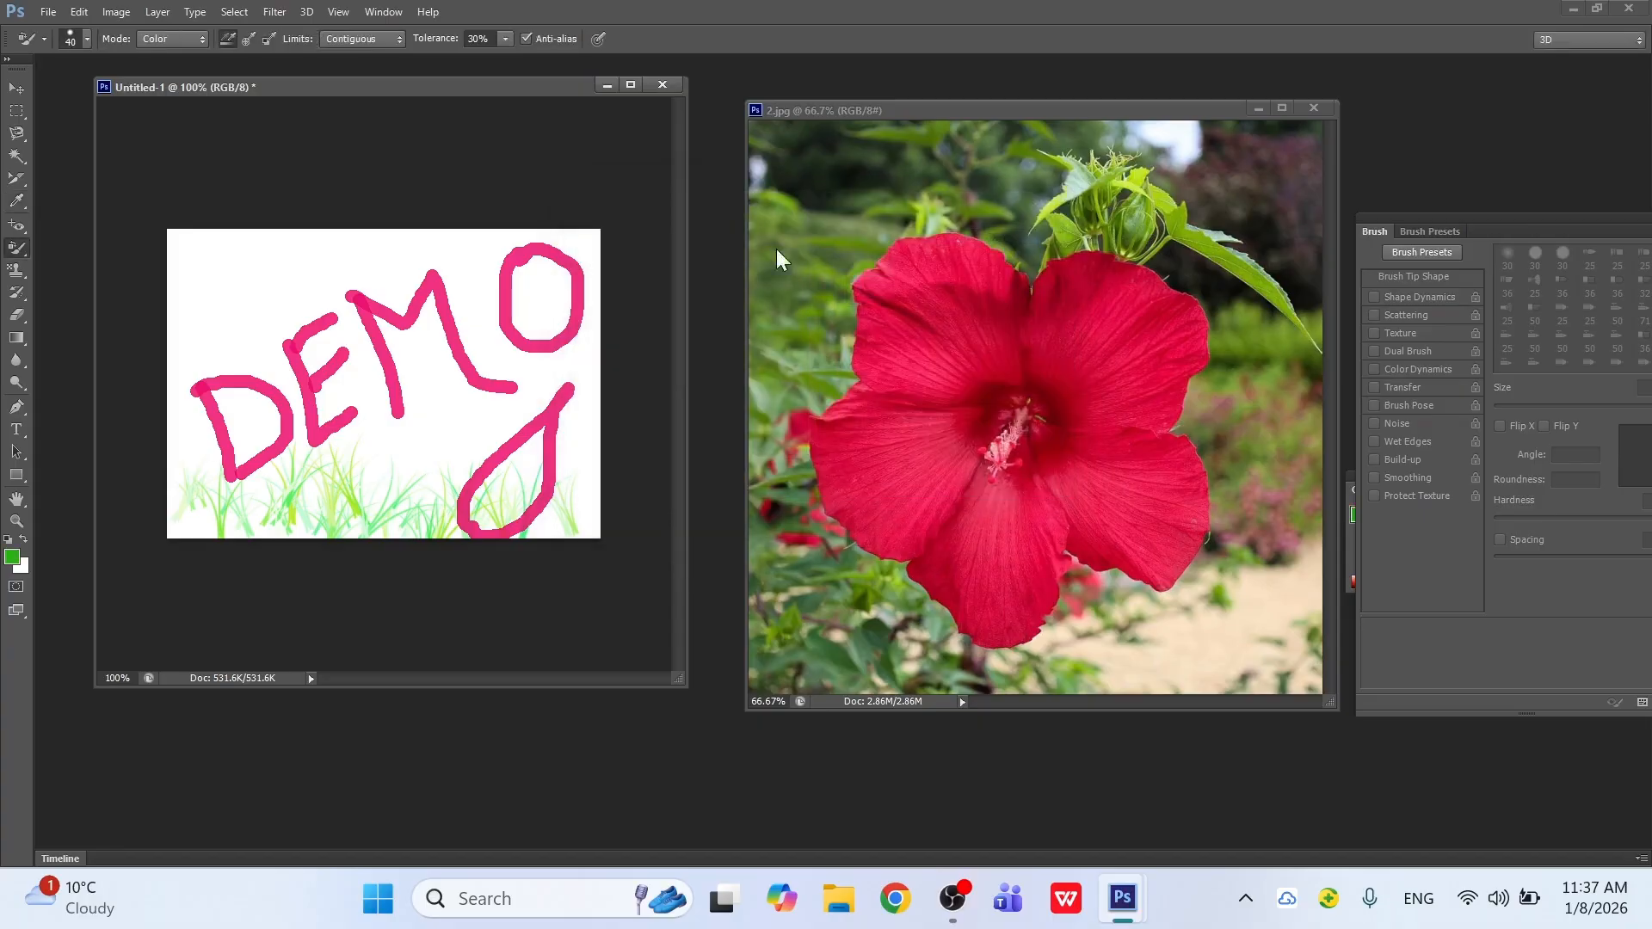
mouse_move(200, 385)
mouse_down()
mouse_move(239, 474)
mouse_move(290, 411)
mouse_move(269, 387)
mouse_move(233, 380)
mouse_move(227, 395)
mouse_up()
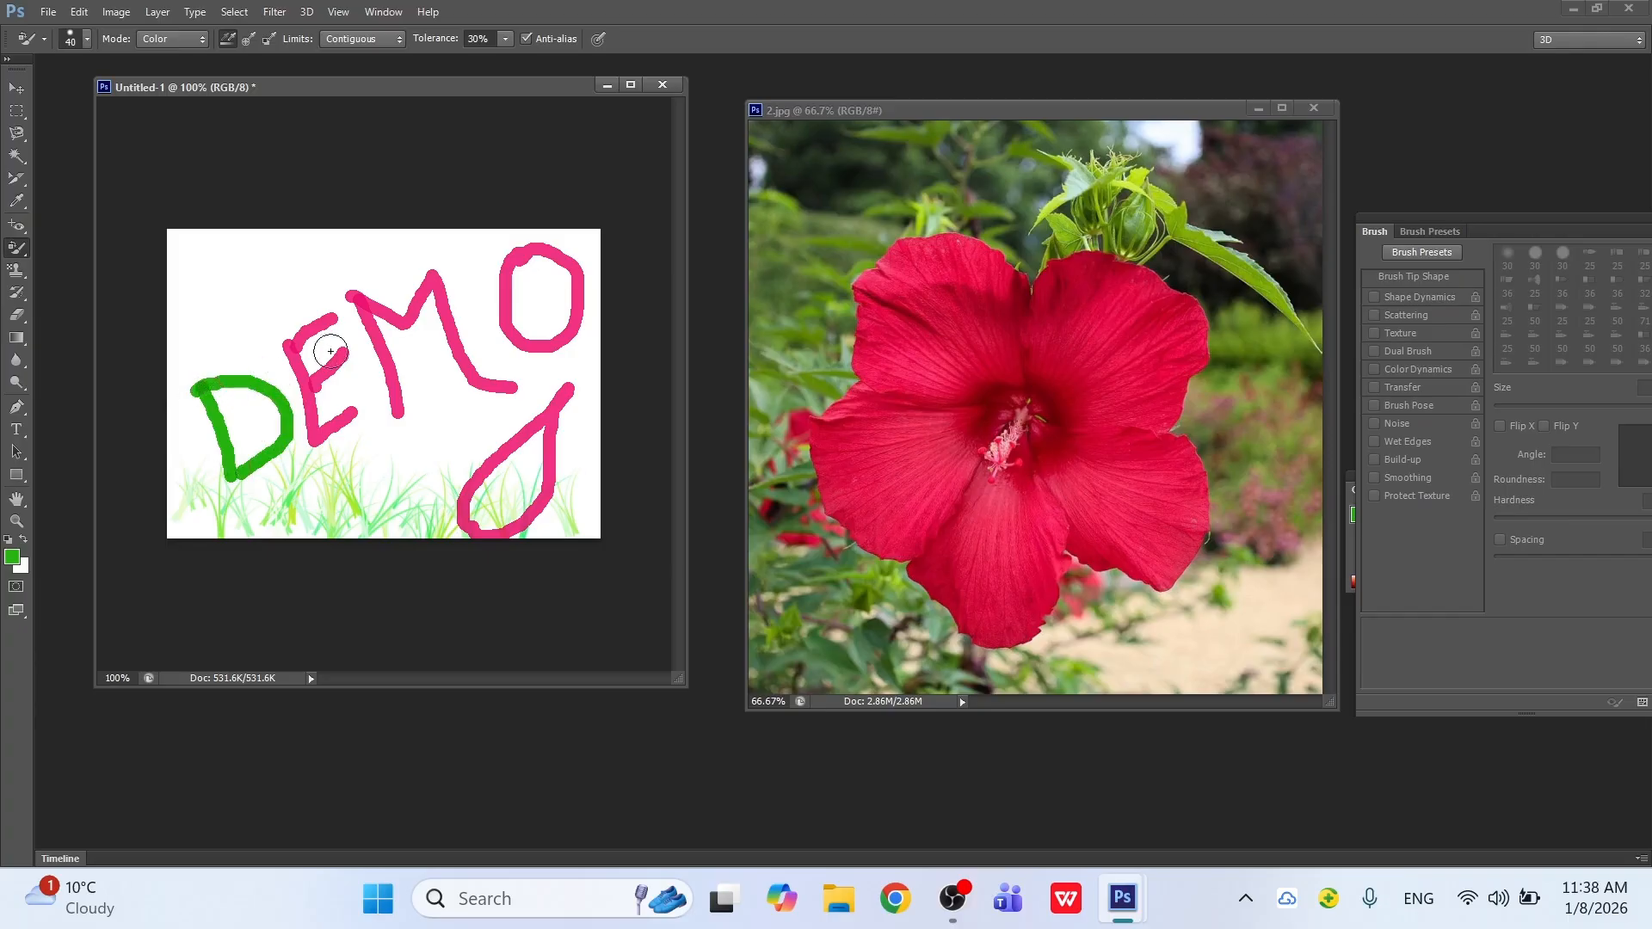
Step: Recolour the handwritten letters E, M and O green with the Color Replacement tool
mouse_move(335, 320)
mouse_down()
mouse_move(295, 343)
mouse_move(314, 447)
mouse_move(340, 433)
mouse_move(310, 389)
mouse_move(355, 343)
mouse_move(337, 431)
mouse_move(363, 403)
mouse_move(399, 409)
mouse_move(377, 311)
mouse_move(360, 296)
mouse_move(395, 377)
mouse_move(346, 290)
mouse_move(420, 327)
mouse_move(433, 279)
mouse_move(480, 382)
mouse_move(512, 383)
mouse_move(500, 287)
mouse_move(506, 323)
mouse_move(548, 352)
mouse_move(575, 333)
mouse_move(562, 268)
mouse_move(517, 261)
mouse_move(569, 264)
mouse_move(585, 290)
mouse_move(537, 242)
mouse_move(489, 248)
mouse_move(563, 249)
mouse_move(526, 265)
mouse_up()
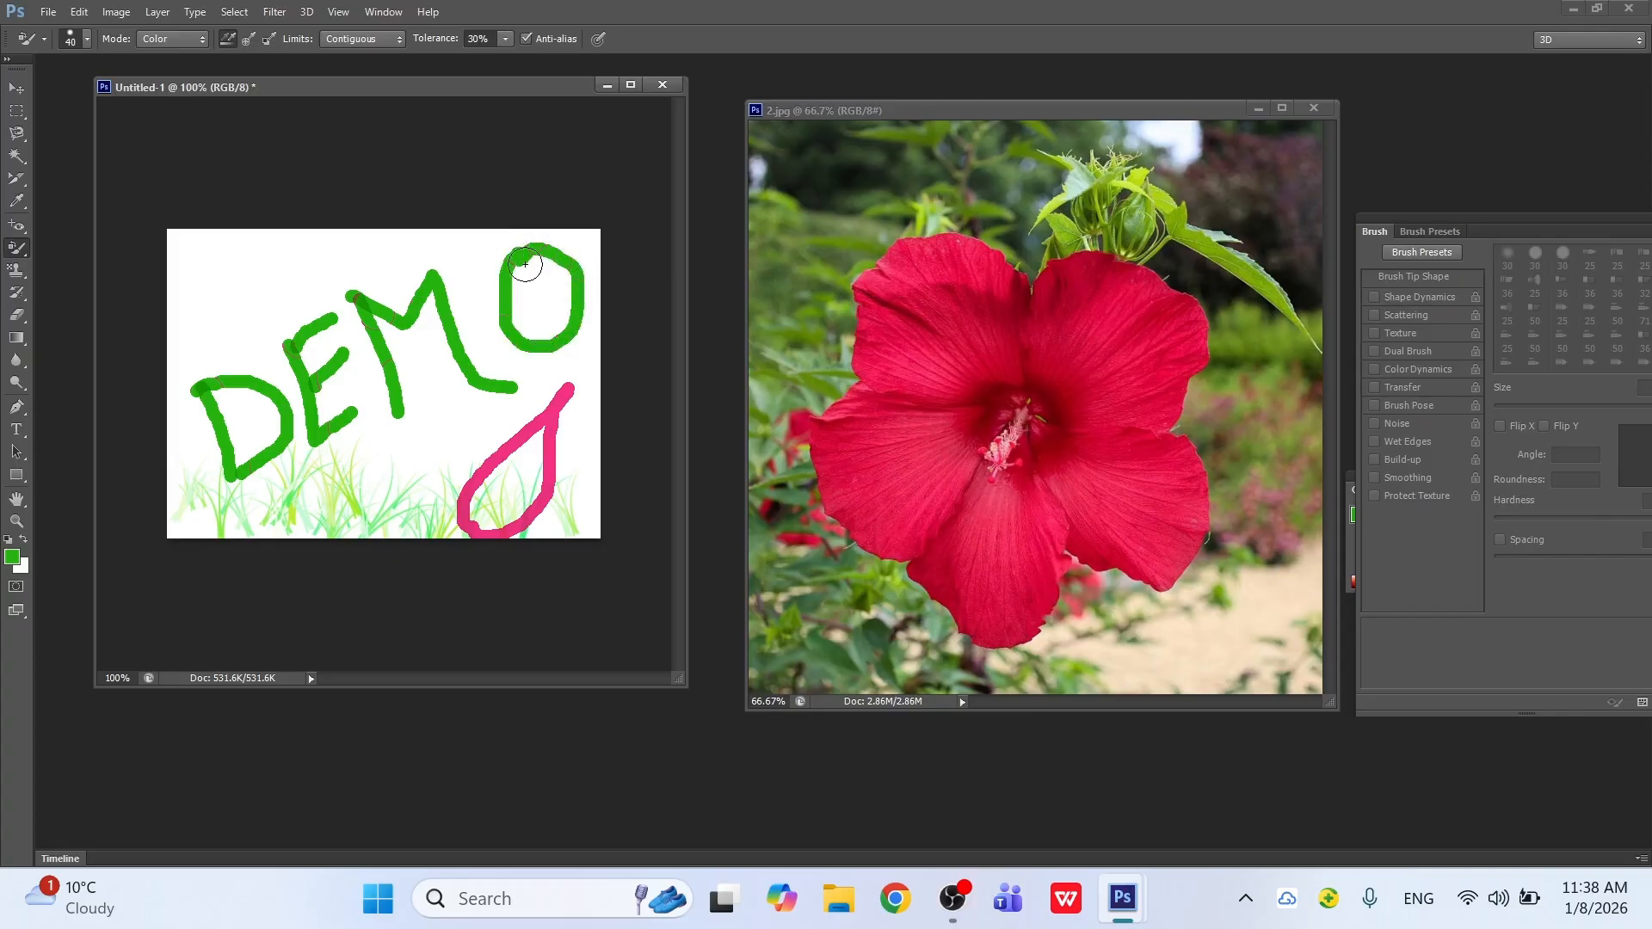
Step: Switch to the Mixer Brush tool, enlarge its tip to 45 px and smear green across the lettering and grass
right_click(24, 250)
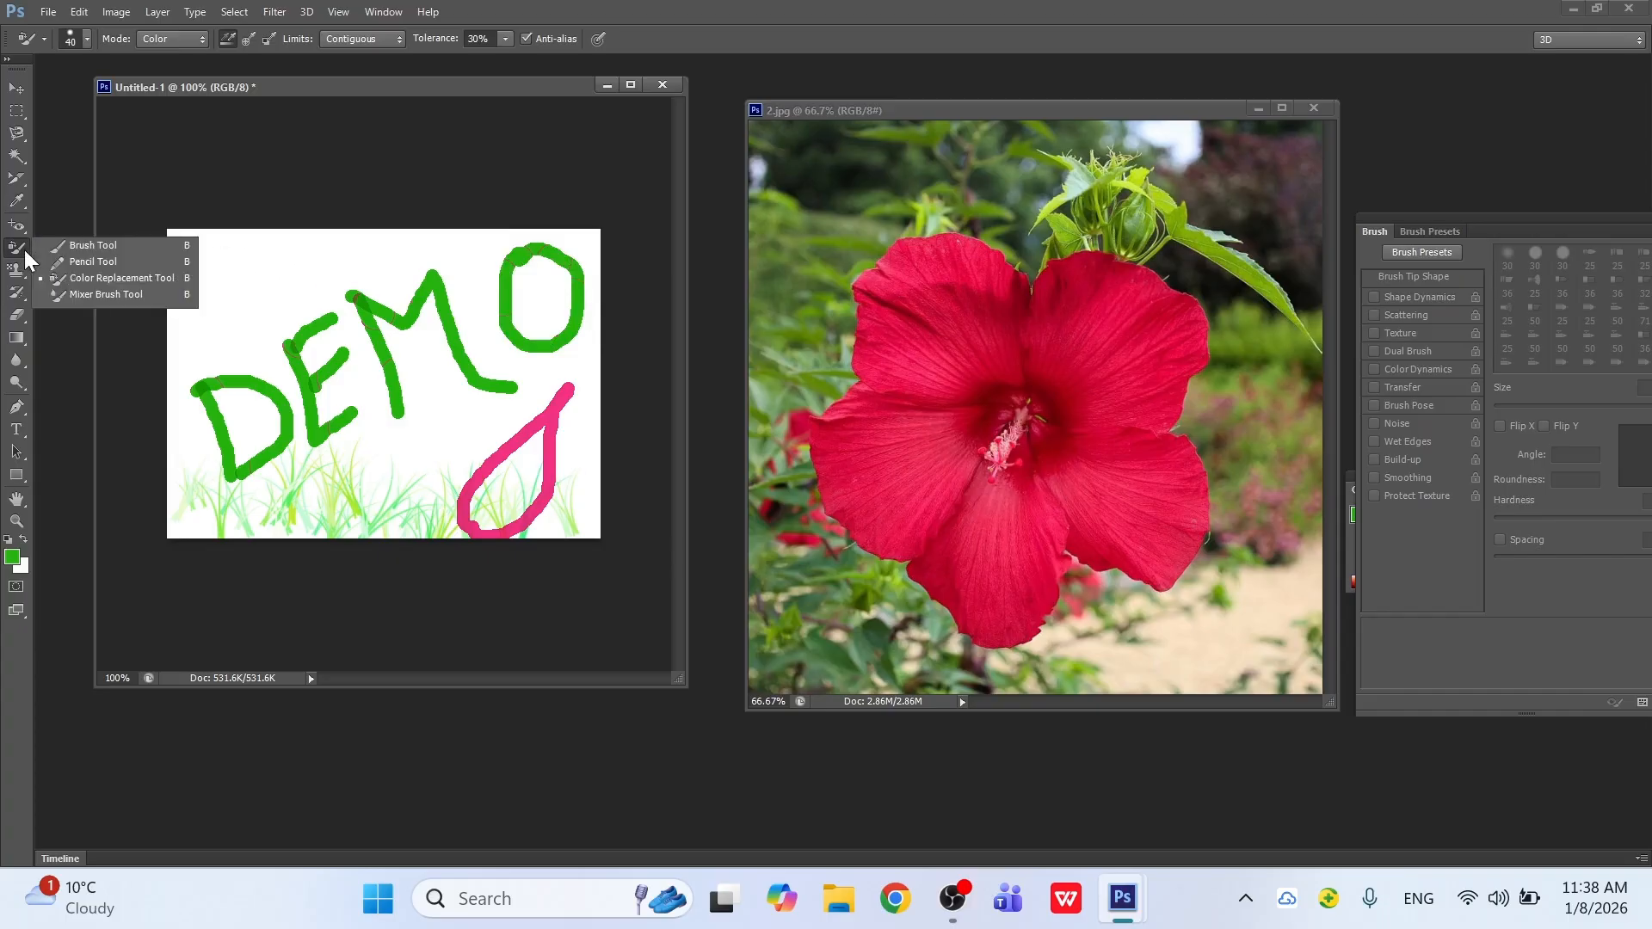
click(102, 296)
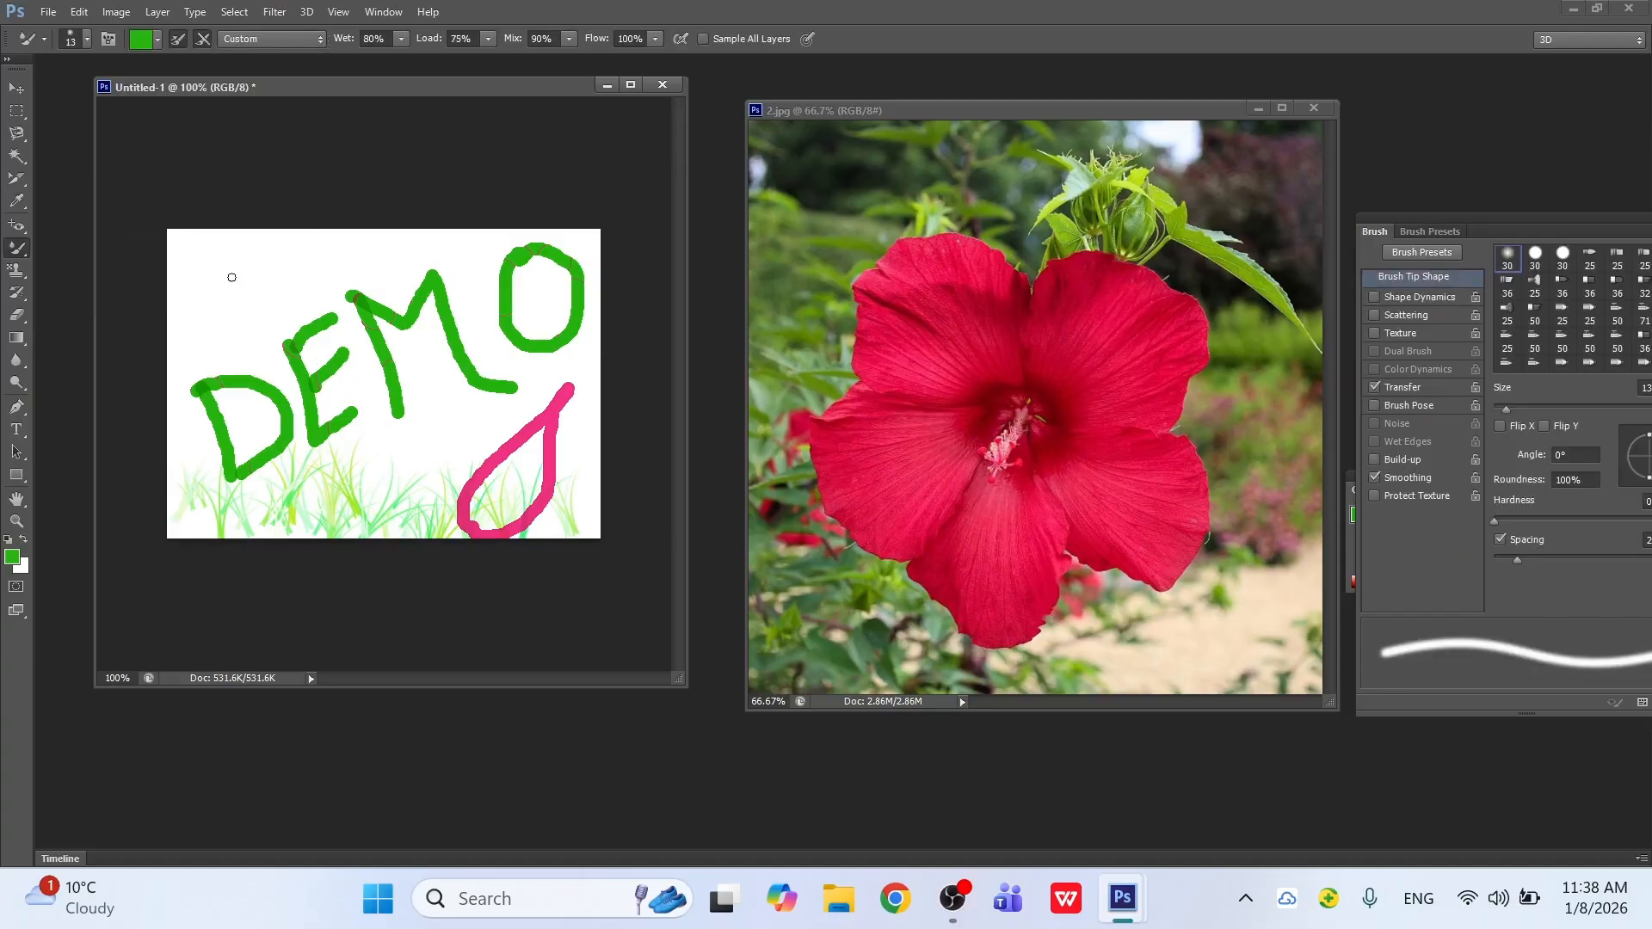
key(bracketright)
key(bracketright)
key(bracketright)
key(bracketright)
key(bracketright)
key(bracketright)
key(bracketright)
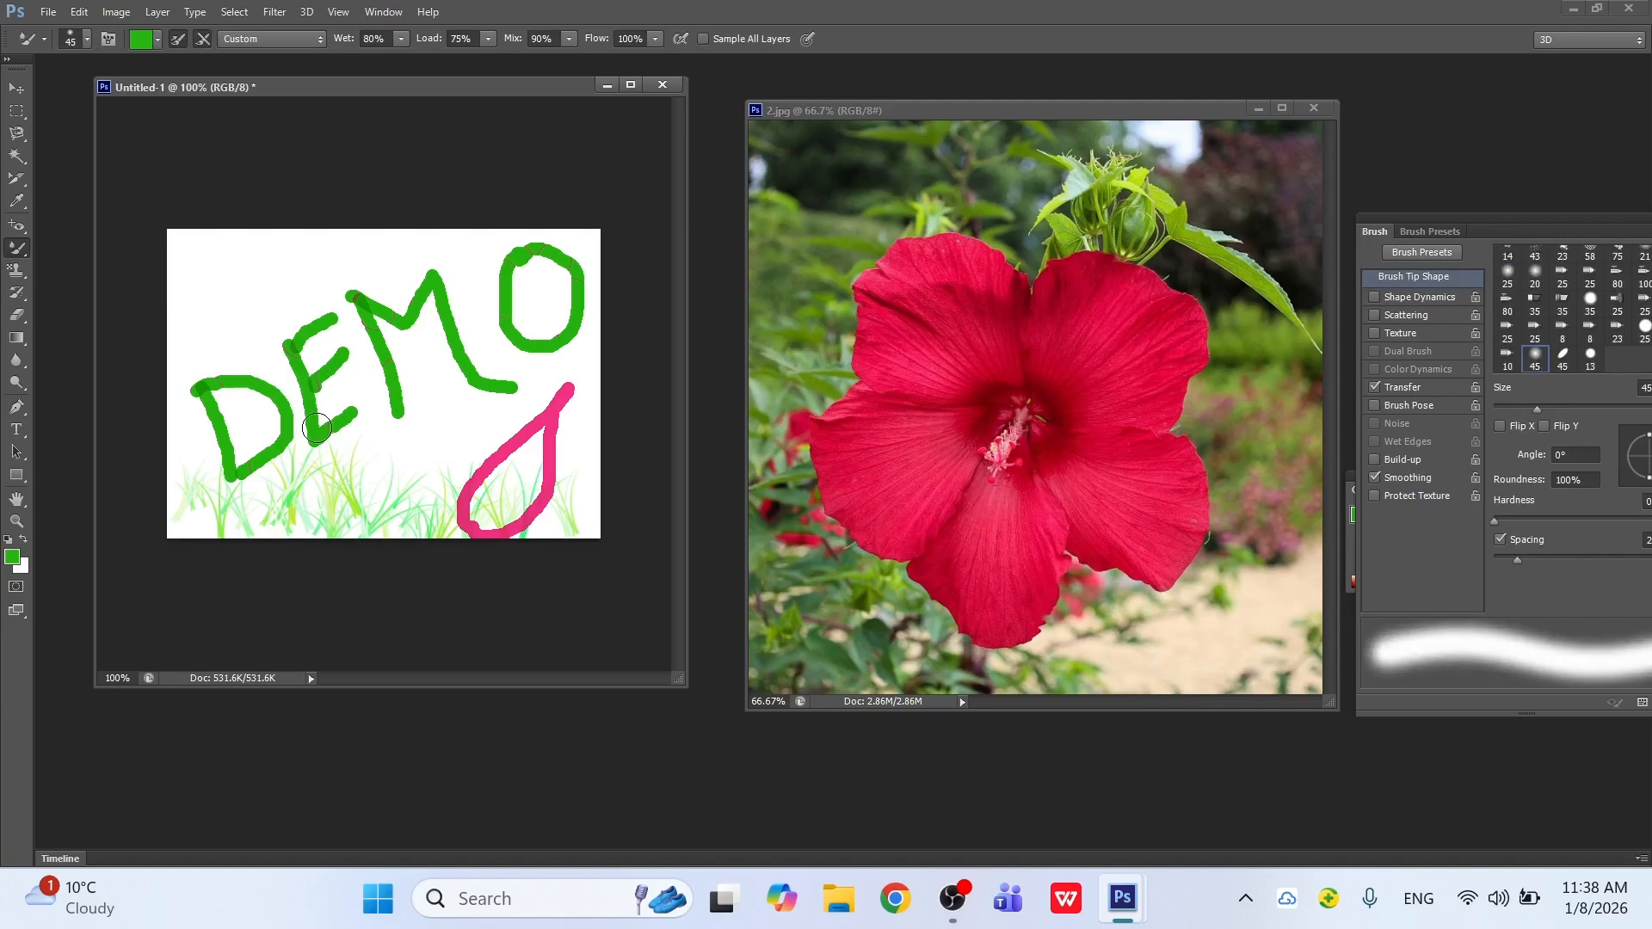
mouse_move(317, 426)
mouse_down()
mouse_move(278, 384)
mouse_move(273, 452)
mouse_move(232, 411)
mouse_move(305, 400)
mouse_move(280, 453)
mouse_move(233, 485)
mouse_move(290, 490)
mouse_move(298, 523)
mouse_move(517, 515)
mouse_move(543, 479)
mouse_move(528, 465)
mouse_move(548, 457)
mouse_move(545, 417)
mouse_move(513, 413)
mouse_move(527, 376)
mouse_move(462, 356)
mouse_move(477, 312)
mouse_move(445, 424)
mouse_move(398, 389)
mouse_move(323, 452)
mouse_move(245, 443)
mouse_move(489, 450)
mouse_move(424, 429)
mouse_move(457, 496)
mouse_move(457, 394)
mouse_move(563, 341)
mouse_move(405, 335)
mouse_move(321, 392)
mouse_move(369, 382)
mouse_move(152, 451)
mouse_up()
Step: Set the foreground colour to blue, hex 0c02d3, and blend it over the smeared paint with the Mixer Brush
click(12, 557)
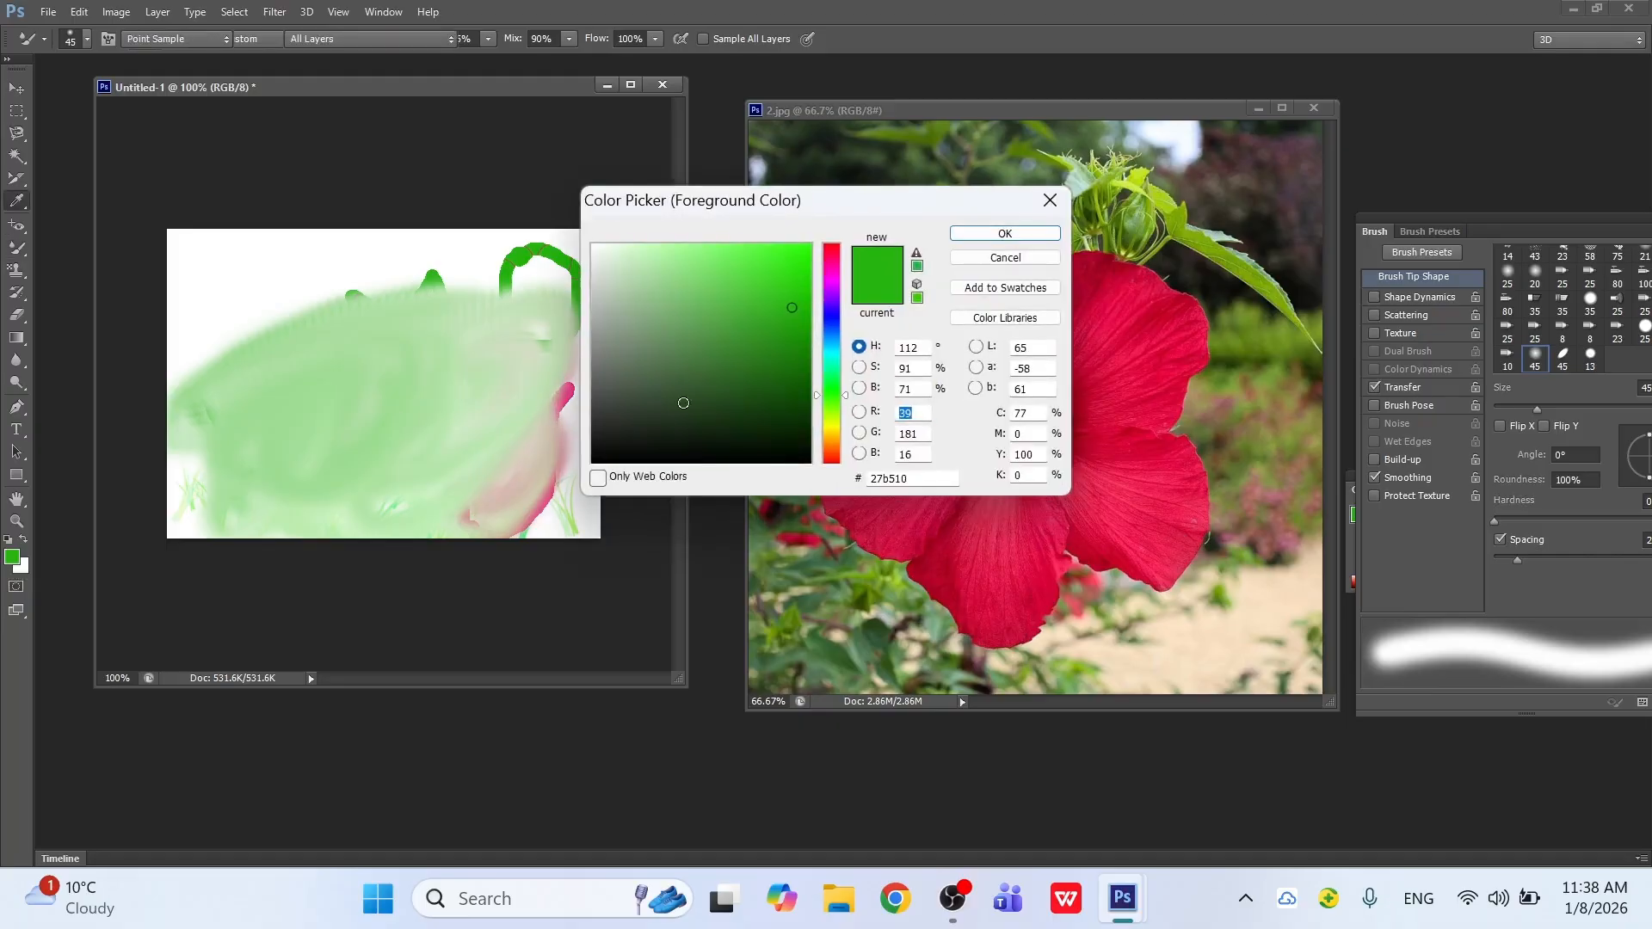
drag(831, 395, 833, 315)
click(810, 282)
click(981, 232)
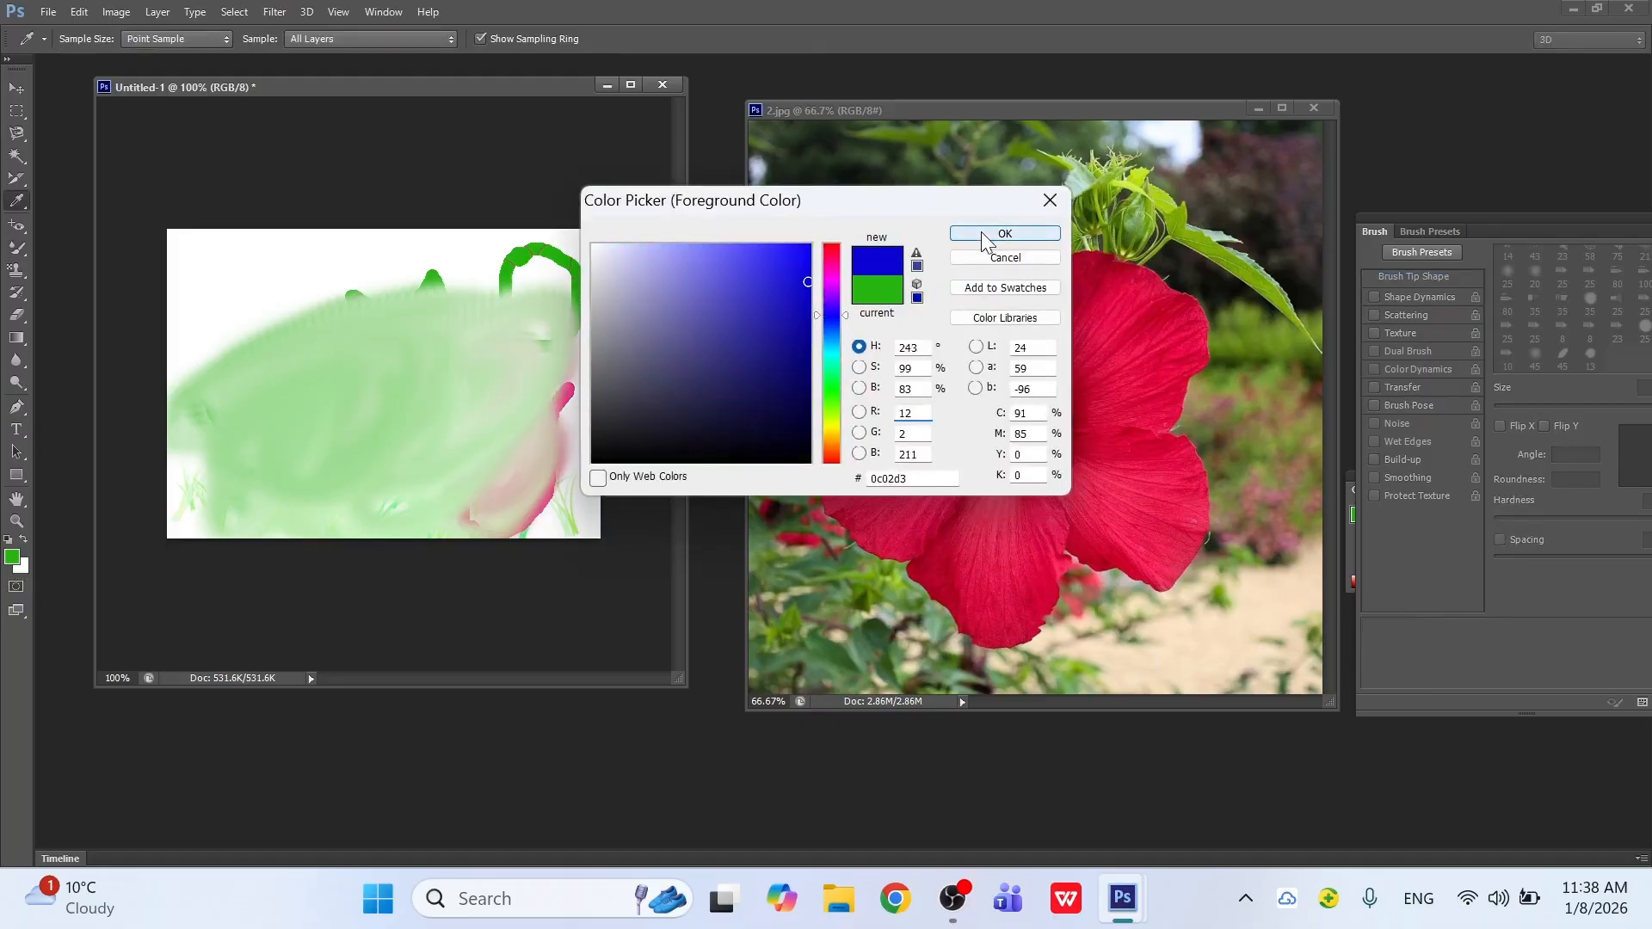
mouse_move(437, 366)
mouse_down()
mouse_move(487, 365)
mouse_move(336, 341)
mouse_move(312, 407)
mouse_move(324, 452)
mouse_move(424, 401)
mouse_move(371, 362)
mouse_move(418, 405)
mouse_move(480, 311)
mouse_move(415, 303)
mouse_move(429, 313)
mouse_move(343, 336)
mouse_move(299, 325)
mouse_move(376, 338)
mouse_move(390, 402)
mouse_move(557, 313)
mouse_move(512, 368)
mouse_move(498, 573)
mouse_move(550, 487)
mouse_move(590, 463)
mouse_move(585, 335)
mouse_move(531, 267)
mouse_up()
mouse_move(440, 409)
mouse_down()
mouse_move(315, 400)
mouse_move(390, 445)
mouse_move(248, 465)
mouse_move(361, 466)
mouse_move(422, 386)
mouse_move(365, 415)
mouse_move(487, 409)
mouse_move(454, 358)
mouse_move(384, 353)
mouse_move(253, 474)
mouse_move(348, 489)
mouse_move(454, 406)
mouse_move(403, 410)
mouse_up()
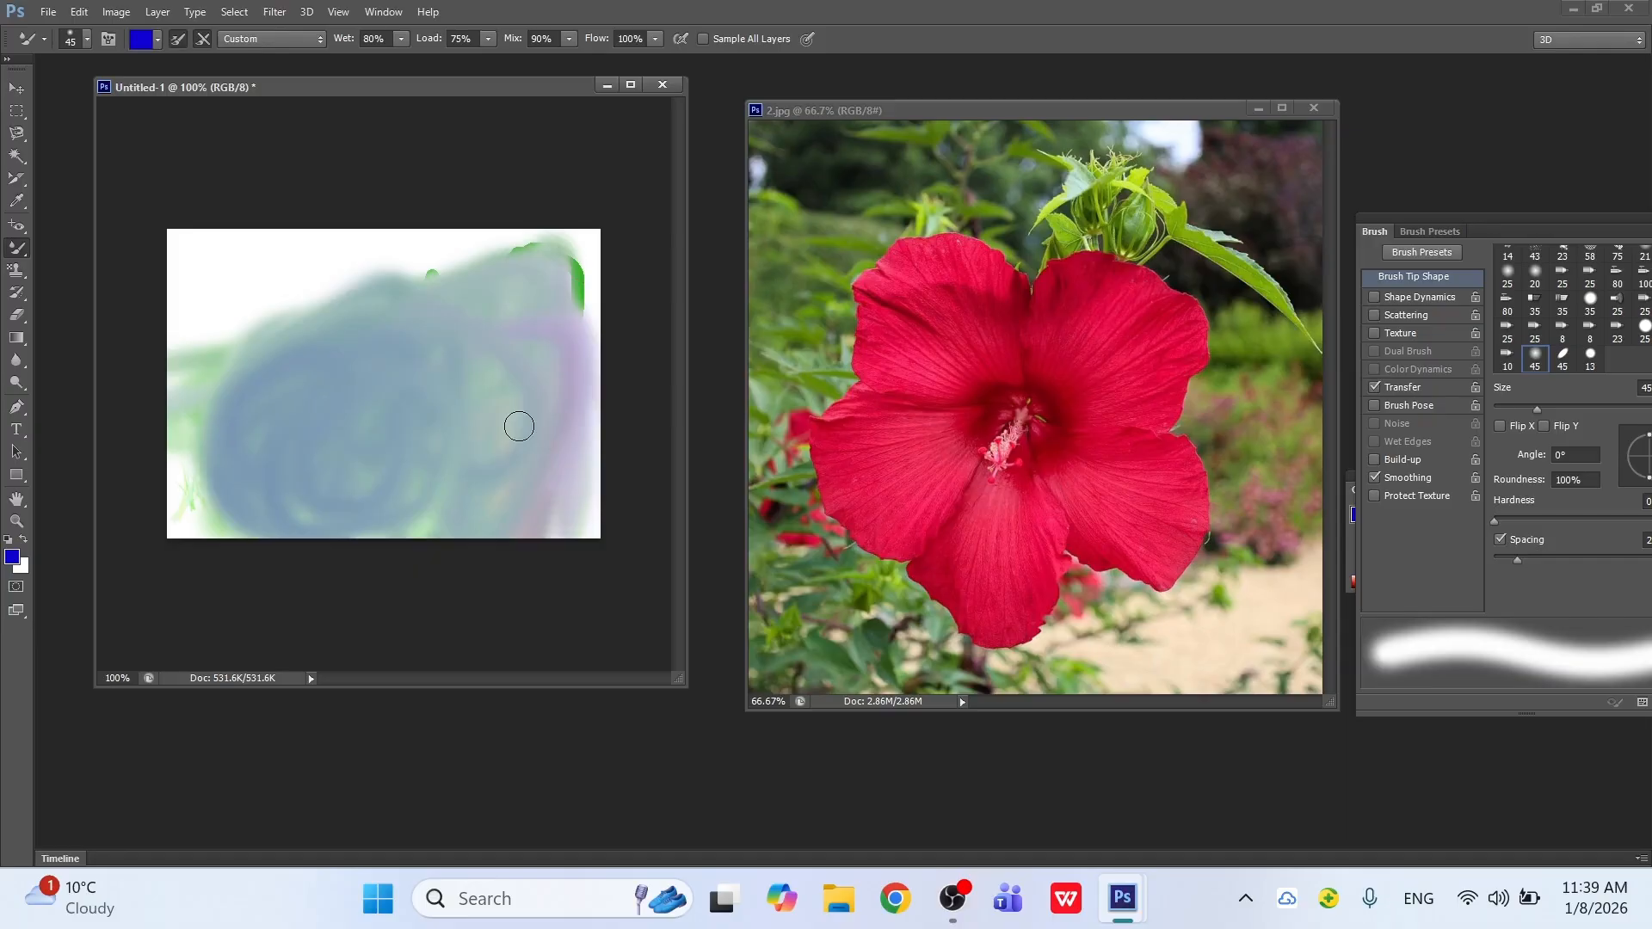
Step: Undo the Mixer Brush strokes and the green recolouring on the letter O
right_click(24, 250)
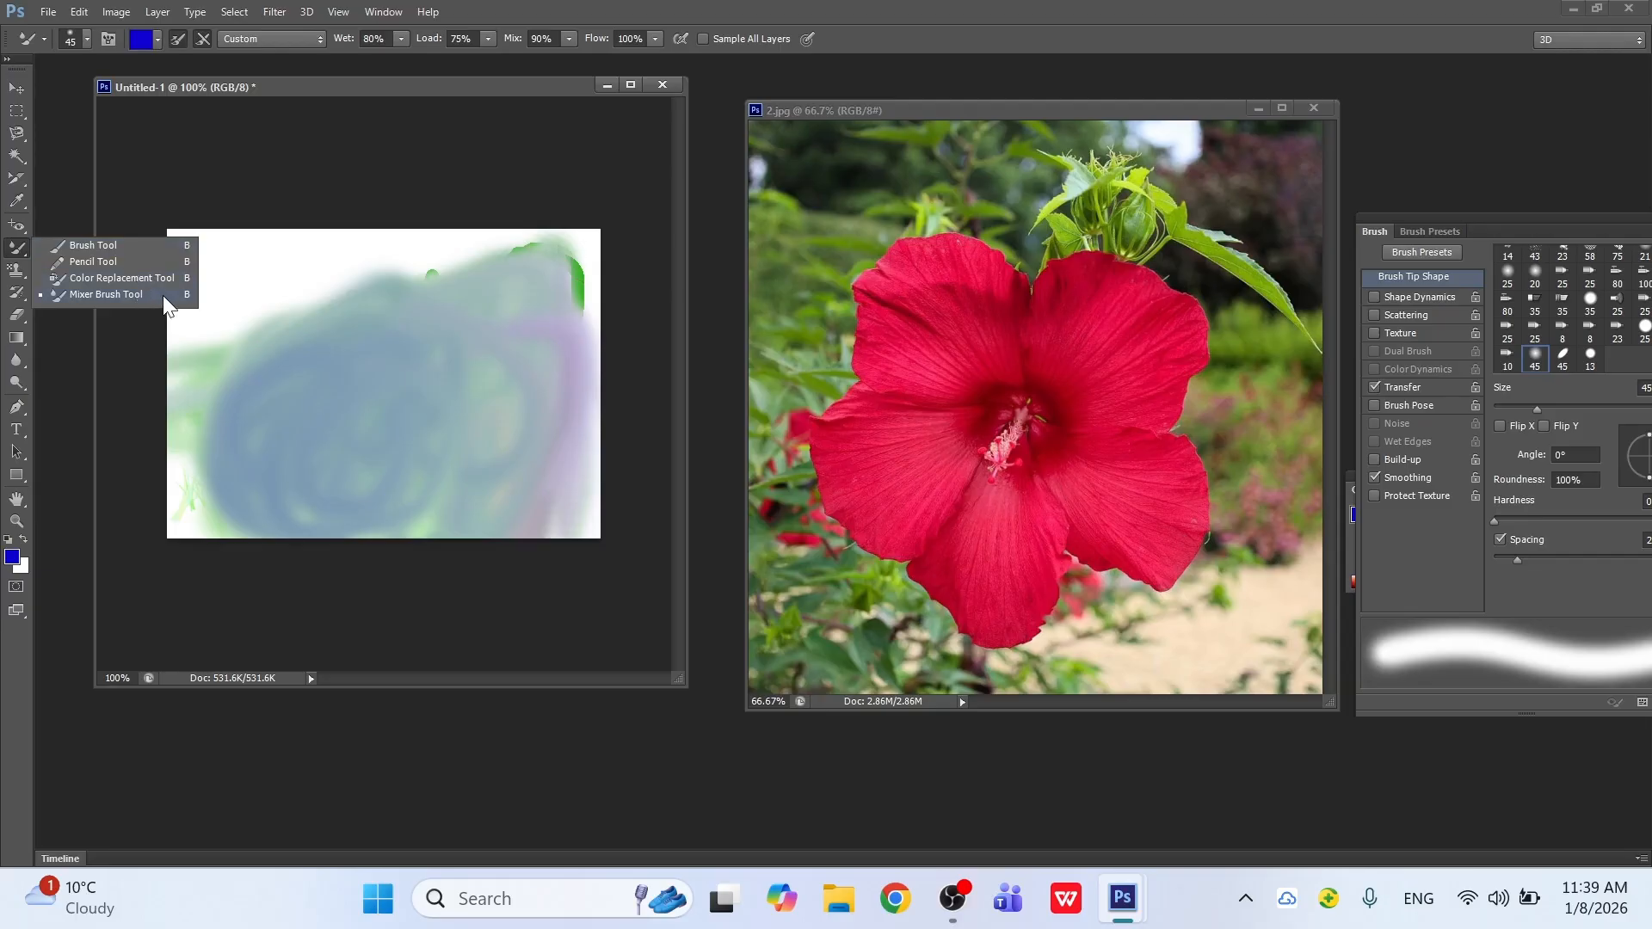
click(16, 269)
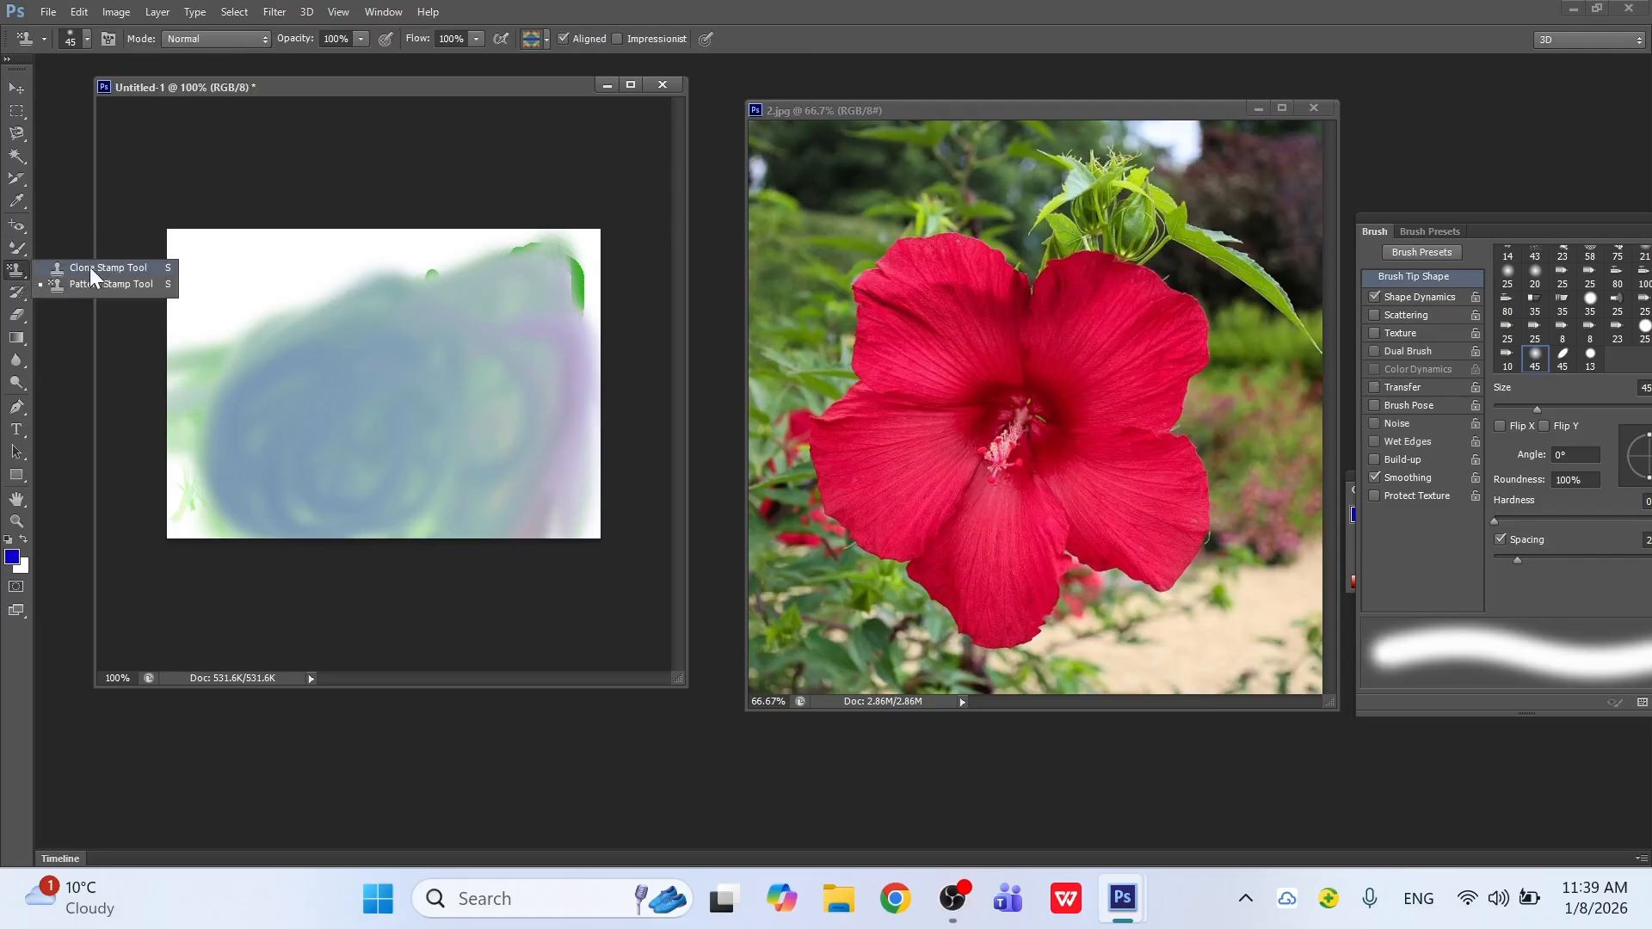
click(16, 87)
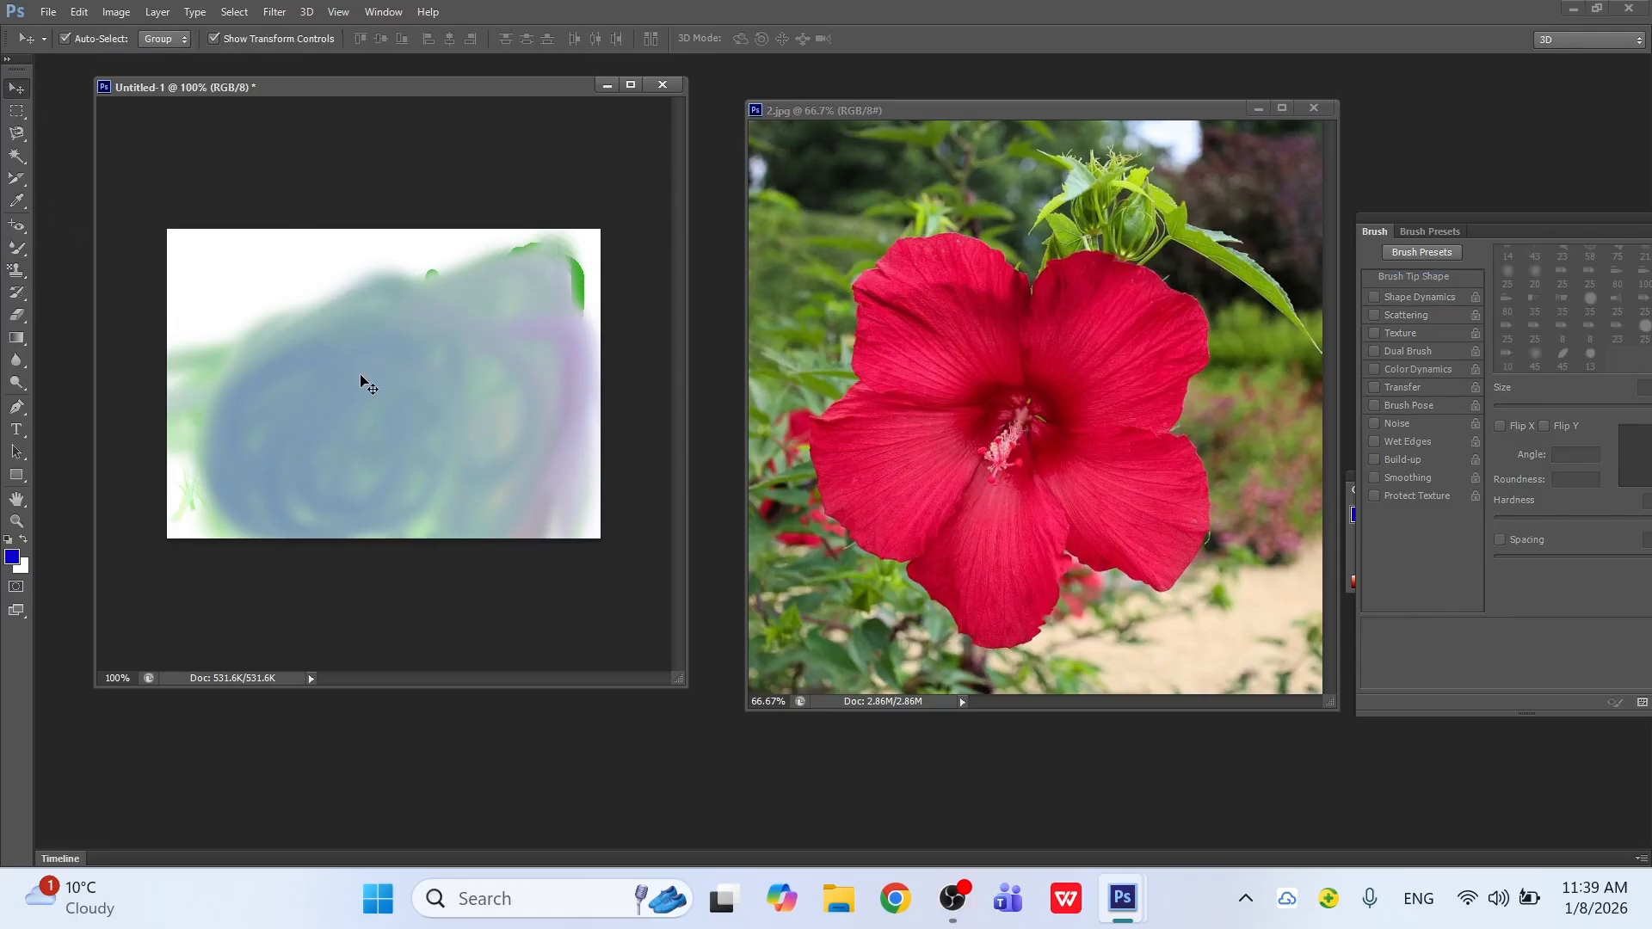
key(ctrl+alt+z)
key(ctrl+alt+z)
key(ctrl+alt+z)
key(ctrl+shift+z)
key(ctrl+shift+z)
key(ctrl+shift+z)
key(ctrl+shift+z)
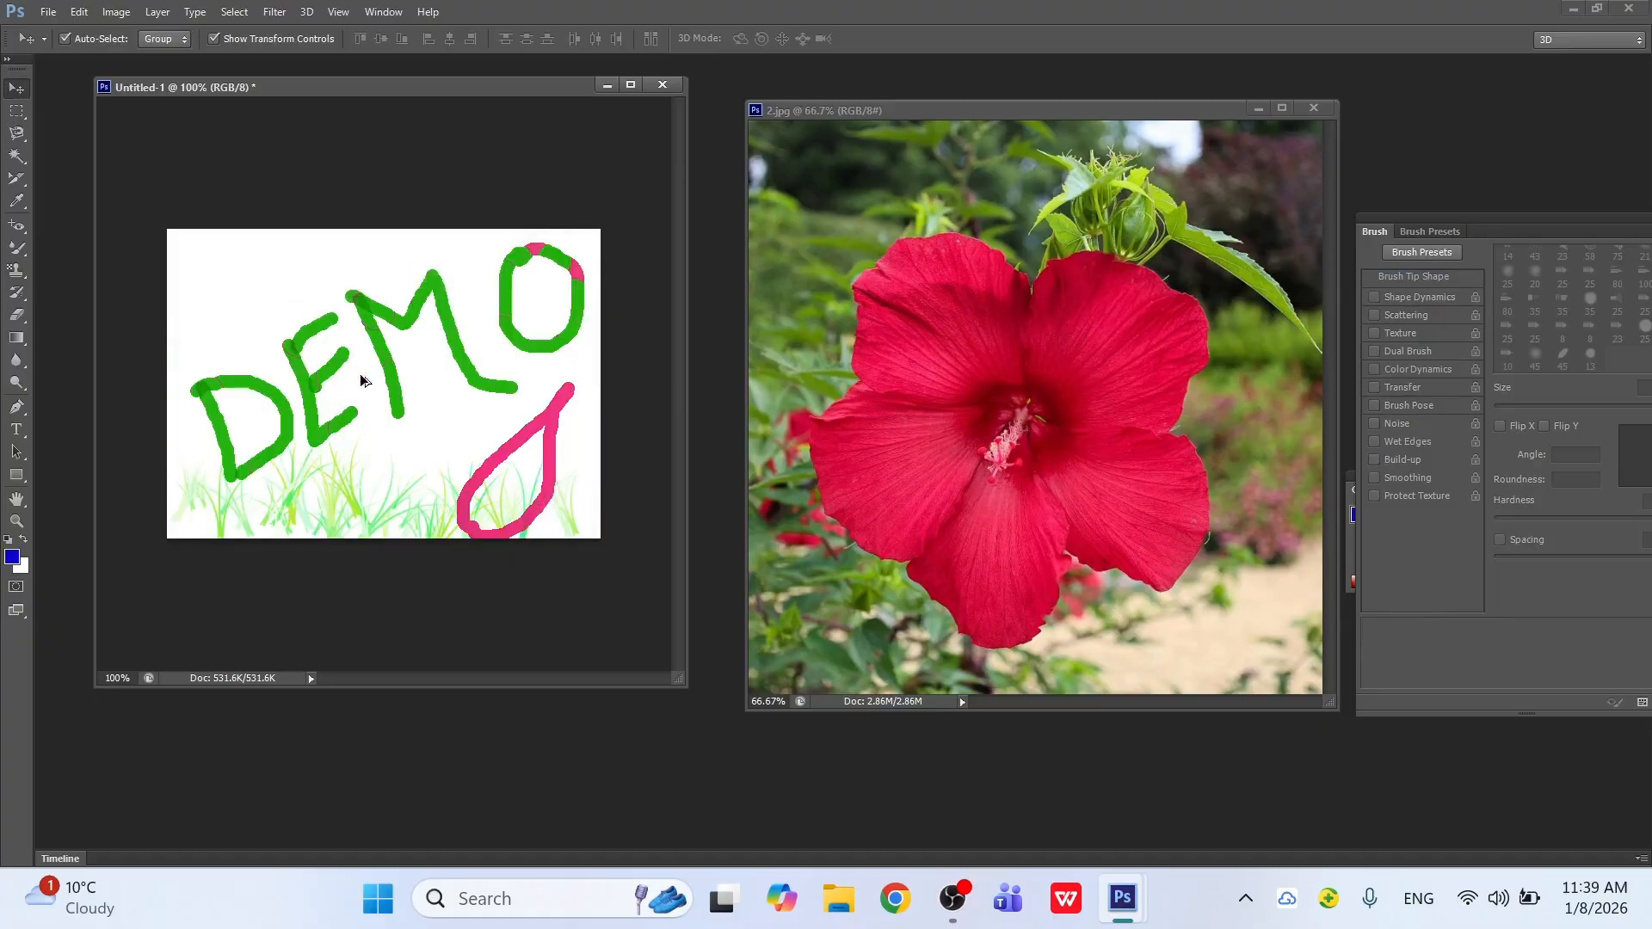
Step: Close the DEMO document without saving and create a blank 7 x 5 inch default-size document beside the flower photo
click(663, 85)
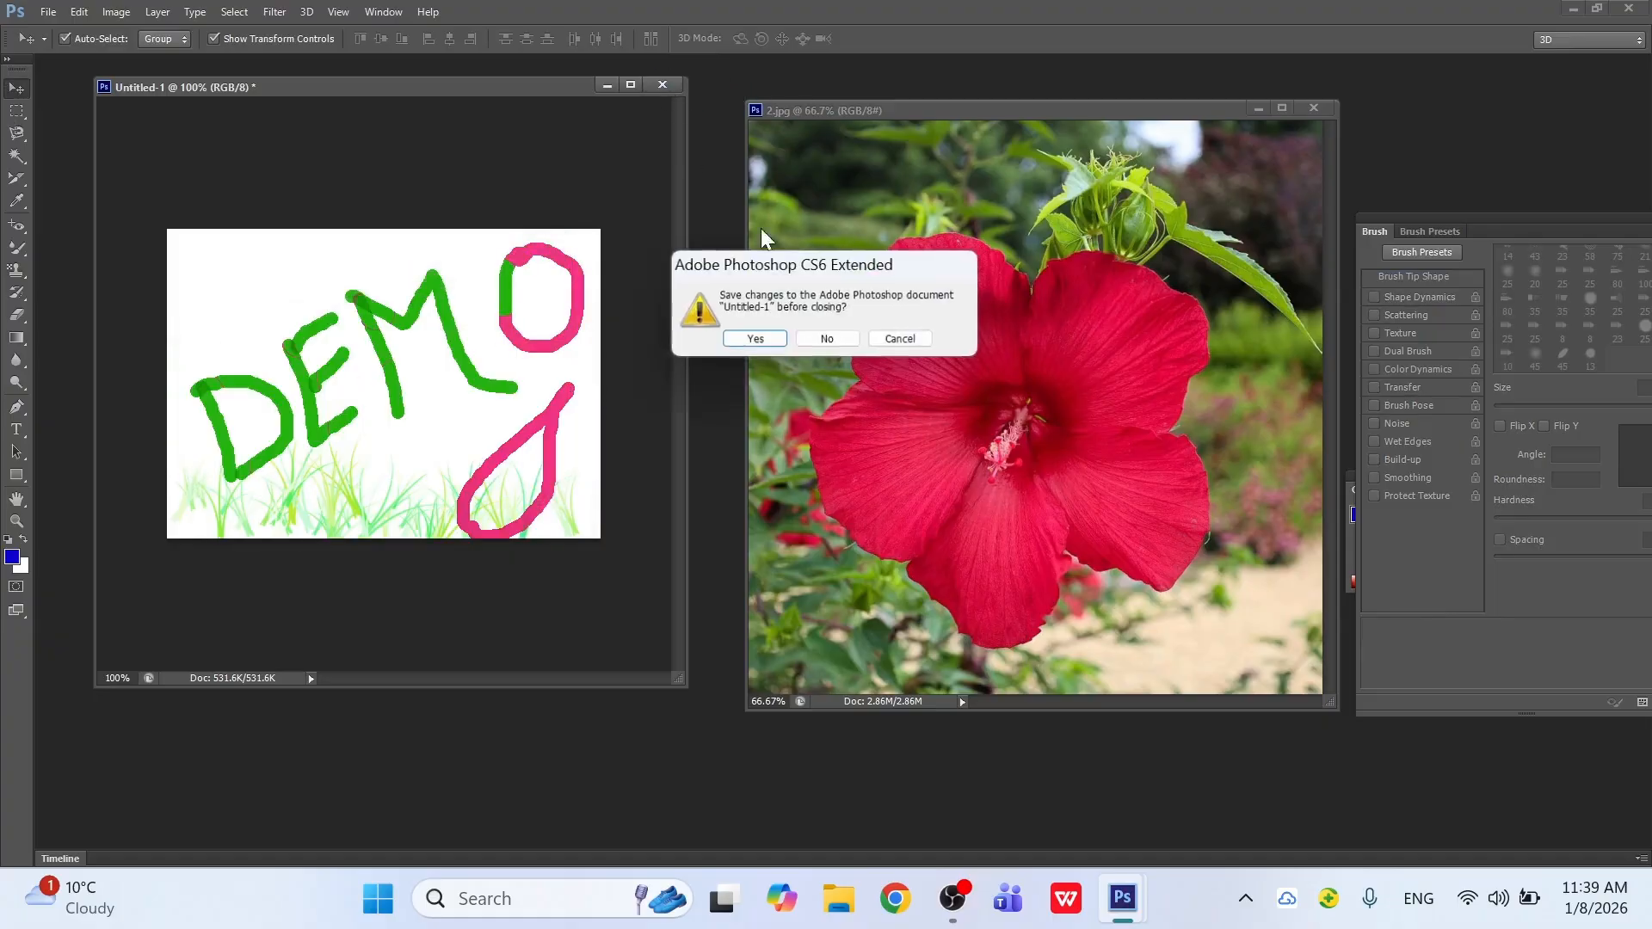
click(829, 343)
click(40, 13)
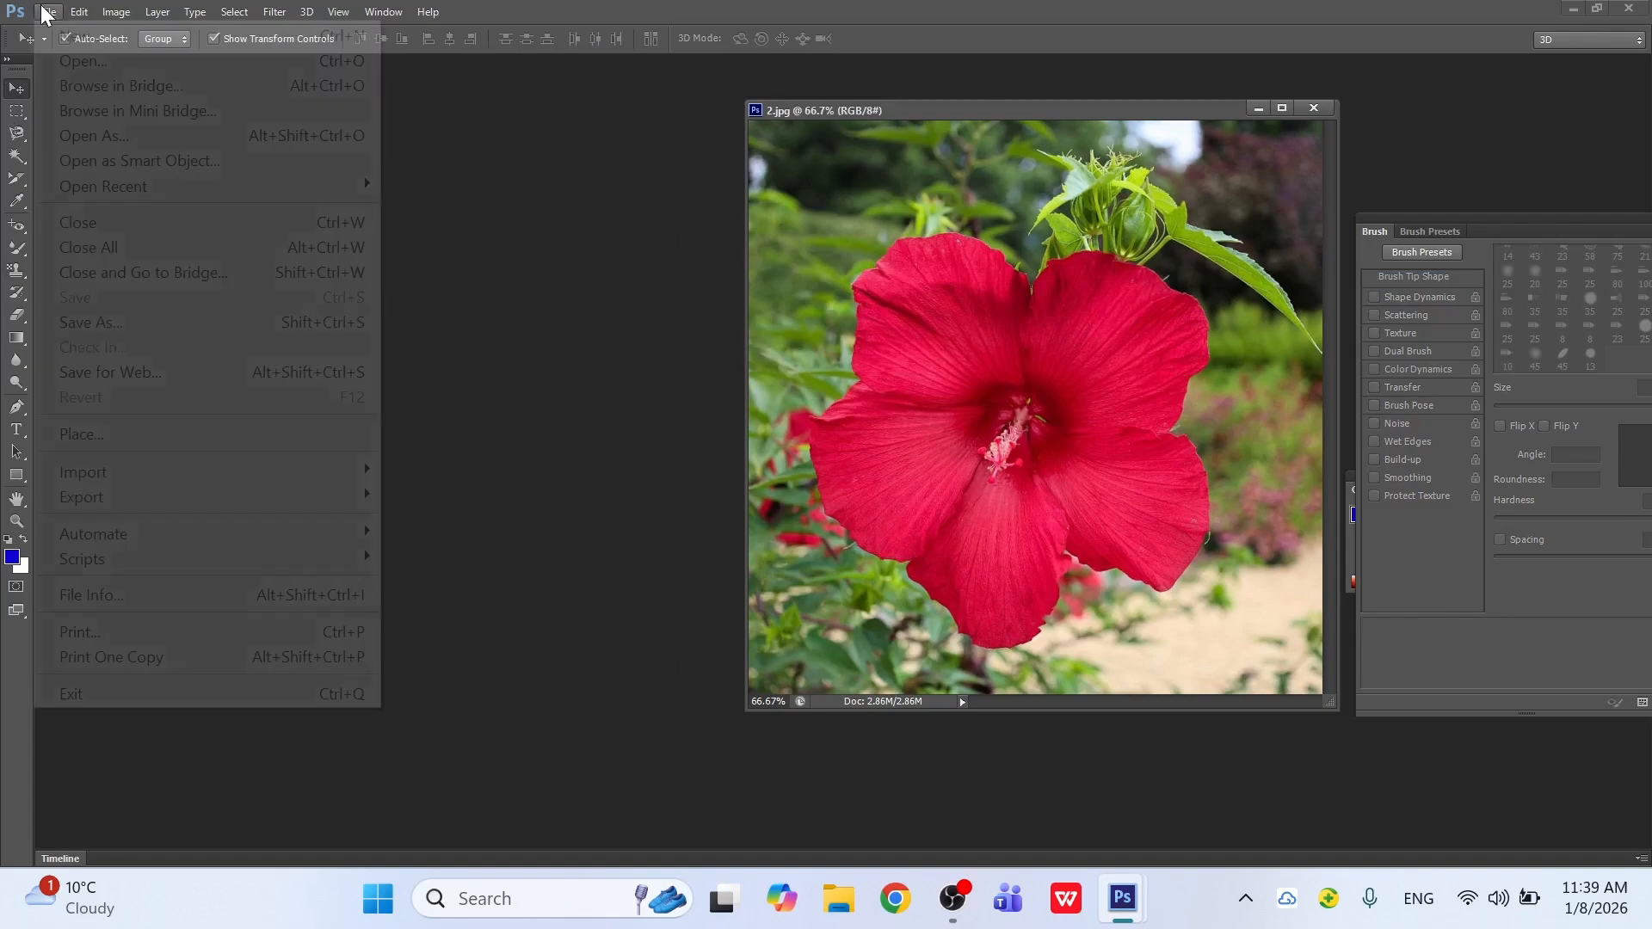
click(65, 33)
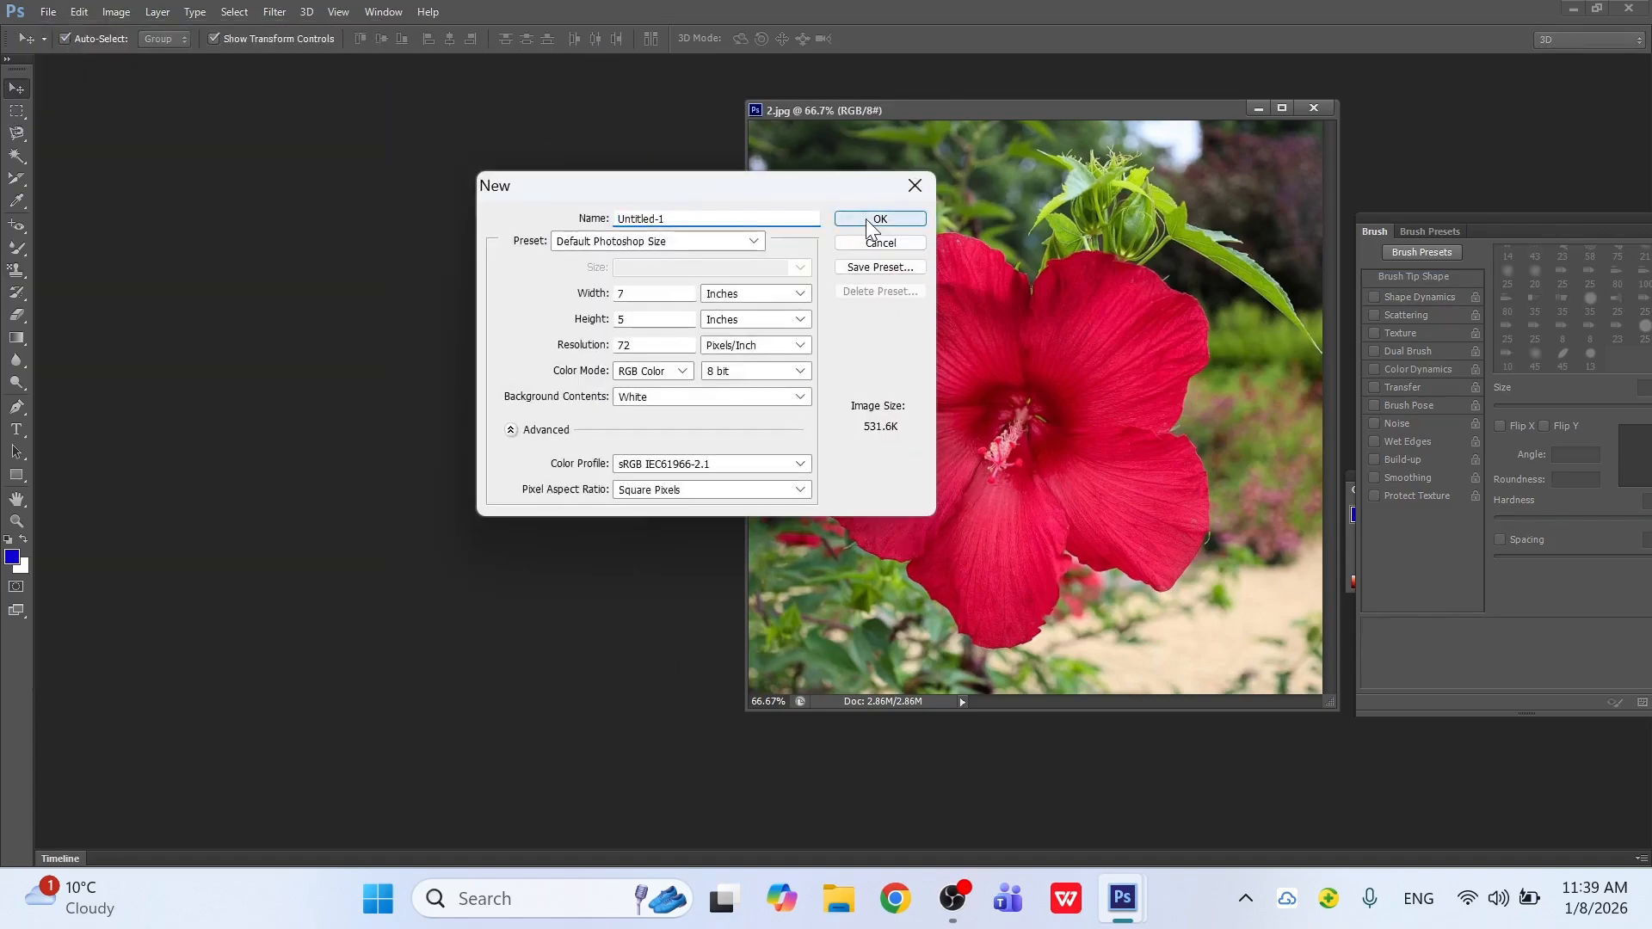
click(876, 217)
drag(1015, 131, 215, 100)
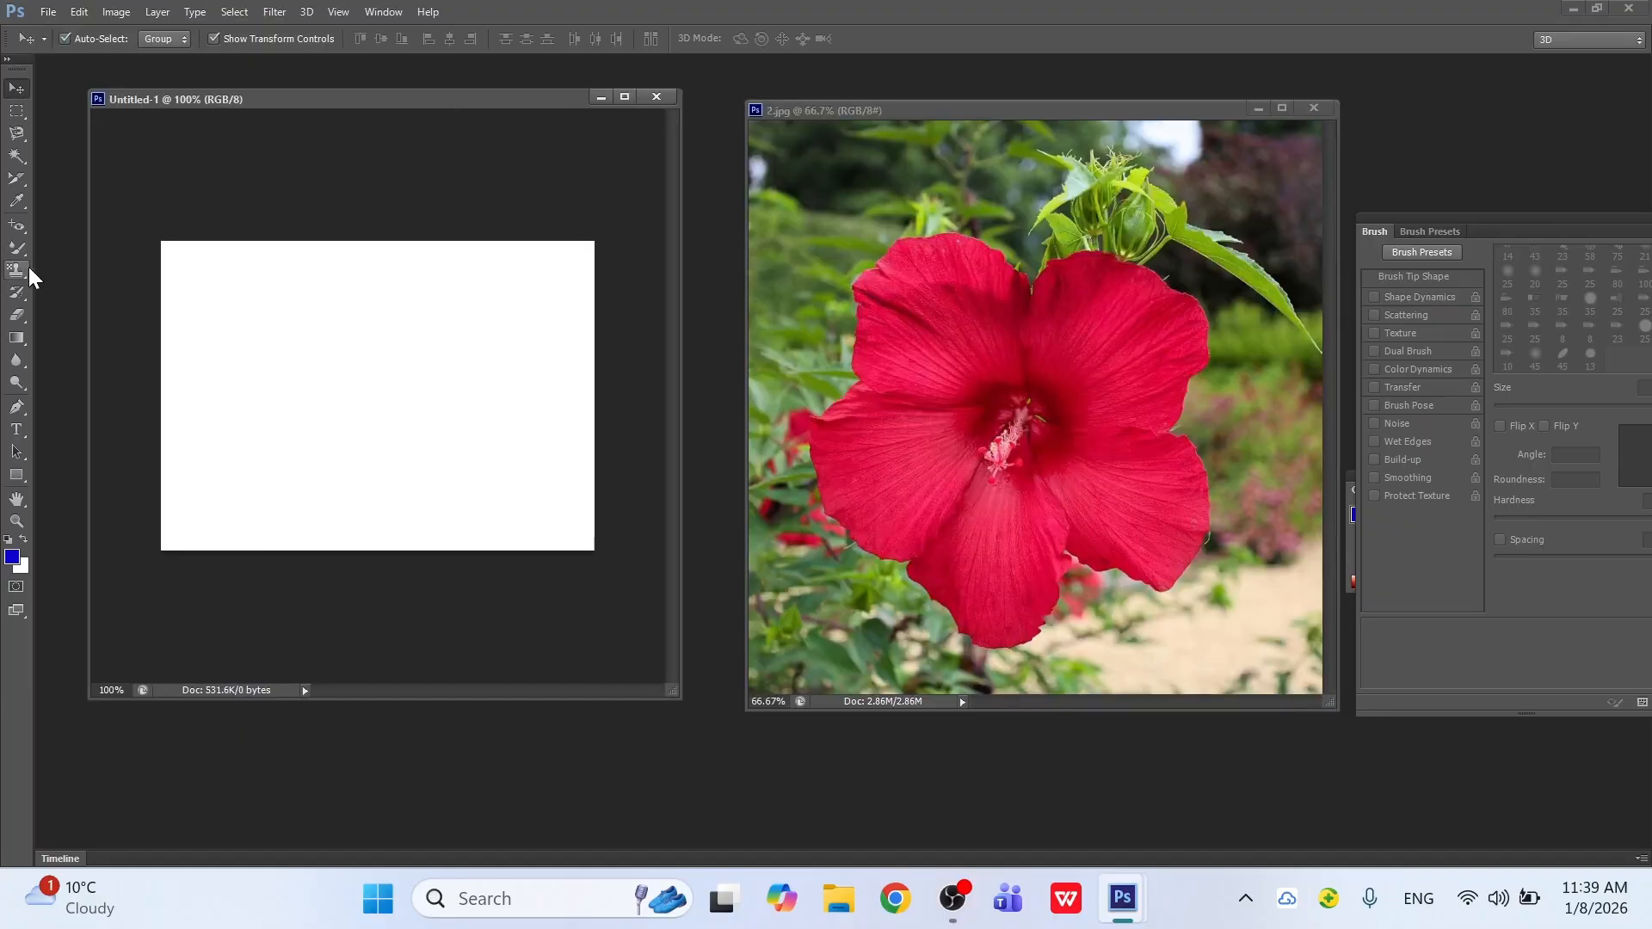
Step: Choose the Clone Stamp tool and sample the flower's left petal in 2.jpg as the source for the blank document
drag(23, 273, 84, 275)
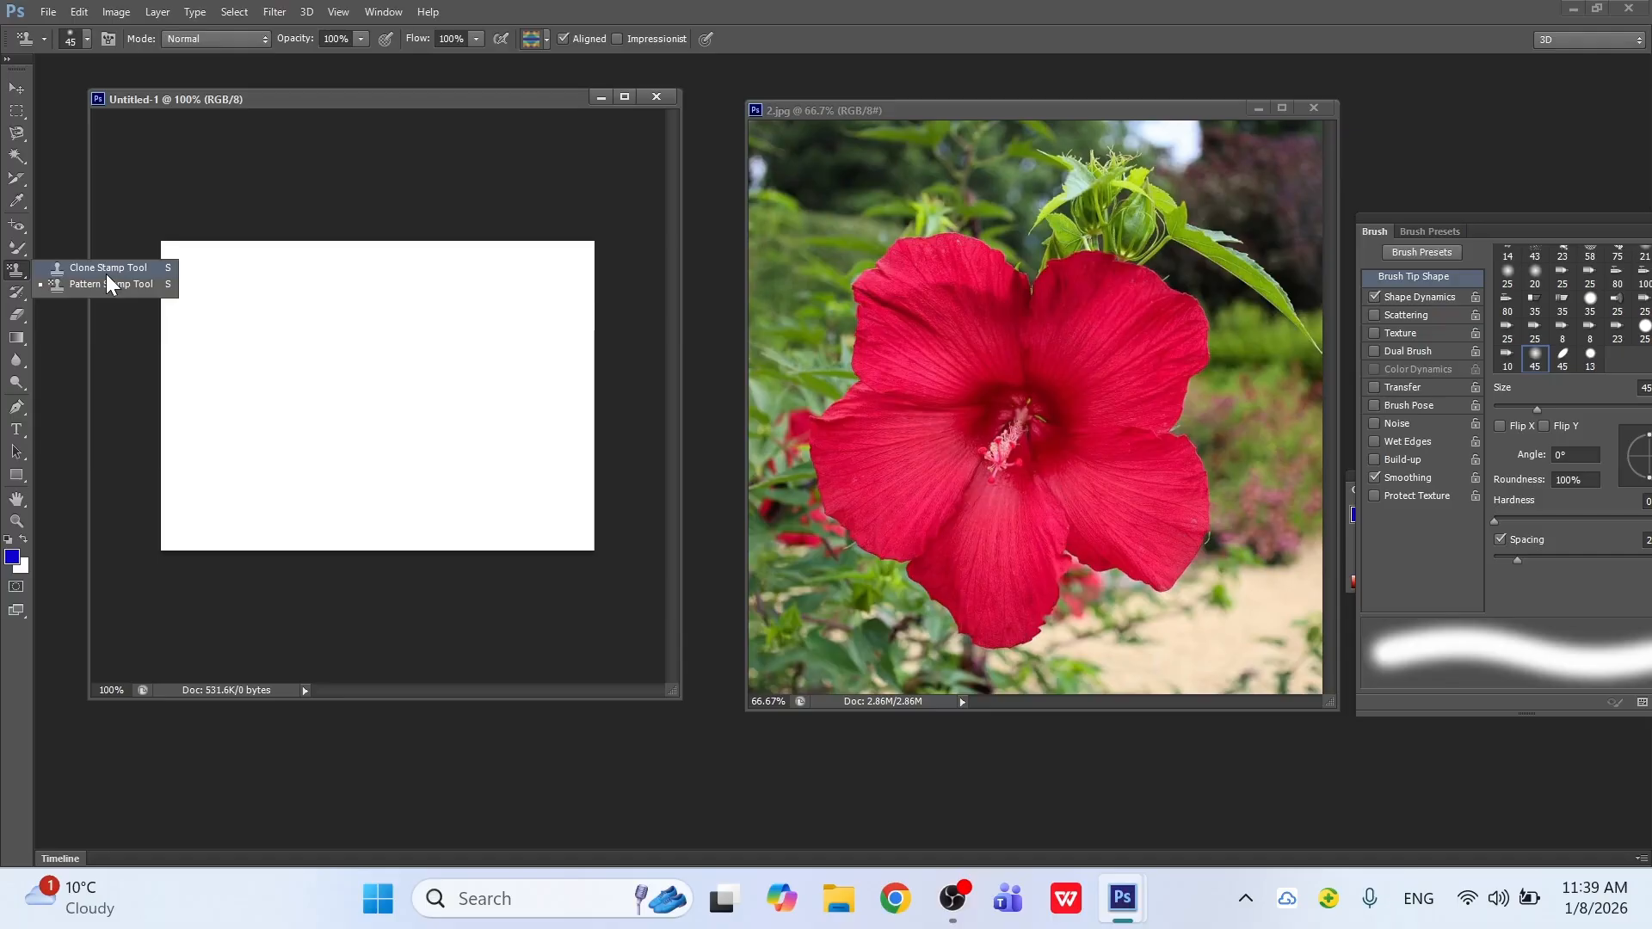
click(115, 269)
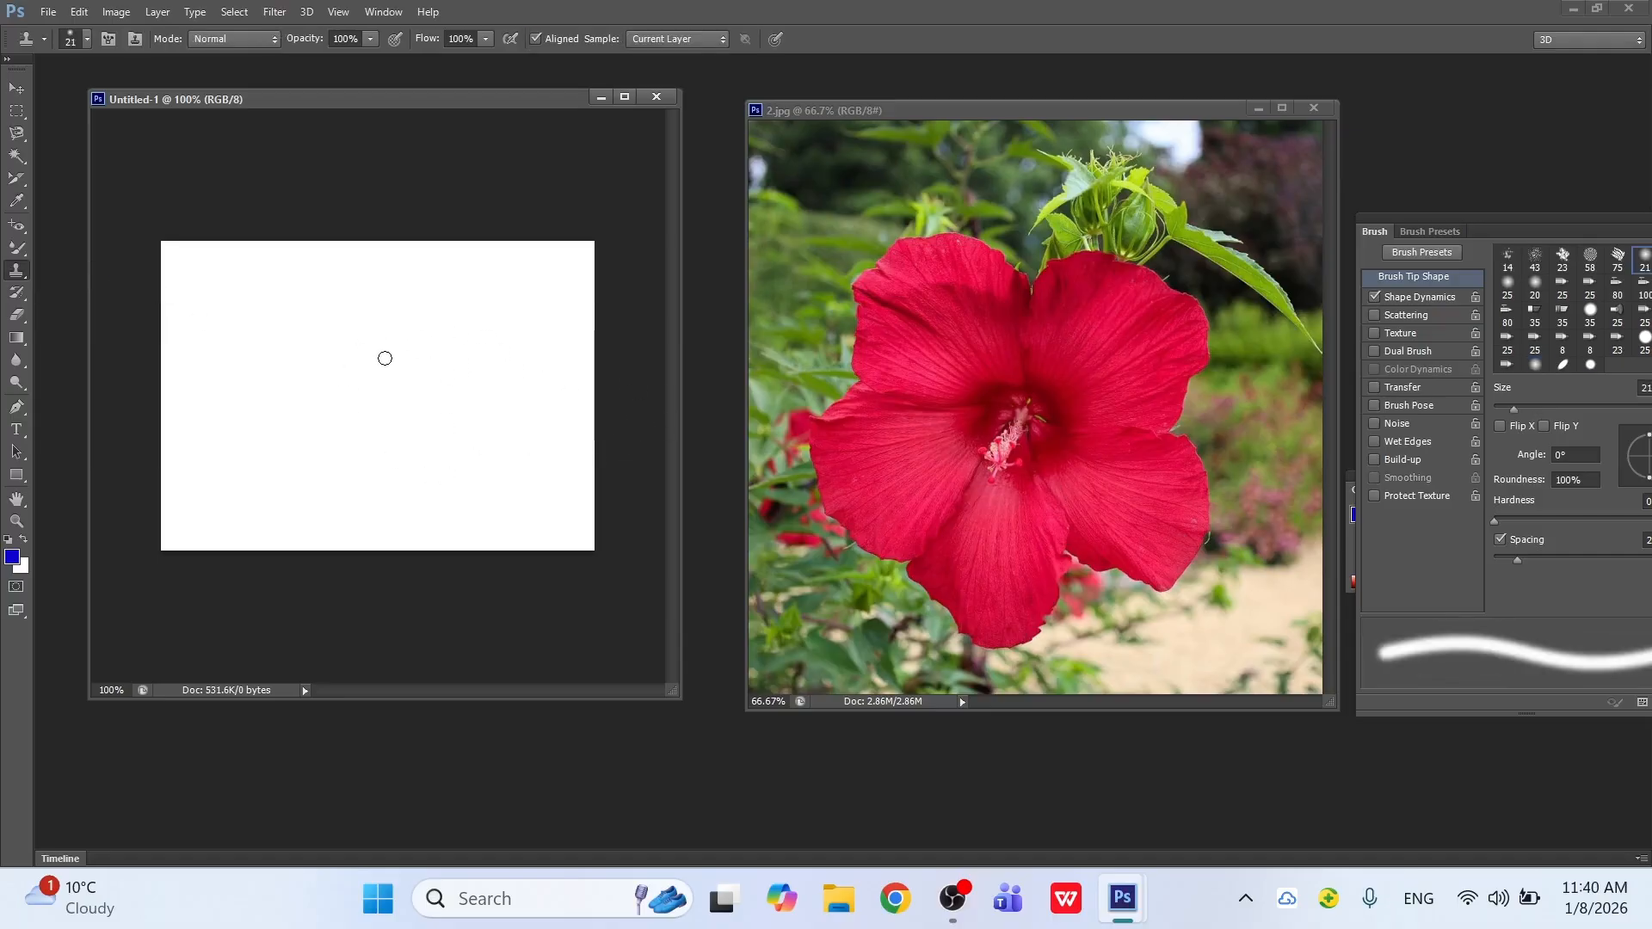
click(909, 398)
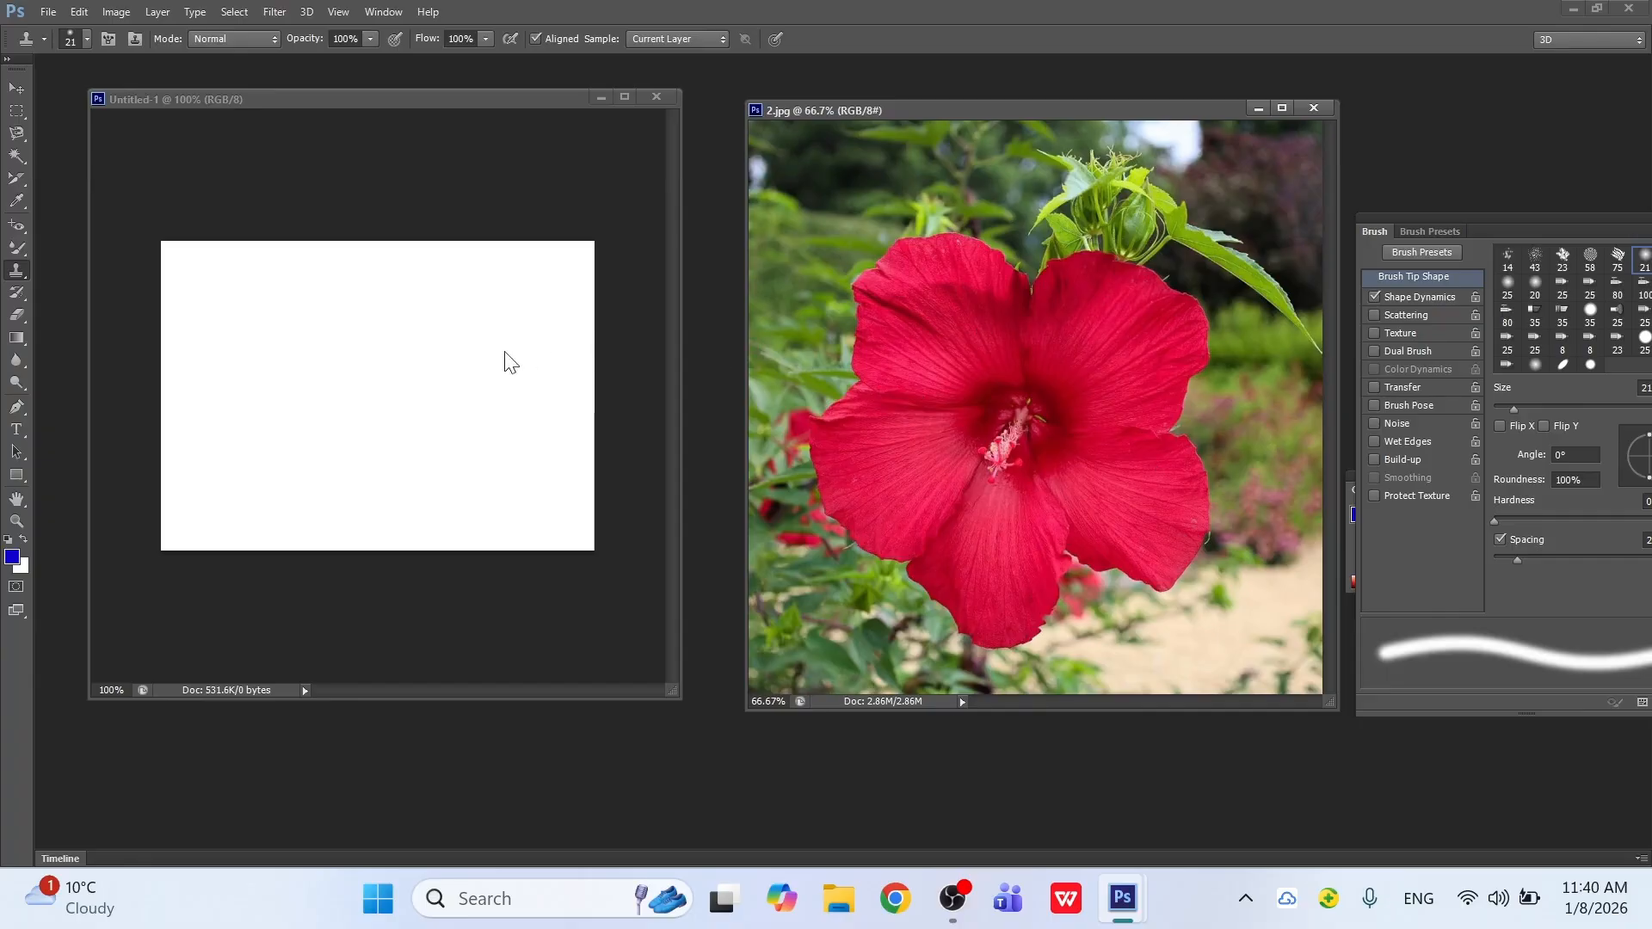
click(421, 362)
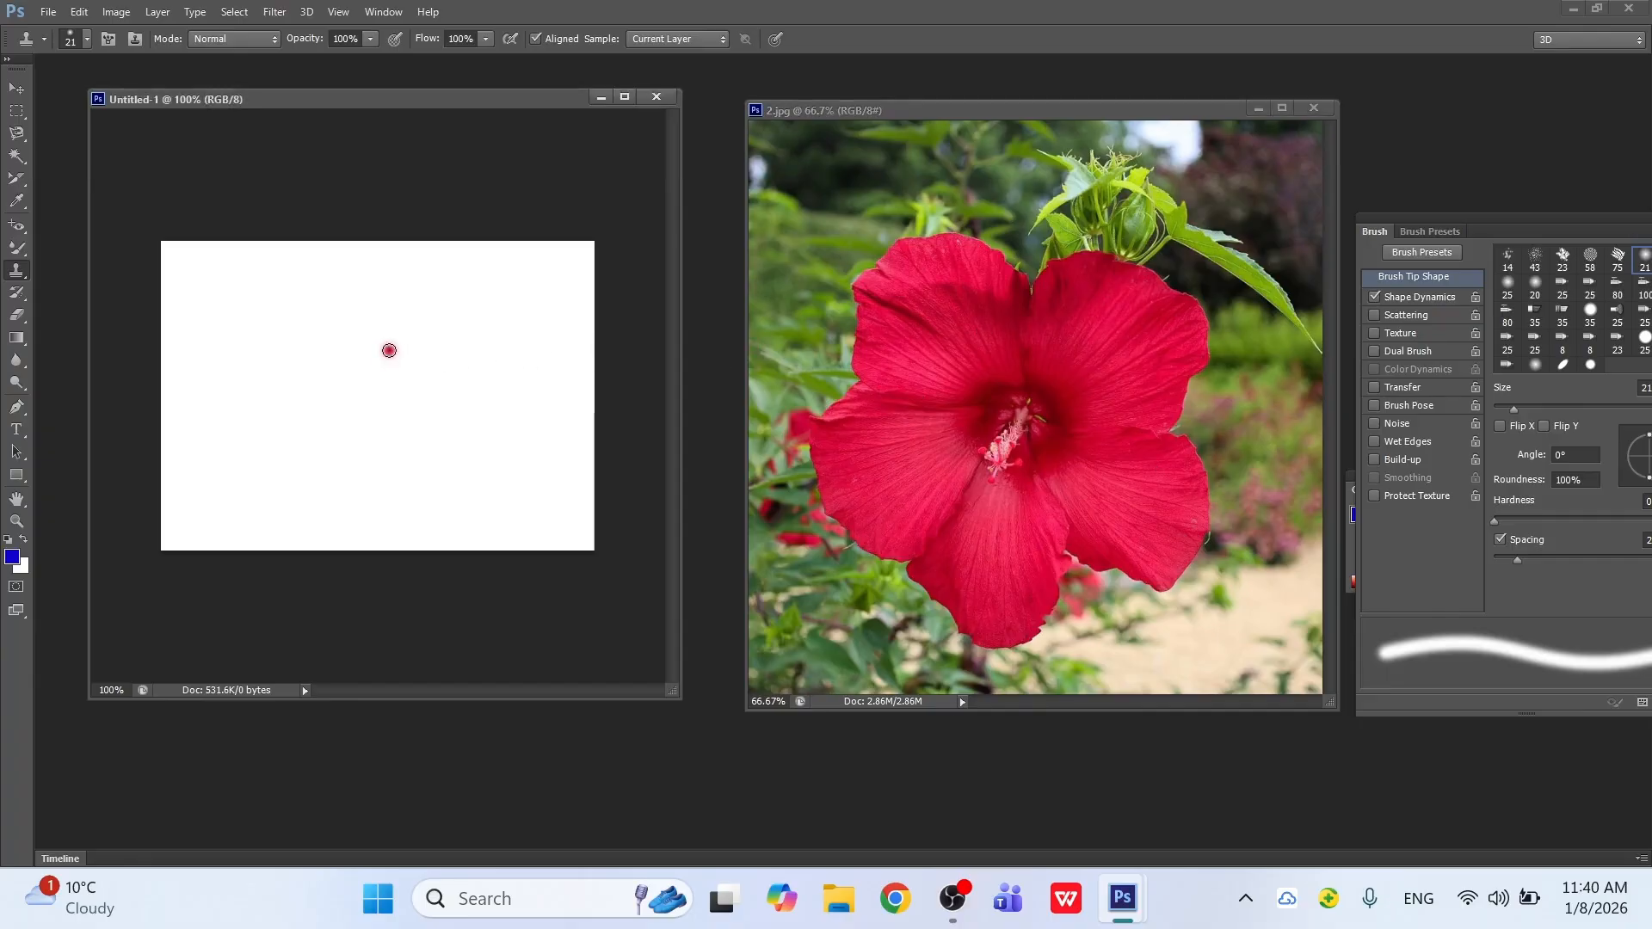
Step: Enlarge the clone brush to 80 px and paint the sampled flower and foliage across the blank canvas
key(bracketright)
key(bracketright)
key(bracketright)
key(bracketright)
key(bracketright)
key(bracketright)
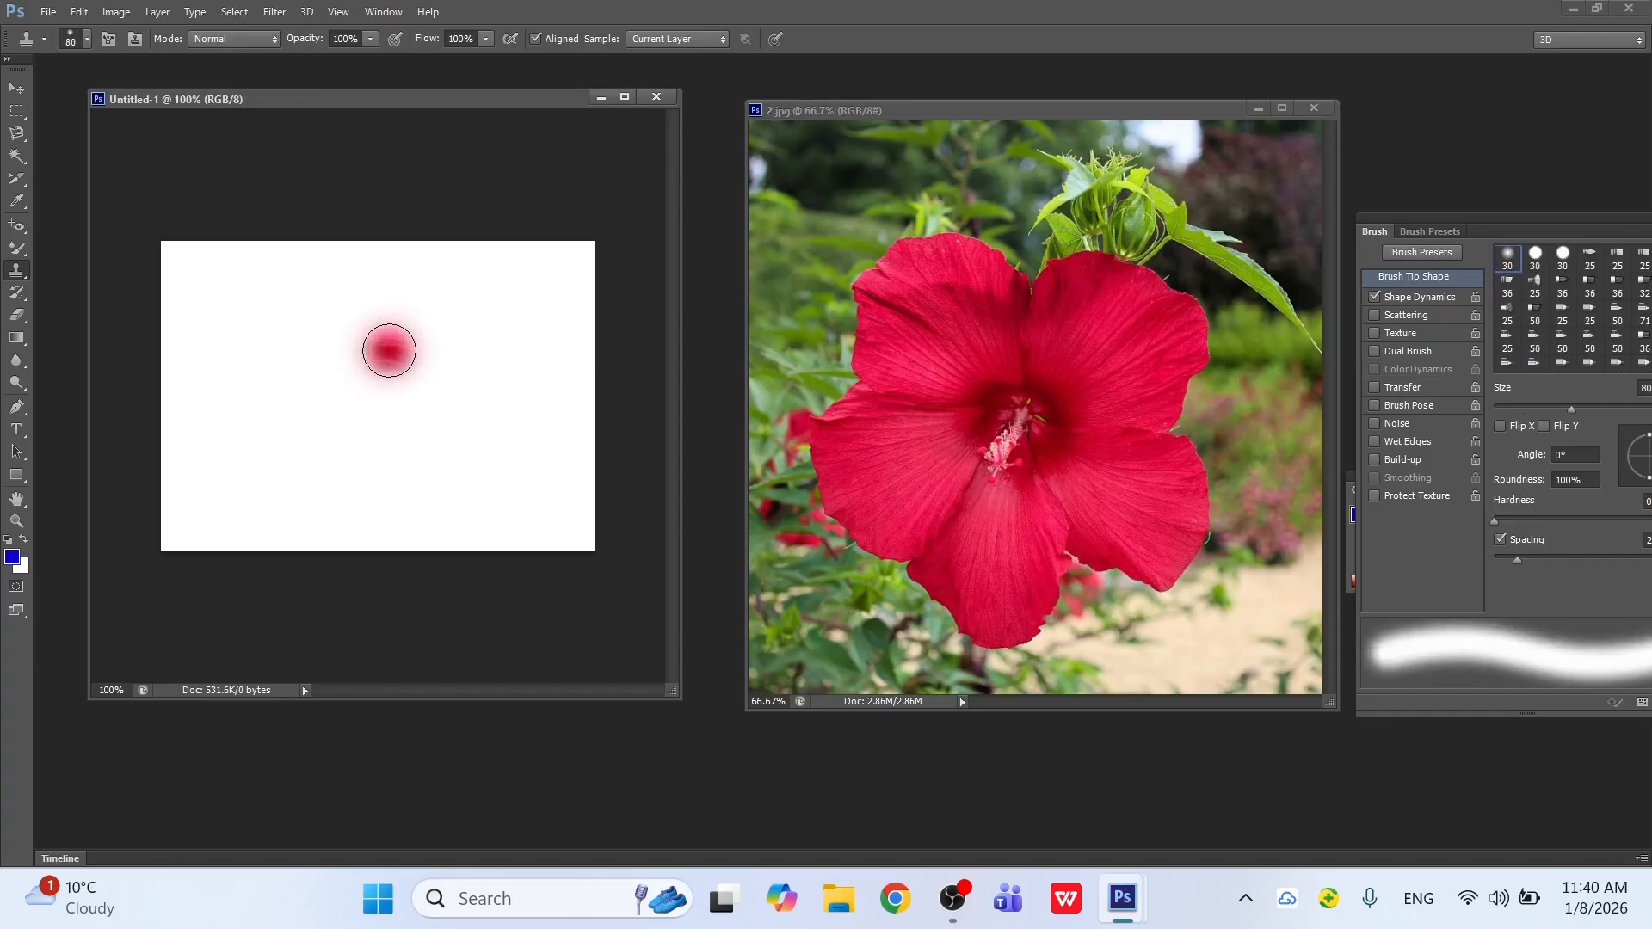
mouse_move(581, 274)
mouse_down()
mouse_move(95, 258)
mouse_move(258, 327)
mouse_move(590, 370)
mouse_move(534, 335)
mouse_move(472, 340)
mouse_move(275, 409)
mouse_move(224, 333)
mouse_move(178, 489)
mouse_move(240, 461)
mouse_move(319, 508)
mouse_move(470, 497)
mouse_move(529, 461)
mouse_move(577, 517)
mouse_move(551, 526)
mouse_move(563, 534)
mouse_move(594, 469)
mouse_move(546, 426)
mouse_move(573, 315)
mouse_up()
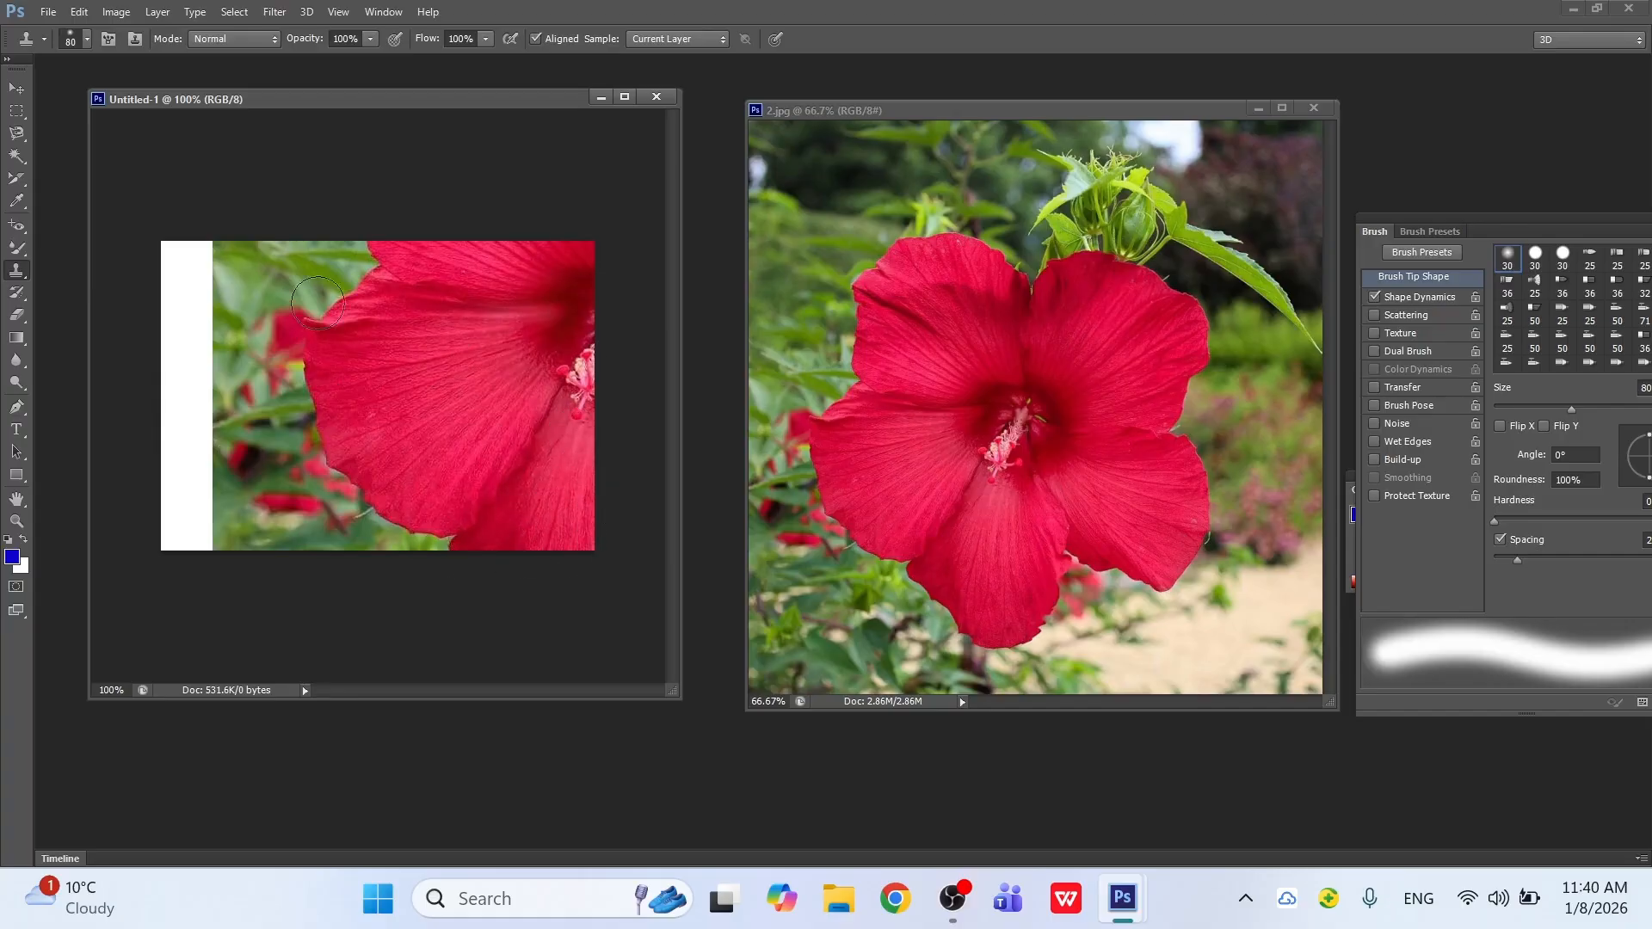
mouse_move(205, 301)
mouse_down()
mouse_move(214, 278)
mouse_move(384, 537)
mouse_up()
Step: Undo the cloned flower painting on the canvas
right_click(21, 280)
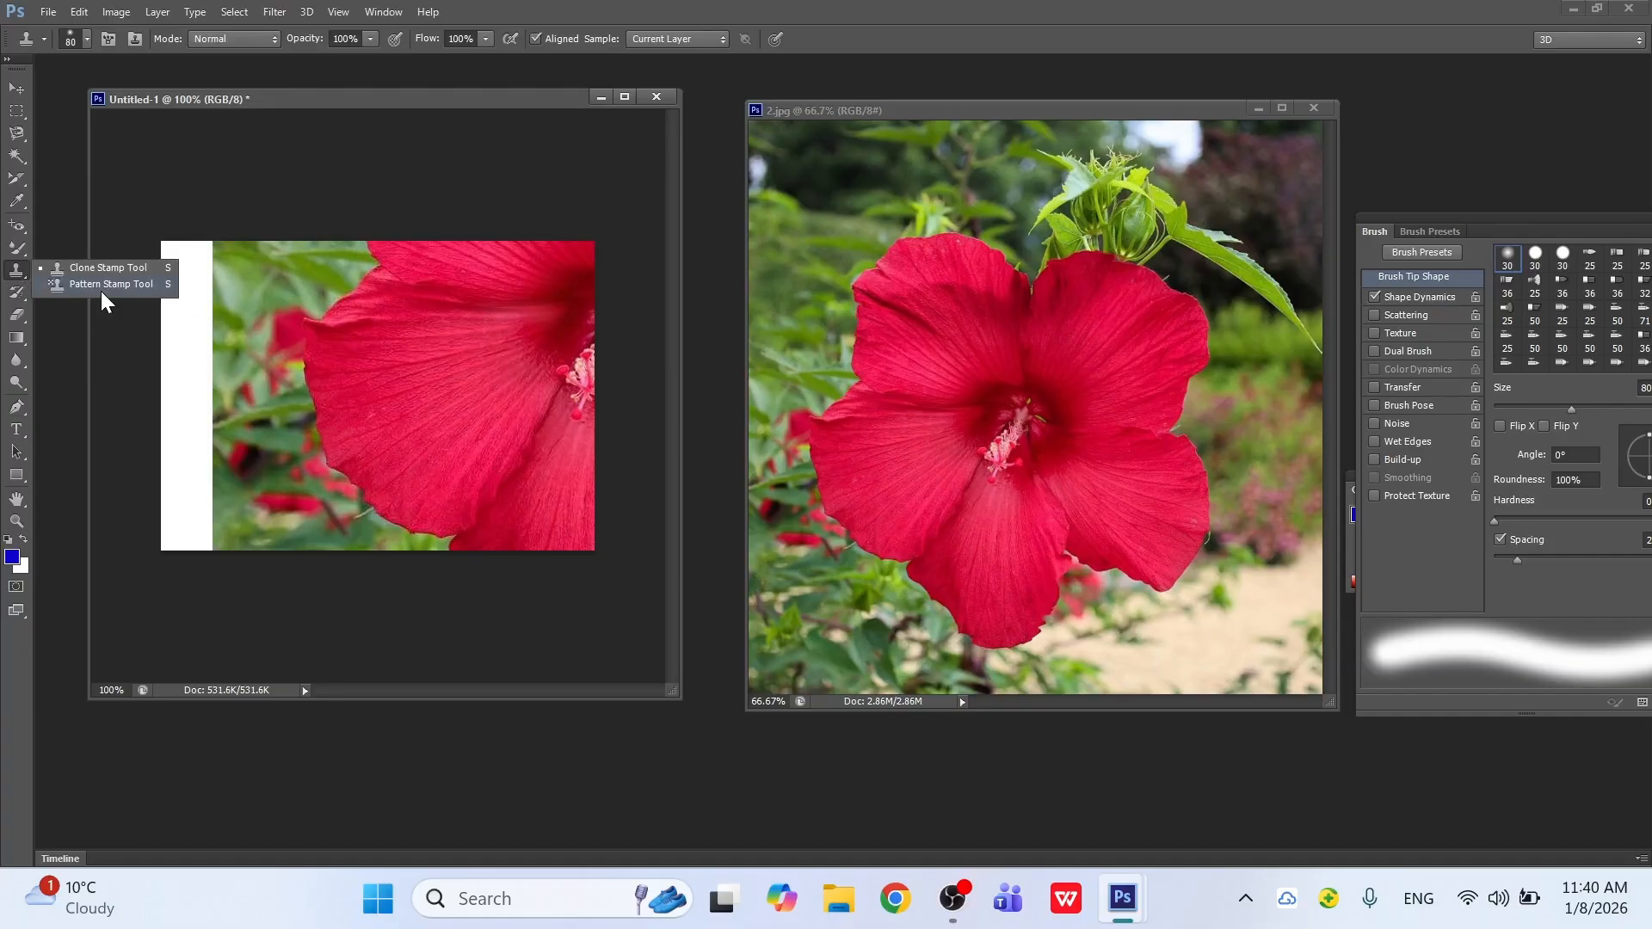
click(17, 89)
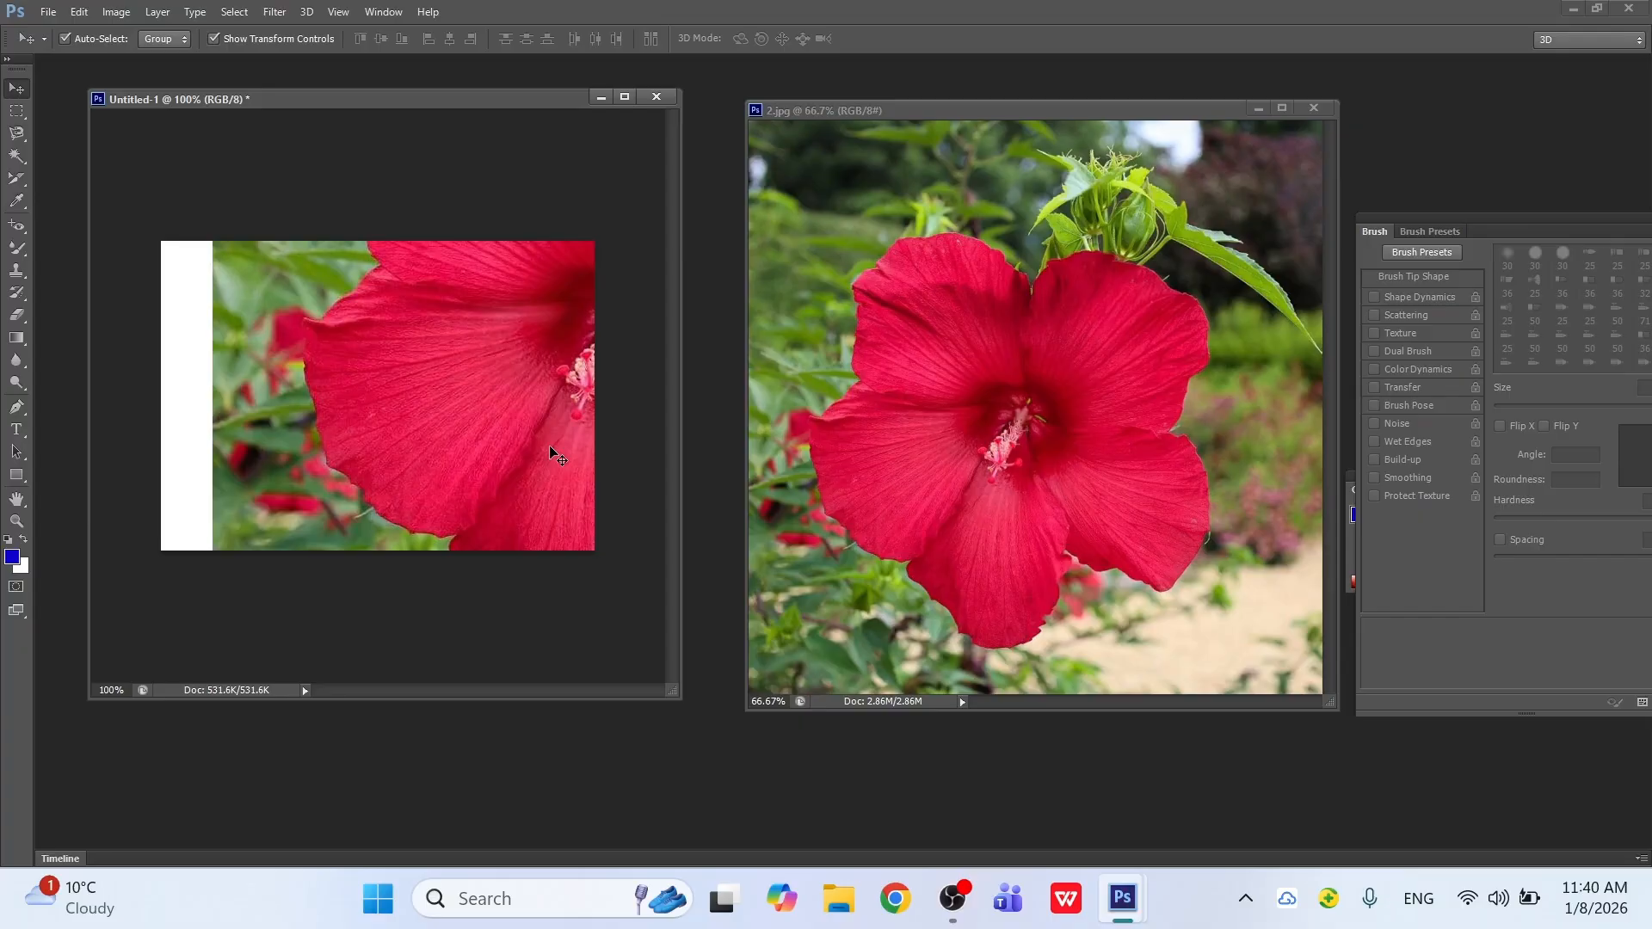
key(ctrl+z)
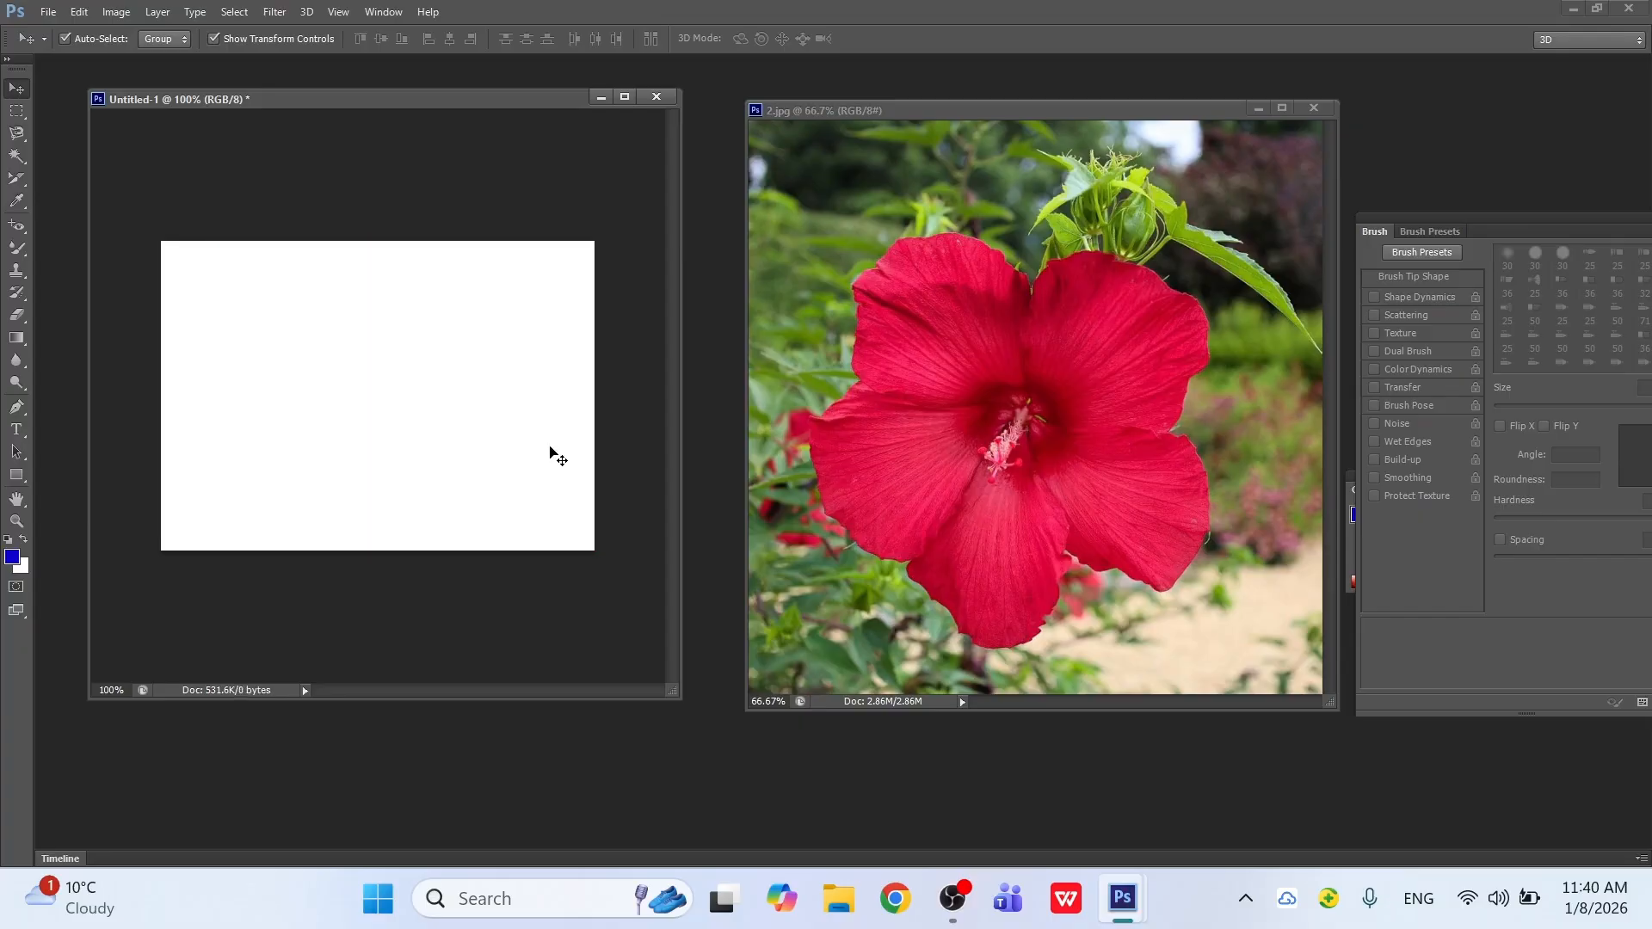
Step: Switch to the Pattern Stamp tool and load the blue-grey bubble pattern
click(19, 273)
click(117, 284)
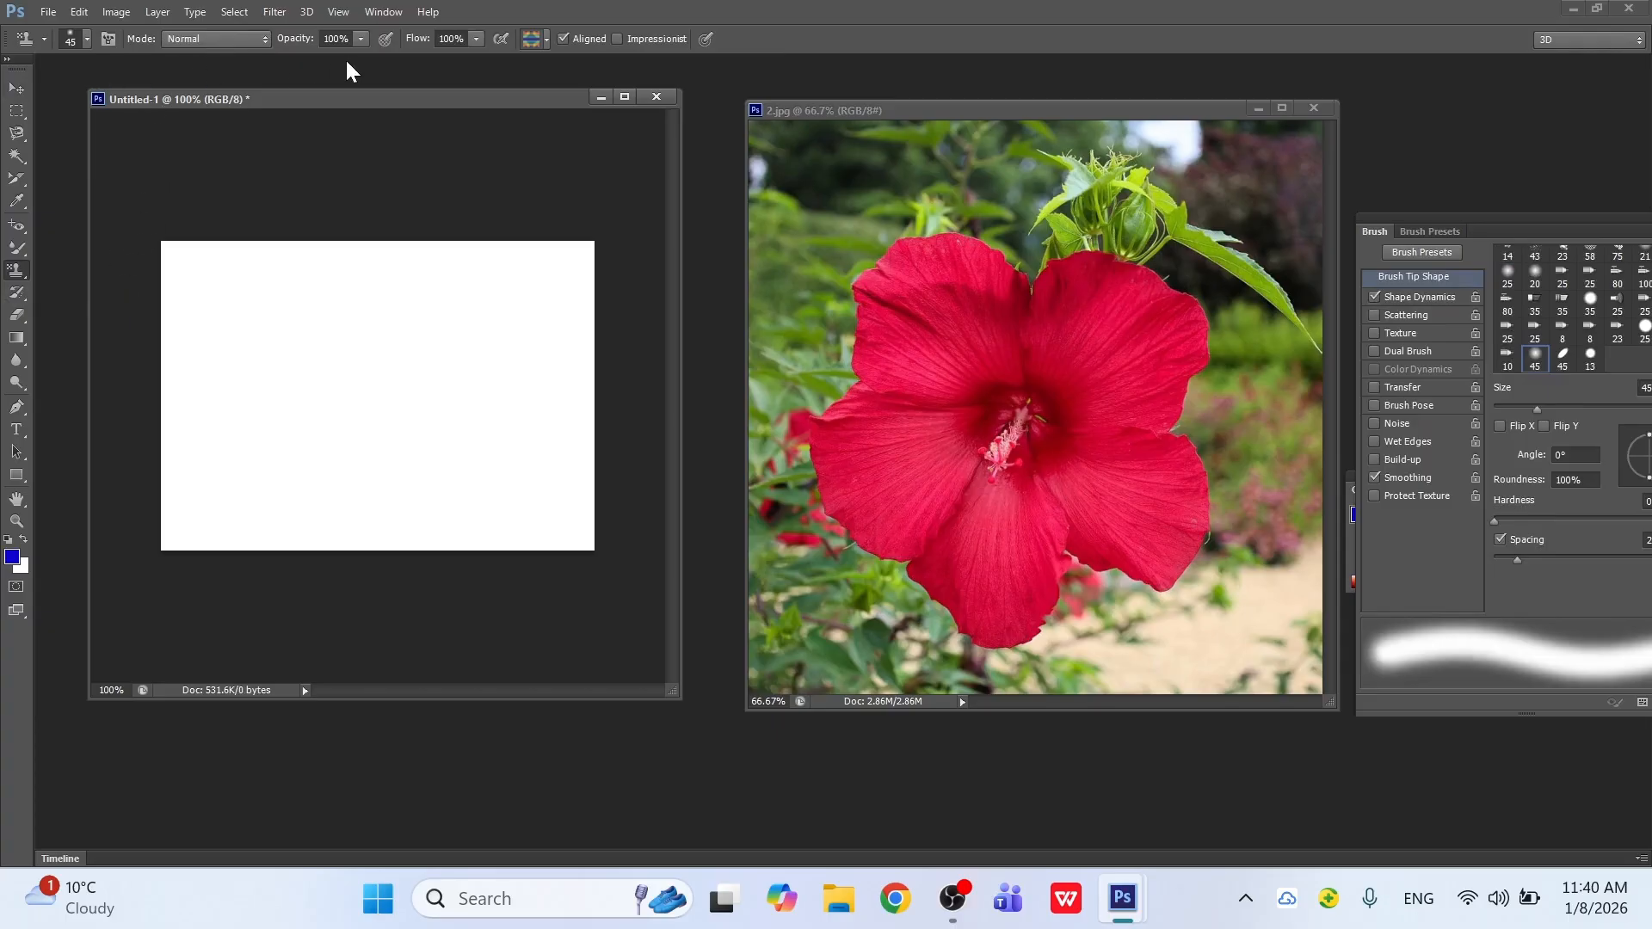
click(545, 42)
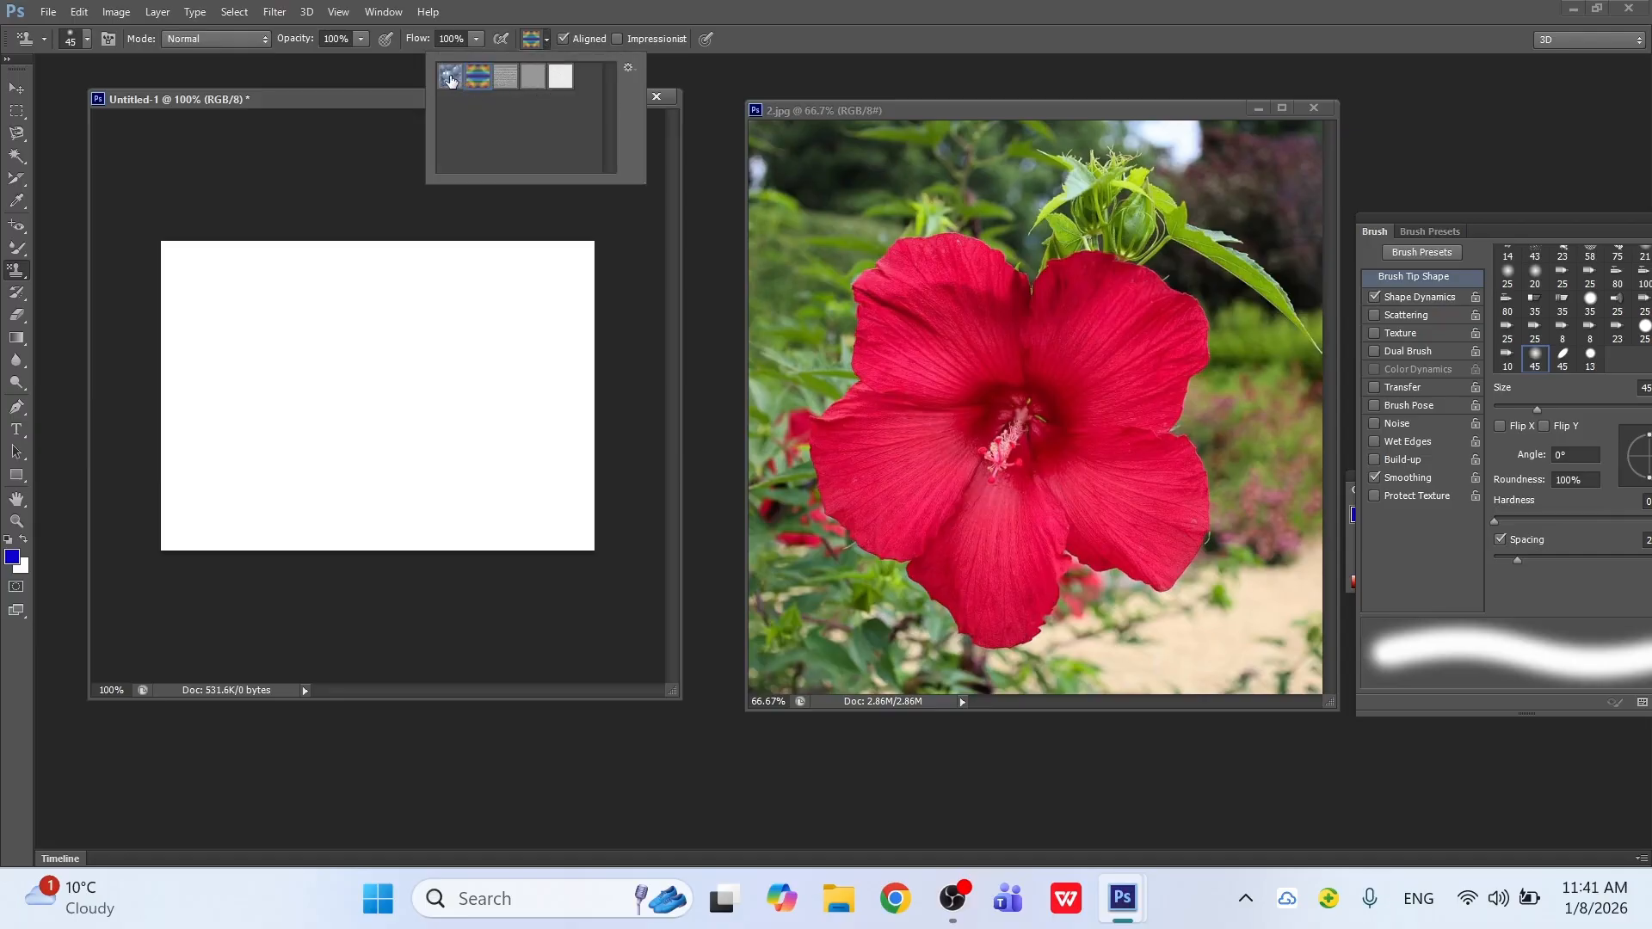
click(450, 78)
click(408, 340)
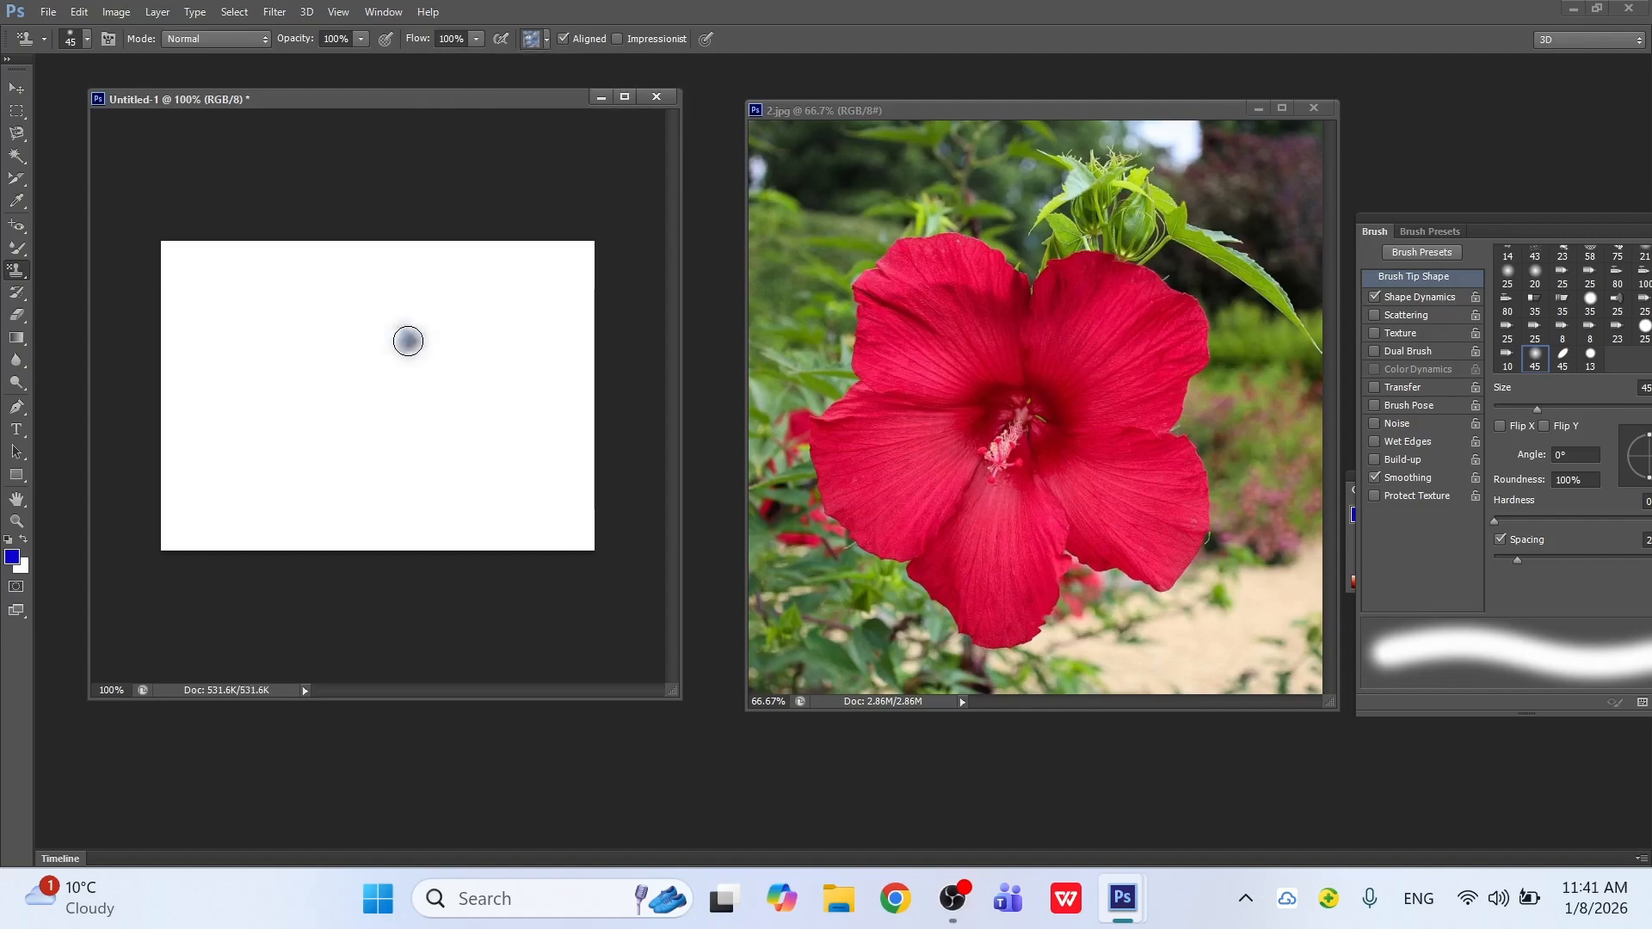
Step: Enlarge the pattern brush to 125 px and cover the whole canvas with the bubble pattern
key(bracketright)
key(bracketright)
key(bracketright)
key(bracketright)
key(bracketright)
key(bracketright)
key(bracketright)
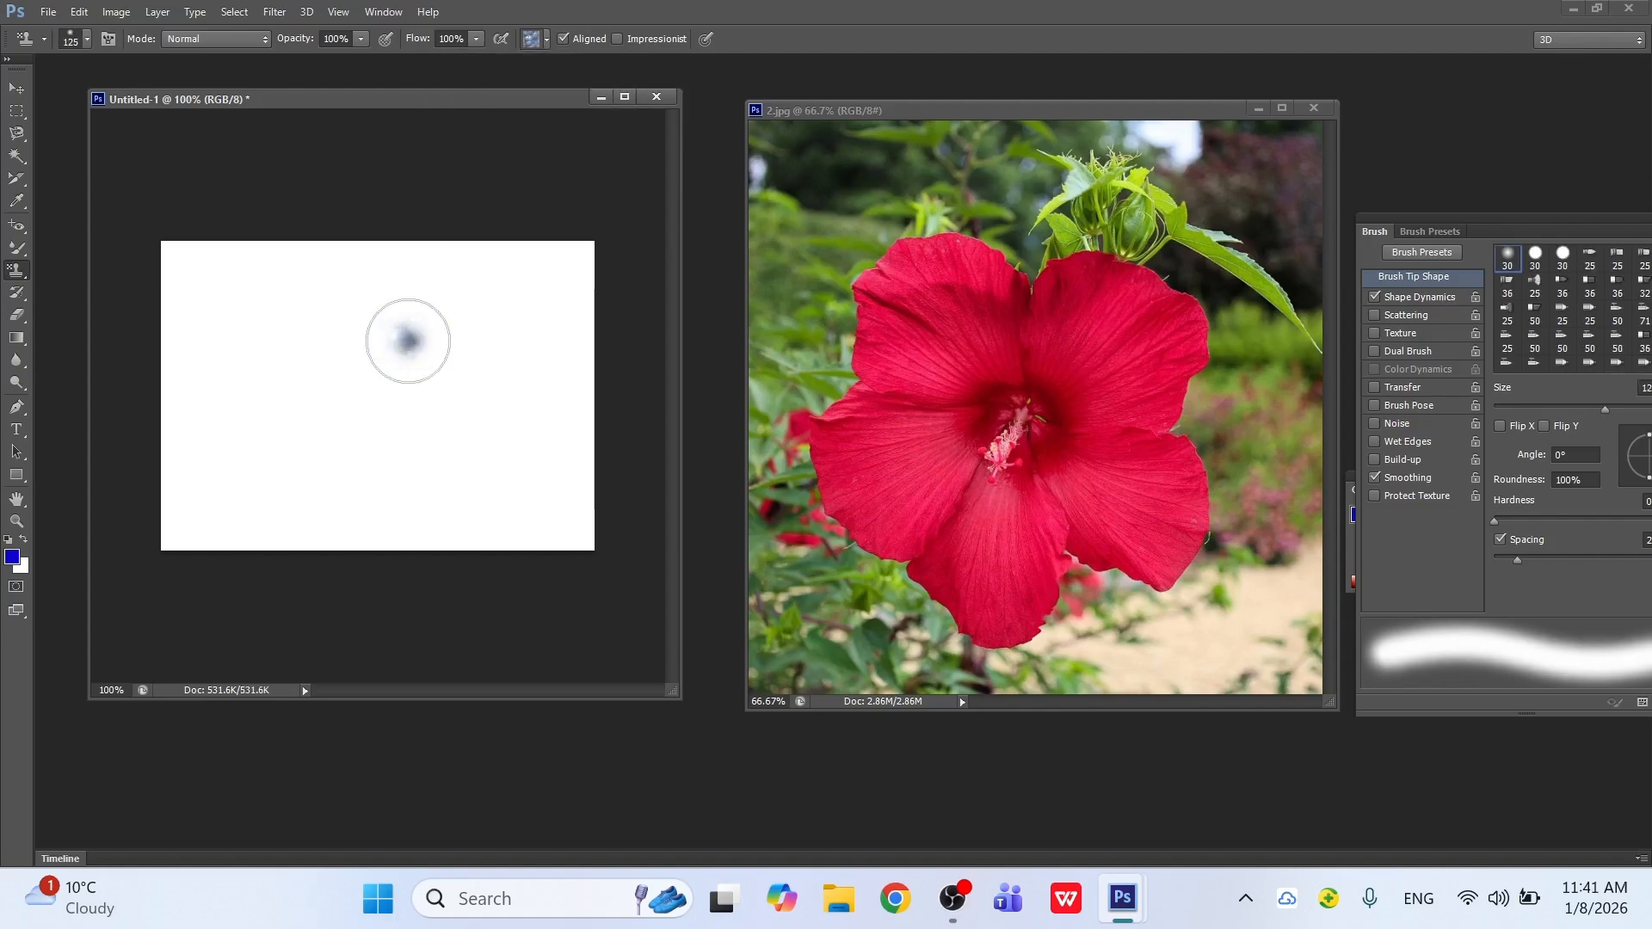
mouse_move(407, 341)
mouse_down()
mouse_move(187, 222)
mouse_move(385, 232)
mouse_move(324, 312)
mouse_move(127, 386)
mouse_move(54, 433)
mouse_move(169, 492)
mouse_move(304, 530)
mouse_move(520, 517)
mouse_move(493, 573)
mouse_move(546, 422)
mouse_move(572, 444)
mouse_move(557, 402)
mouse_move(547, 570)
mouse_move(525, 274)
mouse_move(608, 253)
mouse_move(224, 295)
mouse_move(168, 495)
mouse_move(175, 560)
mouse_up()
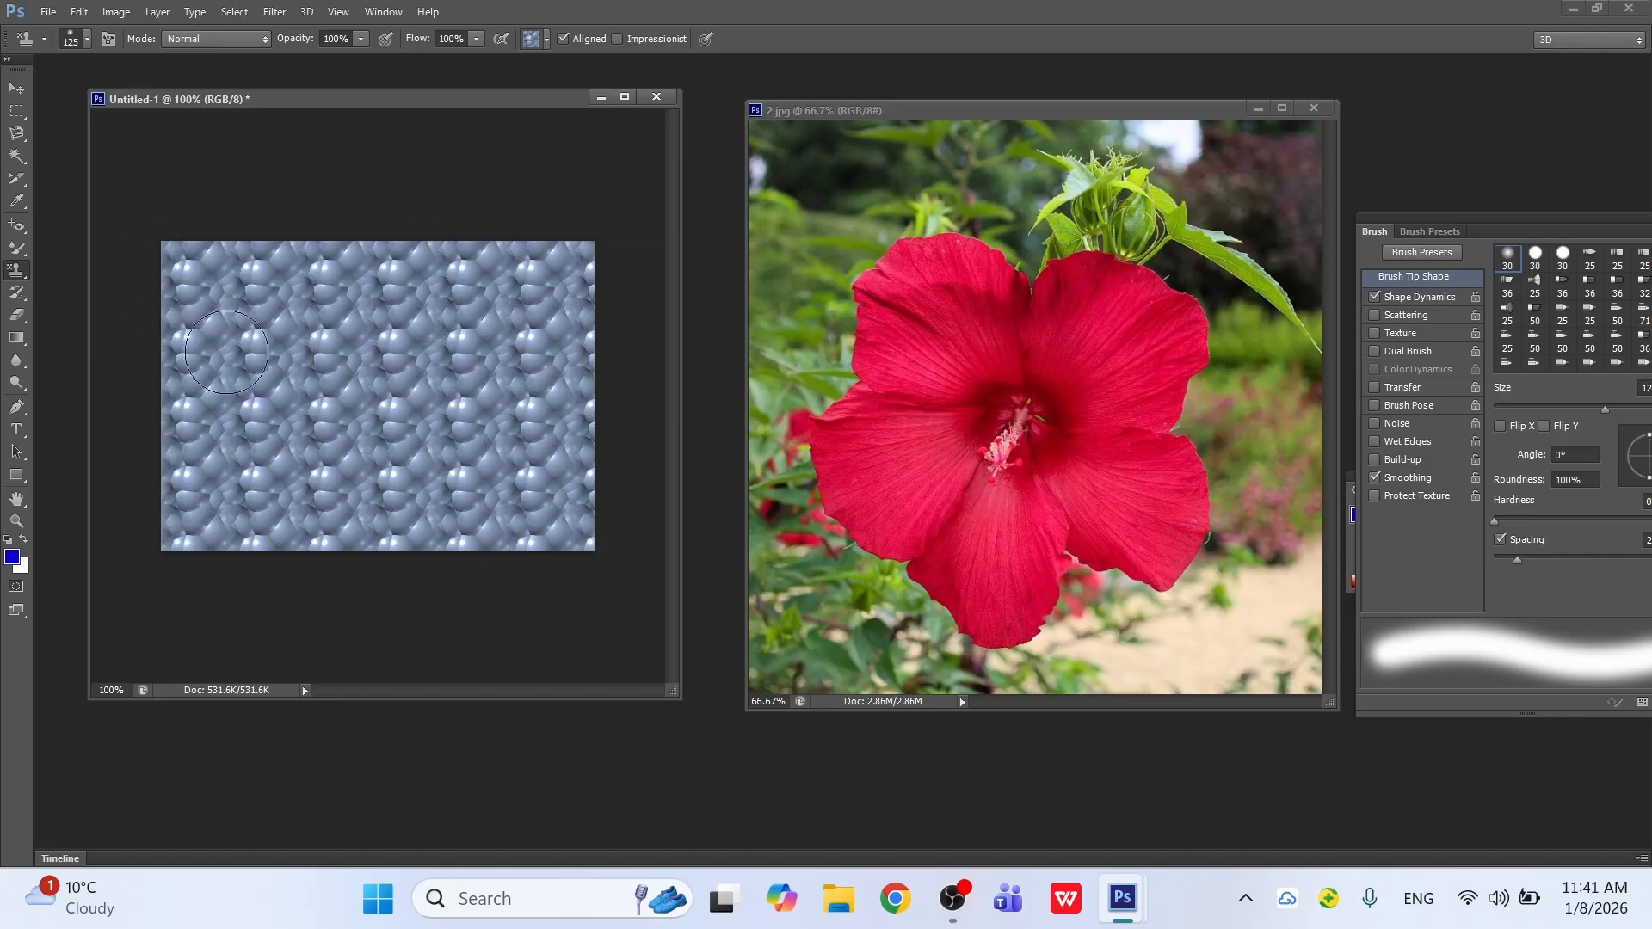
Step: Change to the multicoloured striped pattern and paint it over the entire canvas
click(547, 40)
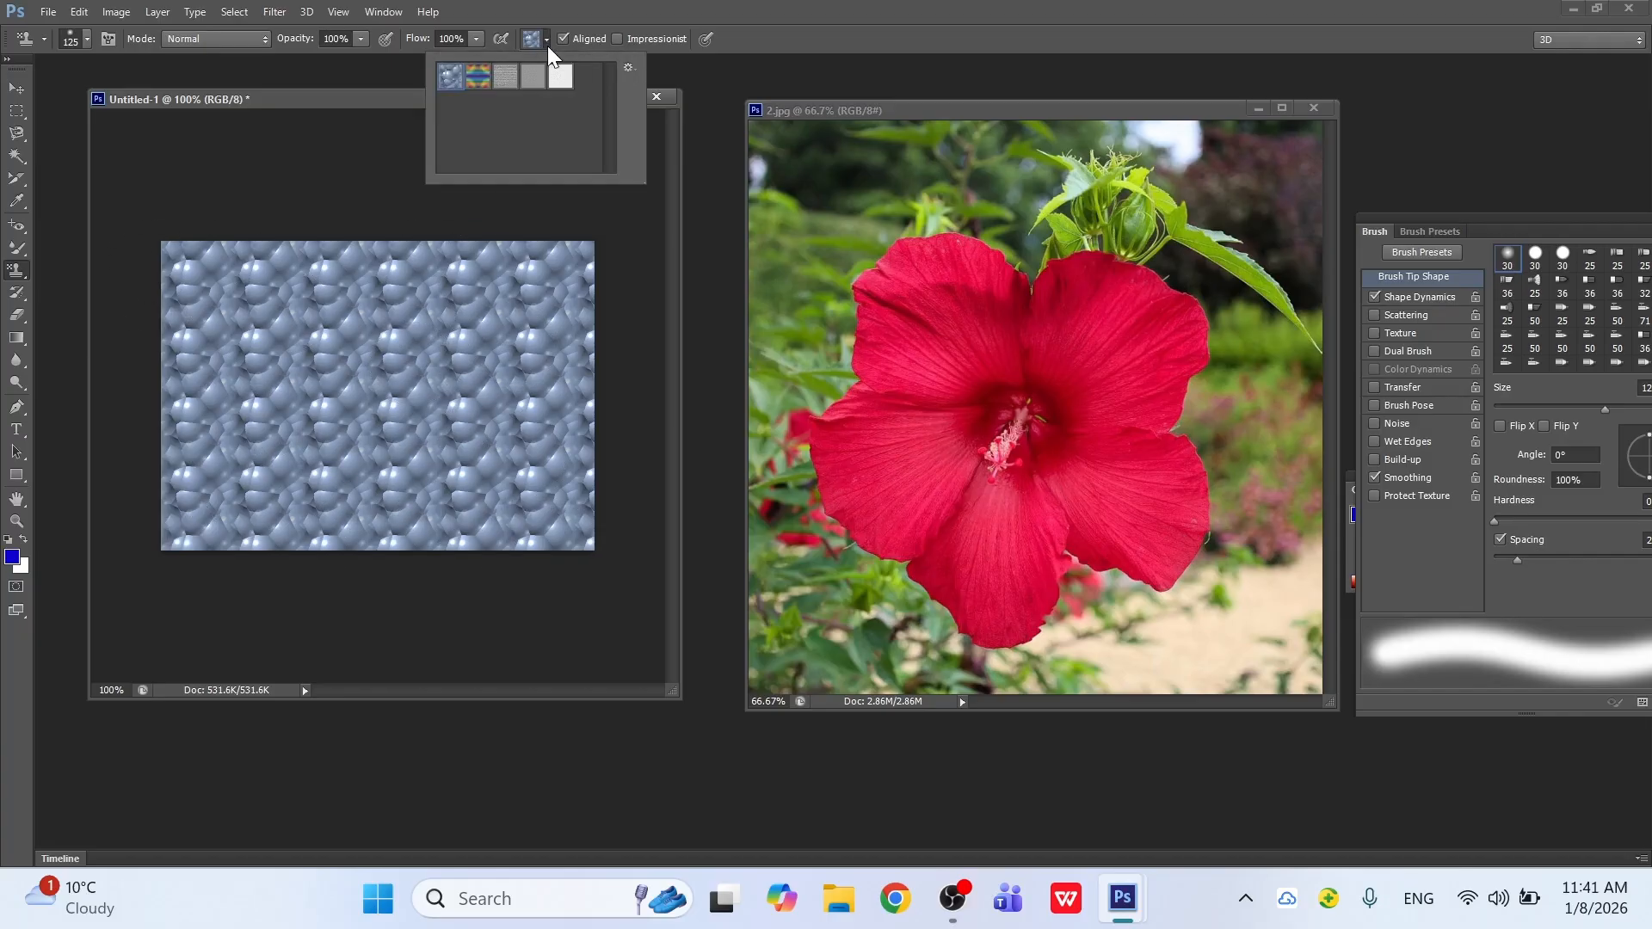
click(478, 83)
mouse_move(482, 302)
mouse_down()
mouse_move(260, 281)
mouse_move(483, 280)
mouse_move(314, 294)
mouse_move(97, 439)
mouse_move(149, 465)
mouse_move(342, 493)
mouse_move(203, 546)
mouse_move(587, 471)
mouse_move(492, 486)
mouse_move(535, 384)
mouse_move(563, 386)
mouse_move(604, 288)
mouse_move(583, 247)
mouse_move(166, 259)
mouse_move(188, 403)
mouse_move(234, 482)
mouse_move(518, 540)
mouse_up()
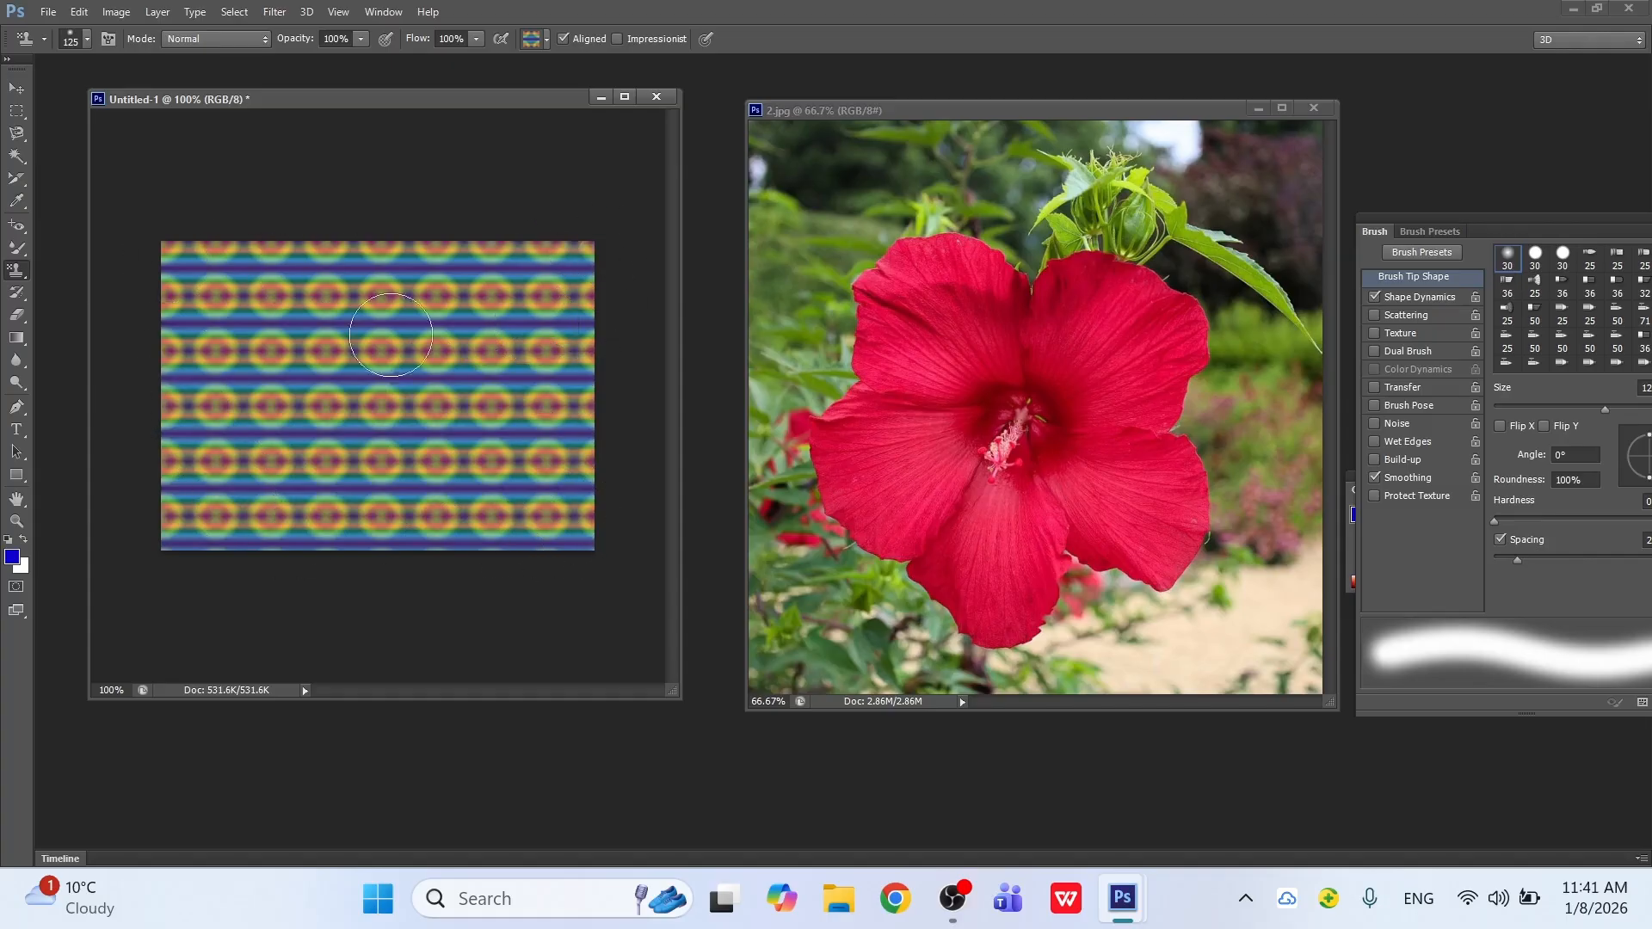
Step: Close the pattern-filled Untitled-1 canvas without saving and move the flower photo to the middle of the workspace
click(13, 277)
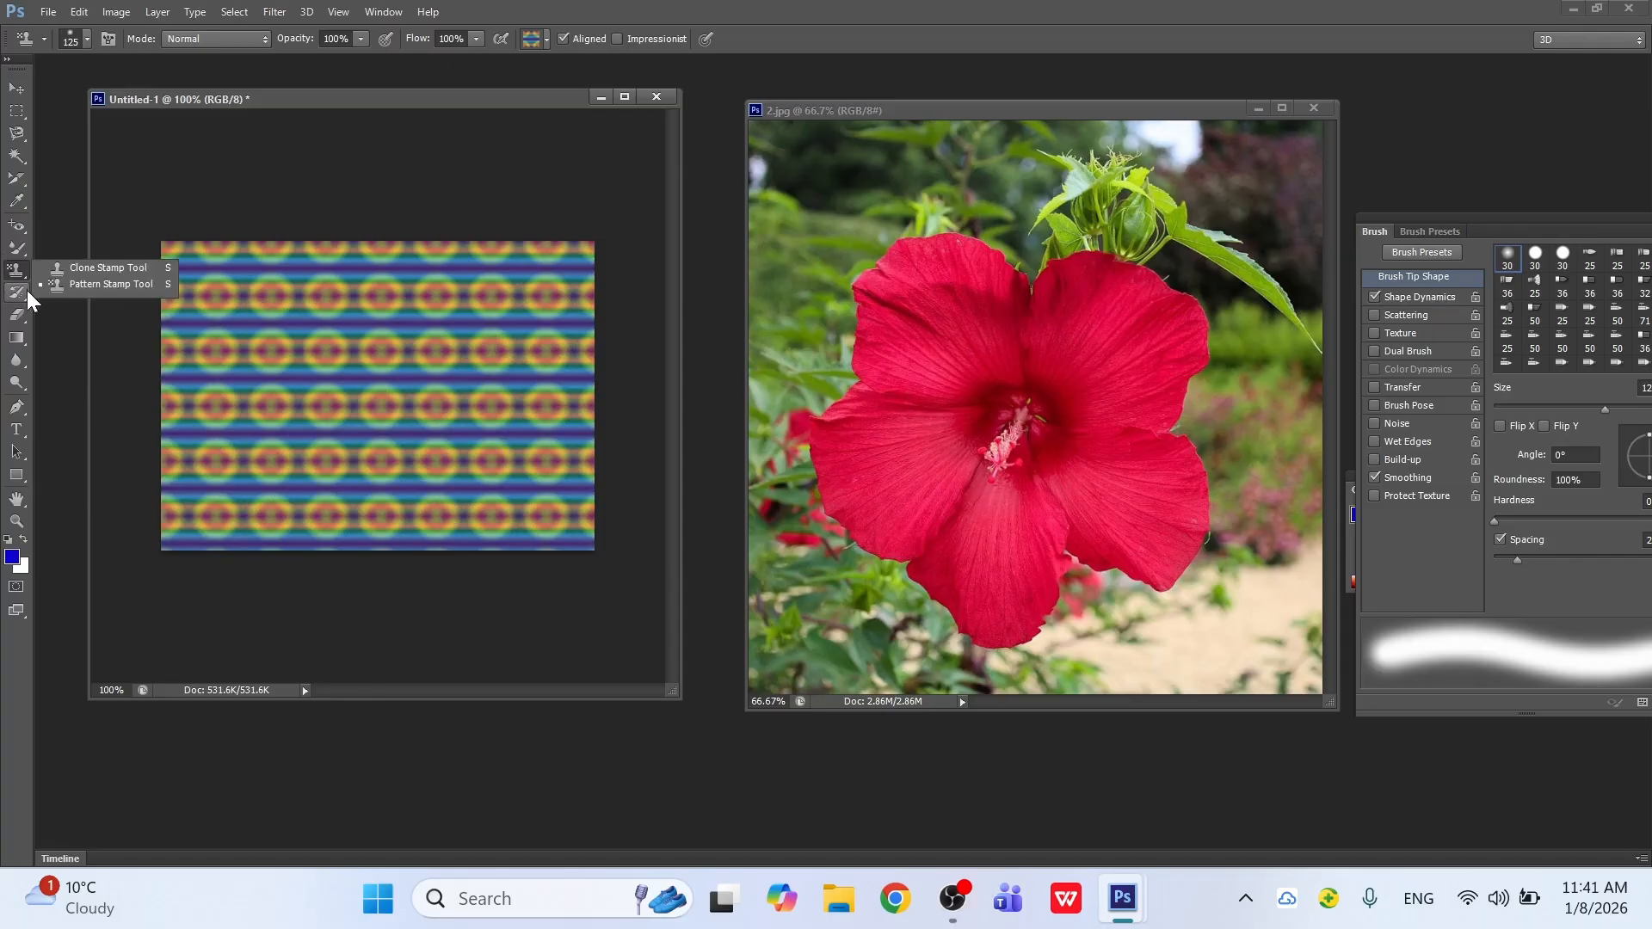
click(28, 292)
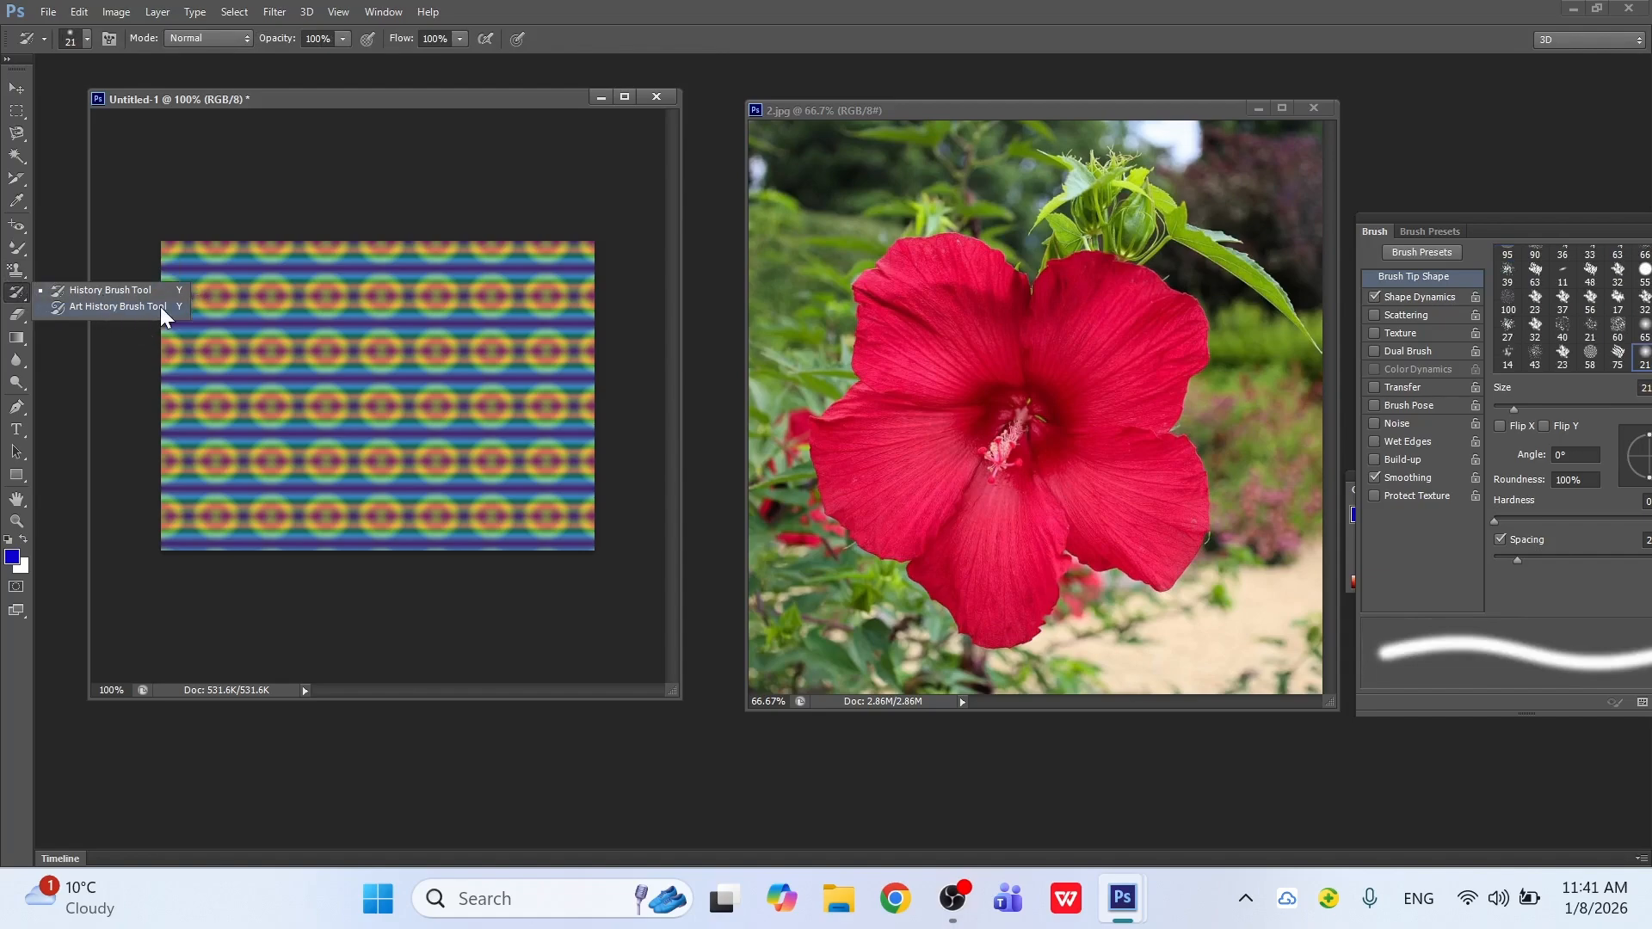
click(20, 86)
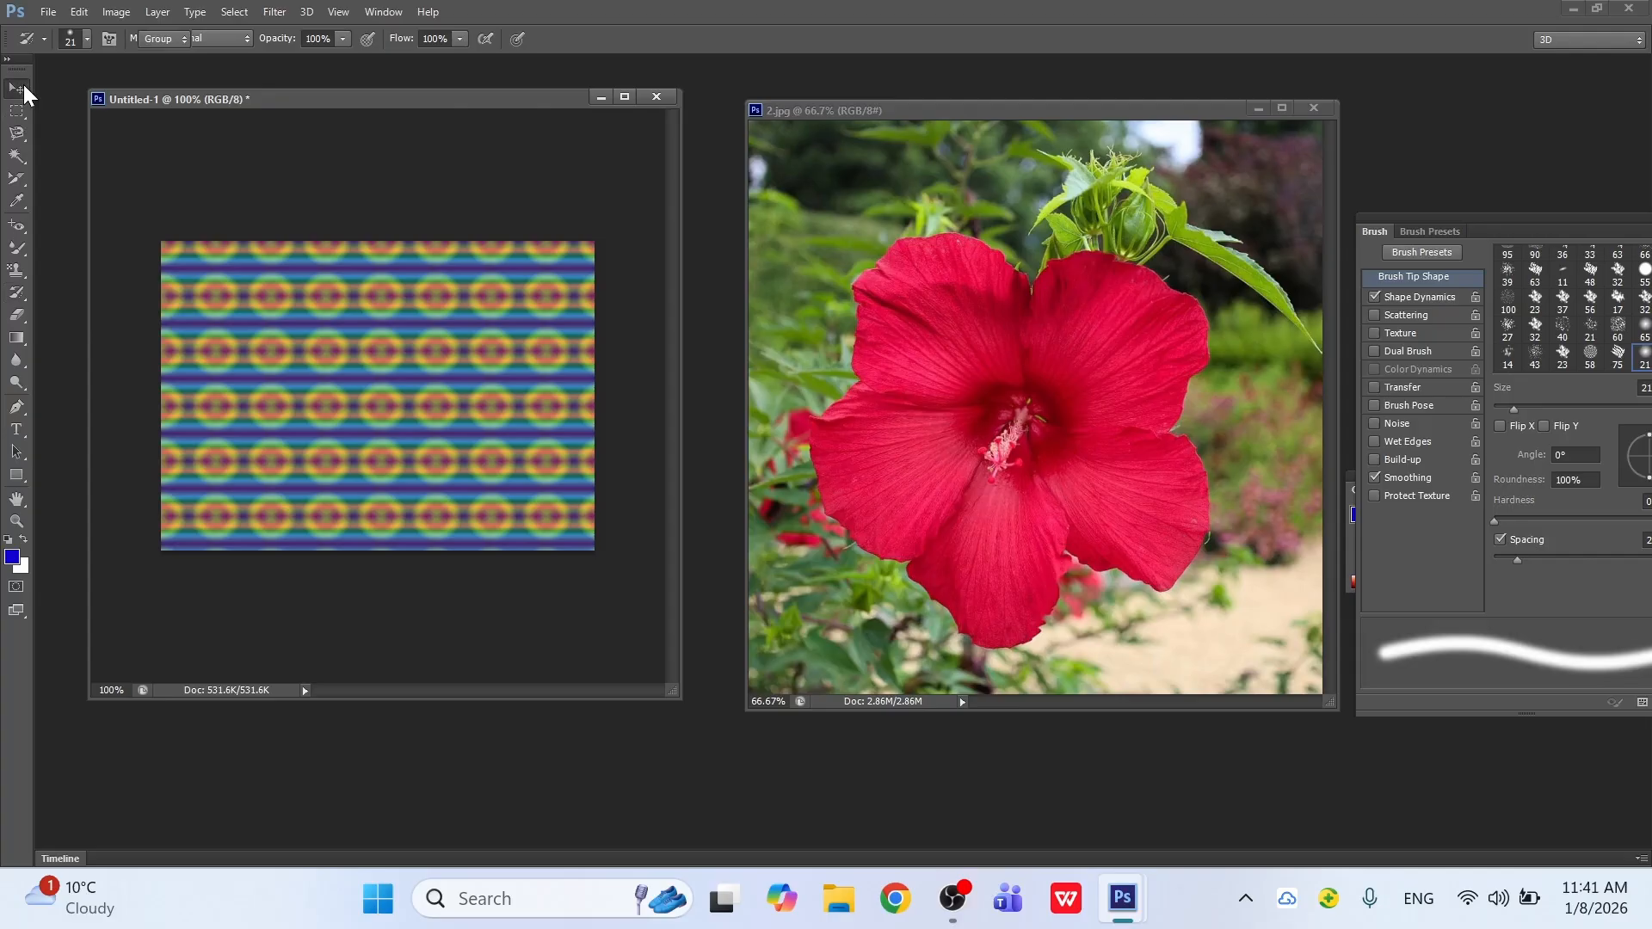
click(663, 99)
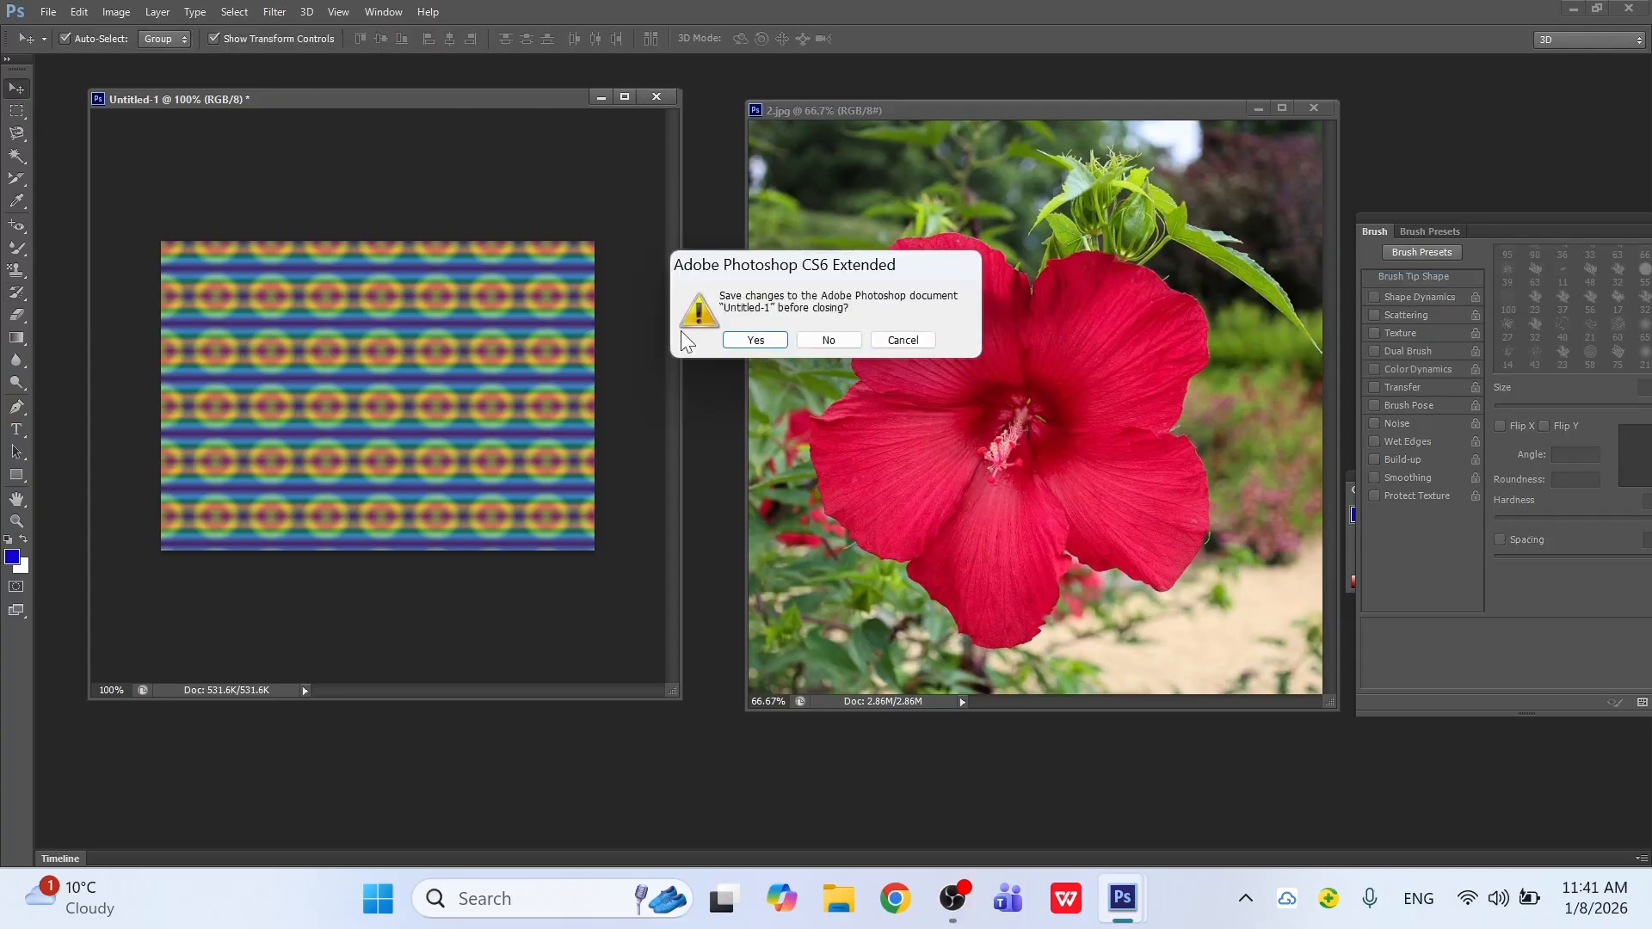
click(811, 344)
drag(956, 109, 675, 129)
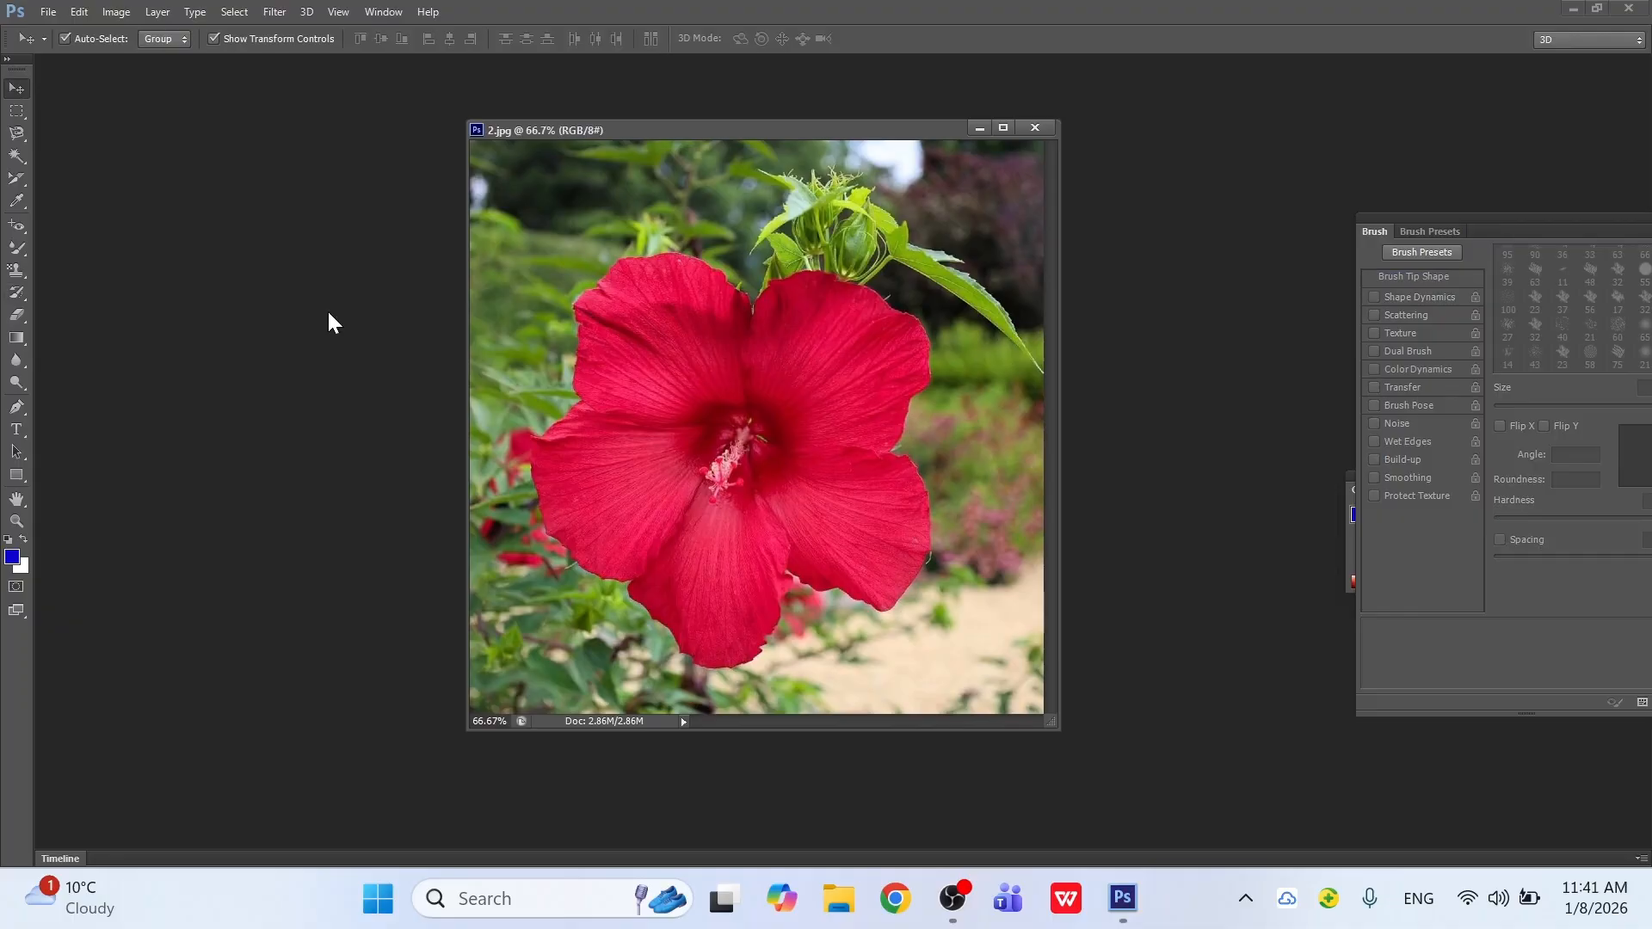
Step: Smear the flower's petal edges, from the upper petals round to the lower right, with the Art History Brush in Tight Short style
click(22, 296)
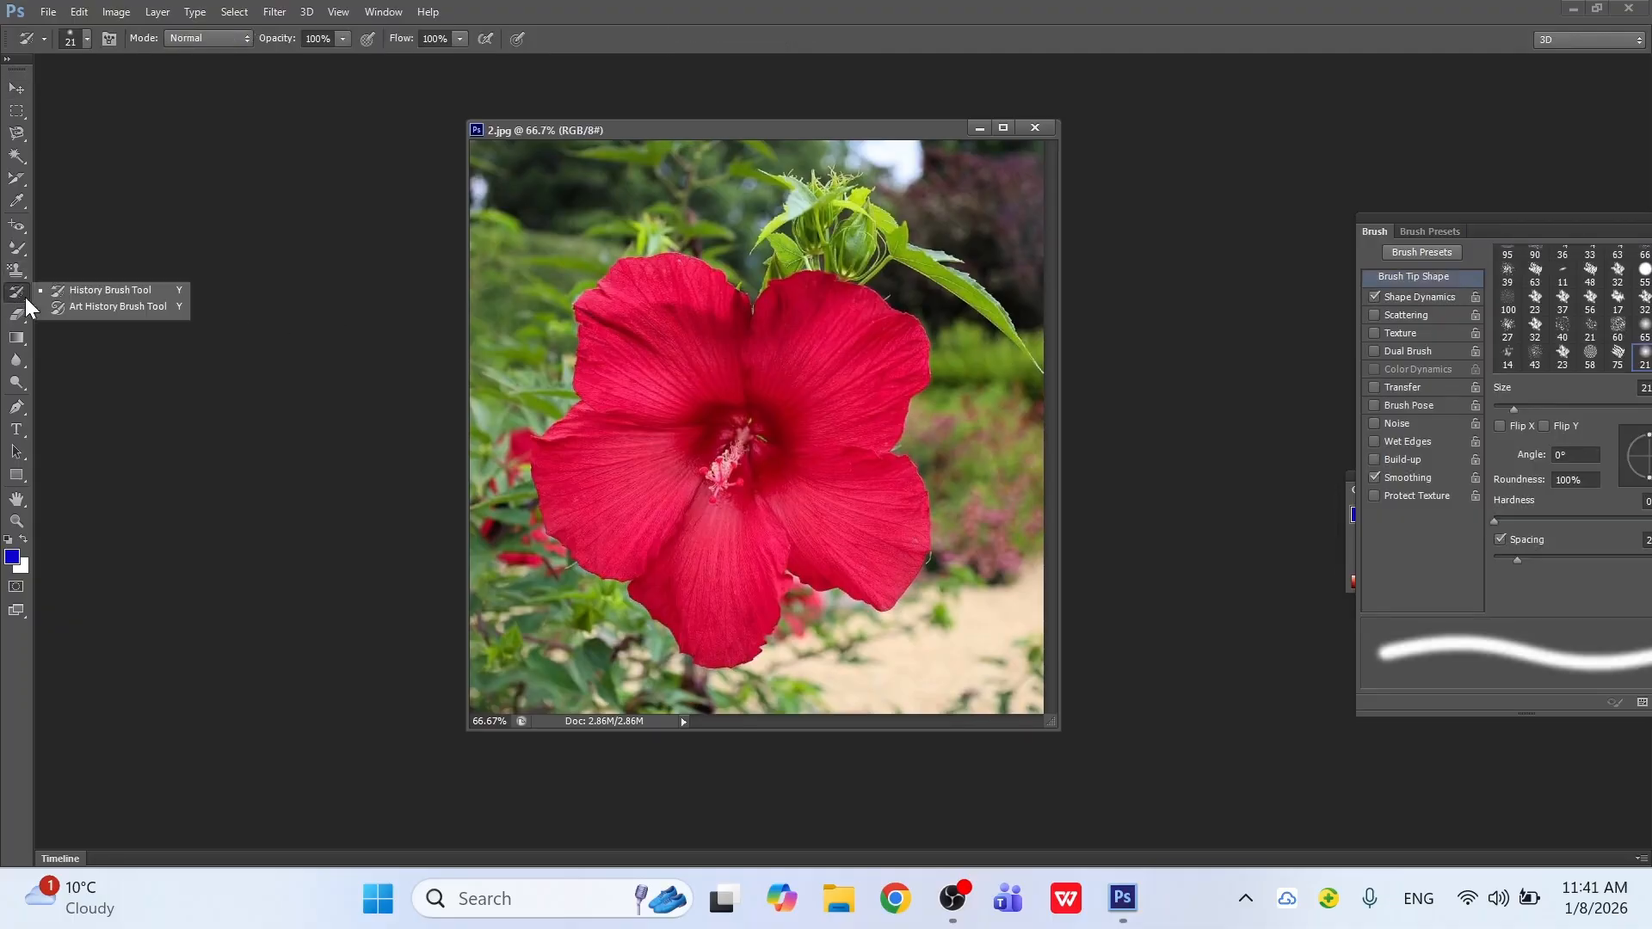
click(135, 307)
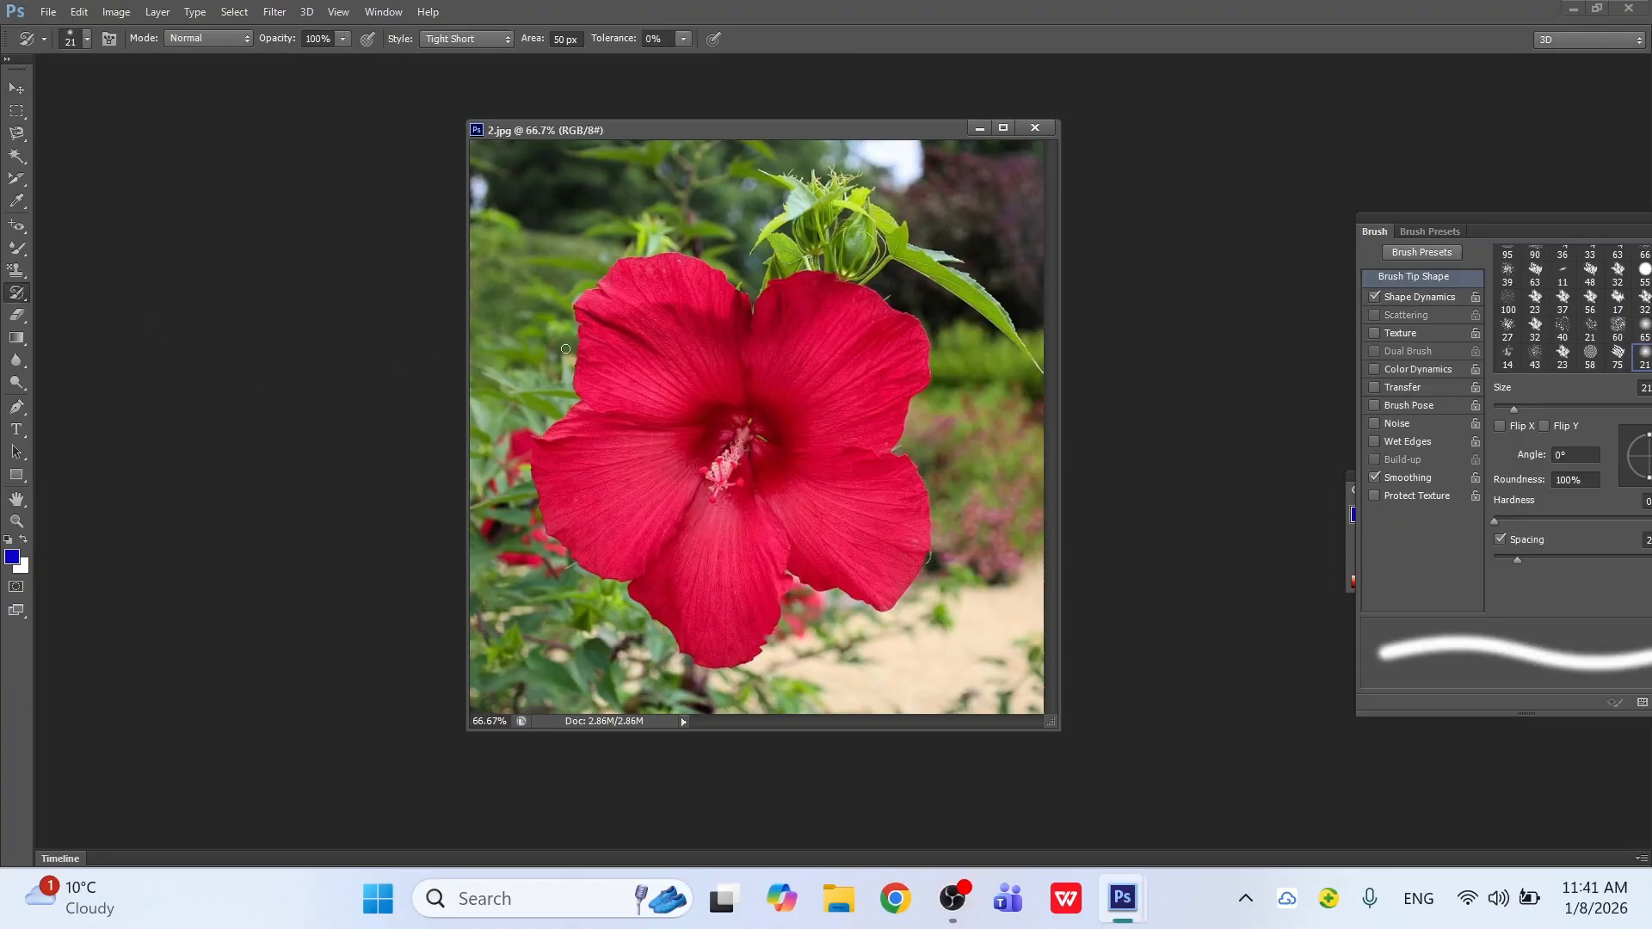
mouse_move(575, 352)
mouse_down()
mouse_move(571, 372)
mouse_move(587, 299)
mouse_move(630, 266)
mouse_move(689, 264)
mouse_move(669, 261)
mouse_up()
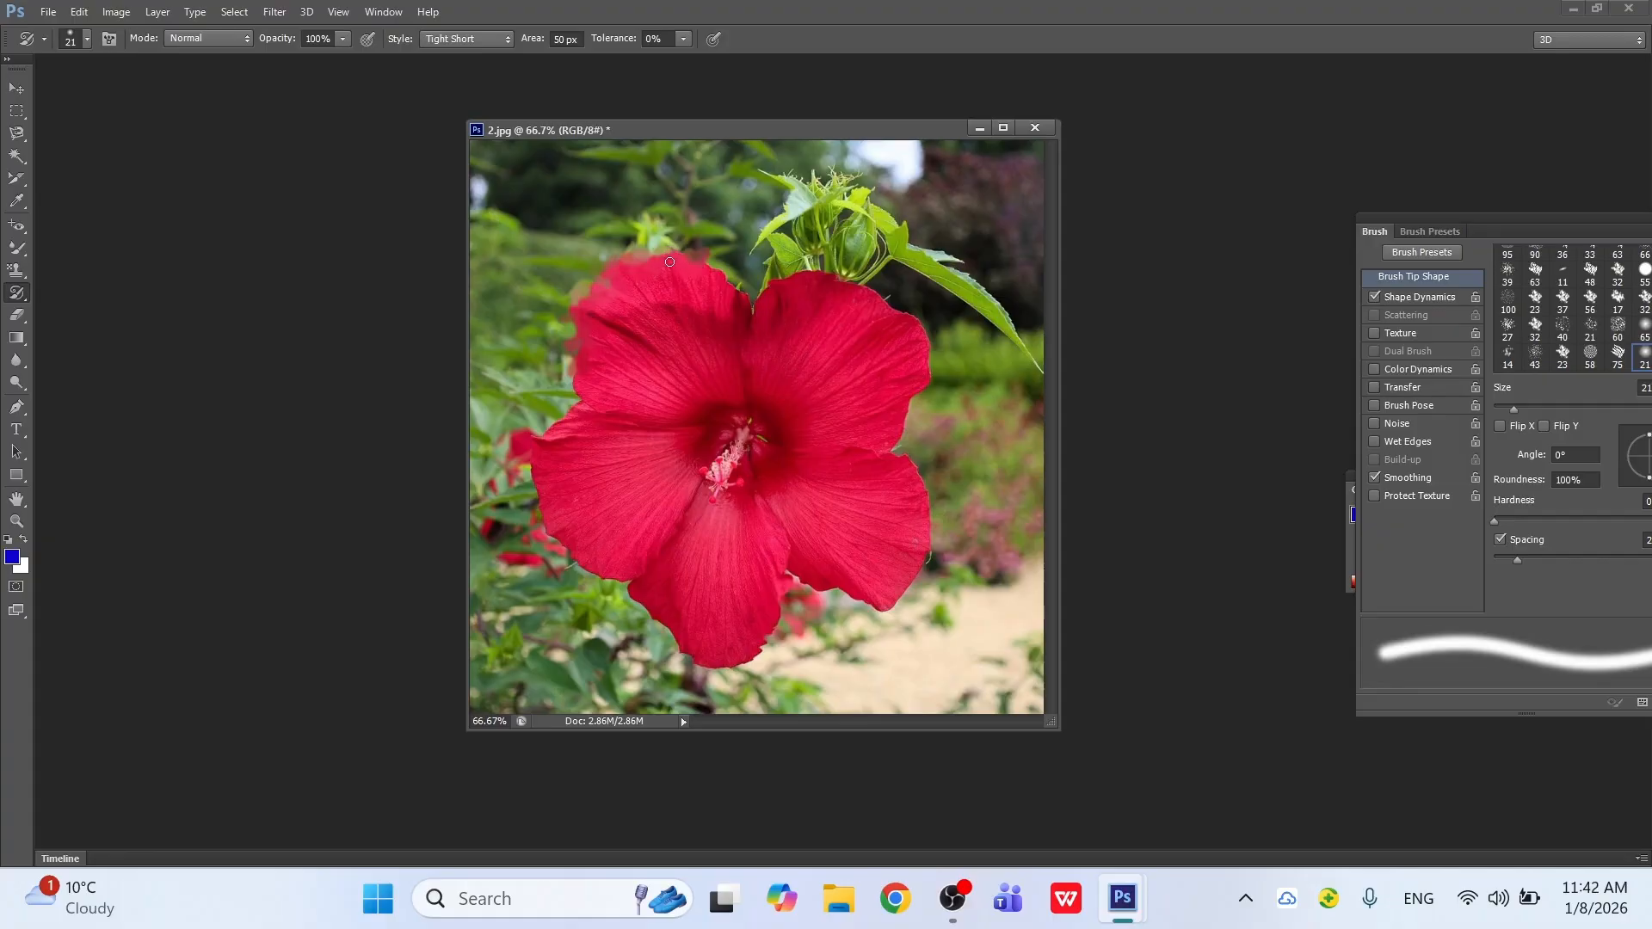
click(1004, 128)
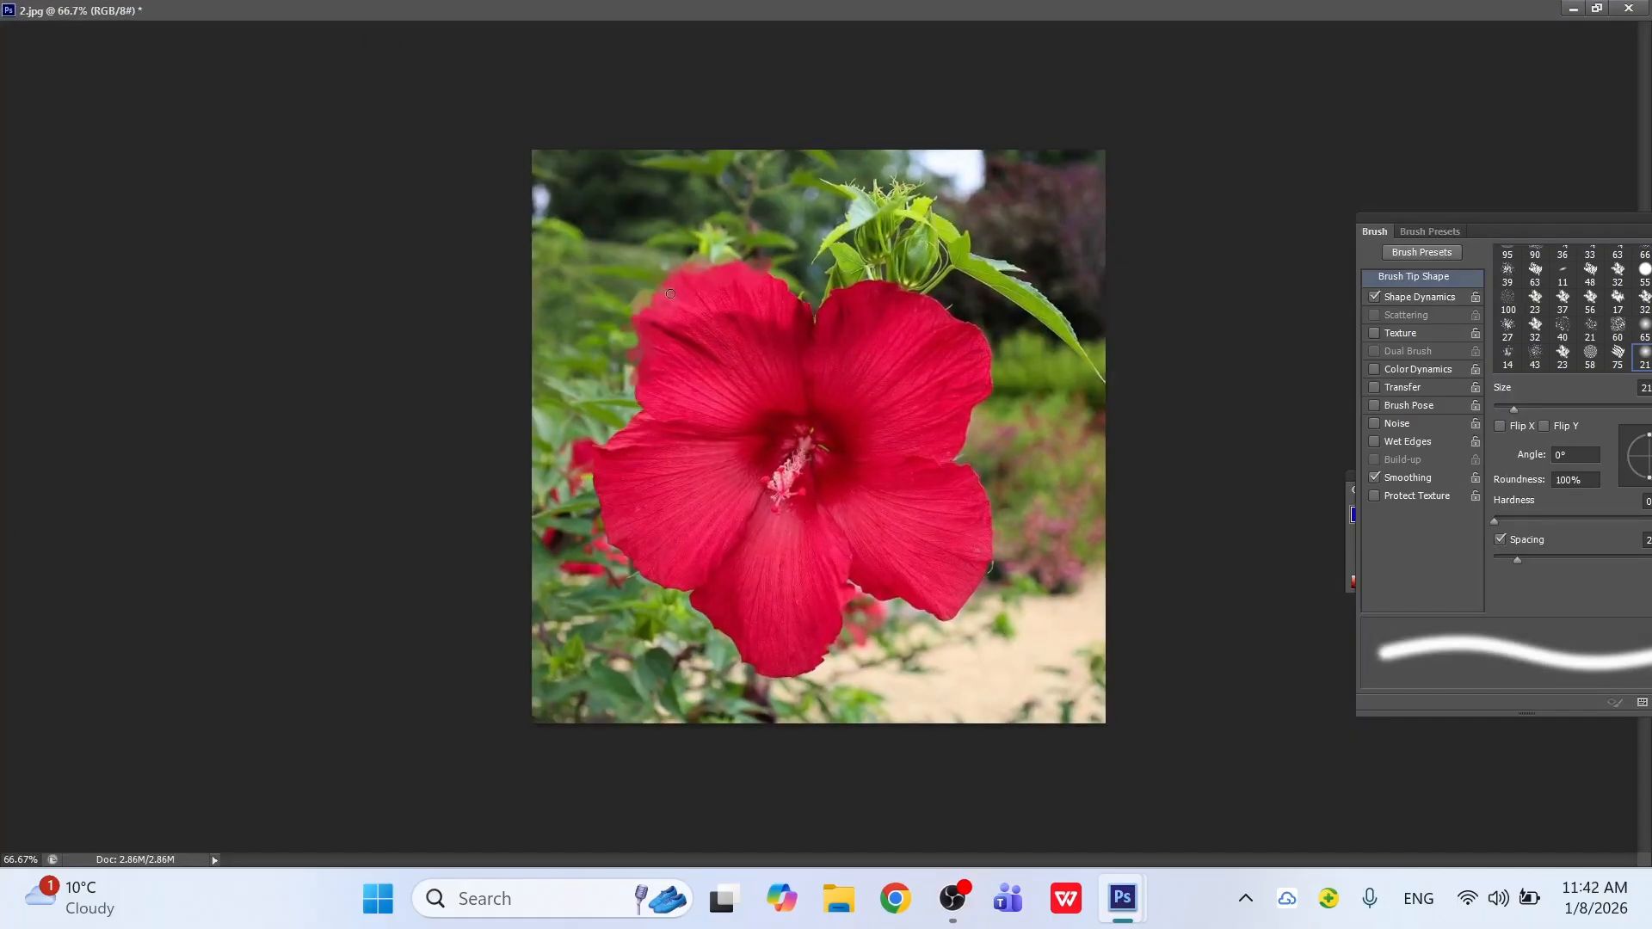
mouse_move(670, 293)
mouse_down()
mouse_move(784, 288)
mouse_move(766, 273)
mouse_move(803, 313)
mouse_move(905, 278)
mouse_move(948, 308)
mouse_up()
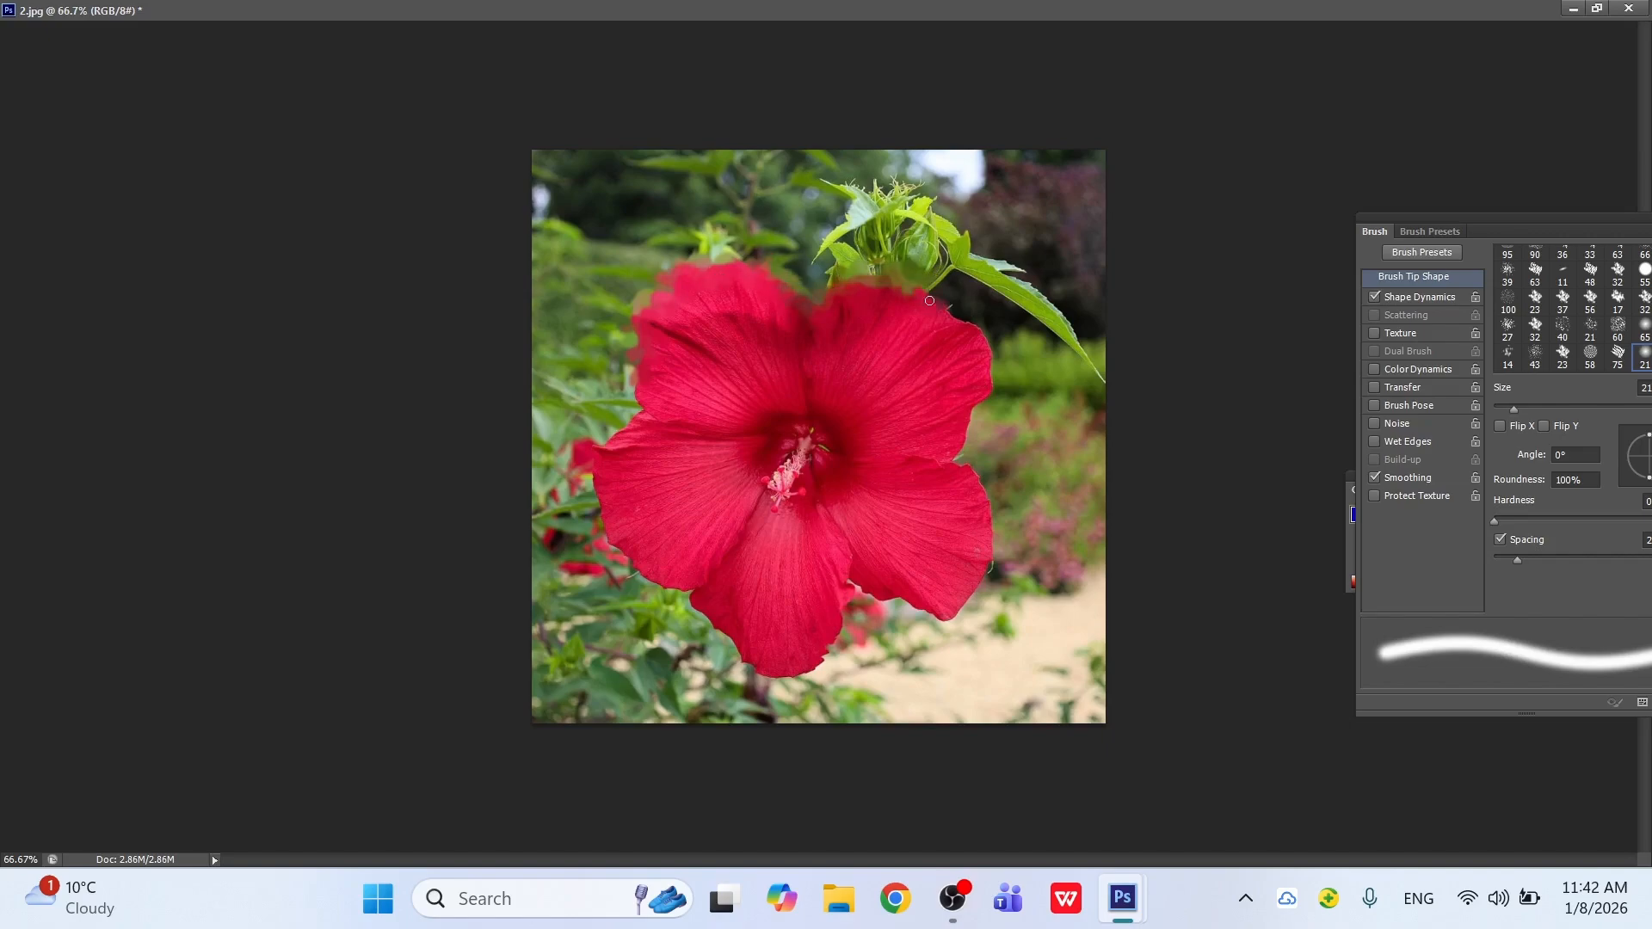
click(1597, 9)
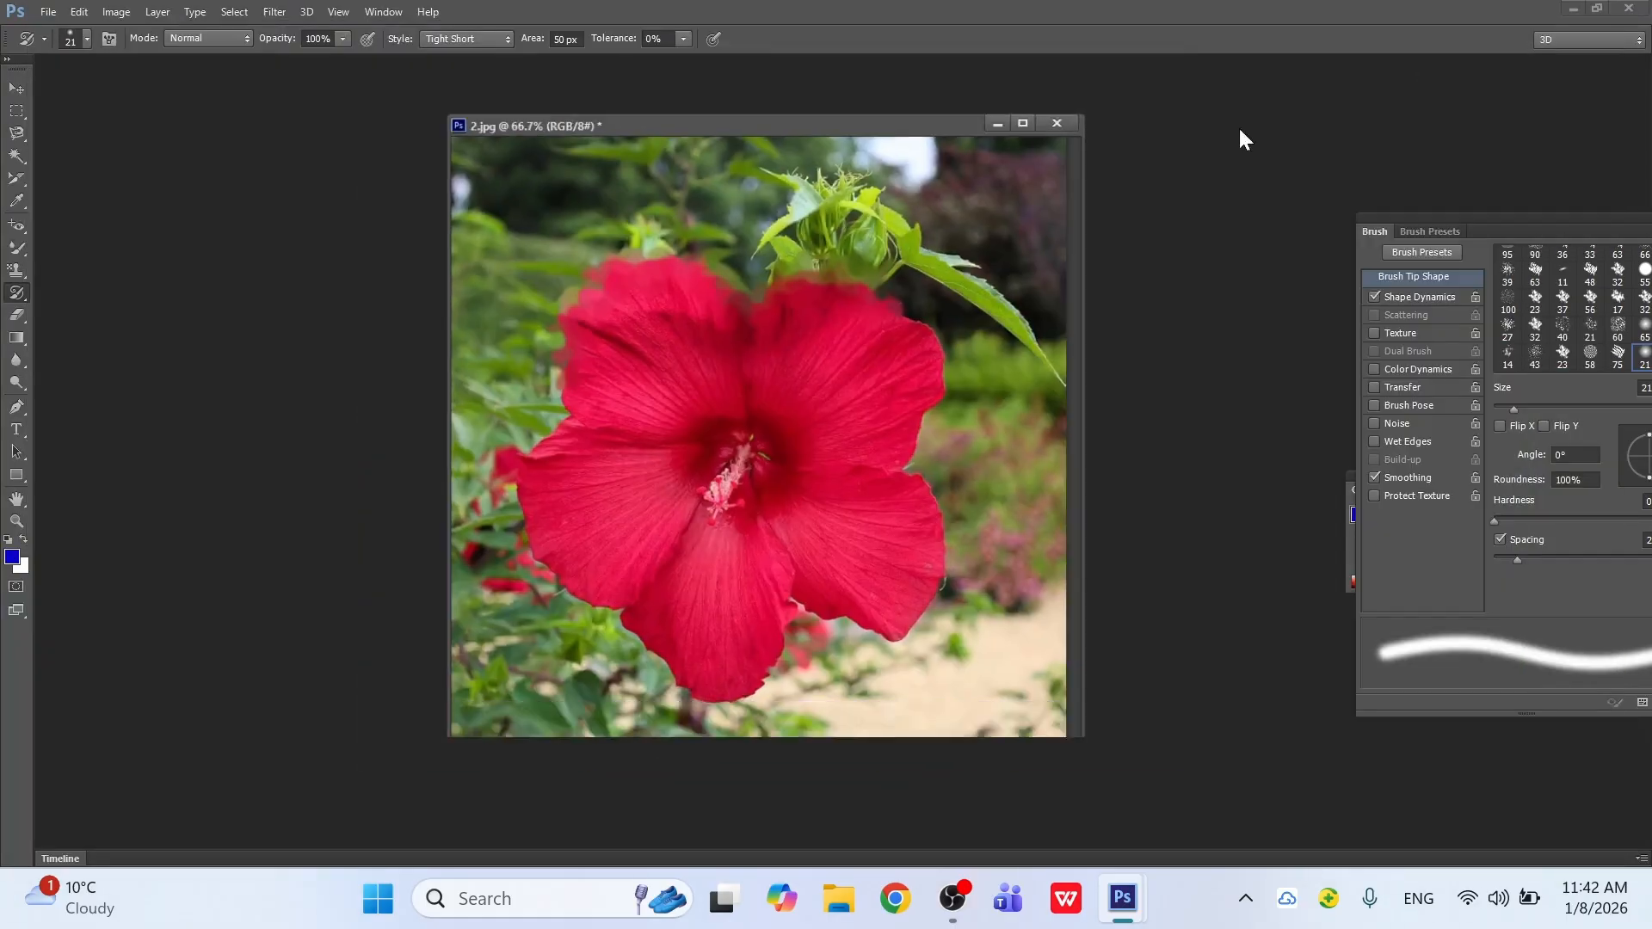
mouse_move(894, 308)
mouse_down()
mouse_move(917, 392)
mouse_move(899, 440)
mouse_move(928, 497)
mouse_move(903, 561)
mouse_move(962, 534)
mouse_move(921, 584)
mouse_up()
mouse_move(897, 591)
mouse_down()
mouse_move(854, 599)
mouse_move(776, 569)
mouse_move(797, 616)
mouse_move(752, 652)
mouse_up()
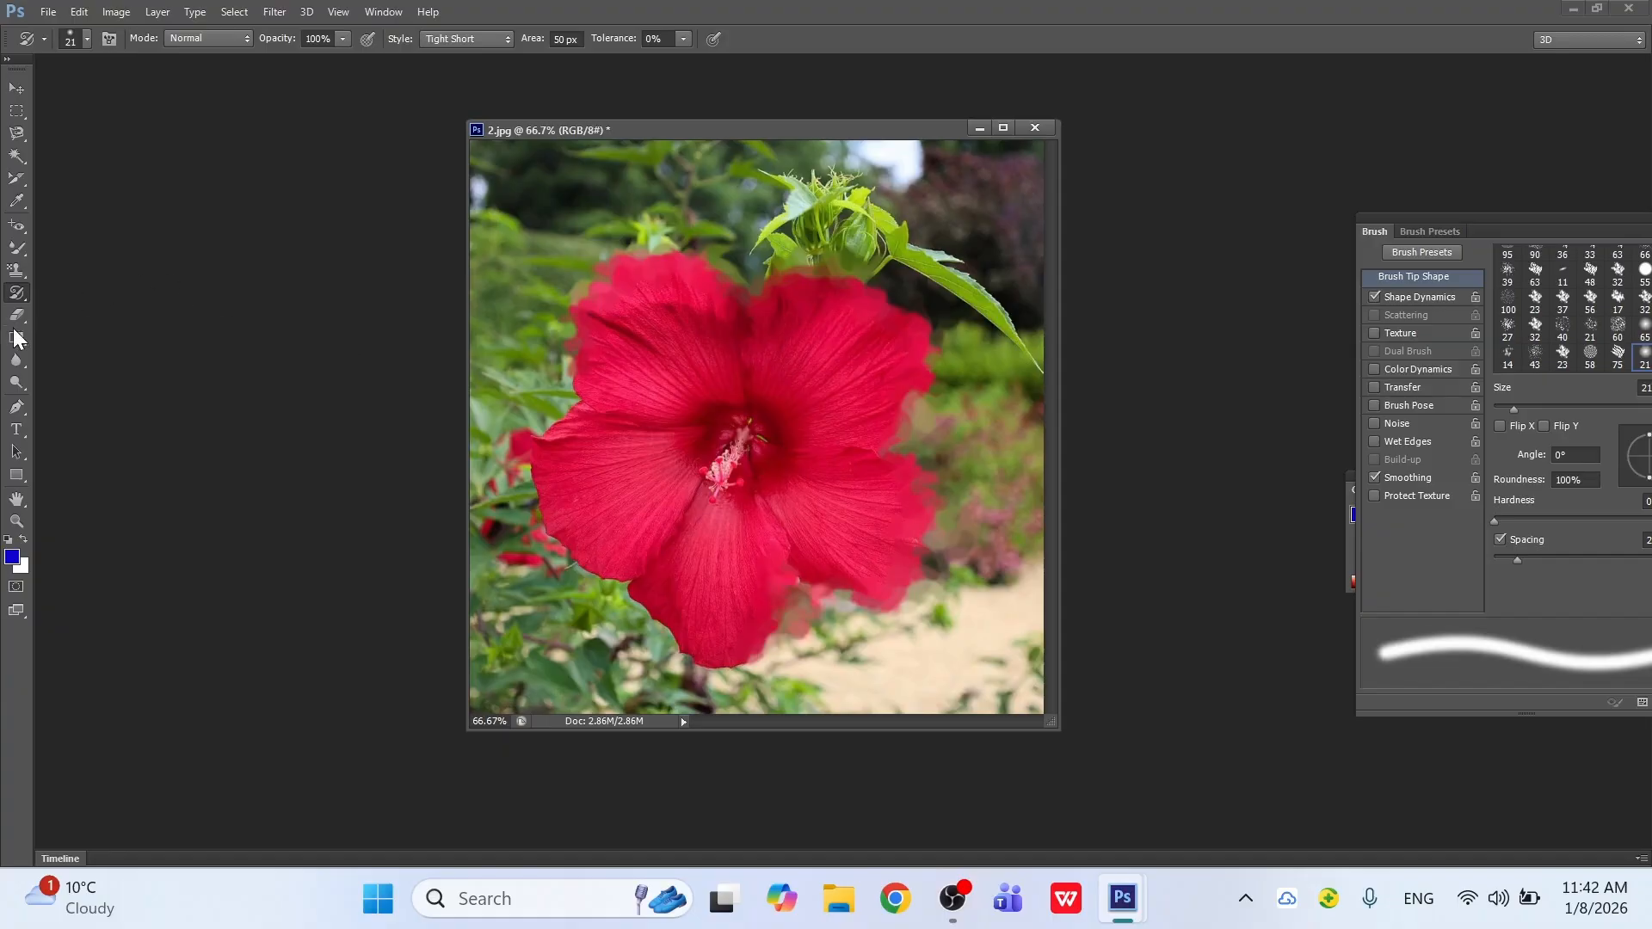
Step: Restore the smeared petal edges with the History Brush enlarged to 60 px
right_click(20, 298)
click(82, 293)
key(bracketright)
key(bracketright)
key(bracketright)
key(bracketright)
key(bracketright)
key(bracketright)
key(bracketright)
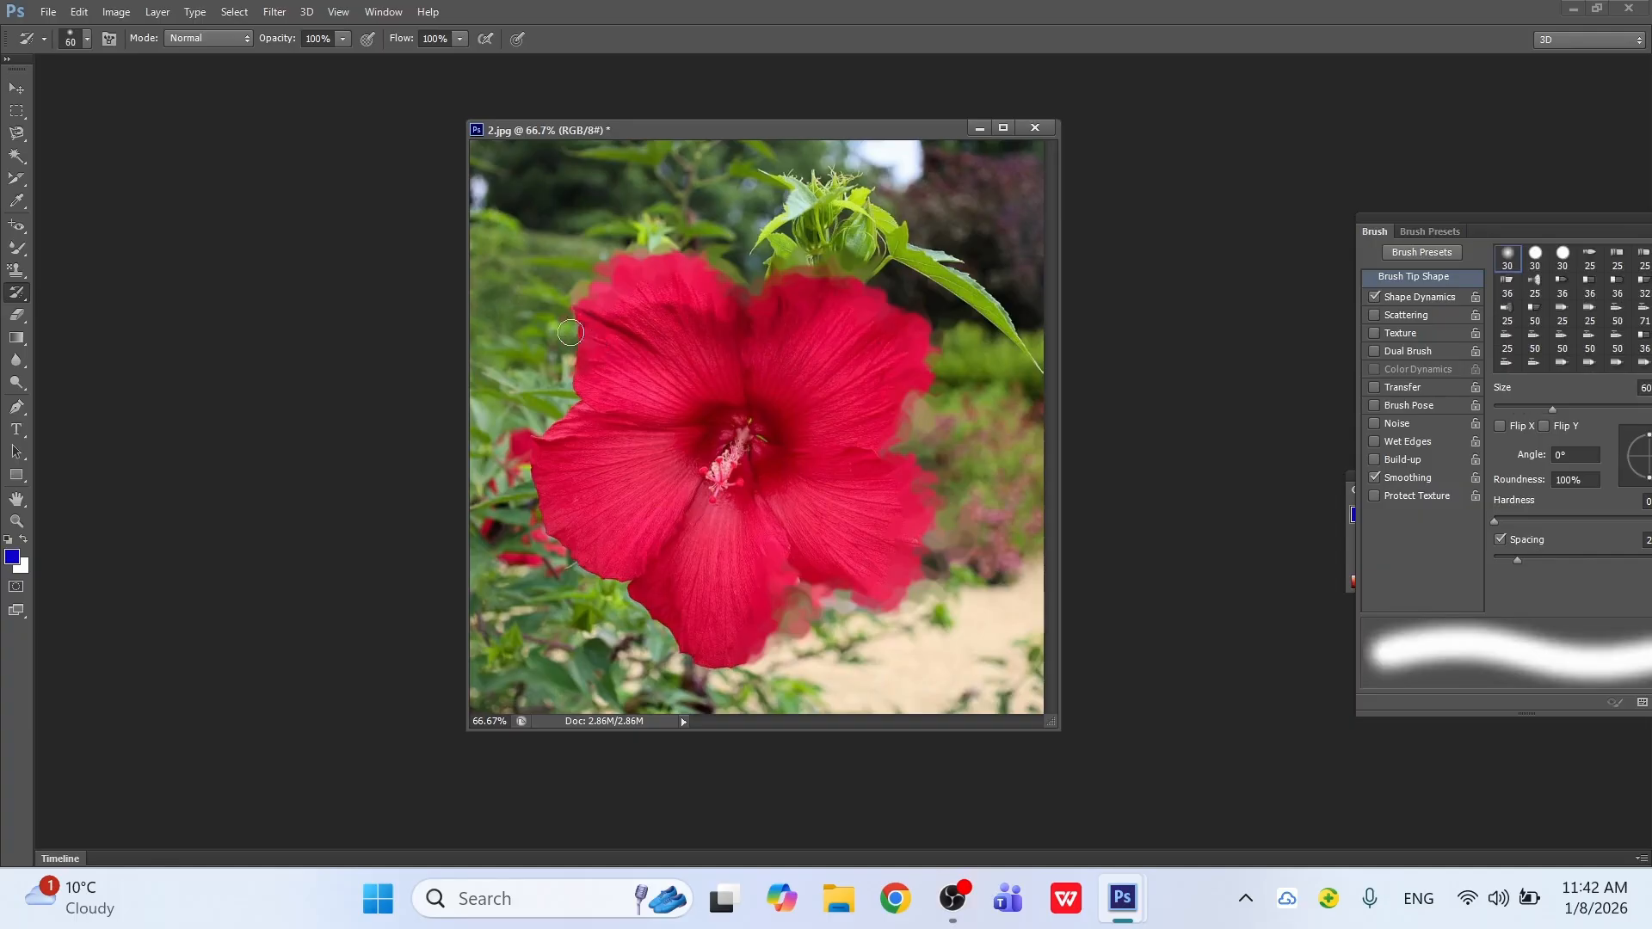
mouse_move(613, 282)
mouse_down()
mouse_move(548, 323)
mouse_move(581, 316)
mouse_move(626, 258)
mouse_move(699, 311)
mouse_move(703, 281)
mouse_move(898, 286)
mouse_move(893, 531)
mouse_move(914, 347)
mouse_move(933, 321)
mouse_move(952, 435)
mouse_move(933, 484)
mouse_move(917, 451)
mouse_move(921, 547)
mouse_move(765, 617)
mouse_up()
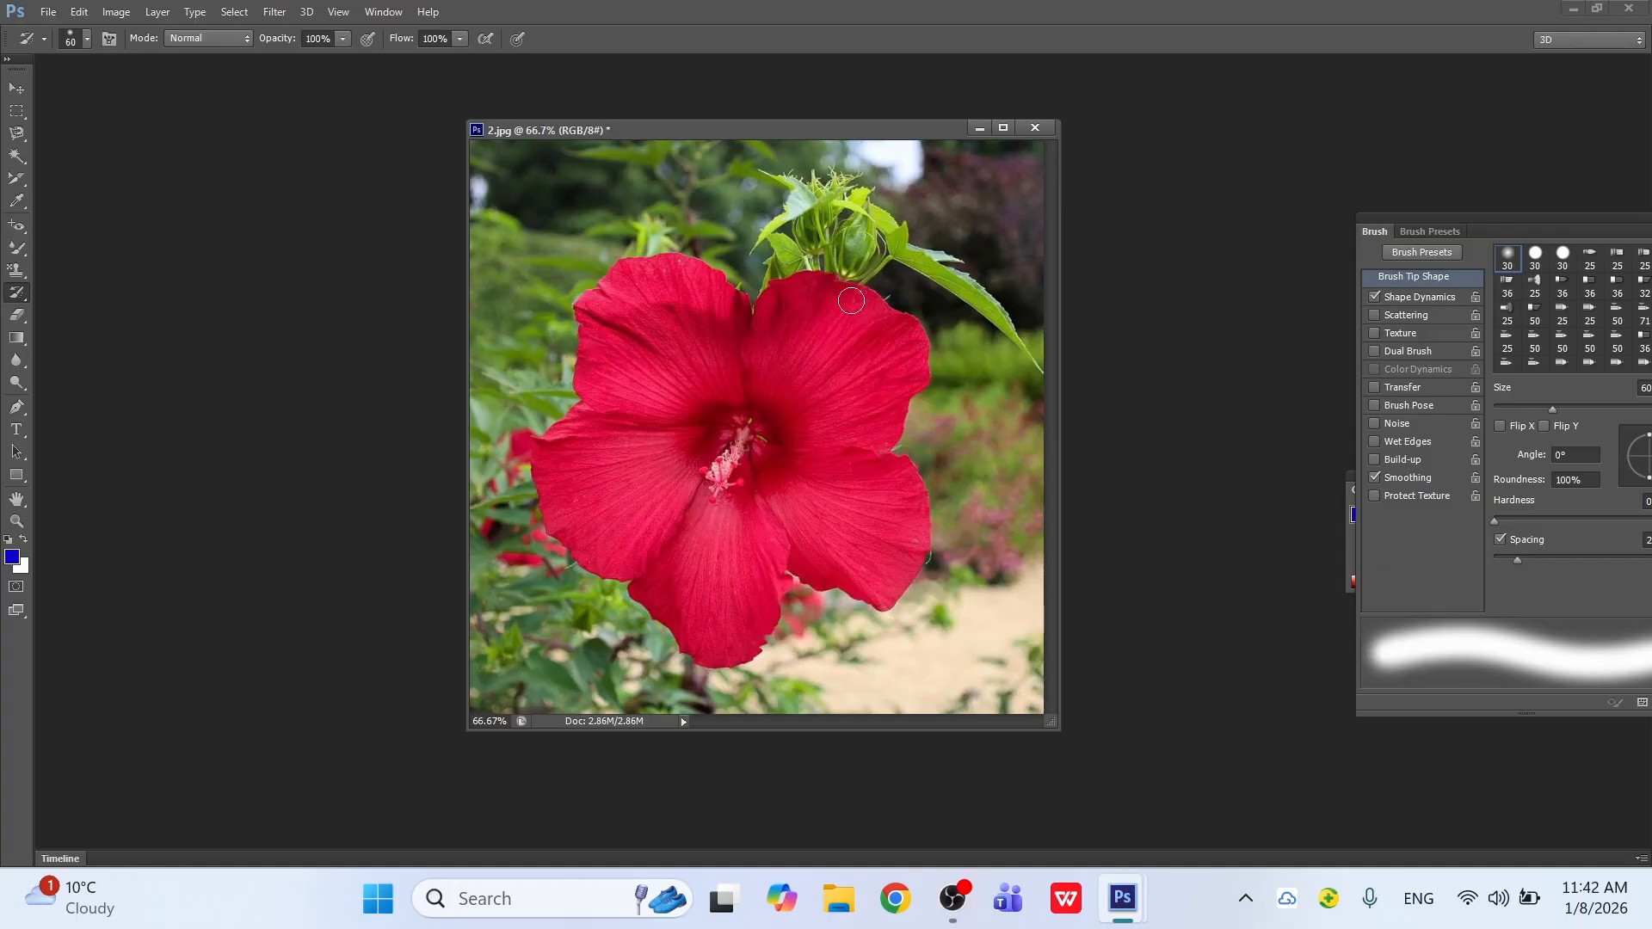
Step: Switch to the Eraser tool and swap the foreground and background colors, making blue the background
click(17, 296)
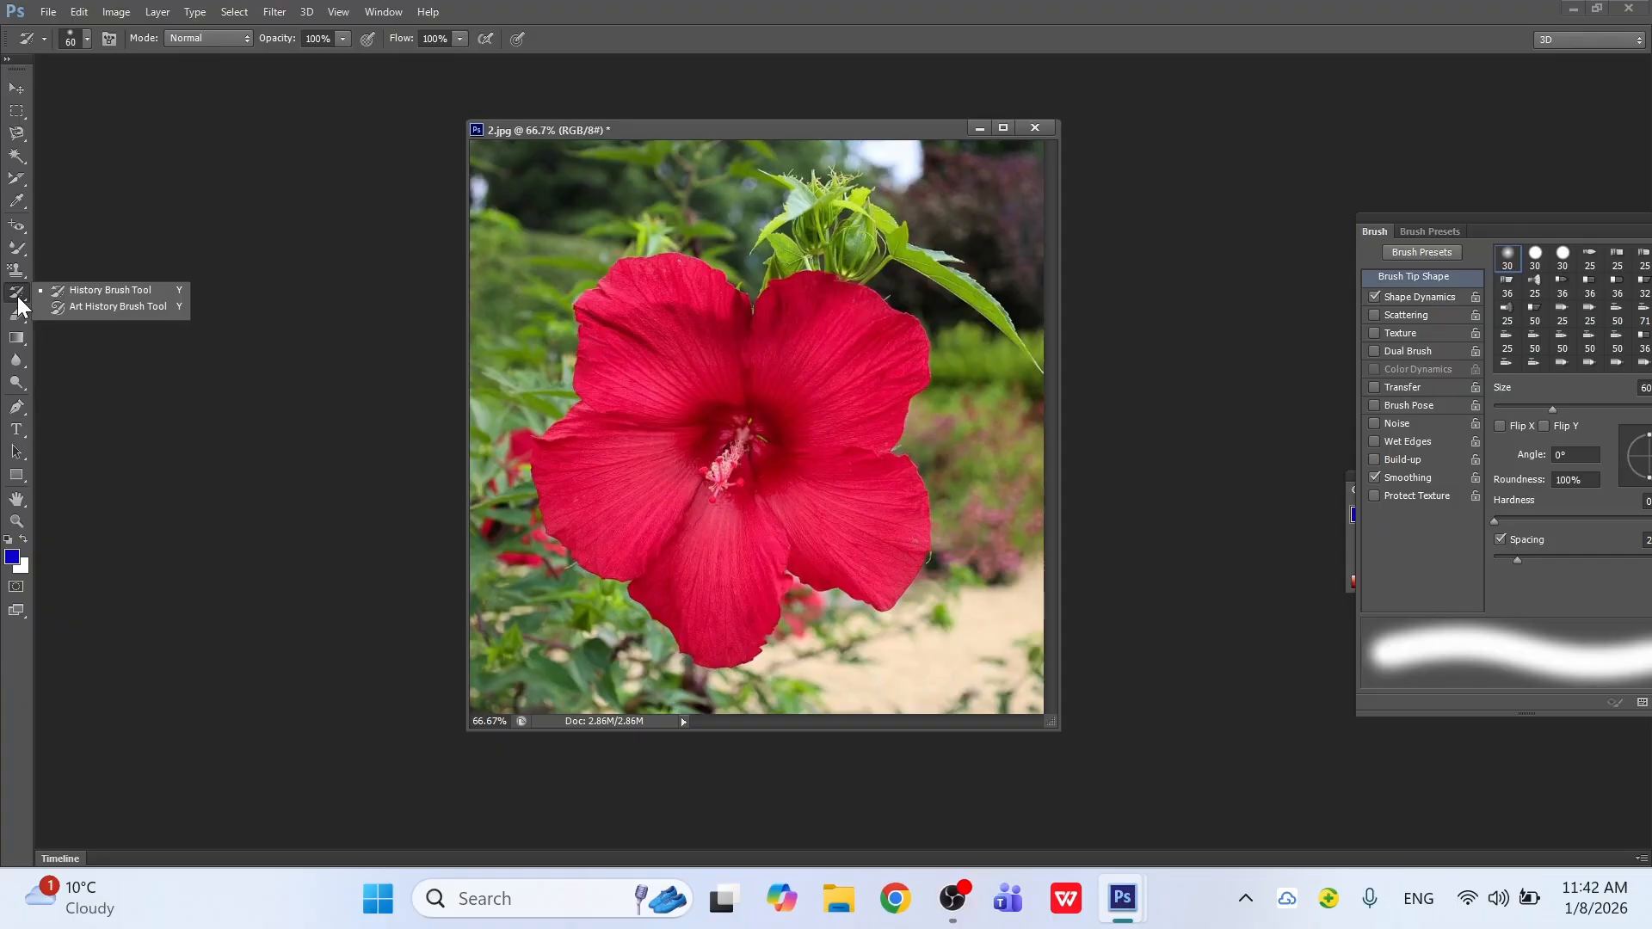
click(24, 318)
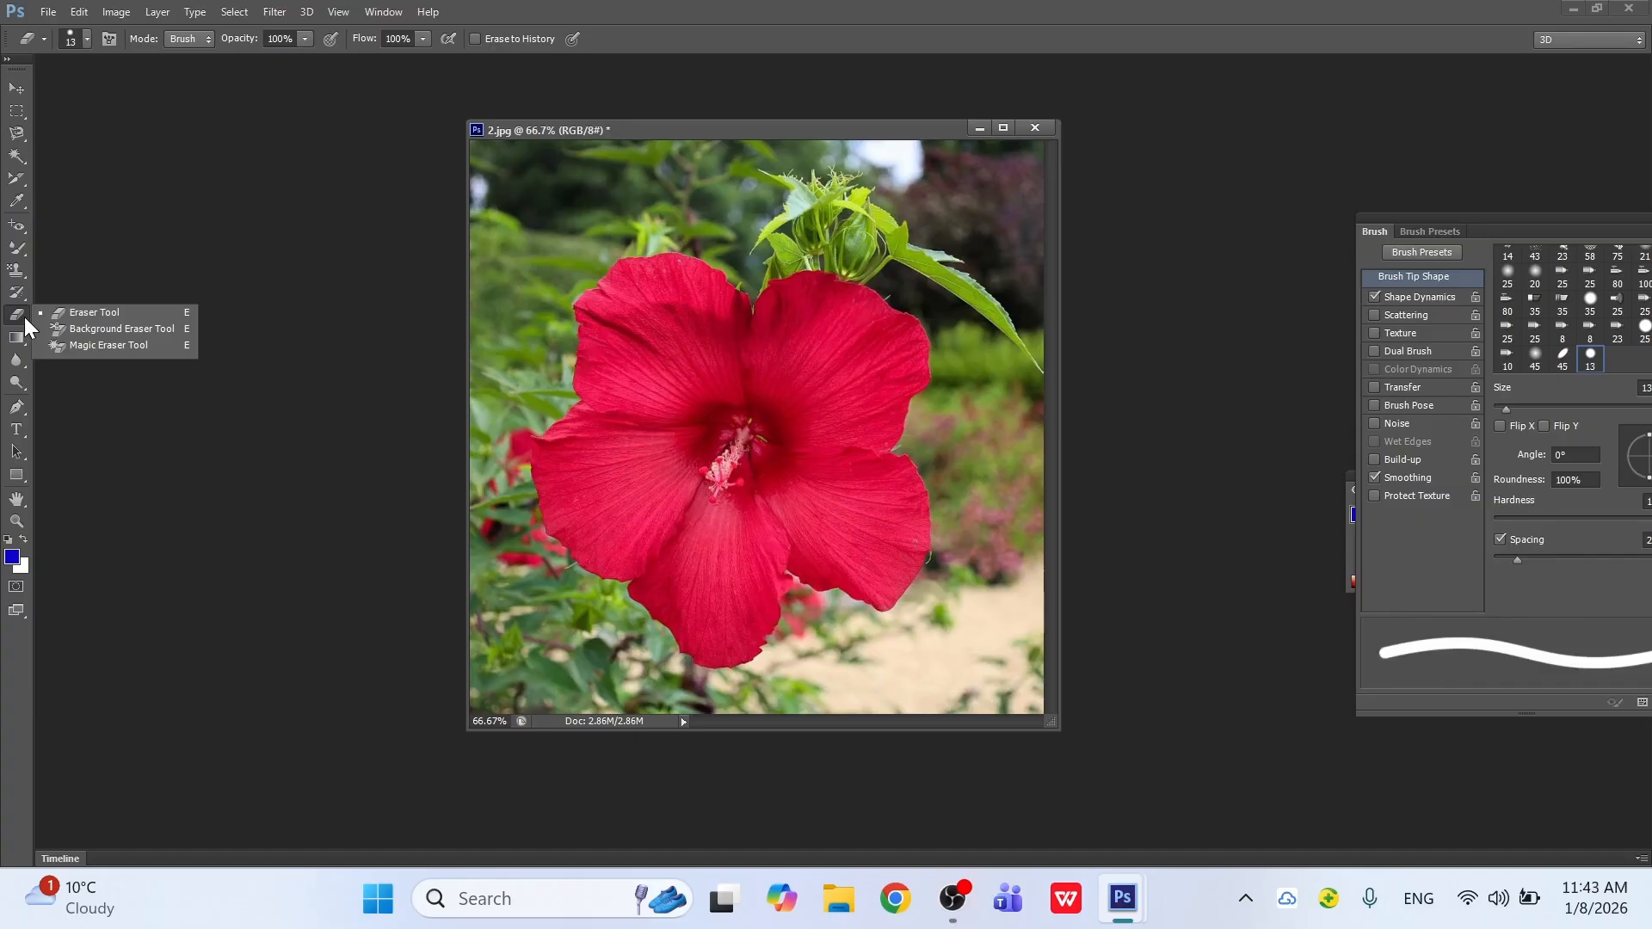
click(229, 315)
click(23, 538)
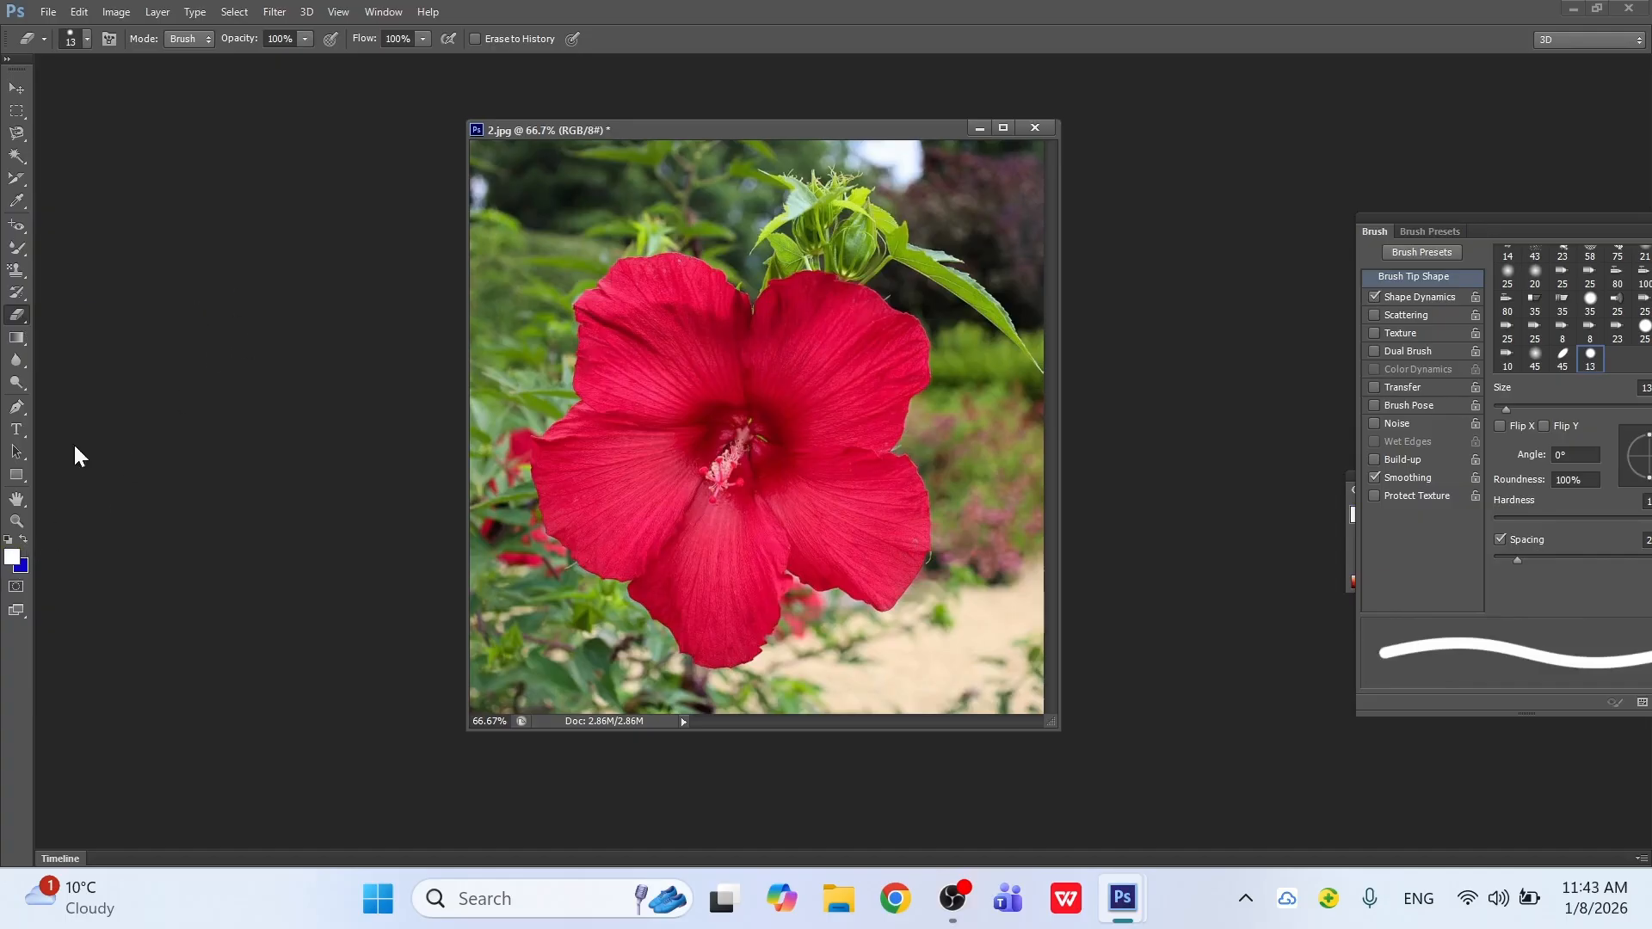
Step: Enlarge the eraser to 40 px, erase the photo's upper-left corner to blue, and undo the erasing
click(17, 315)
click(97, 323)
key(bracketright)
key(bracketright)
key(bracketright)
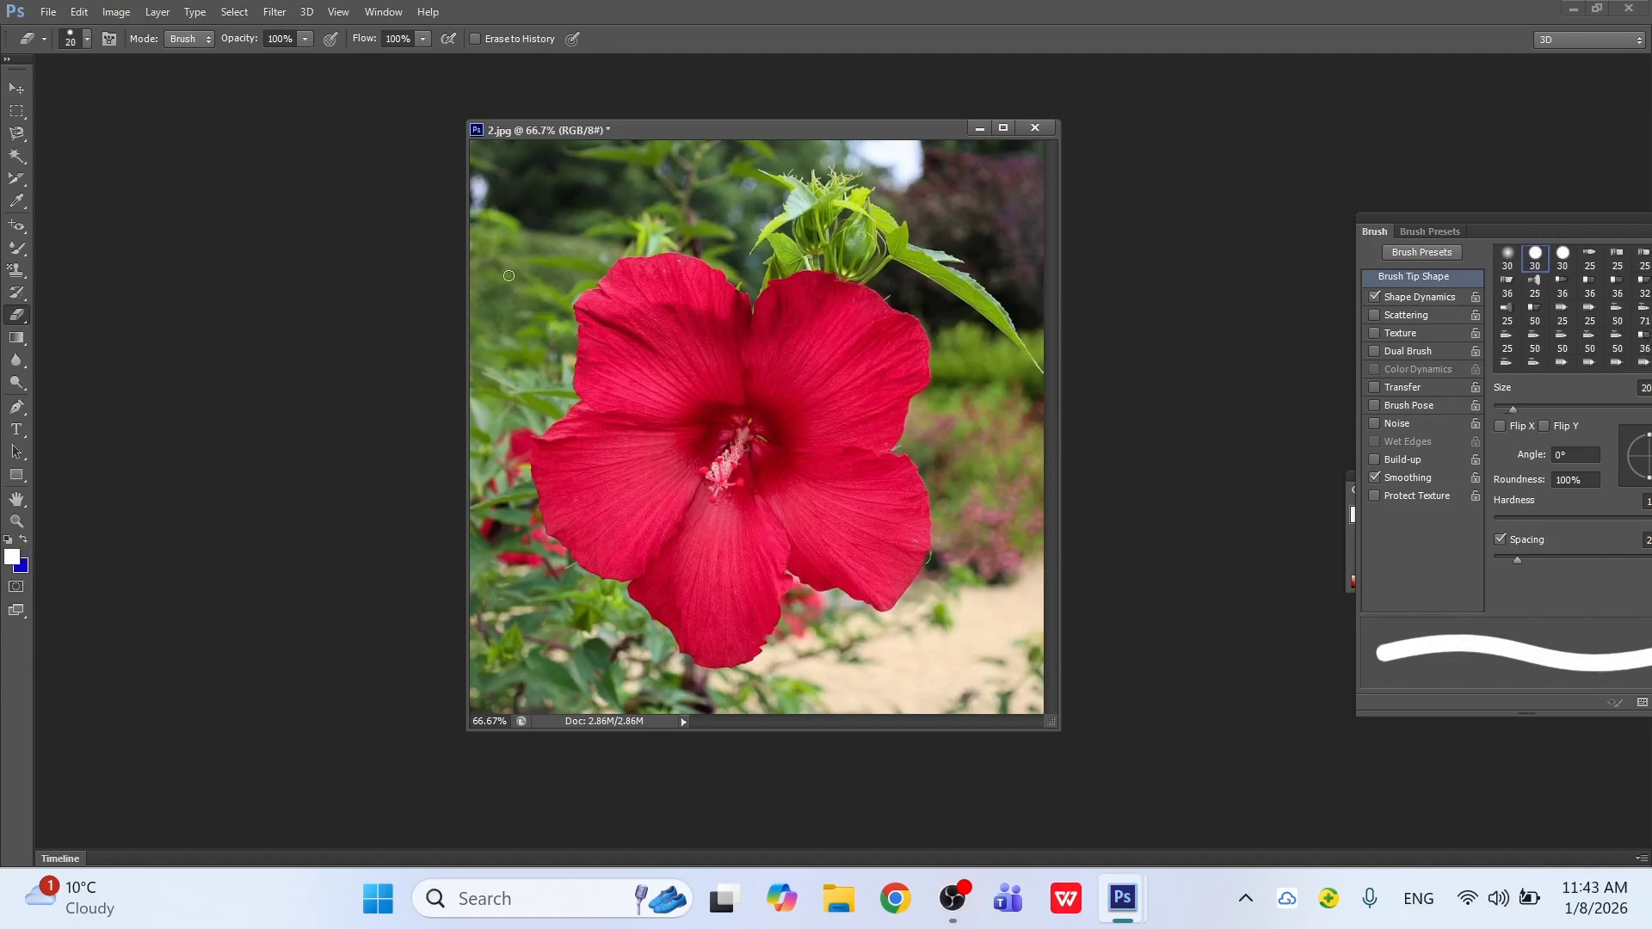
mouse_move(487, 165)
mouse_down()
mouse_move(474, 135)
mouse_move(467, 209)
mouse_move(517, 162)
mouse_move(495, 170)
mouse_move(519, 152)
mouse_move(491, 146)
mouse_move(534, 147)
mouse_move(468, 234)
mouse_move(540, 152)
mouse_move(472, 262)
mouse_up()
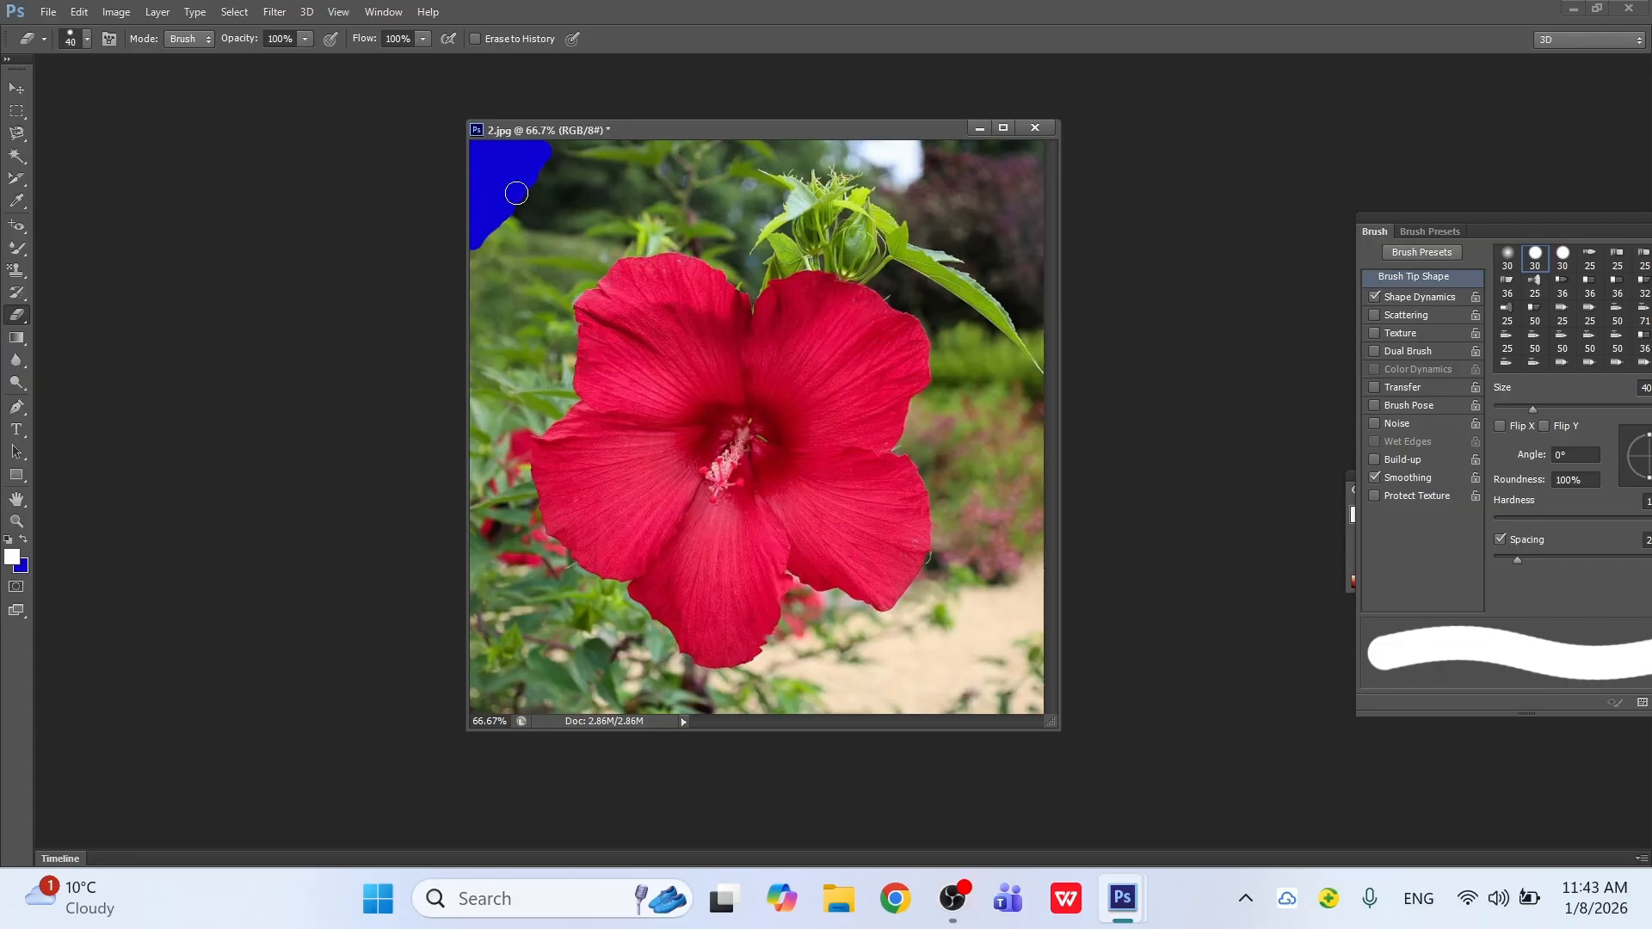
key(ctrl+z)
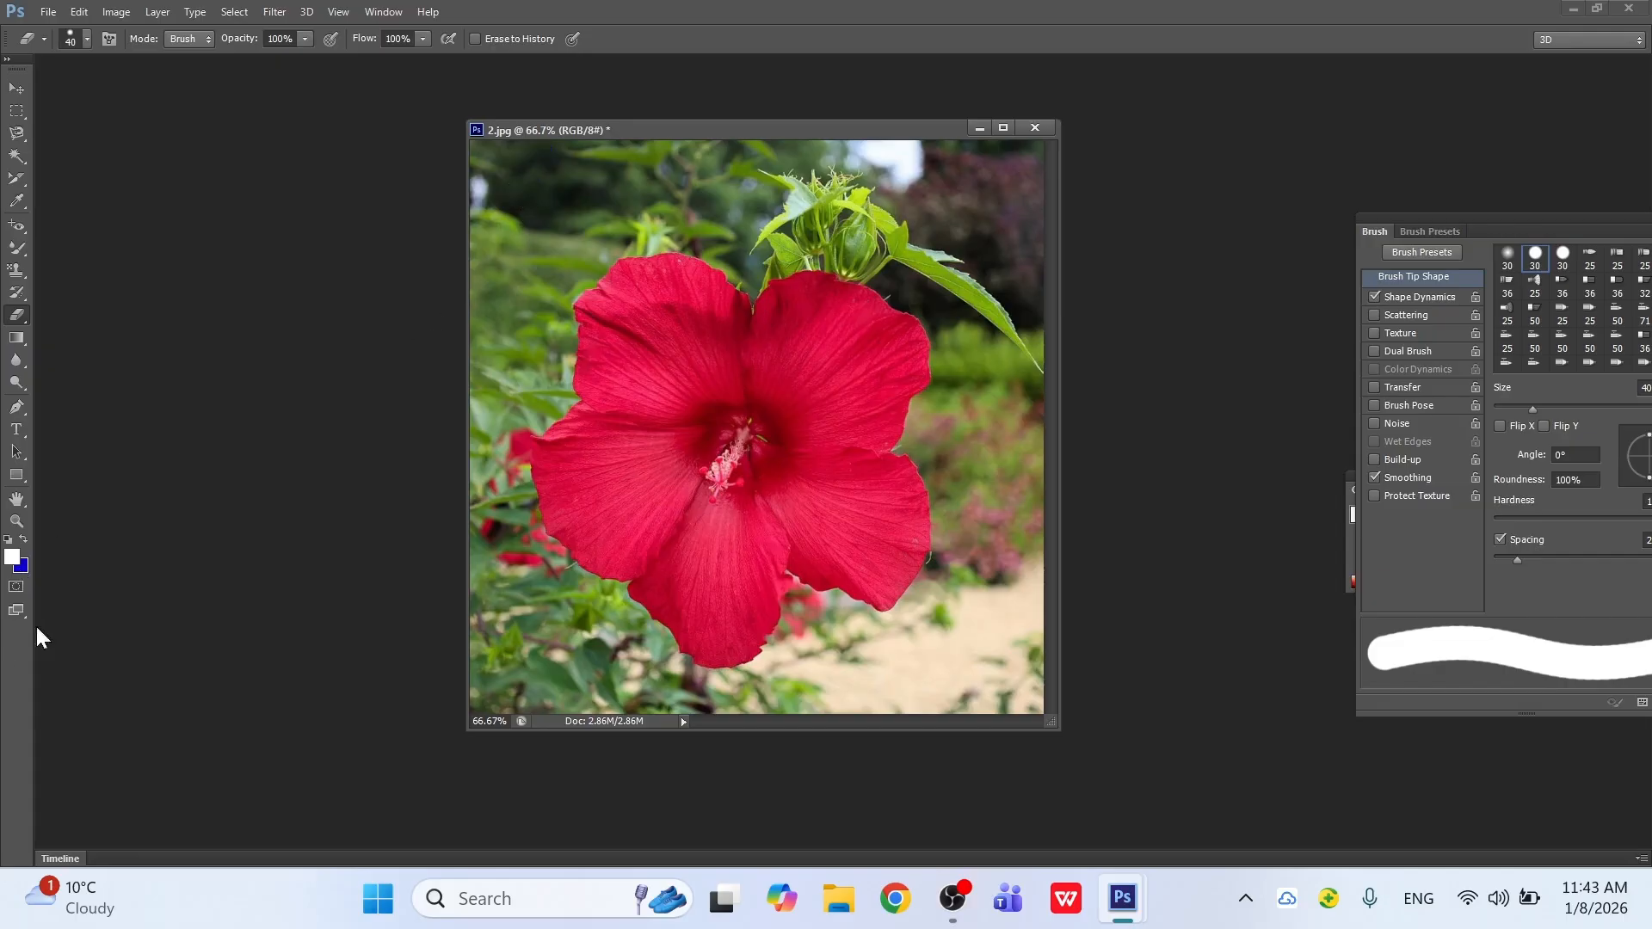
Step: Swap the colors back to a white background, erase the photo's upper-left corner to white, and undo it
click(22, 540)
mouse_move(474, 146)
mouse_down()
mouse_move(479, 238)
mouse_move(499, 208)
mouse_move(479, 243)
mouse_move(507, 231)
mouse_move(482, 268)
mouse_move(535, 213)
mouse_move(536, 189)
mouse_move(513, 210)
mouse_move(547, 158)
mouse_move(496, 182)
mouse_move(515, 156)
mouse_move(498, 188)
mouse_move(524, 136)
mouse_move(462, 169)
mouse_move(496, 174)
mouse_move(476, 293)
mouse_up()
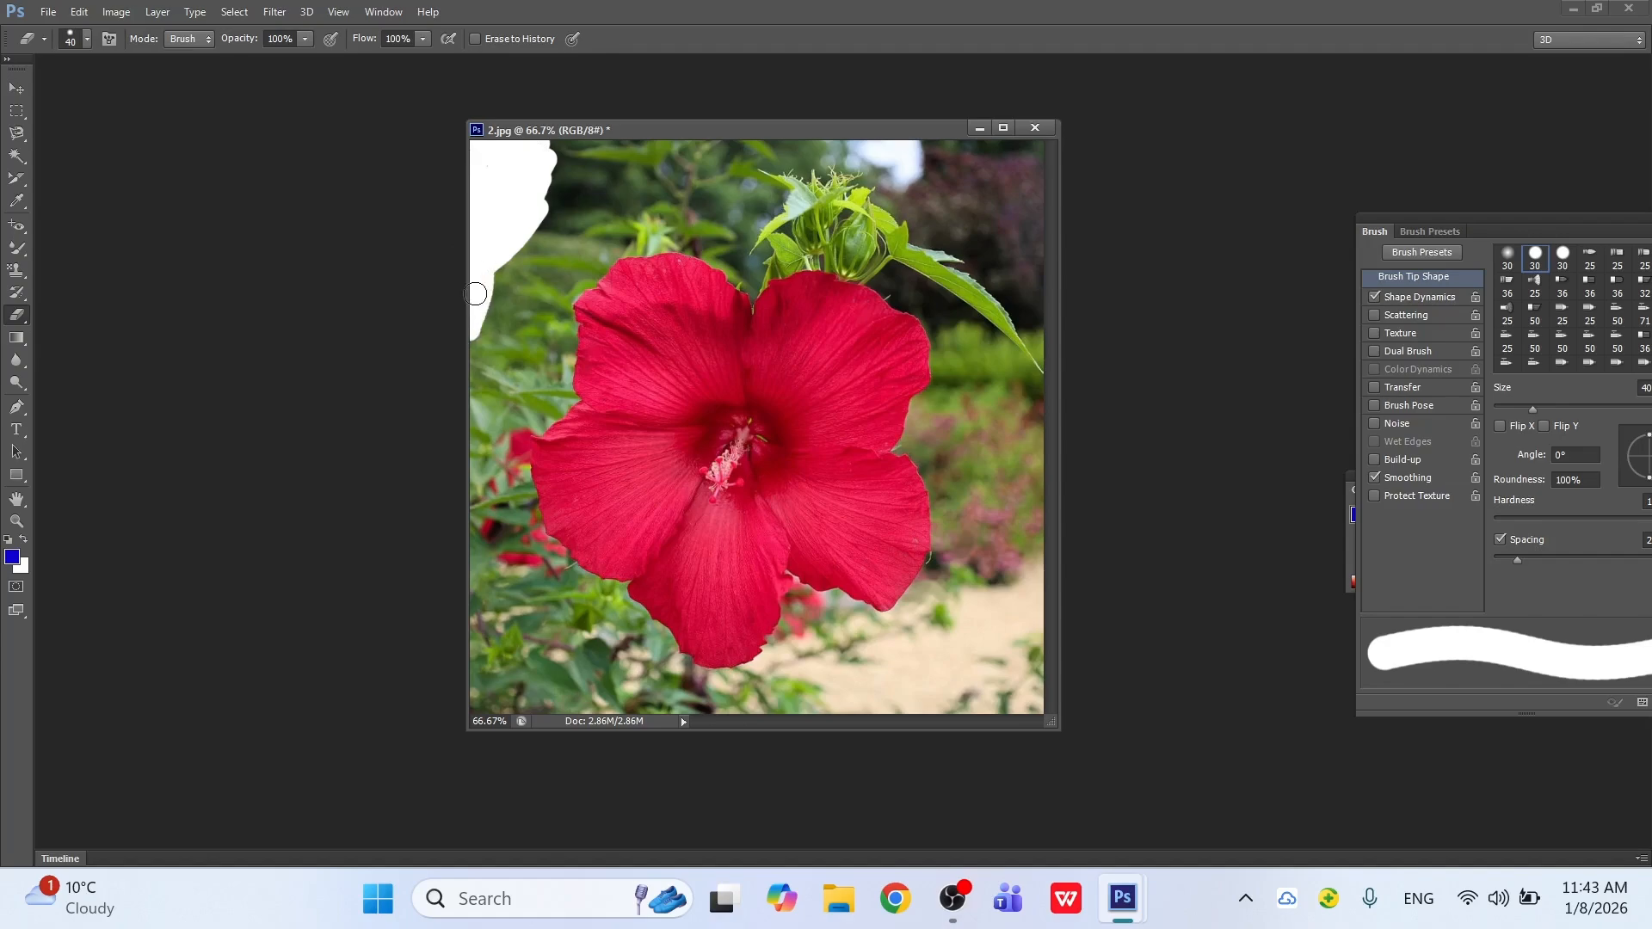
key(ctrl+z)
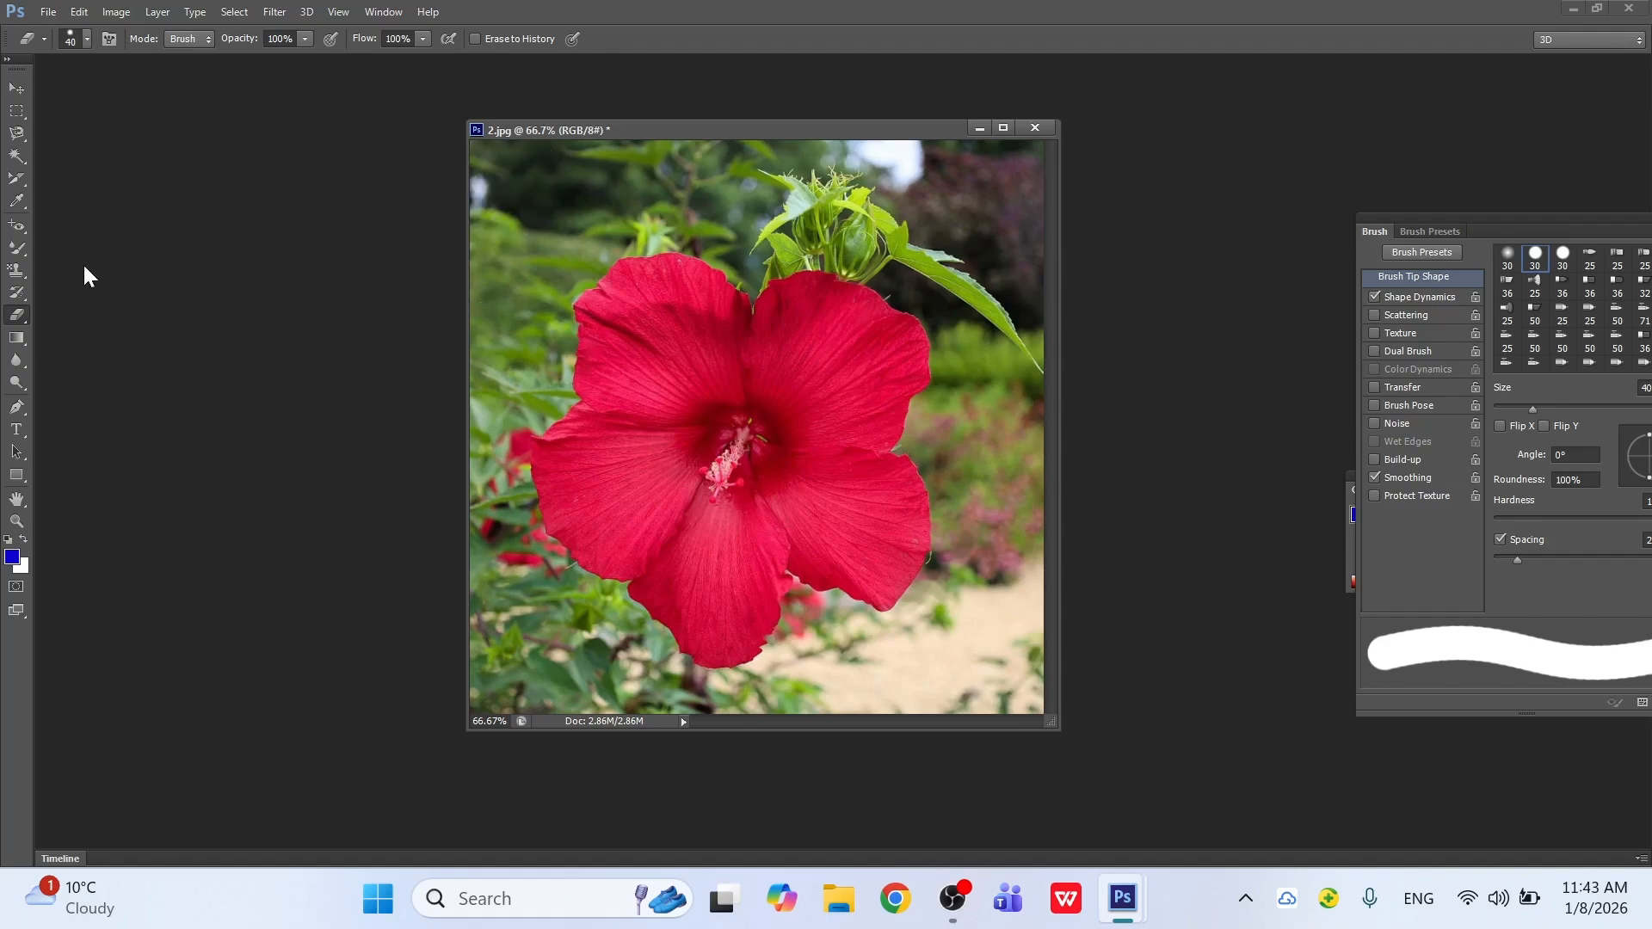
Step: Set the background color to red, b91111
right_click(16, 315)
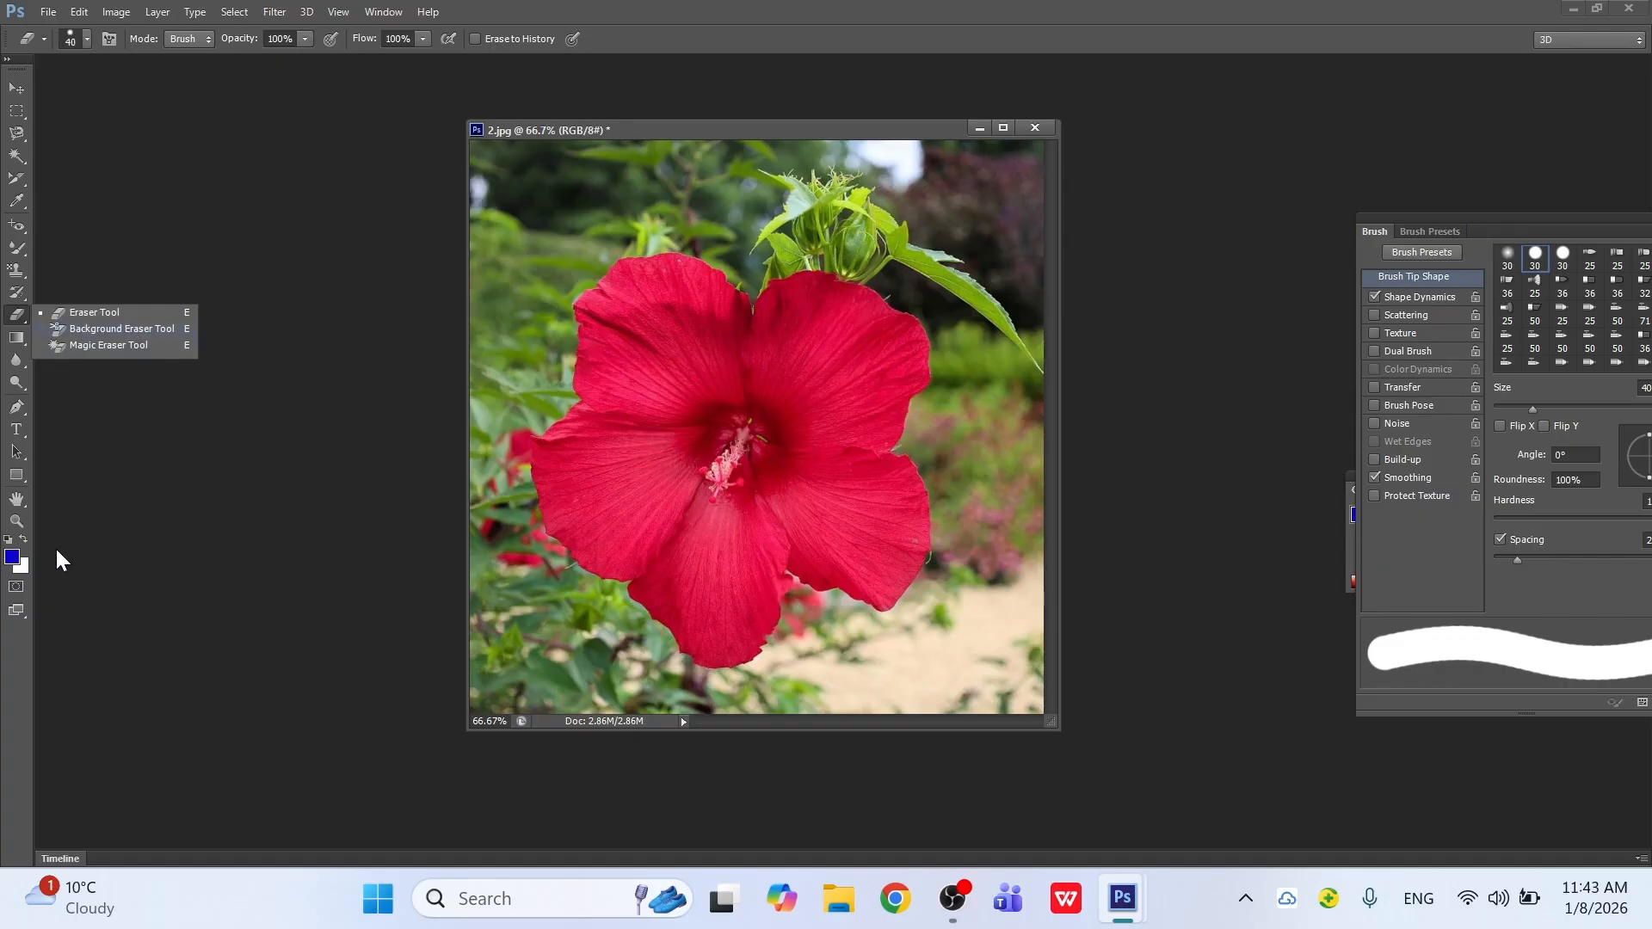
click(23, 565)
click(762, 381)
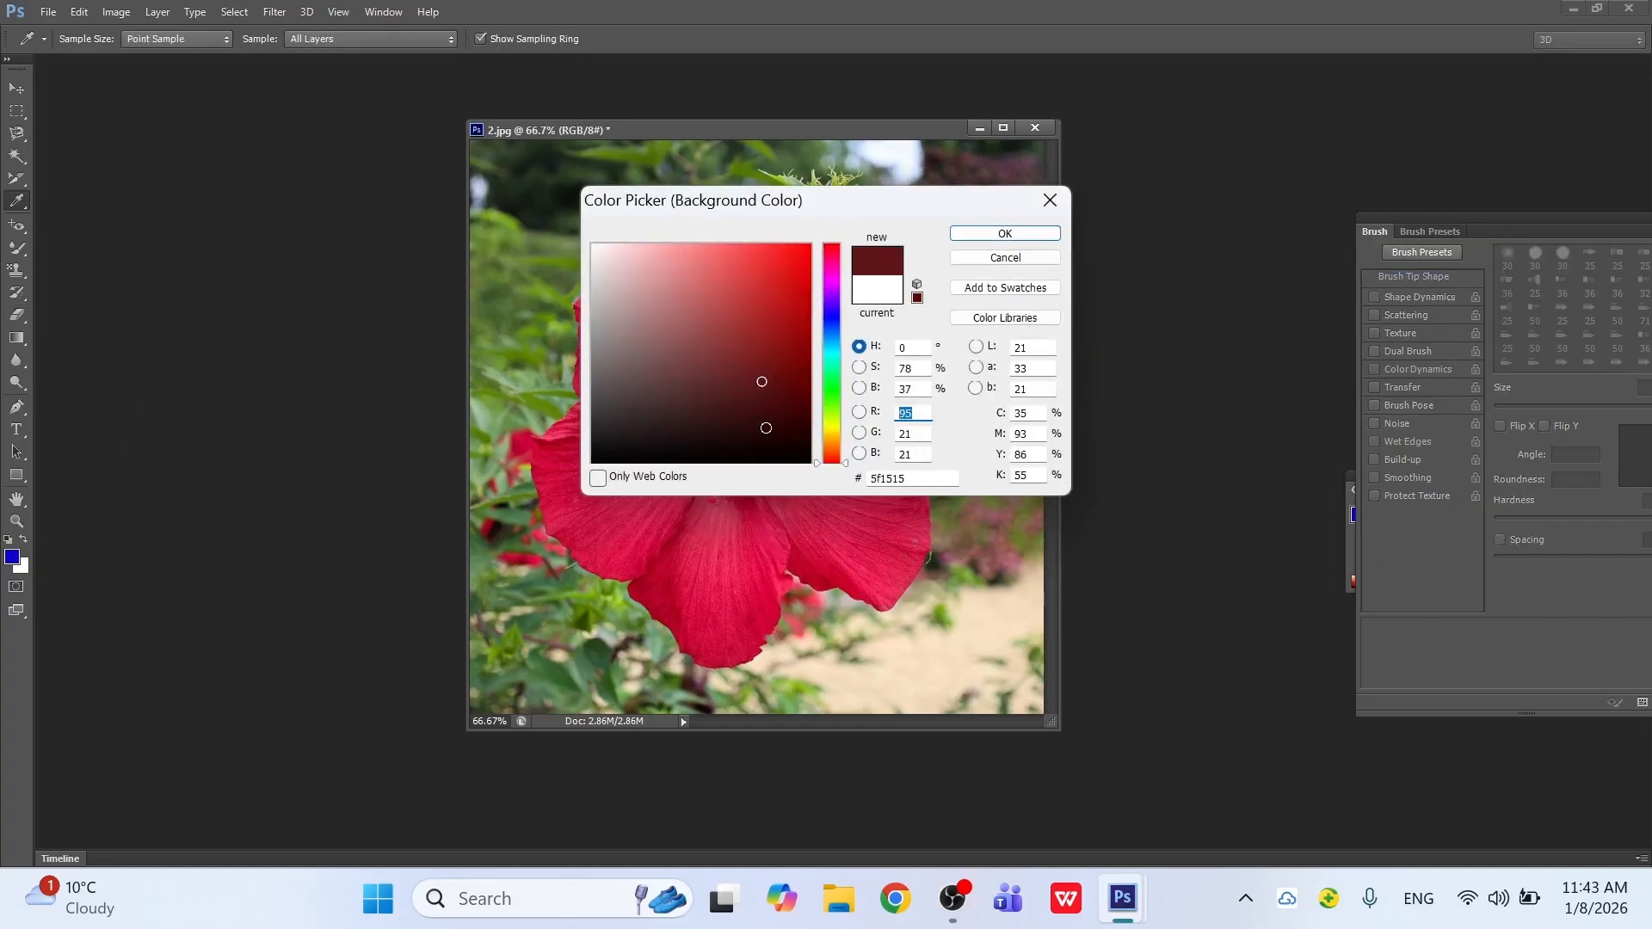
click(767, 428)
click(789, 369)
click(790, 304)
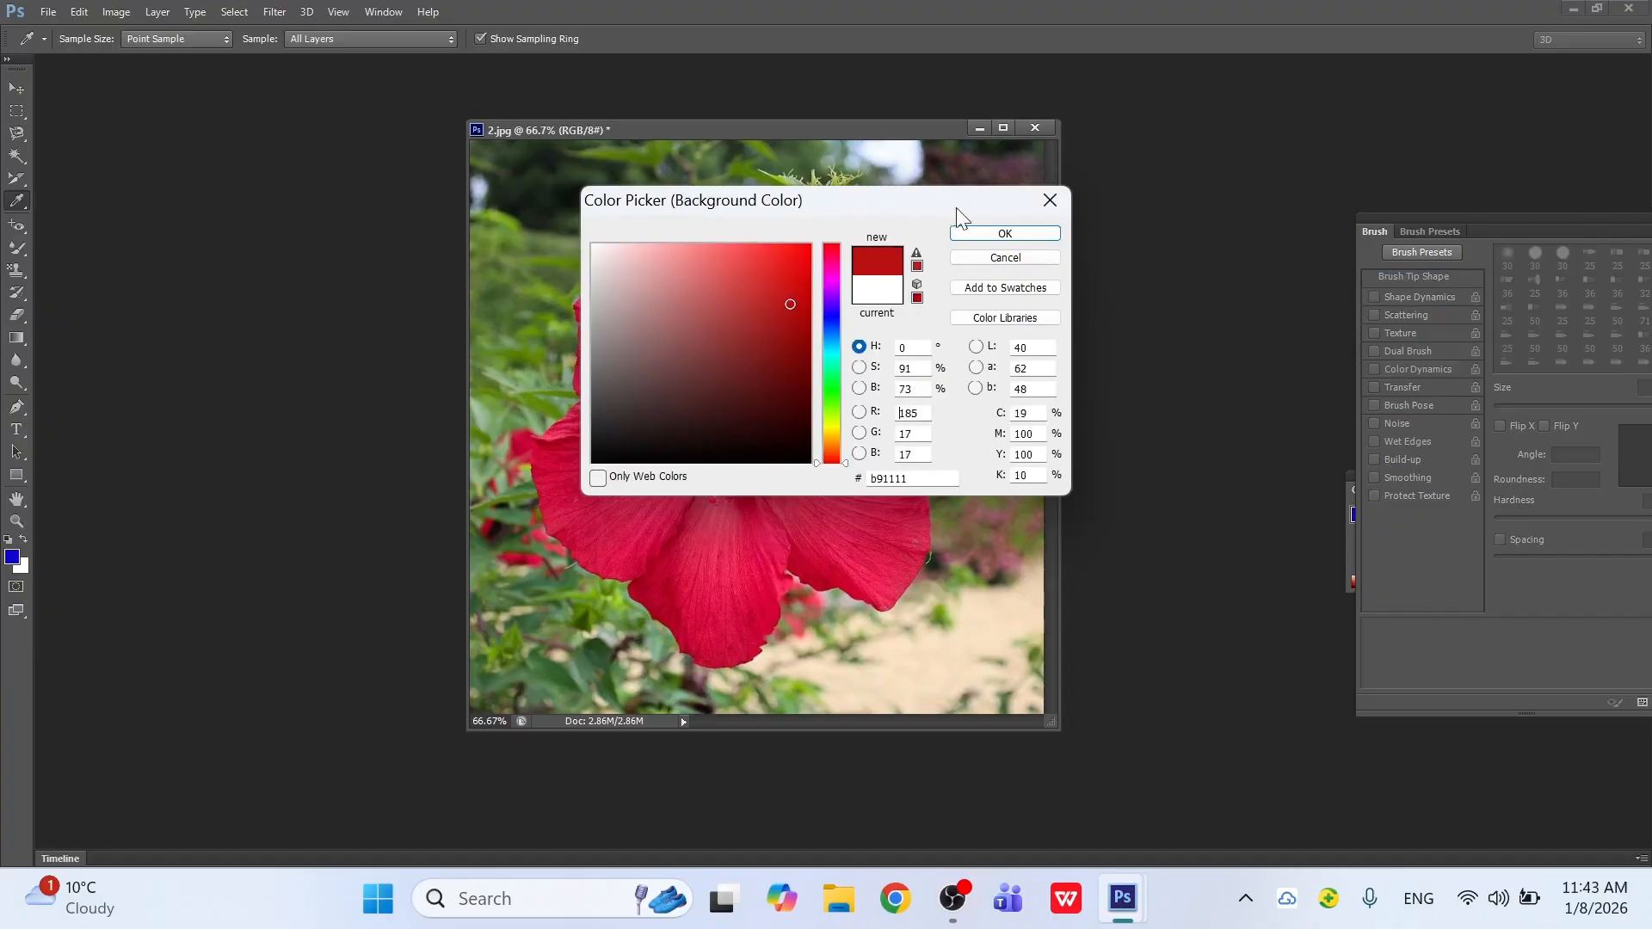
click(1005, 232)
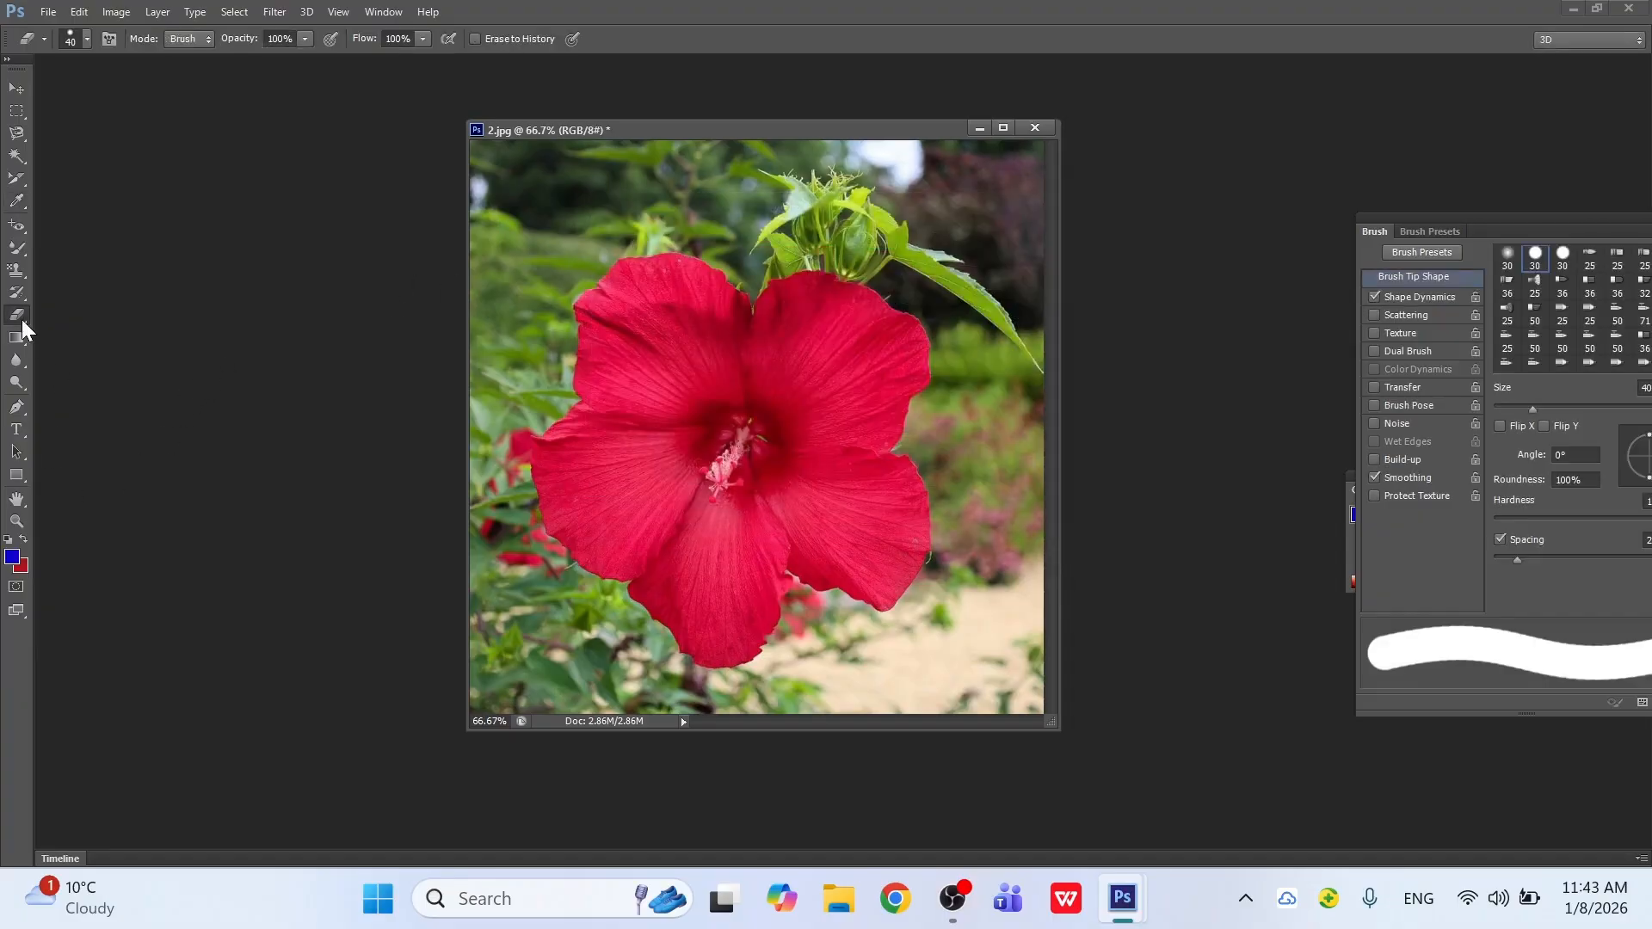
Step: Erase the photo's upper-left corner to the red background color with the Eraser tool, and undo it
right_click(21, 319)
click(84, 310)
click(474, 149)
mouse_move(475, 149)
mouse_down()
mouse_move(478, 254)
mouse_move(564, 159)
mouse_move(477, 152)
mouse_move(555, 147)
mouse_move(492, 221)
mouse_move(517, 161)
mouse_move(472, 211)
mouse_move(490, 178)
mouse_up()
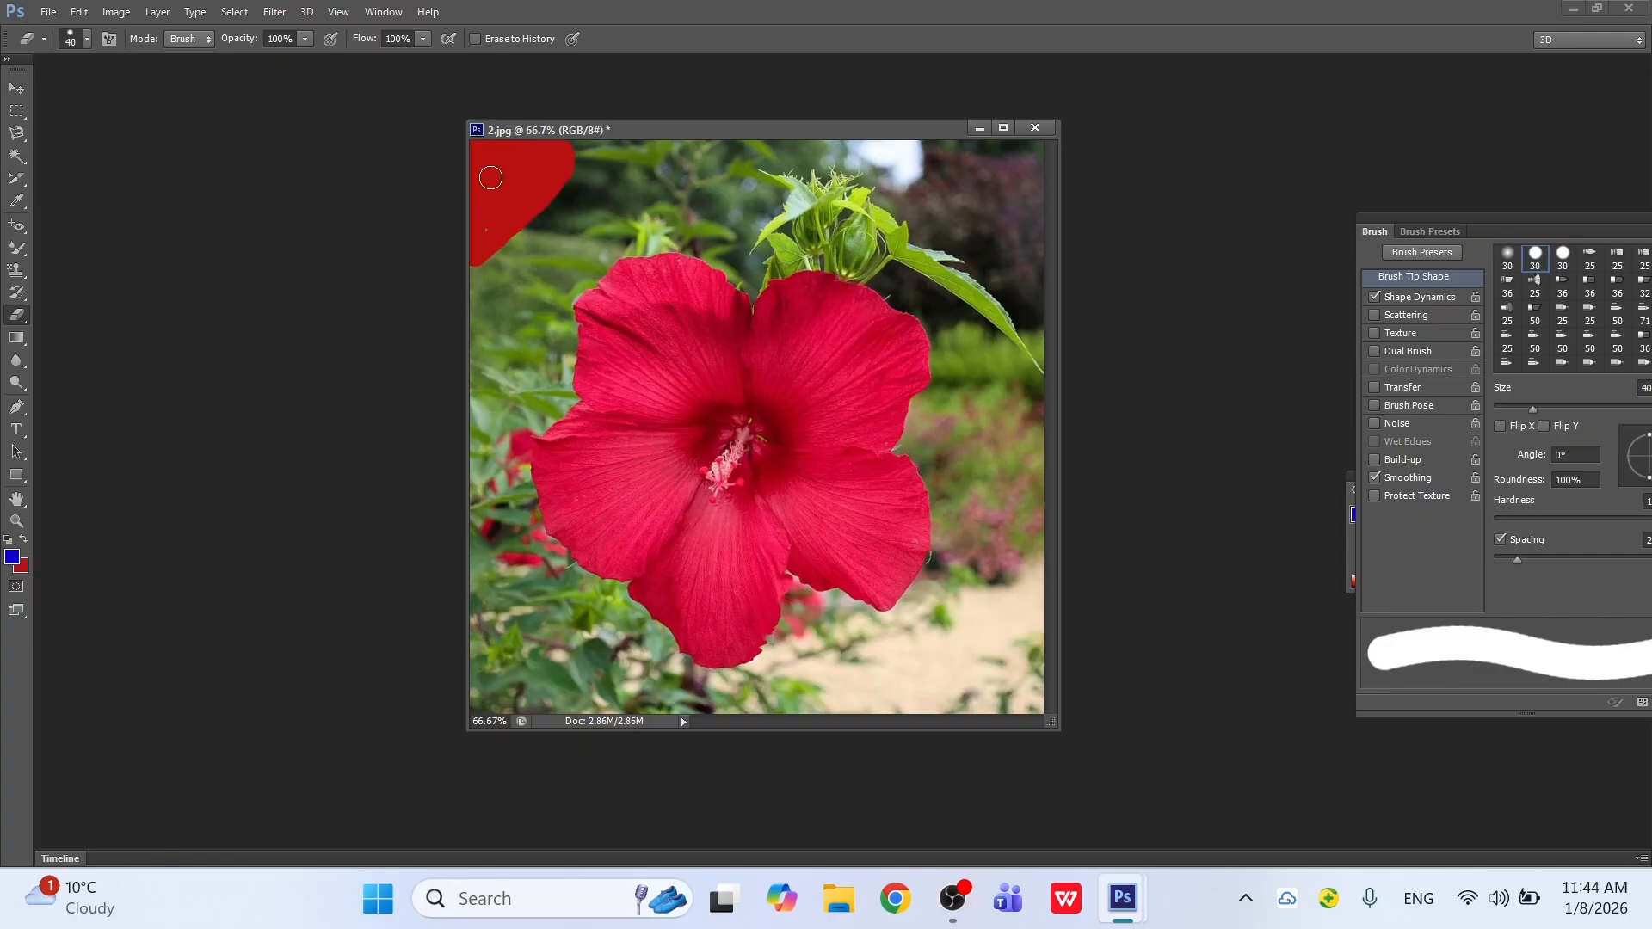
key(ctrl+z)
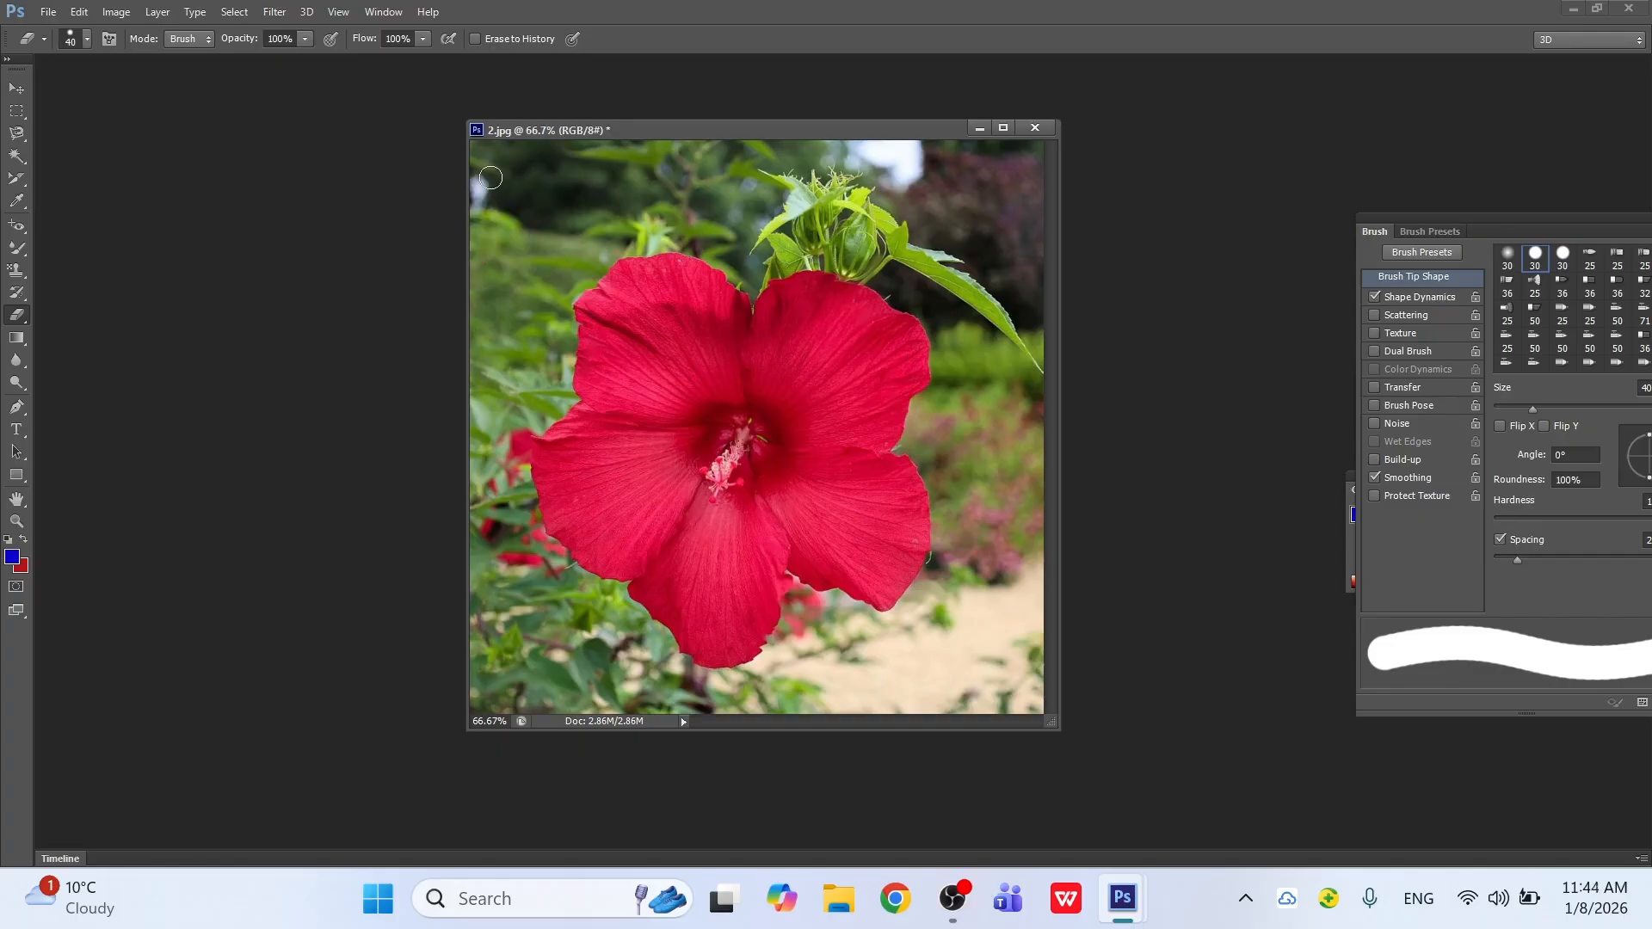
Step: Erase the photo's upper-left corner to transparency with the Background Eraser at 35 px and 50% tolerance
right_click(29, 317)
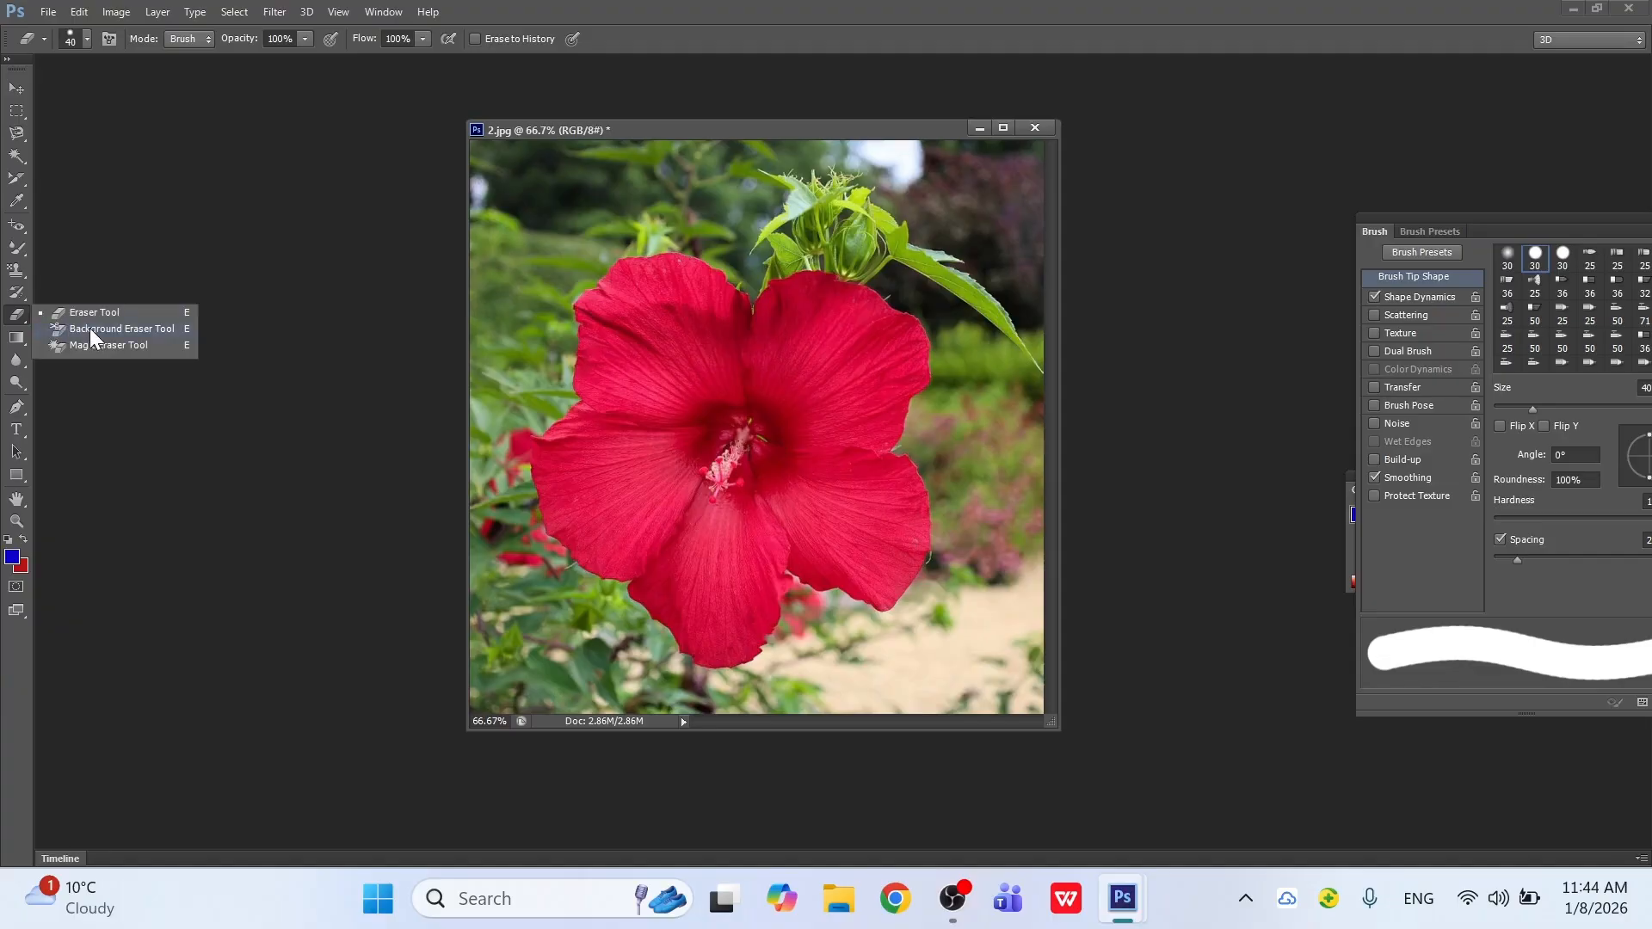
click(152, 328)
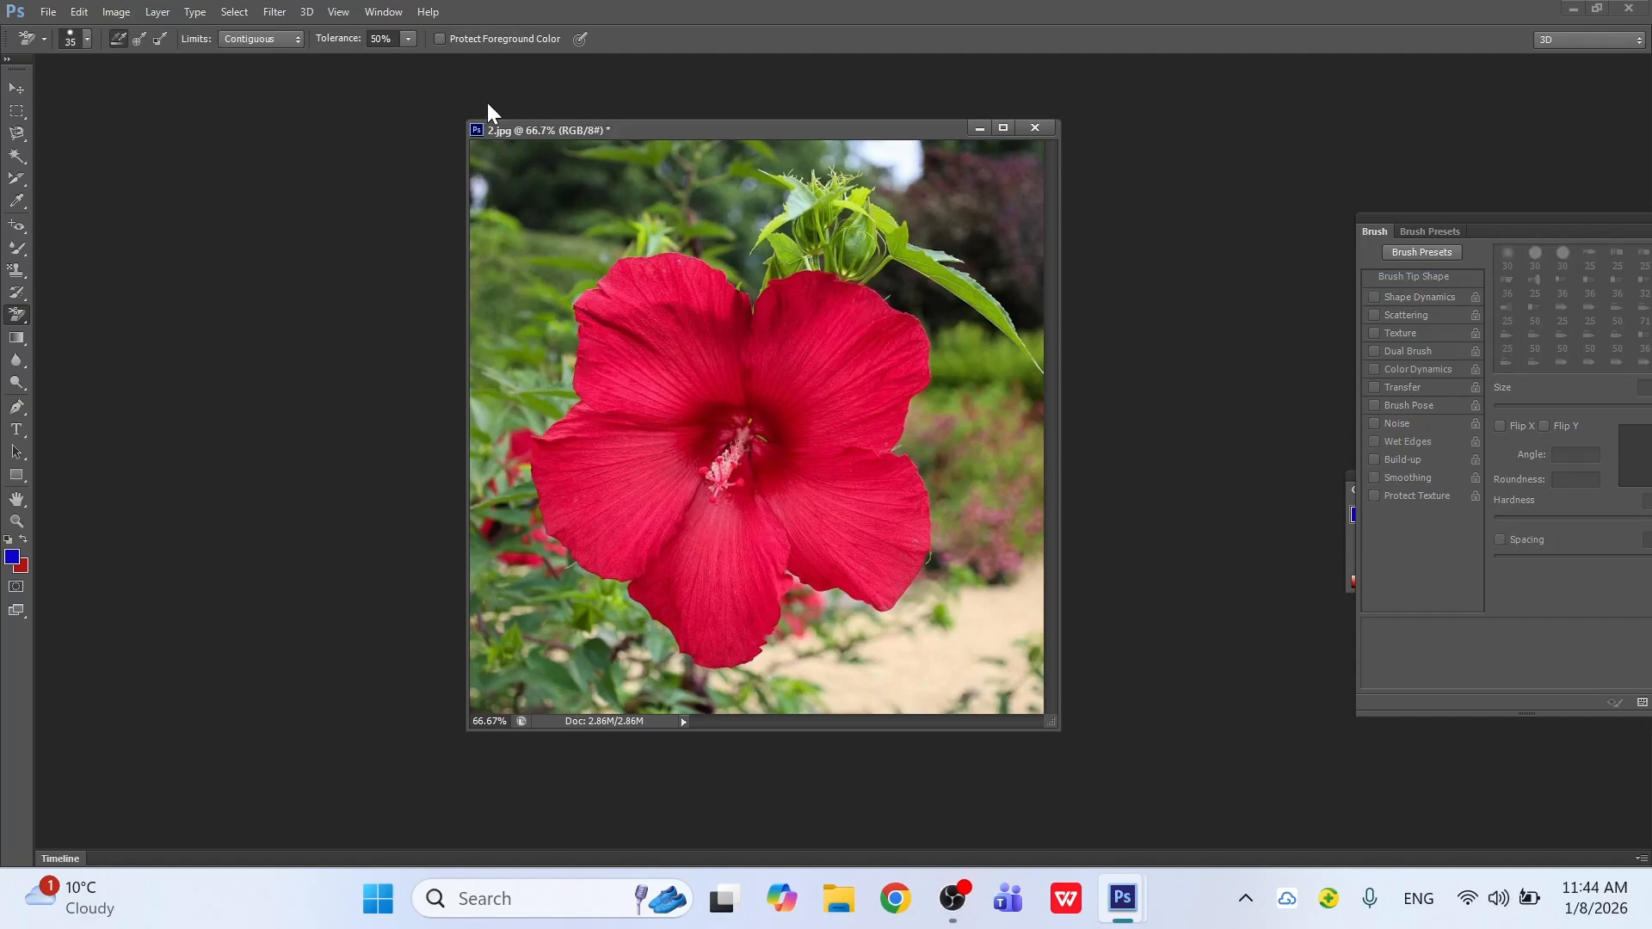
mouse_move(472, 150)
mouse_down()
mouse_move(473, 293)
mouse_move(684, 178)
mouse_move(646, 170)
mouse_move(665, 144)
mouse_move(555, 138)
mouse_move(609, 151)
mouse_move(495, 155)
mouse_move(519, 131)
mouse_move(491, 227)
mouse_move(561, 203)
mouse_move(575, 215)
mouse_move(550, 240)
mouse_move(581, 222)
mouse_move(585, 190)
mouse_move(539, 195)
mouse_move(580, 218)
mouse_move(633, 186)
mouse_up()
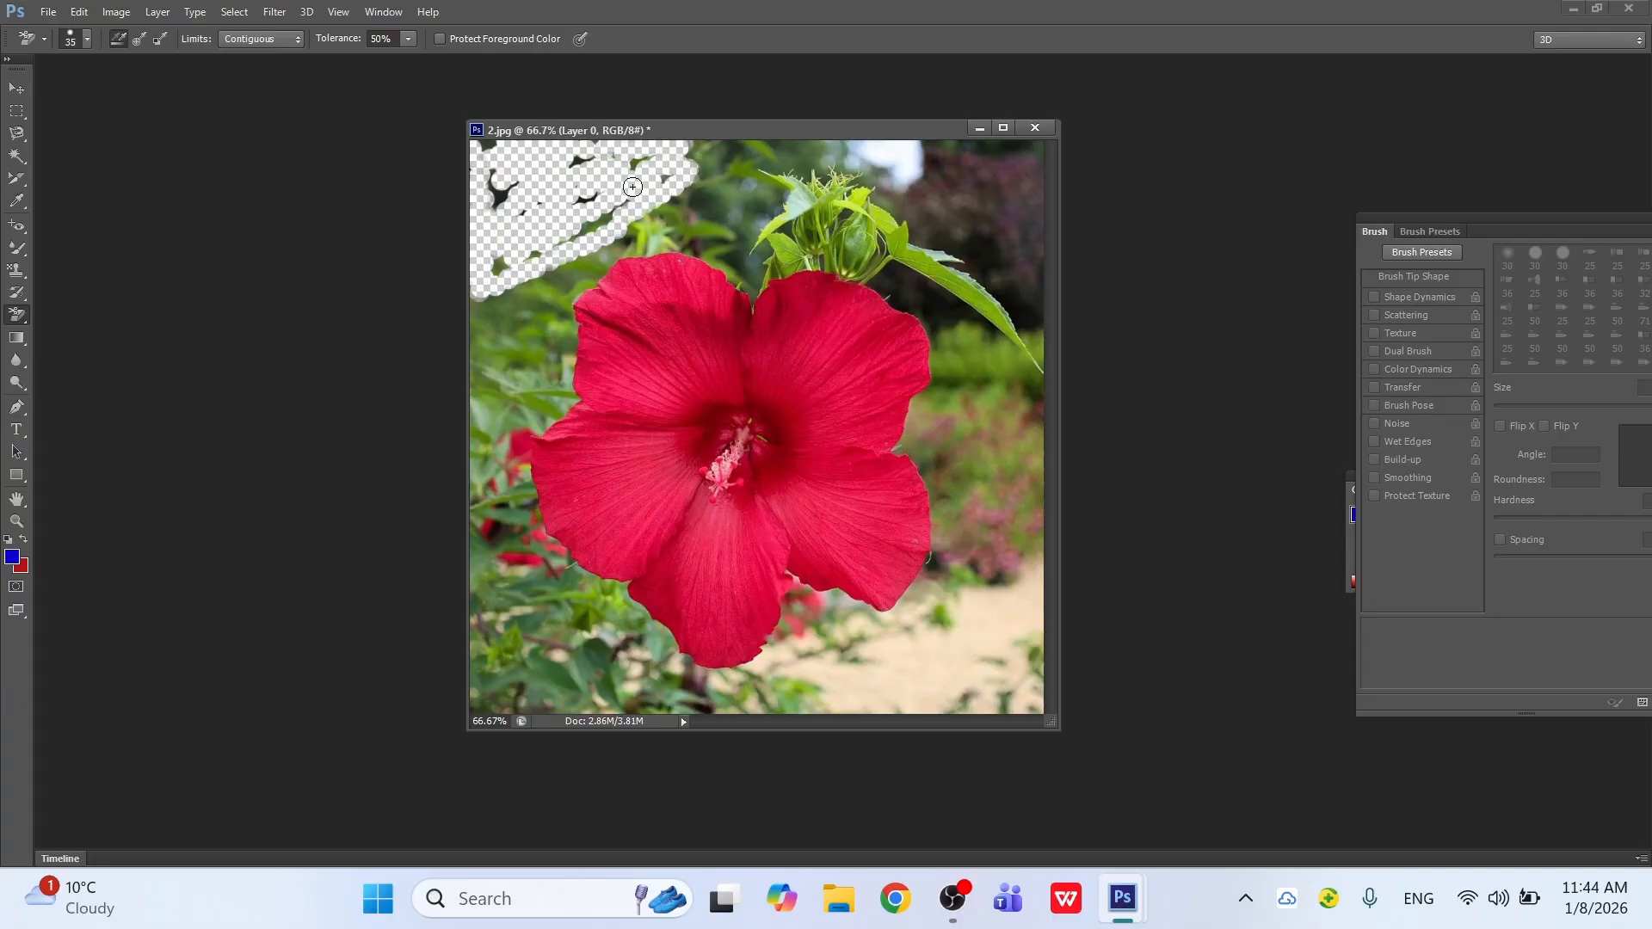
Step: Undo all the Background Eraser strokes on the flower photo
key(ctrl+alt+z)
key(ctrl+alt+z)
key(ctrl+alt+z)
key(ctrl+alt+z)
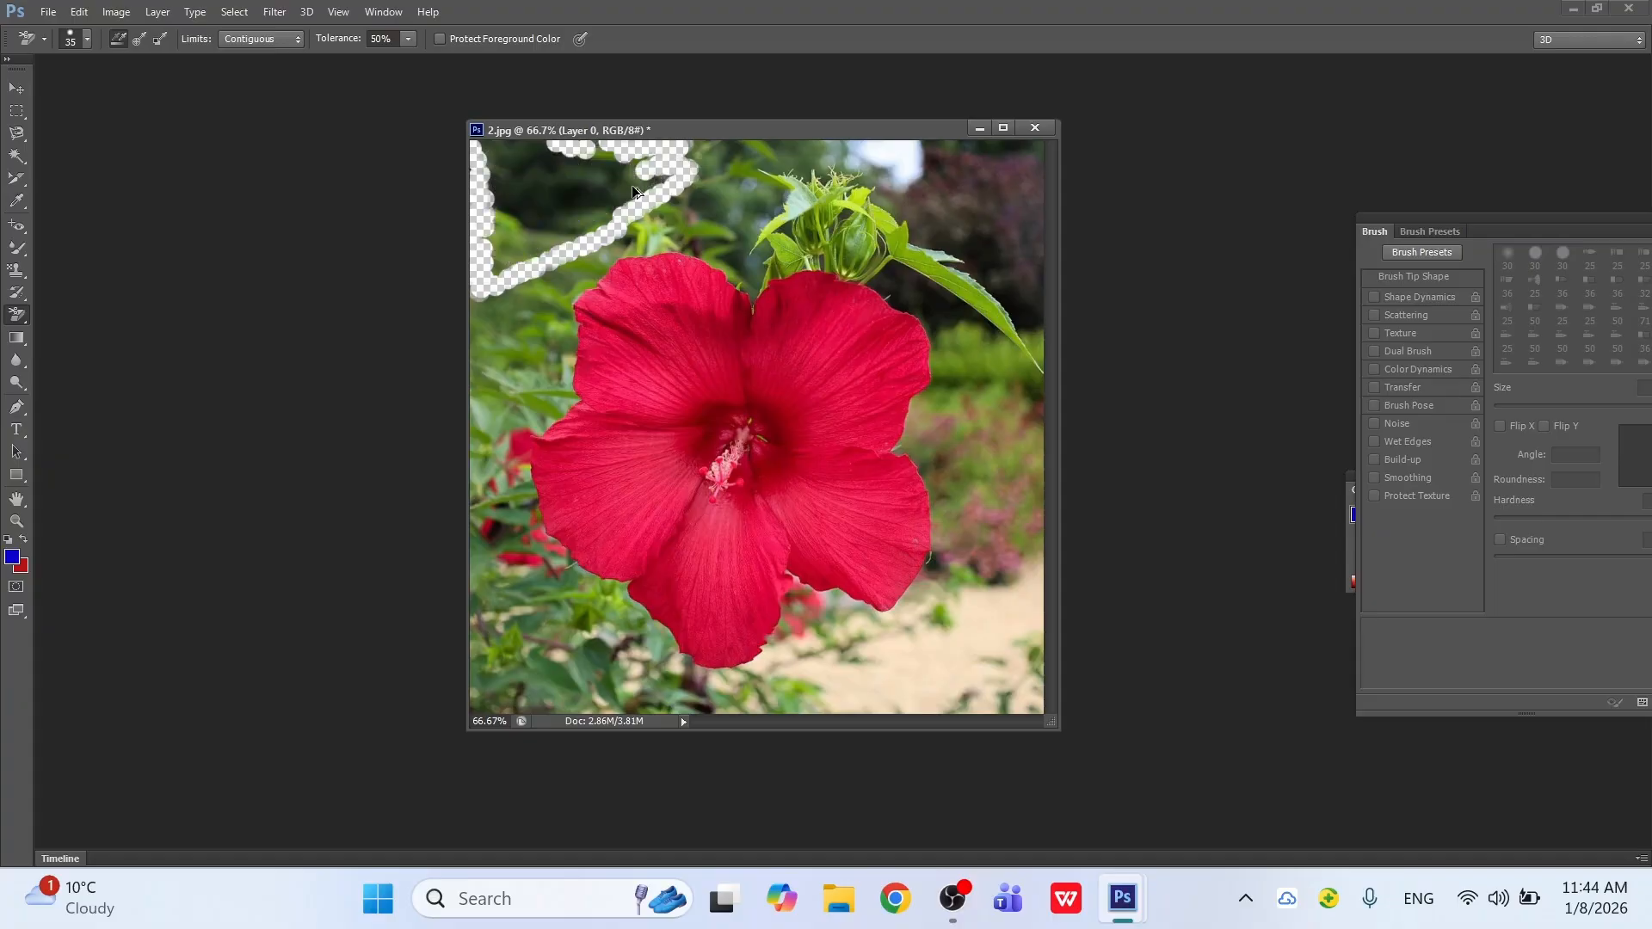
key(ctrl+z)
key(ctrl+alt+z)
key(ctrl+alt+z)
key(ctrl+alt+z)
key(ctrl+alt+z)
key(ctrl+alt+z)
key(ctrl+alt+z)
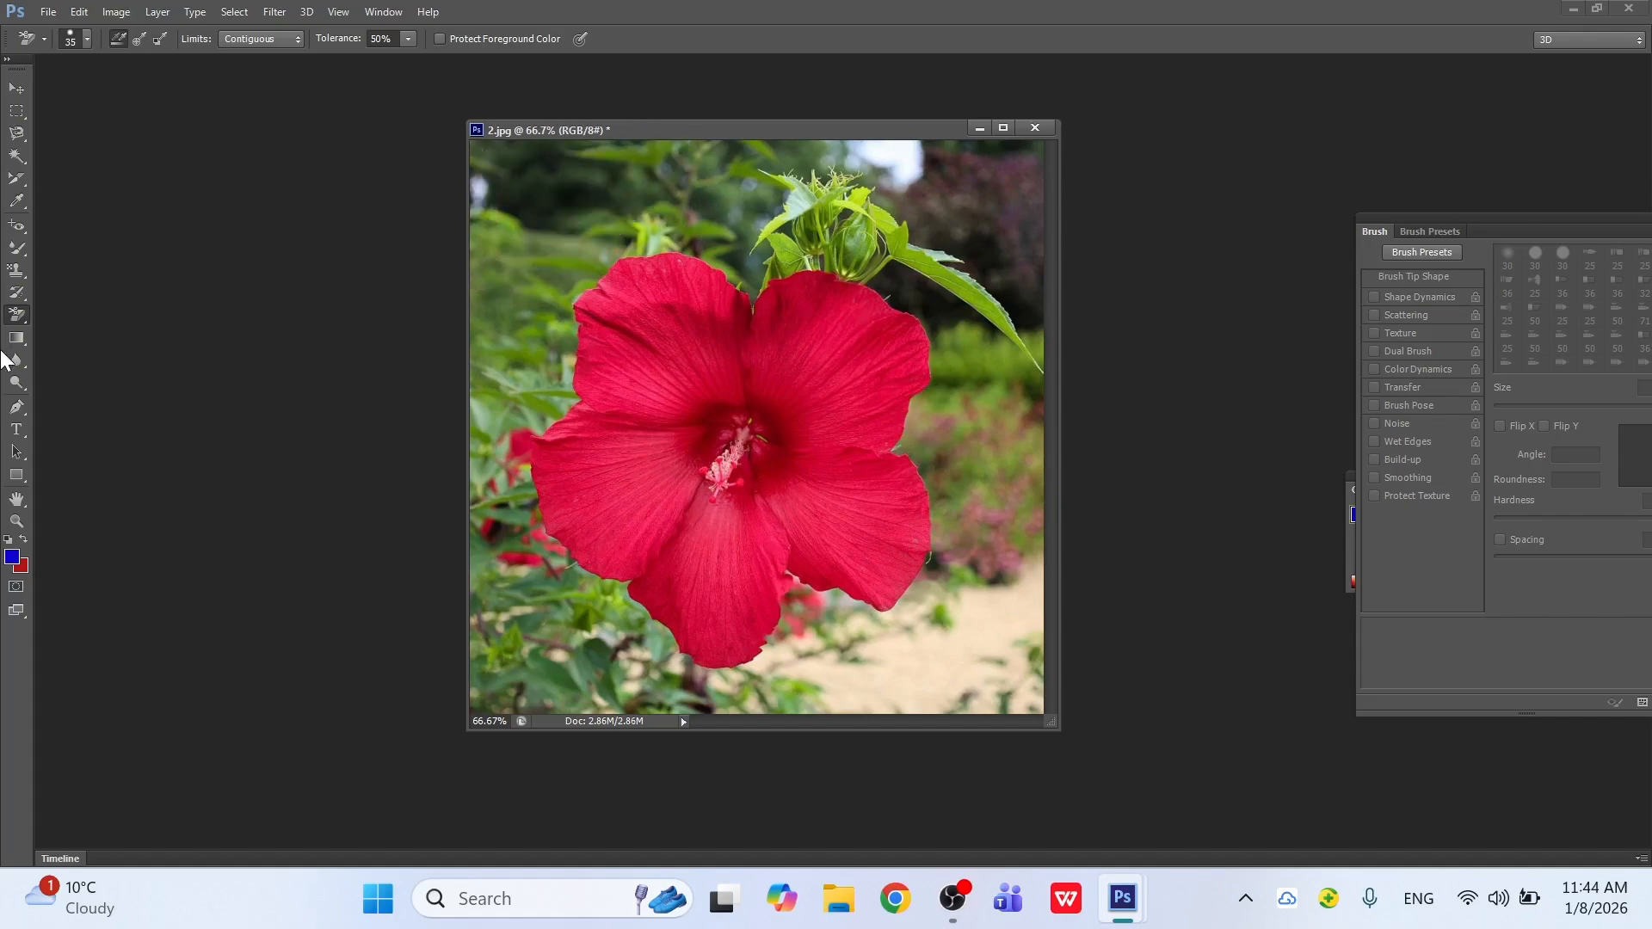
Step: Erase patches of the petals, foliage and sandy ground to transparency with the Magic Eraser at tolerance 32, contiguous
right_click(13, 316)
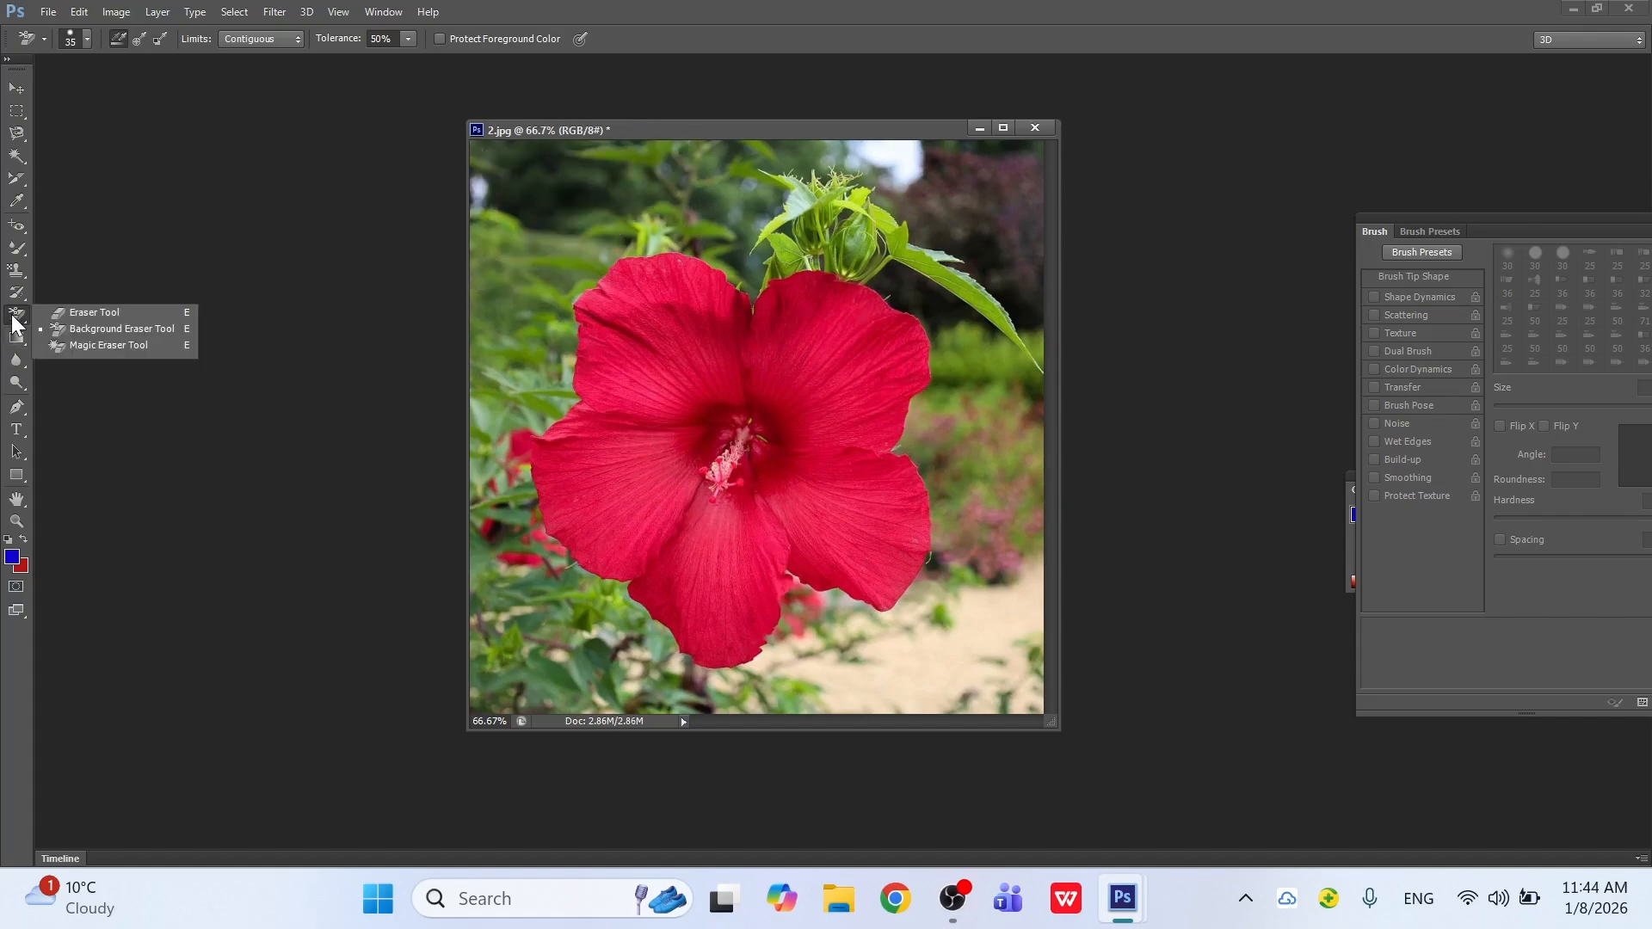
click(106, 344)
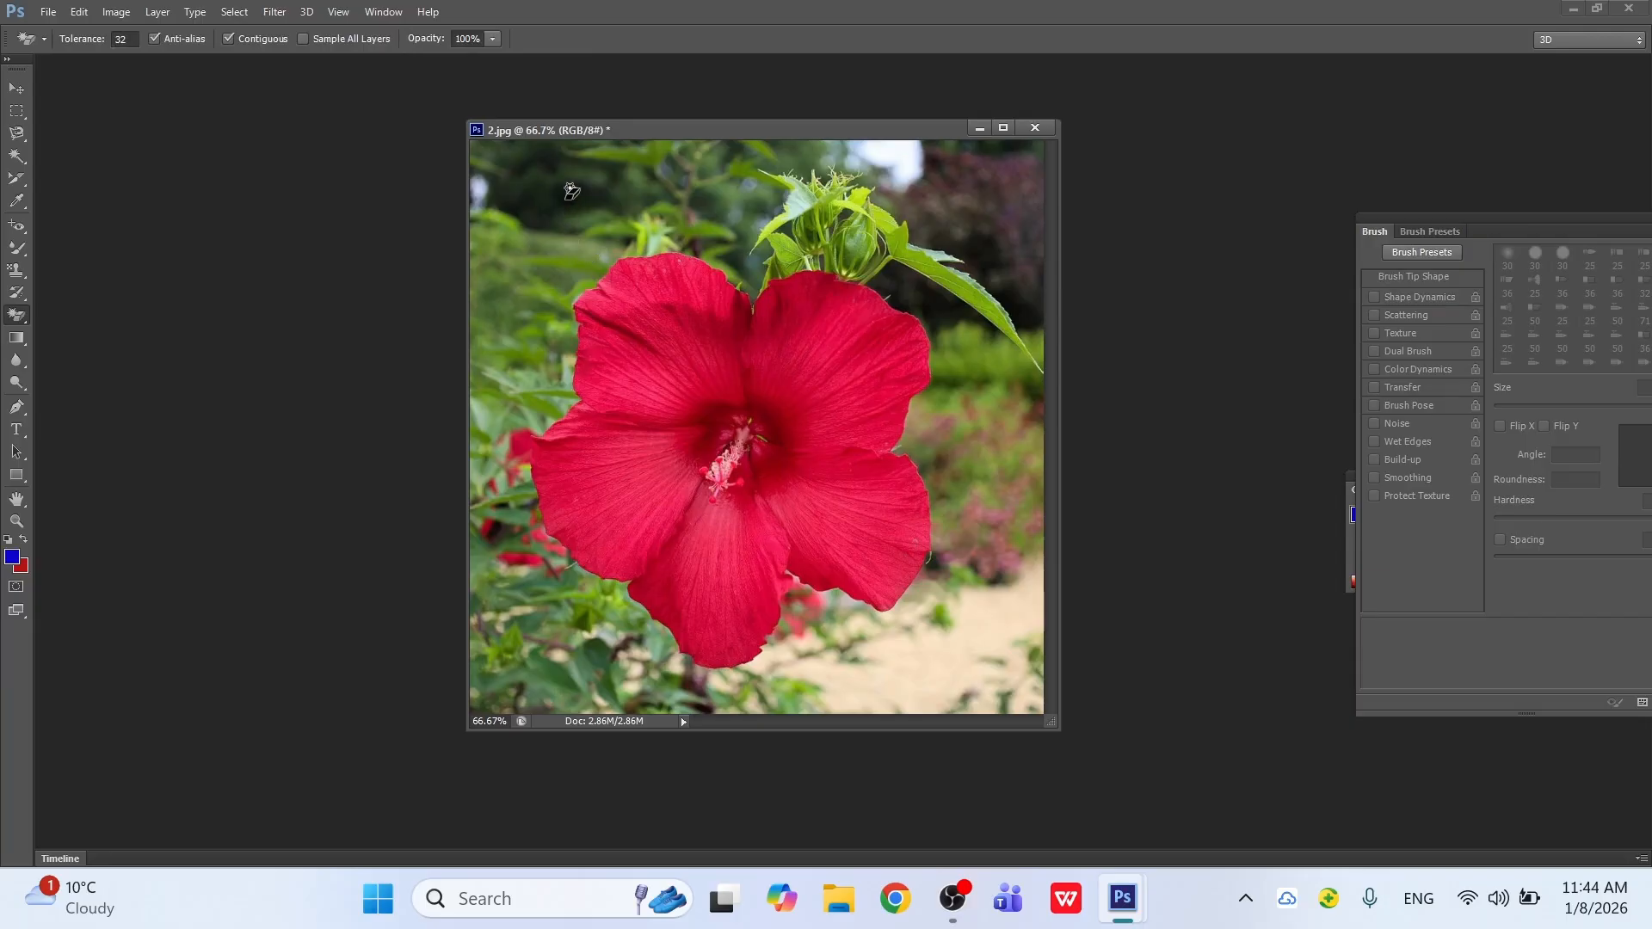
click(566, 219)
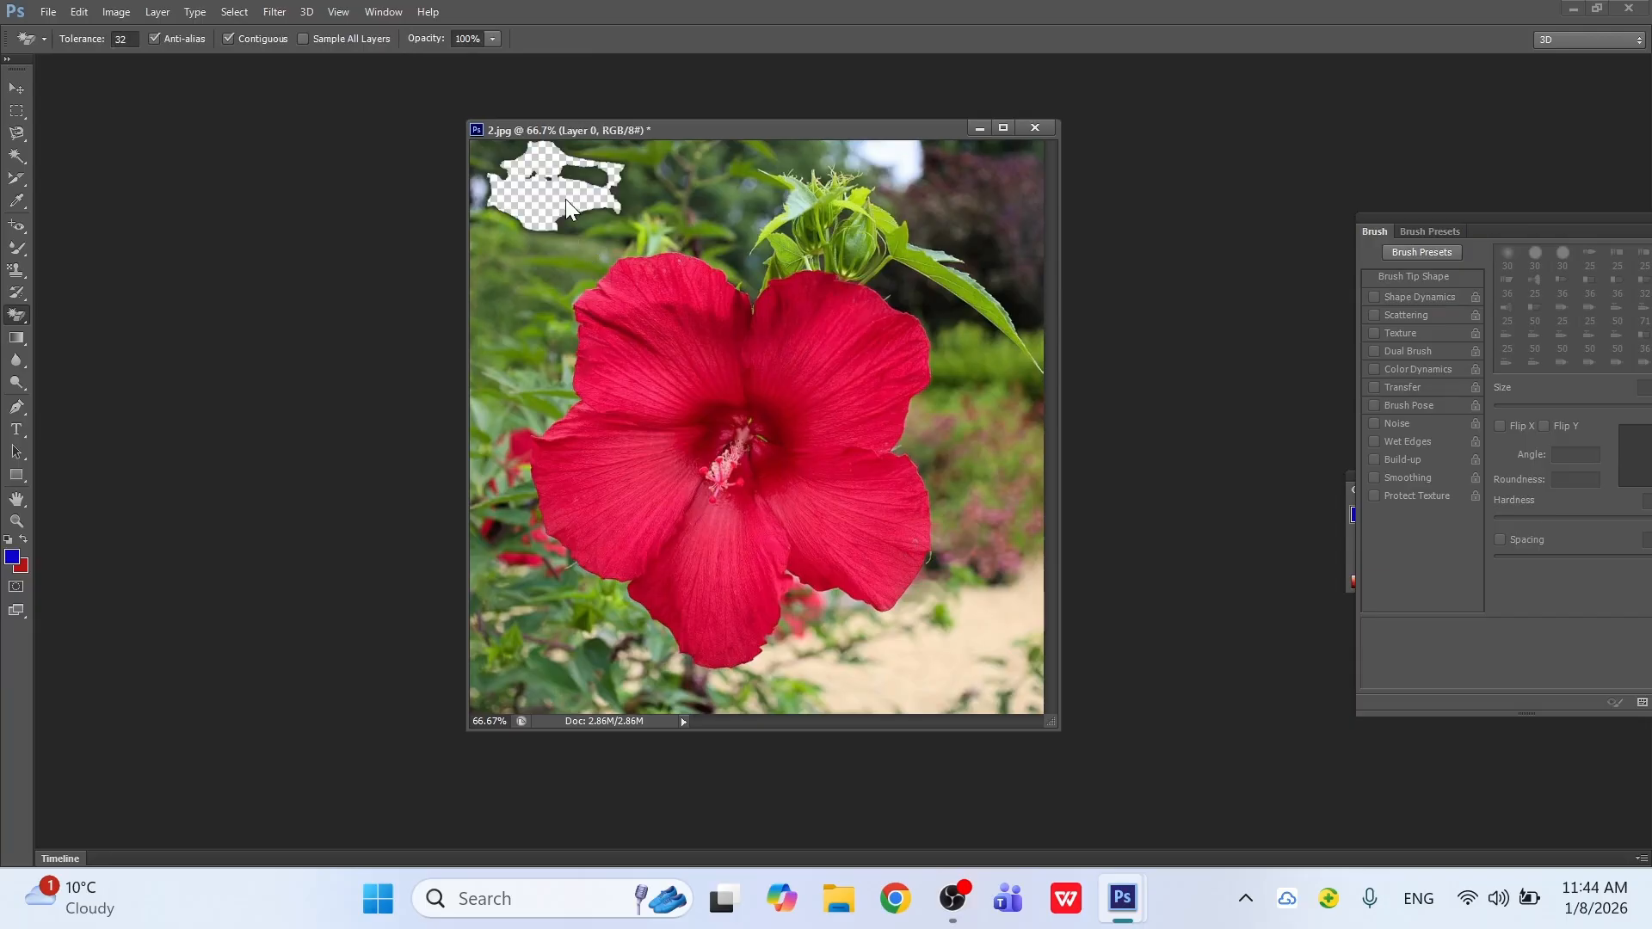
click(869, 332)
click(999, 230)
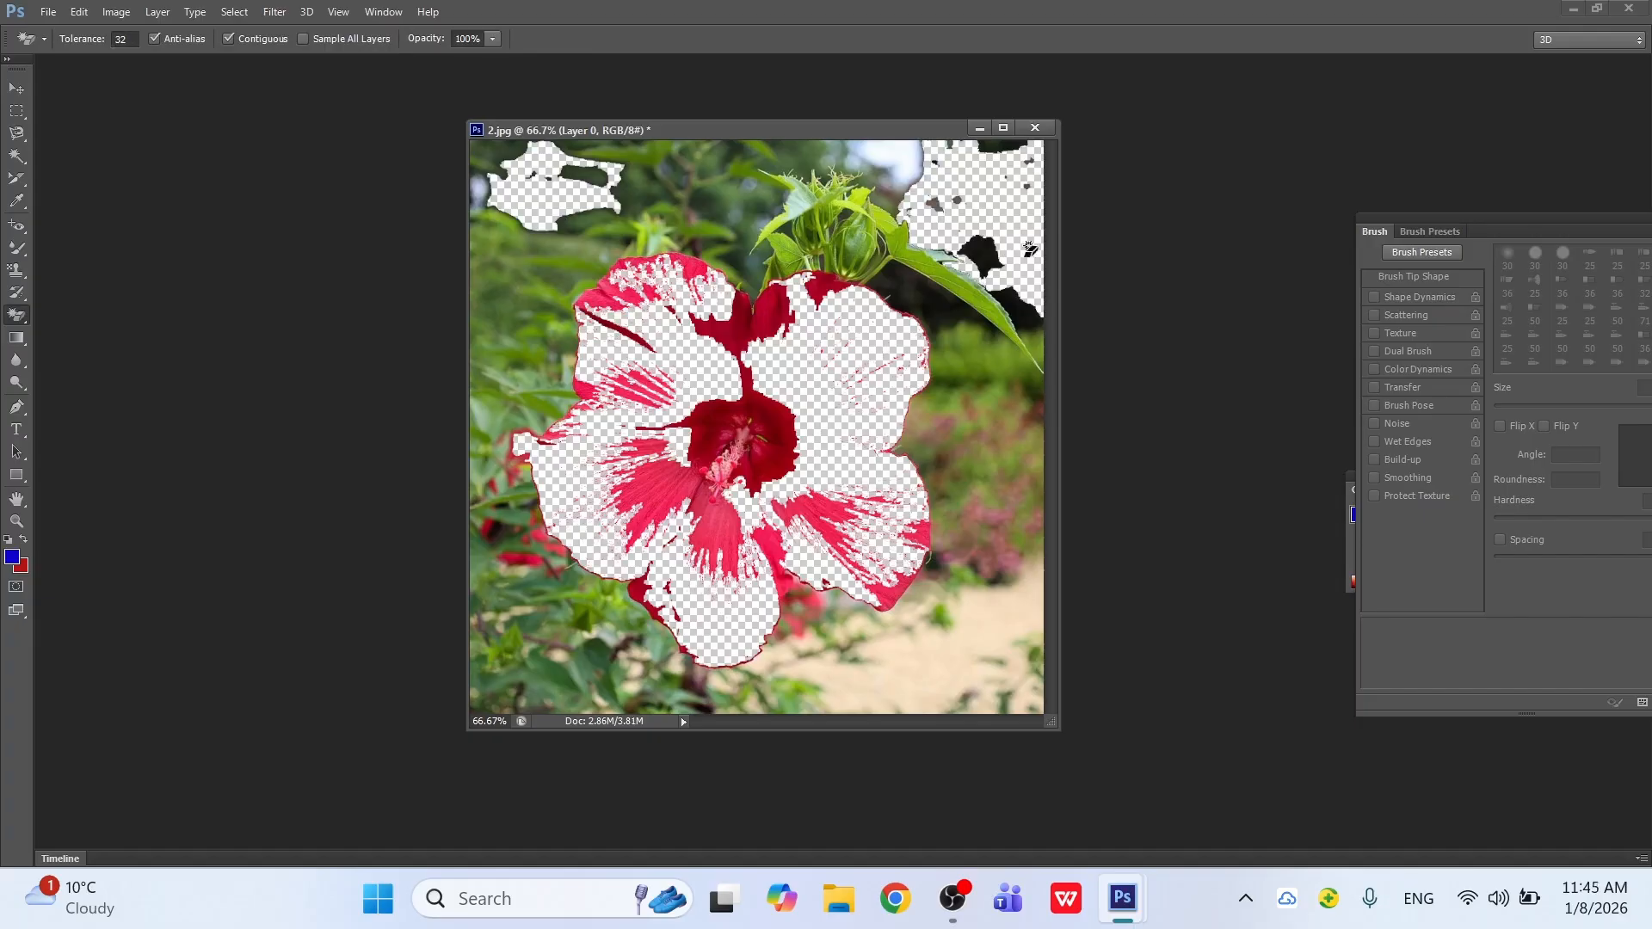
click(1005, 492)
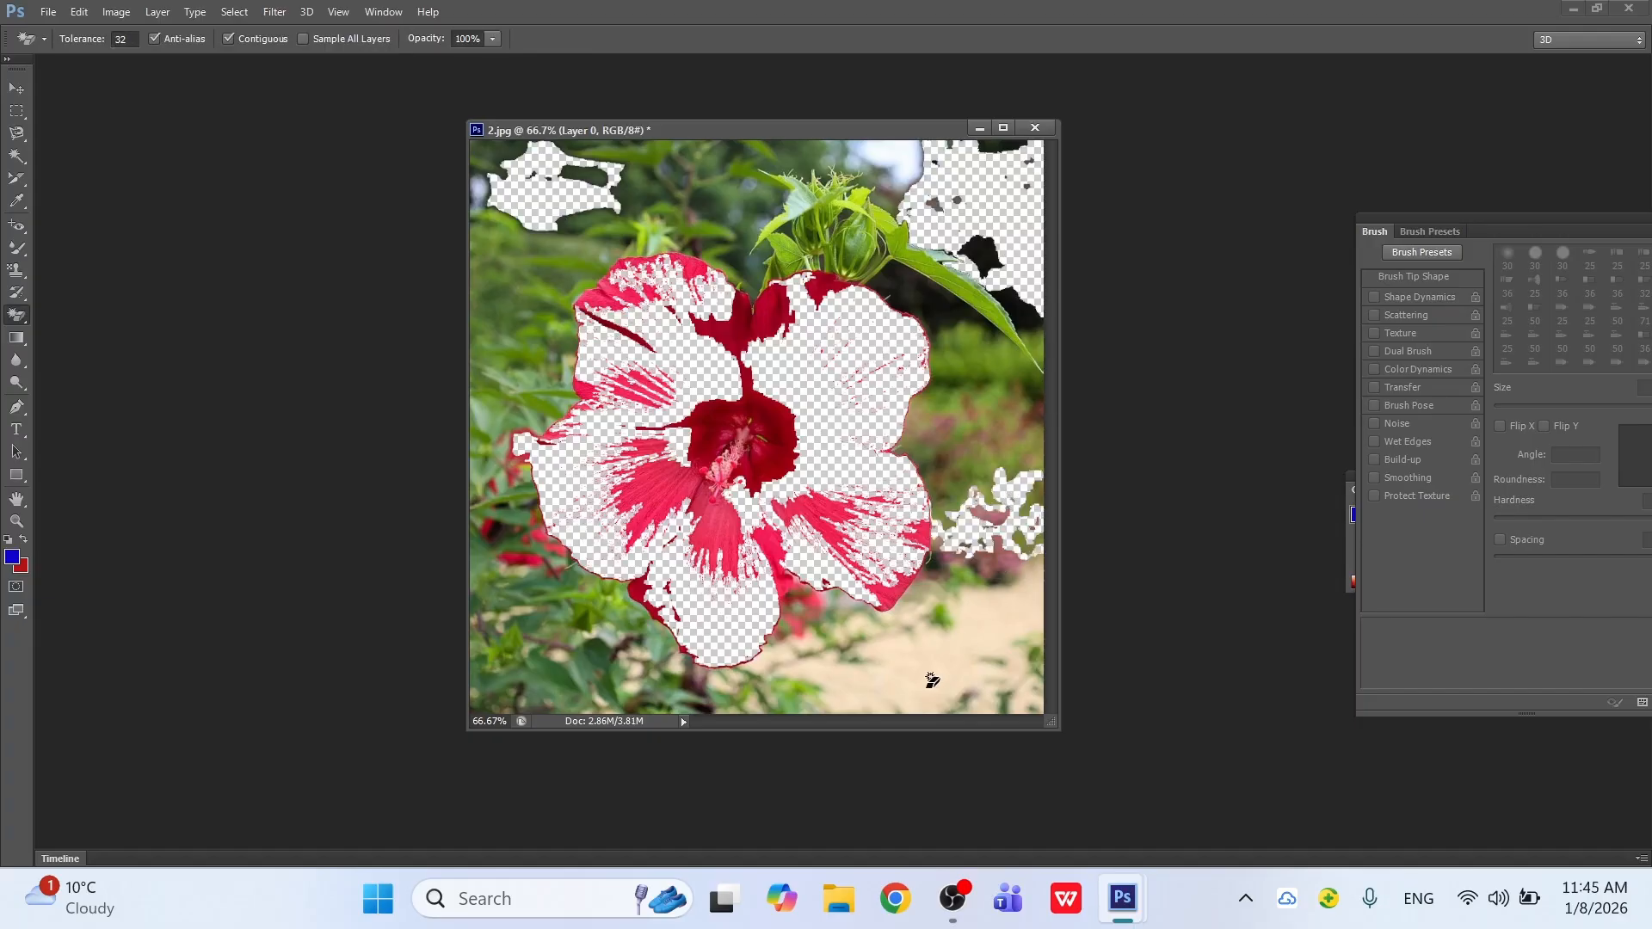
click(969, 657)
click(544, 648)
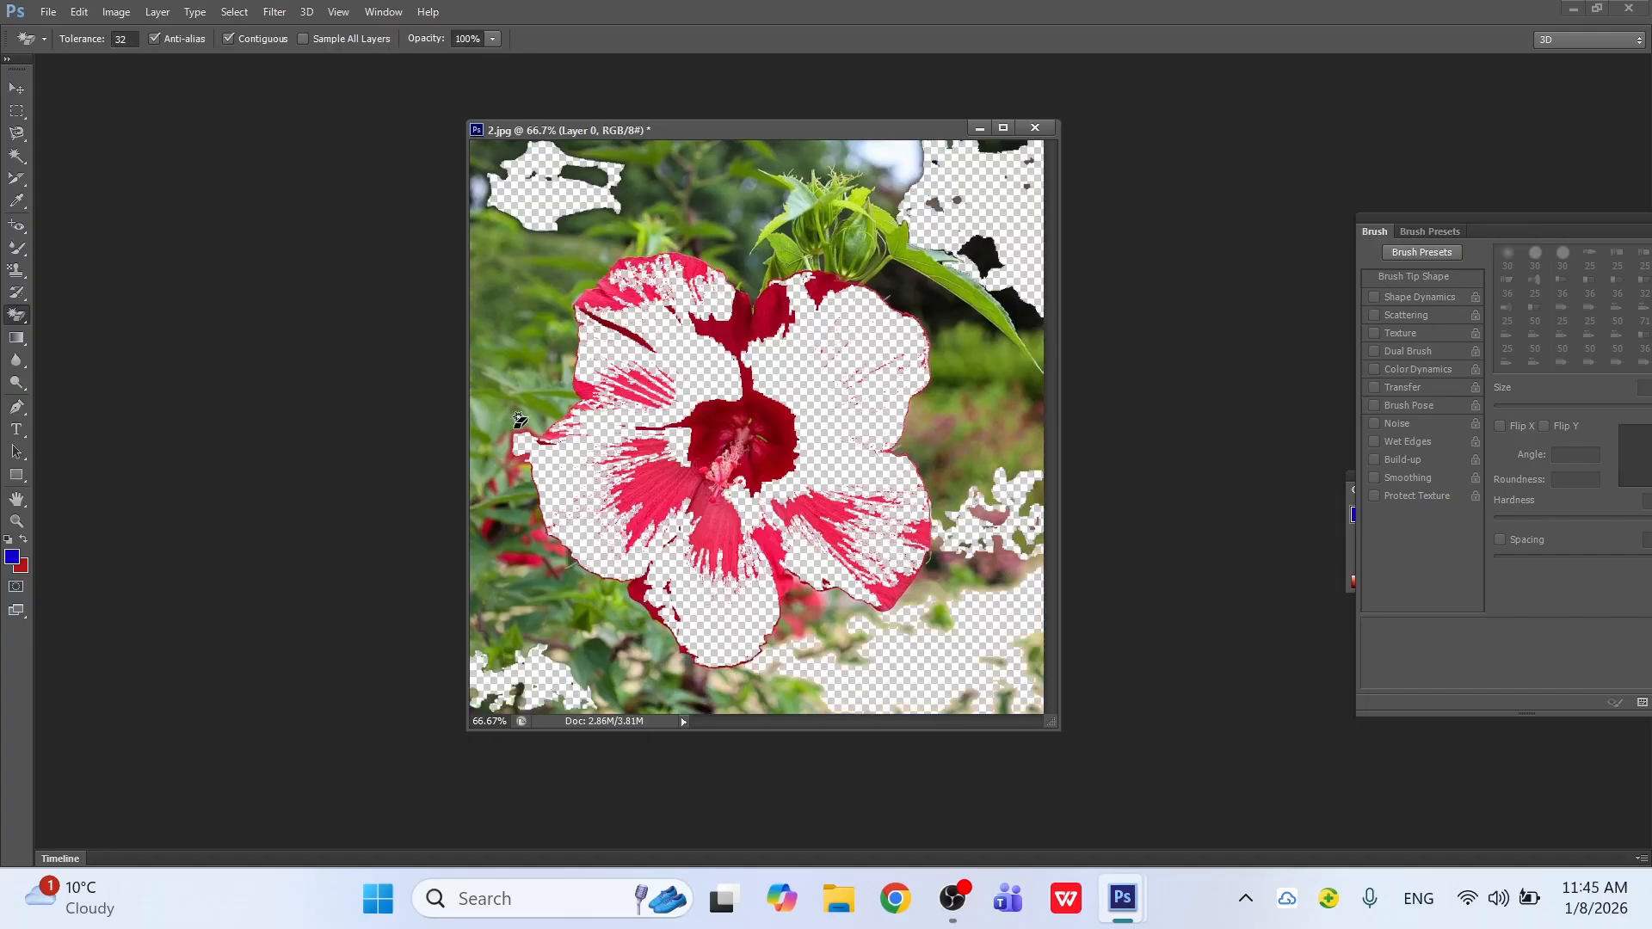
click(520, 379)
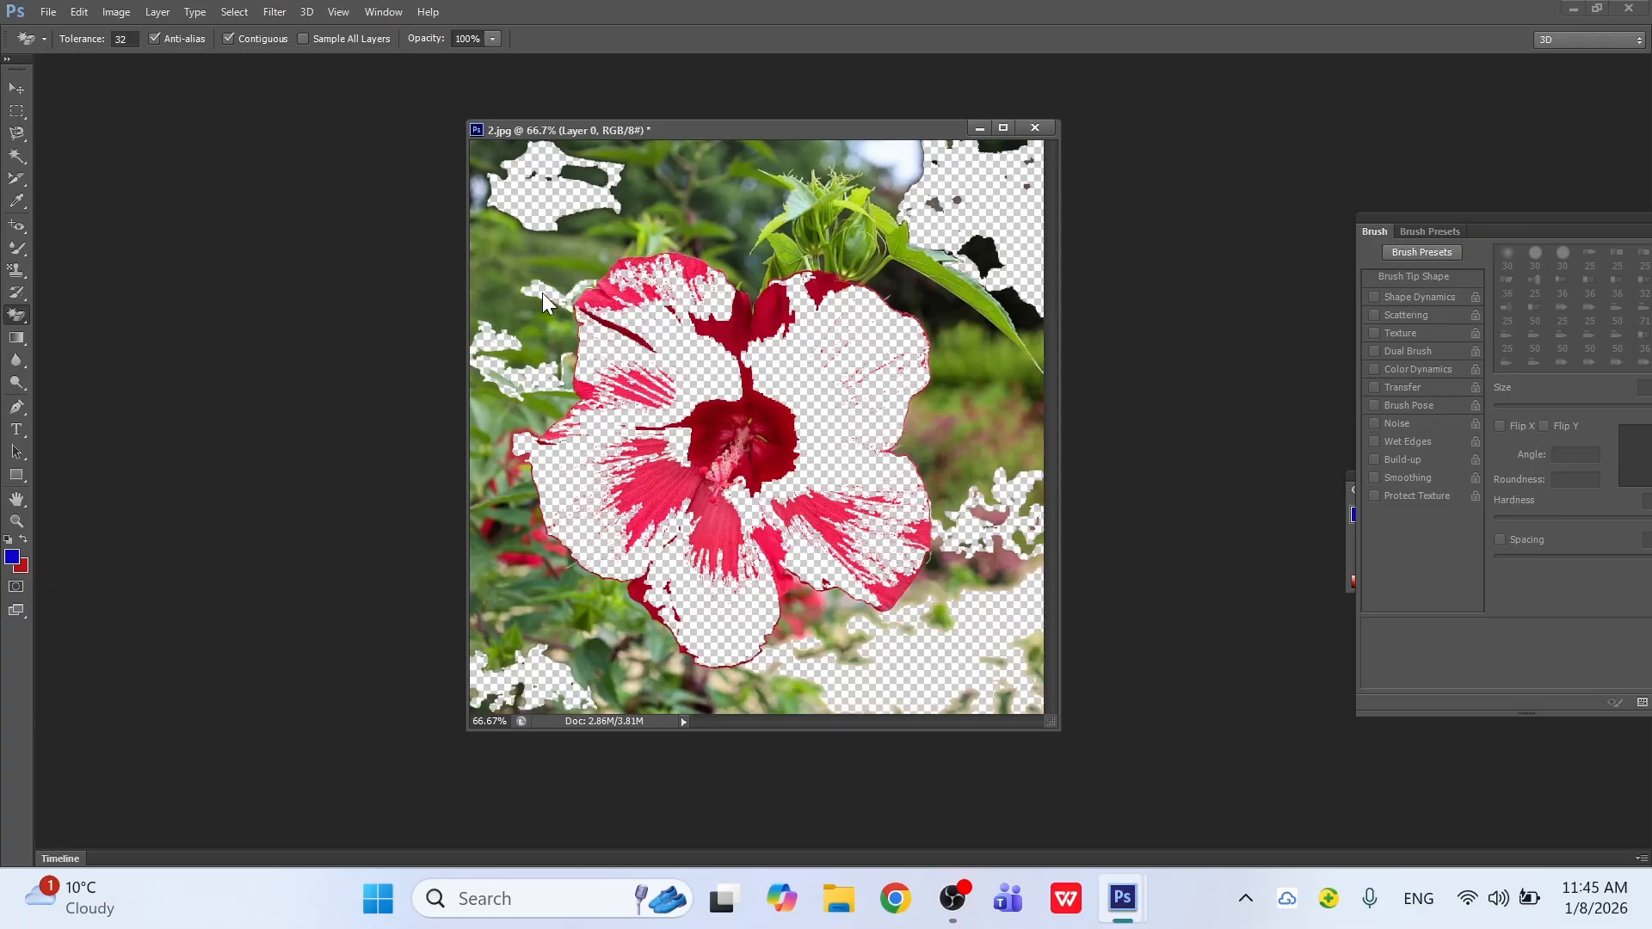
Step: Undo all the Magic Eraser erasures and the earlier edits that restored the crisp petal edges on the flower photo
key(ctrl+alt+z)
key(ctrl+alt+z)
key(ctrl+alt+z)
key(ctrl+alt+z)
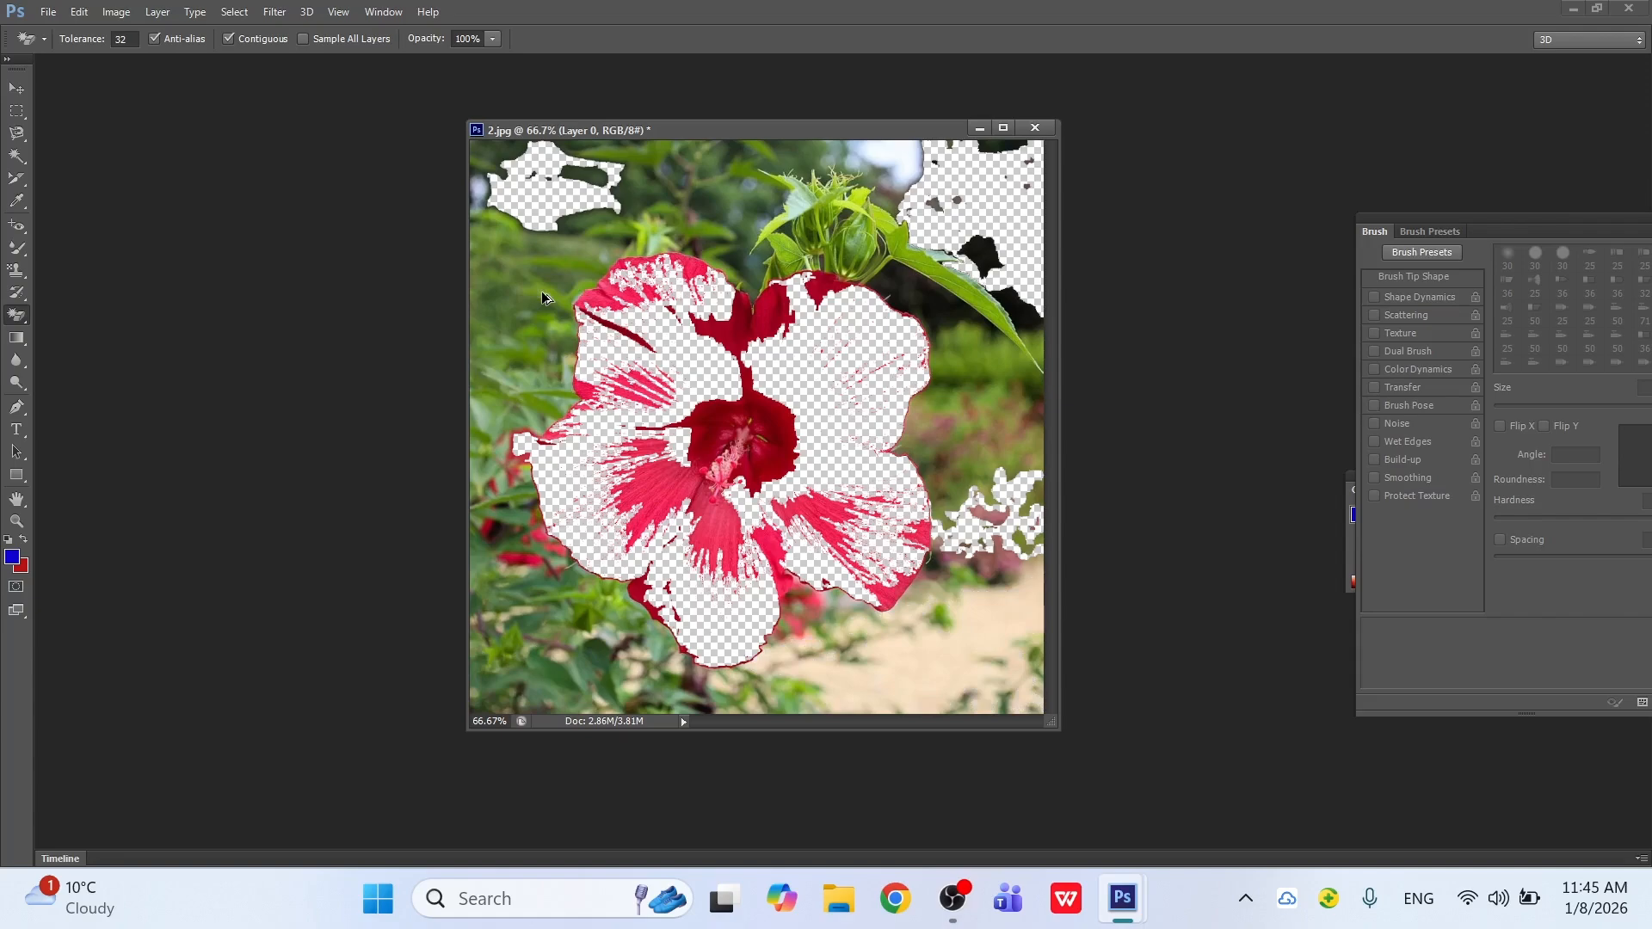
key(ctrl+alt+z)
key(ctrl+alt+z)
key(ctrl+alt+z)
key(ctrl+alt+z)
key(ctrl+alt+z)
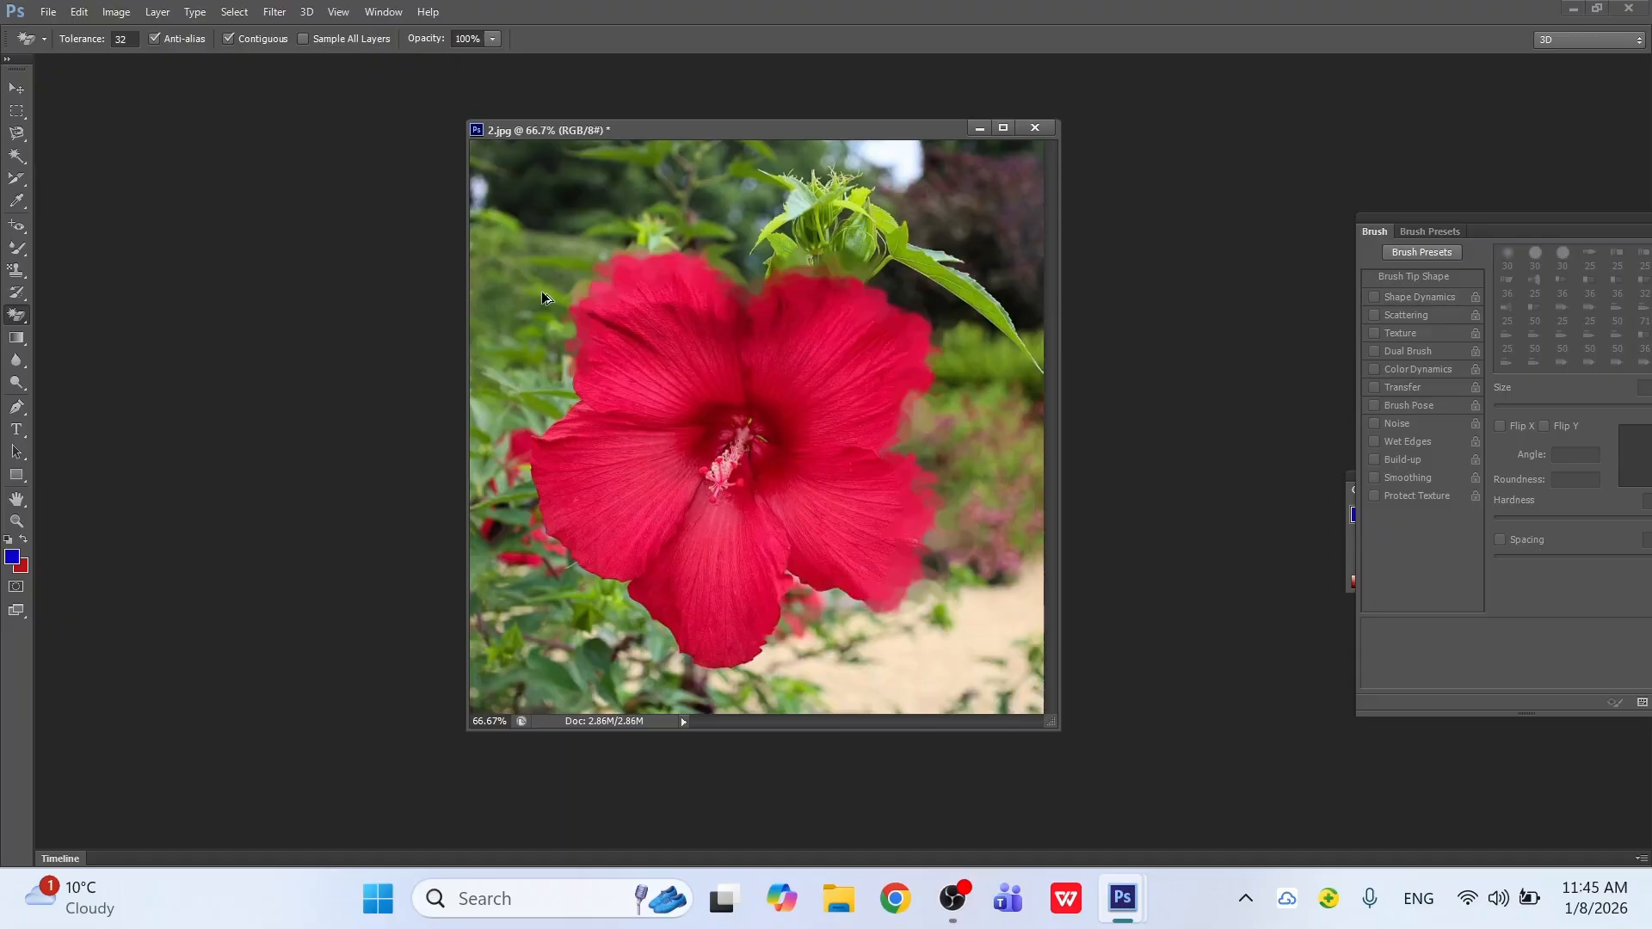
Step: Create a new 7 × 5 inch white RGB document at 72 pixels/inch and place its window beside the flower photo
click(24, 339)
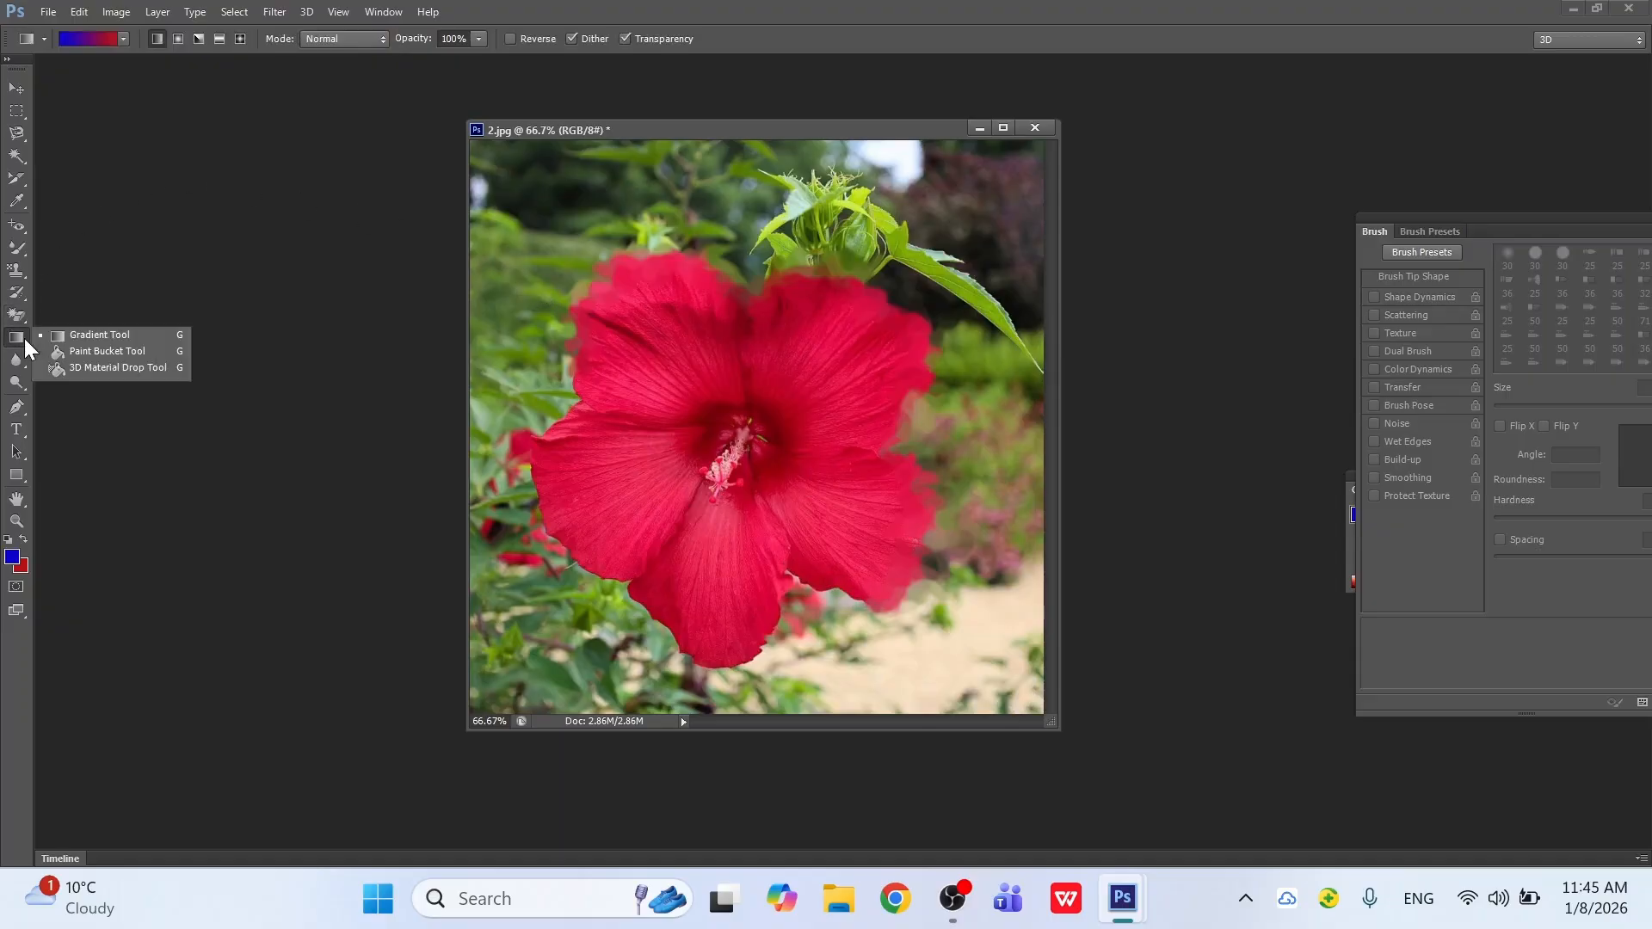
drag(721, 131, 1035, 147)
click(48, 11)
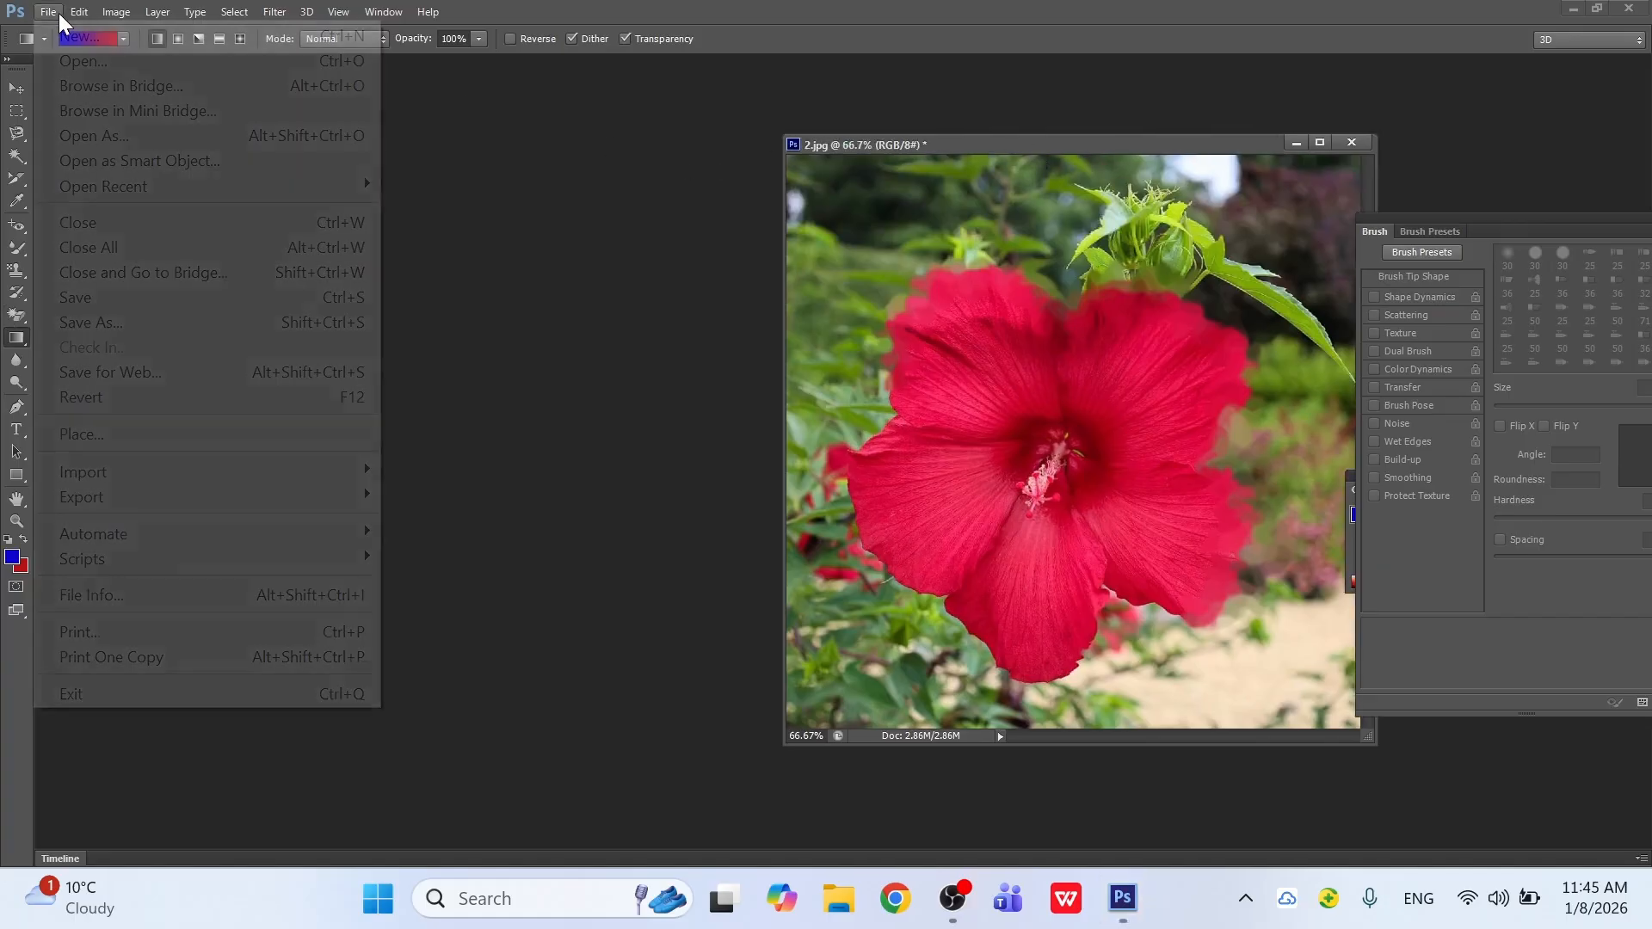
click(67, 31)
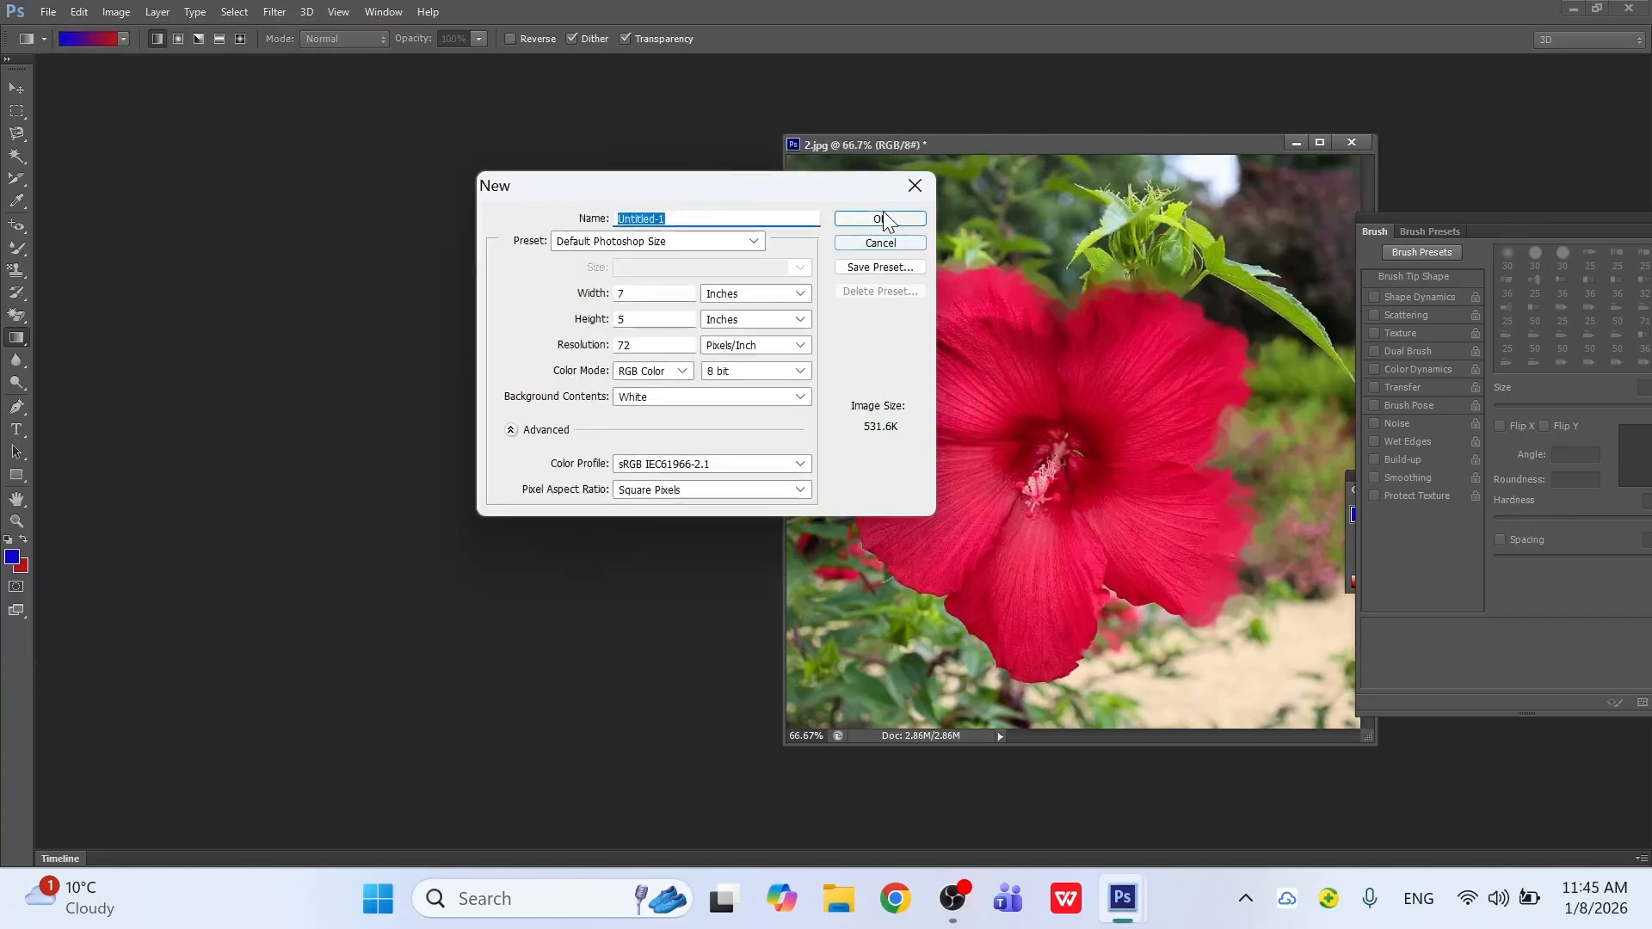
click(878, 220)
drag(1051, 170, 186, 102)
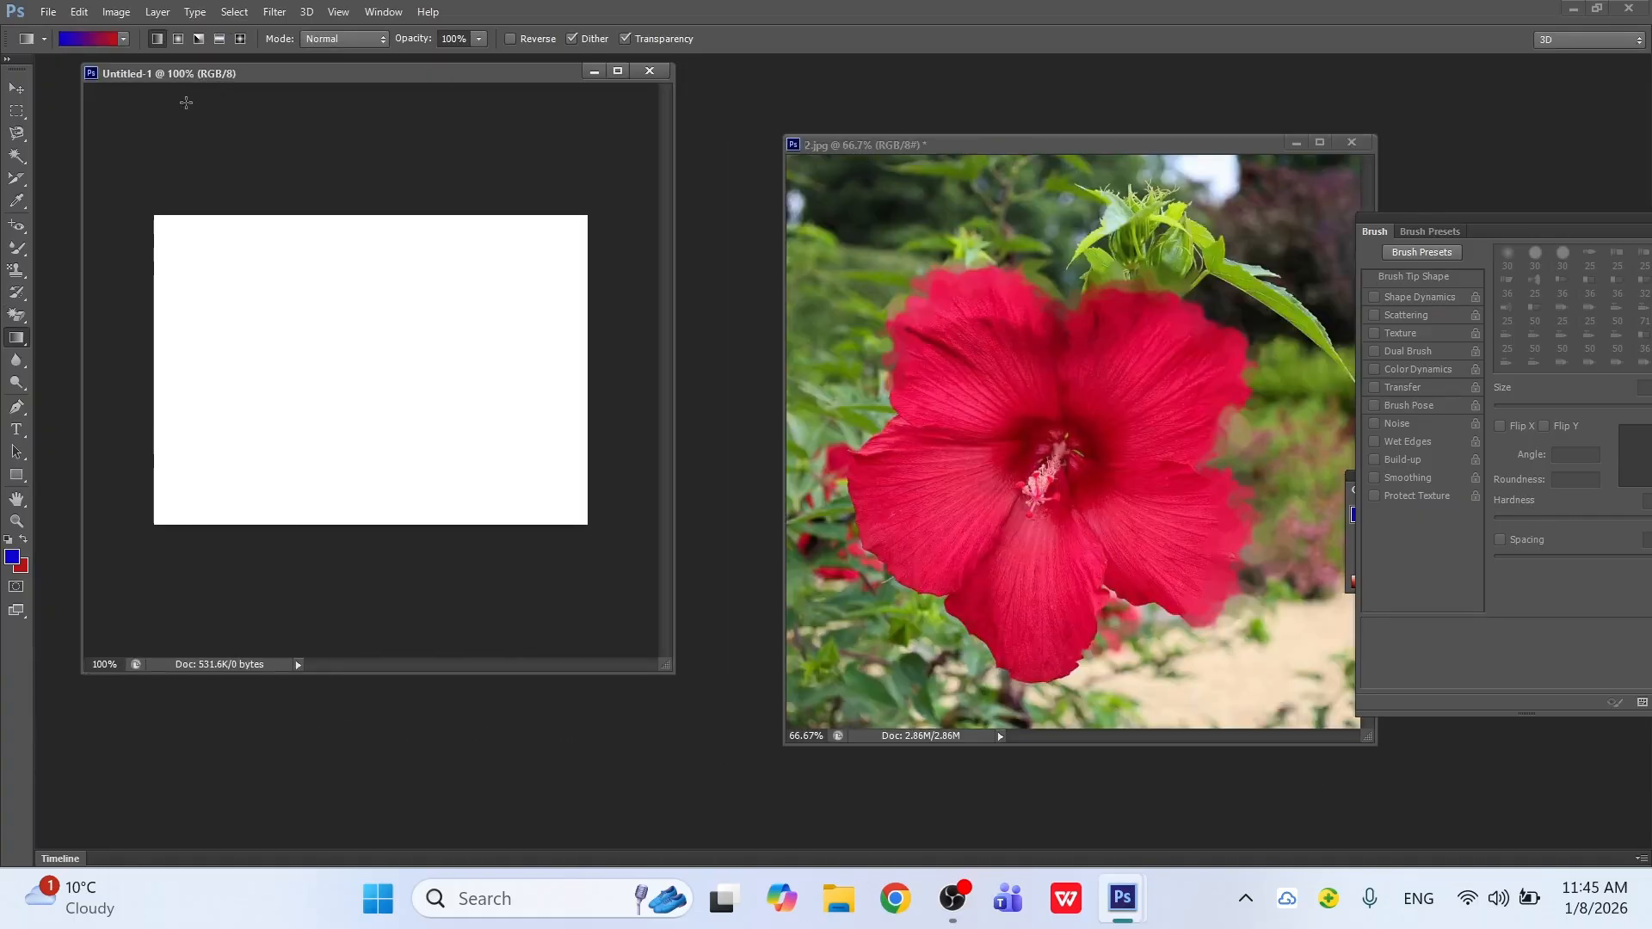
Step: Fill the new document with a diagonal linear gradient using the orange-yellow-orange preset
right_click(16, 338)
click(79, 337)
click(124, 40)
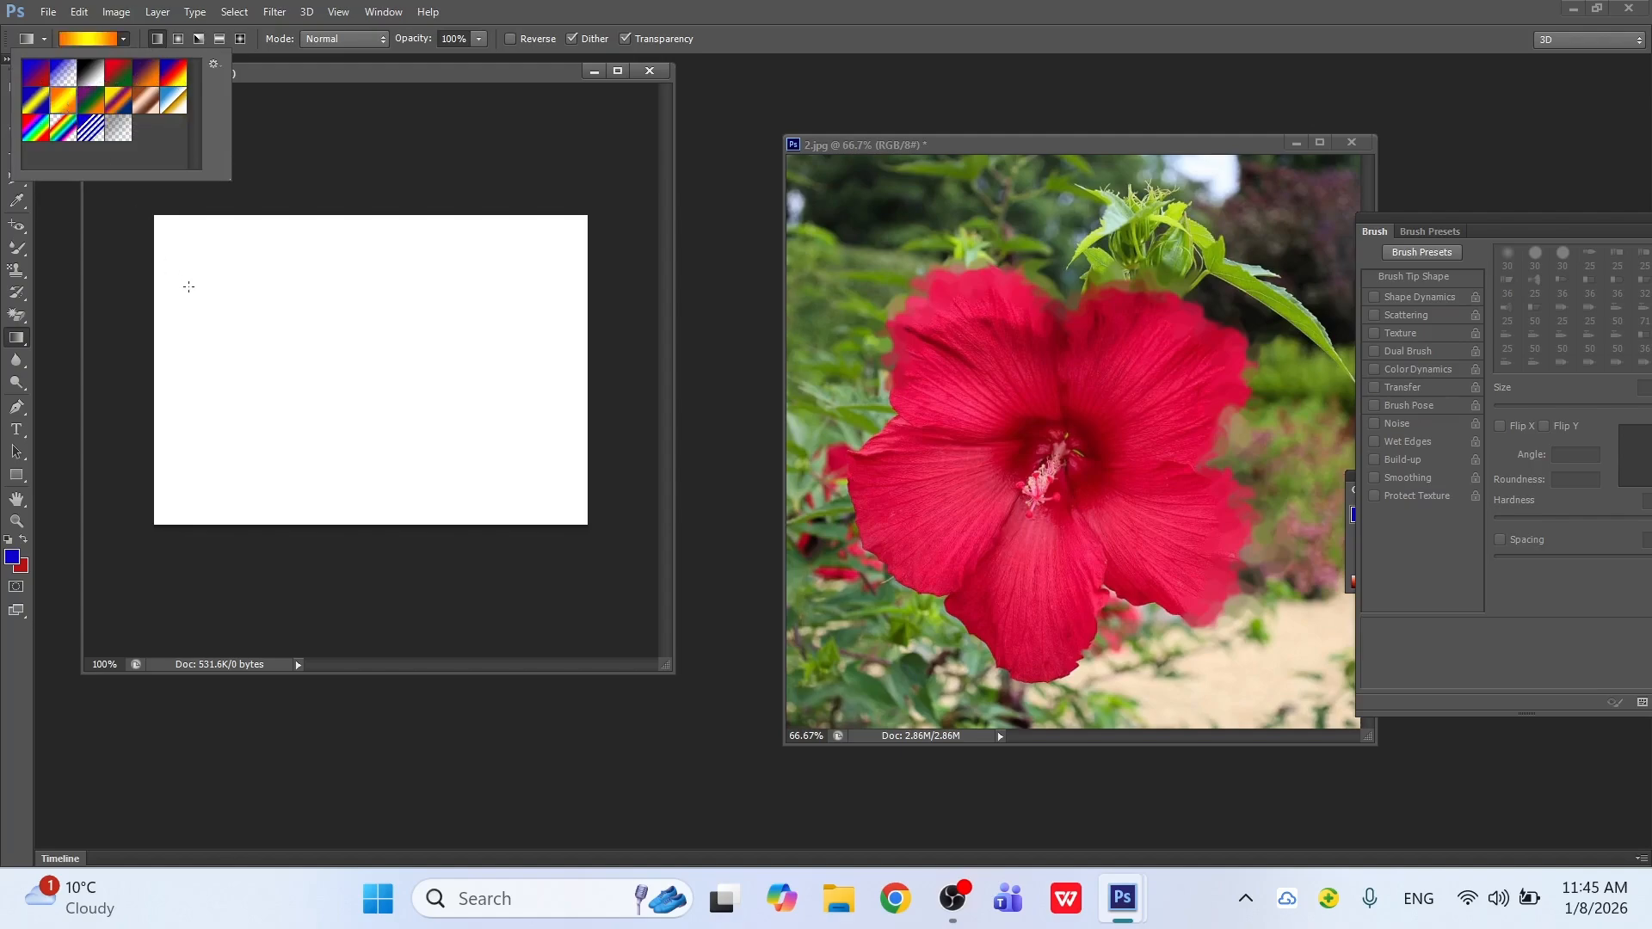
click(226, 286)
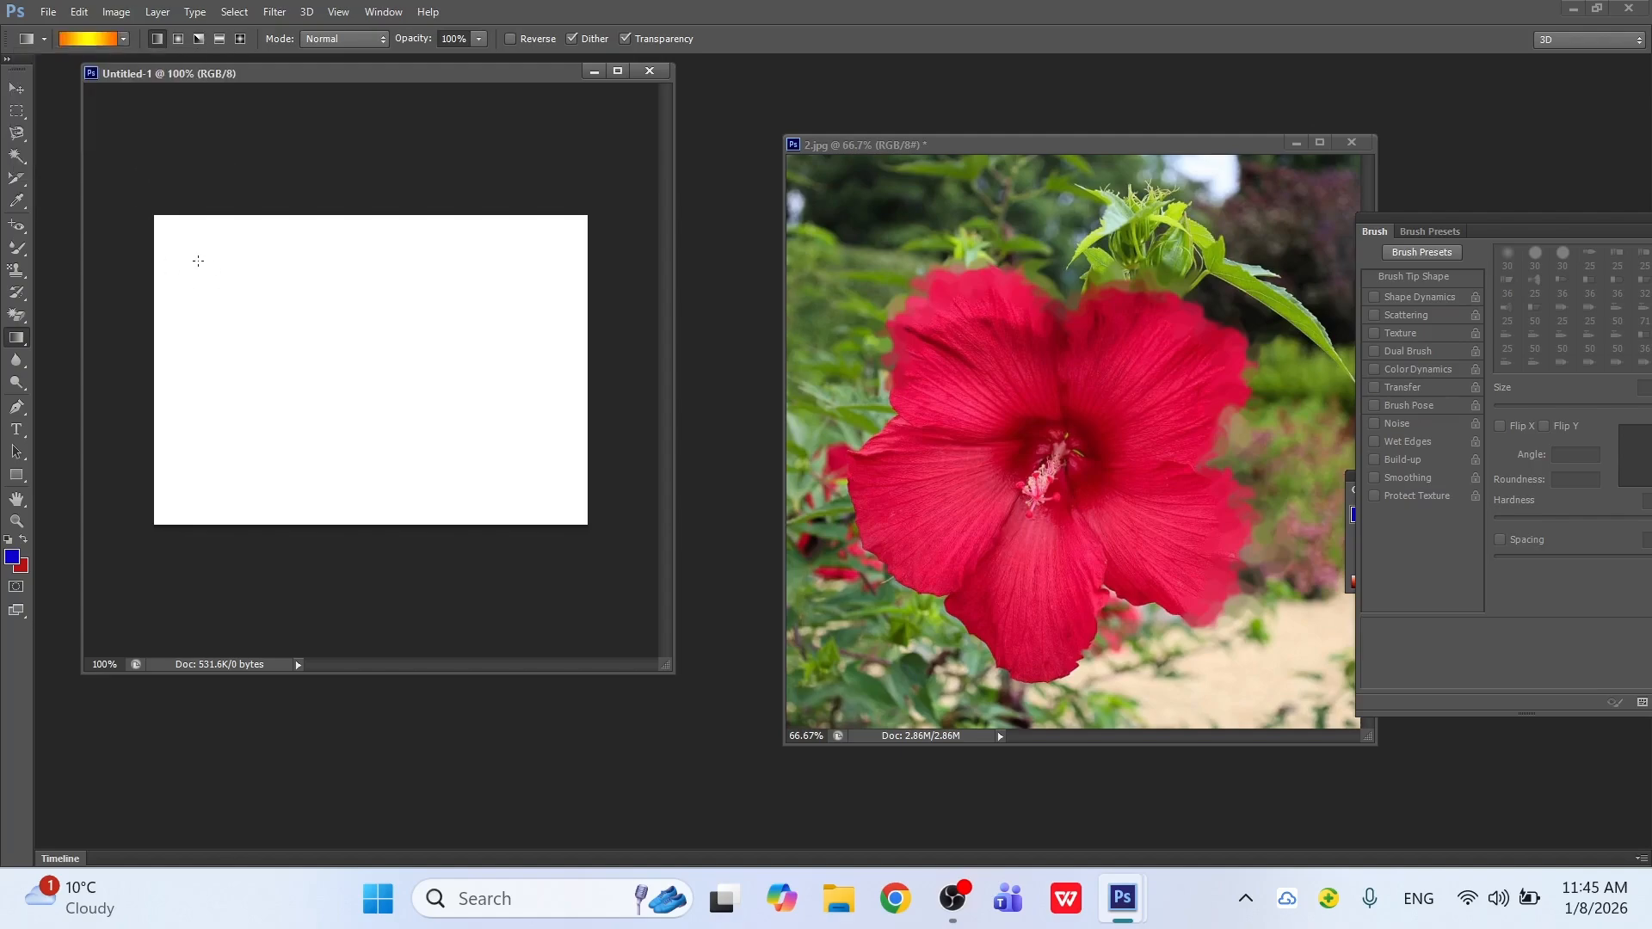
drag(198, 261, 448, 425)
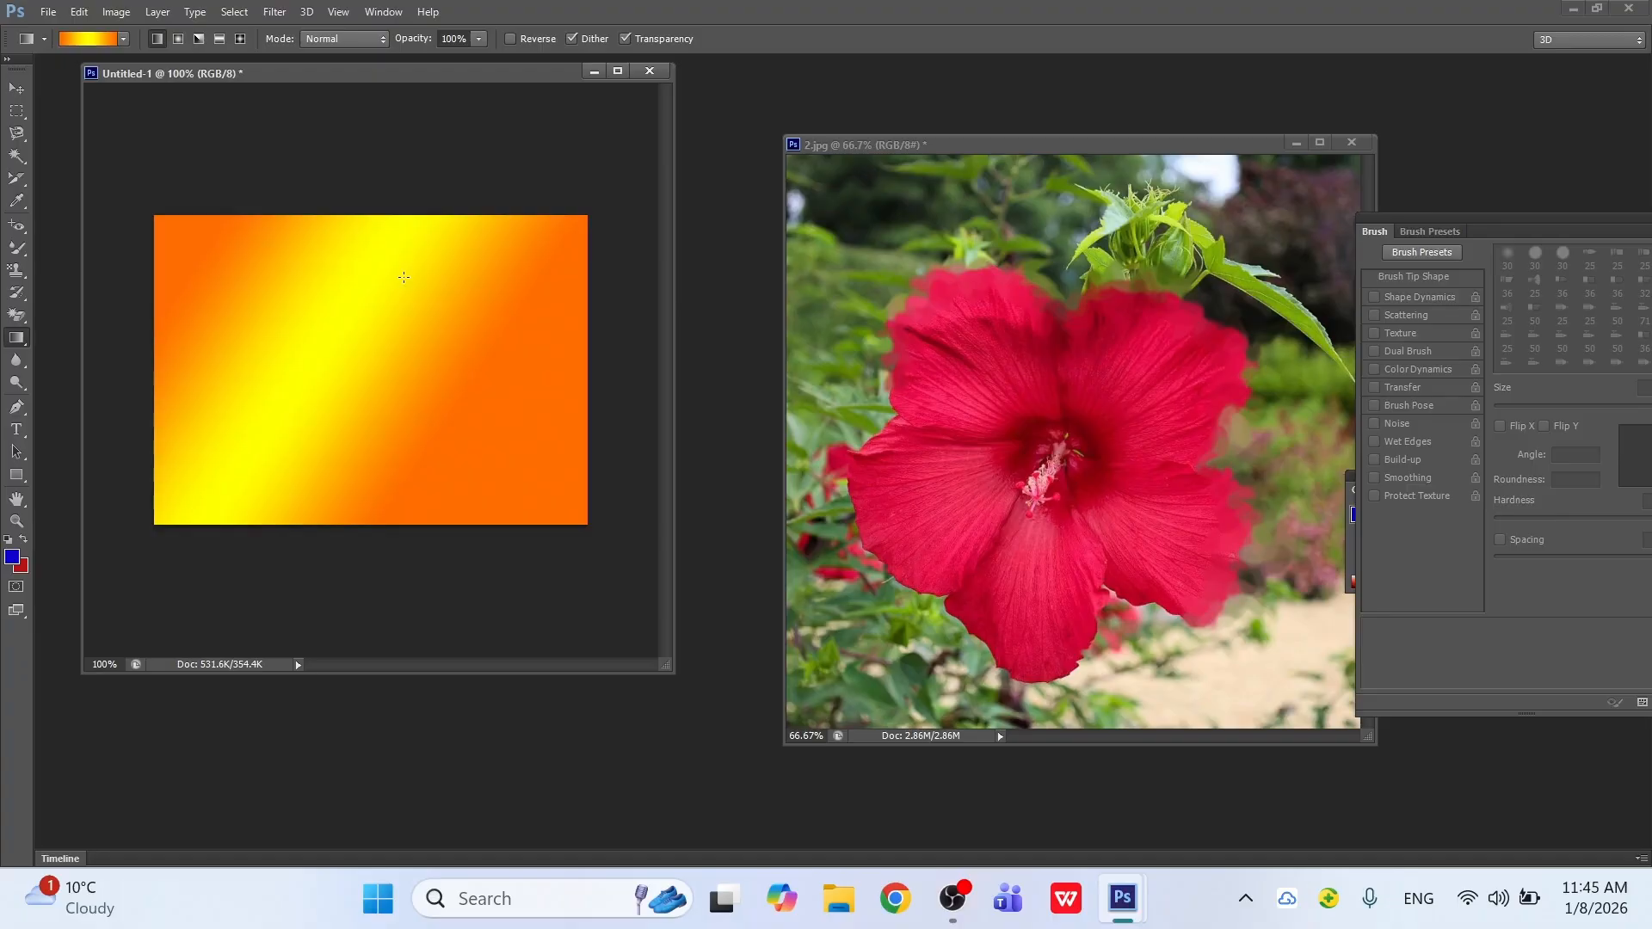
Step: Redraw the orange-yellow-orange gradient over the canvas in the radial, angle, reflected and diamond styles
click(179, 39)
drag(364, 373, 401, 399)
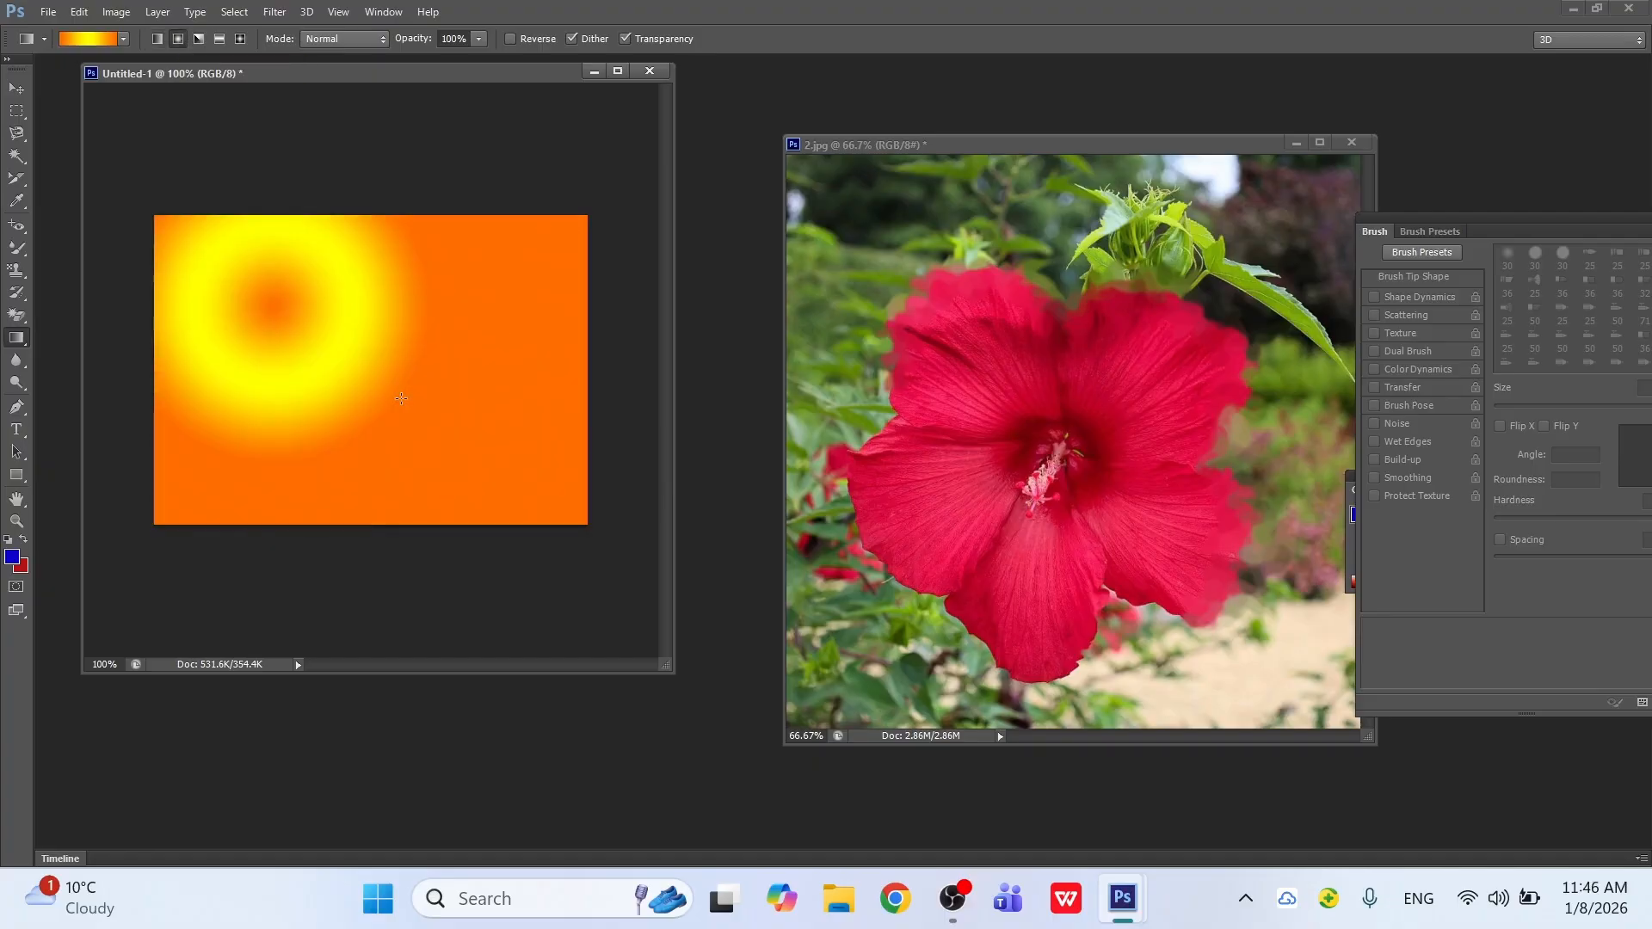
click(198, 39)
drag(476, 271, 581, 369)
click(220, 39)
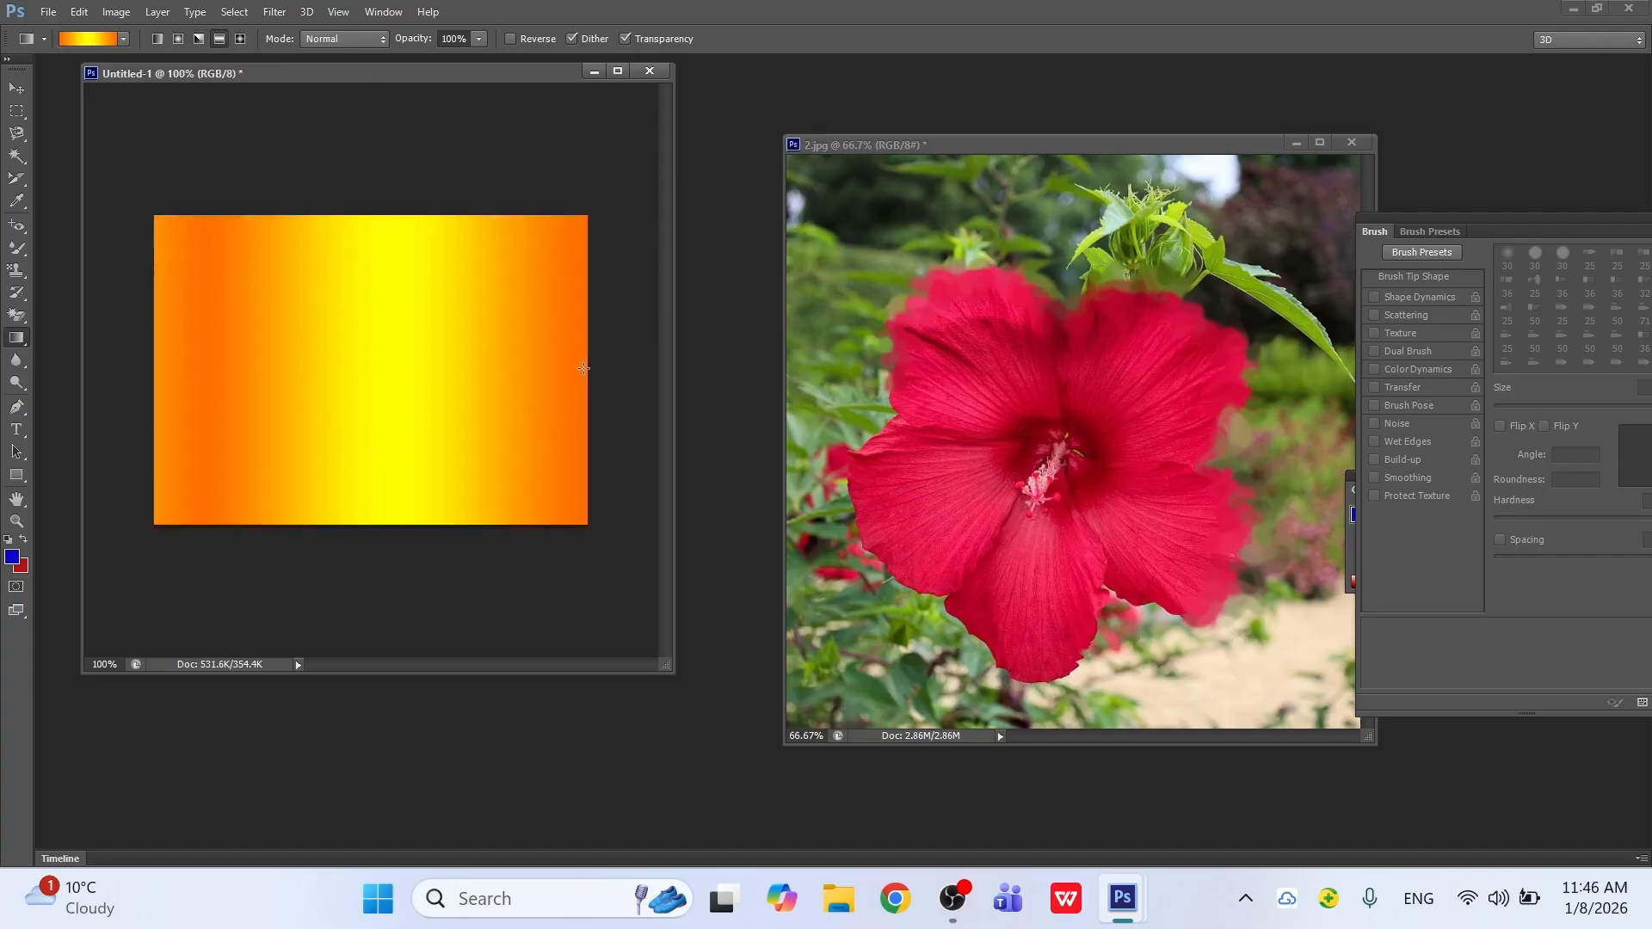
click(241, 40)
drag(308, 297, 505, 443)
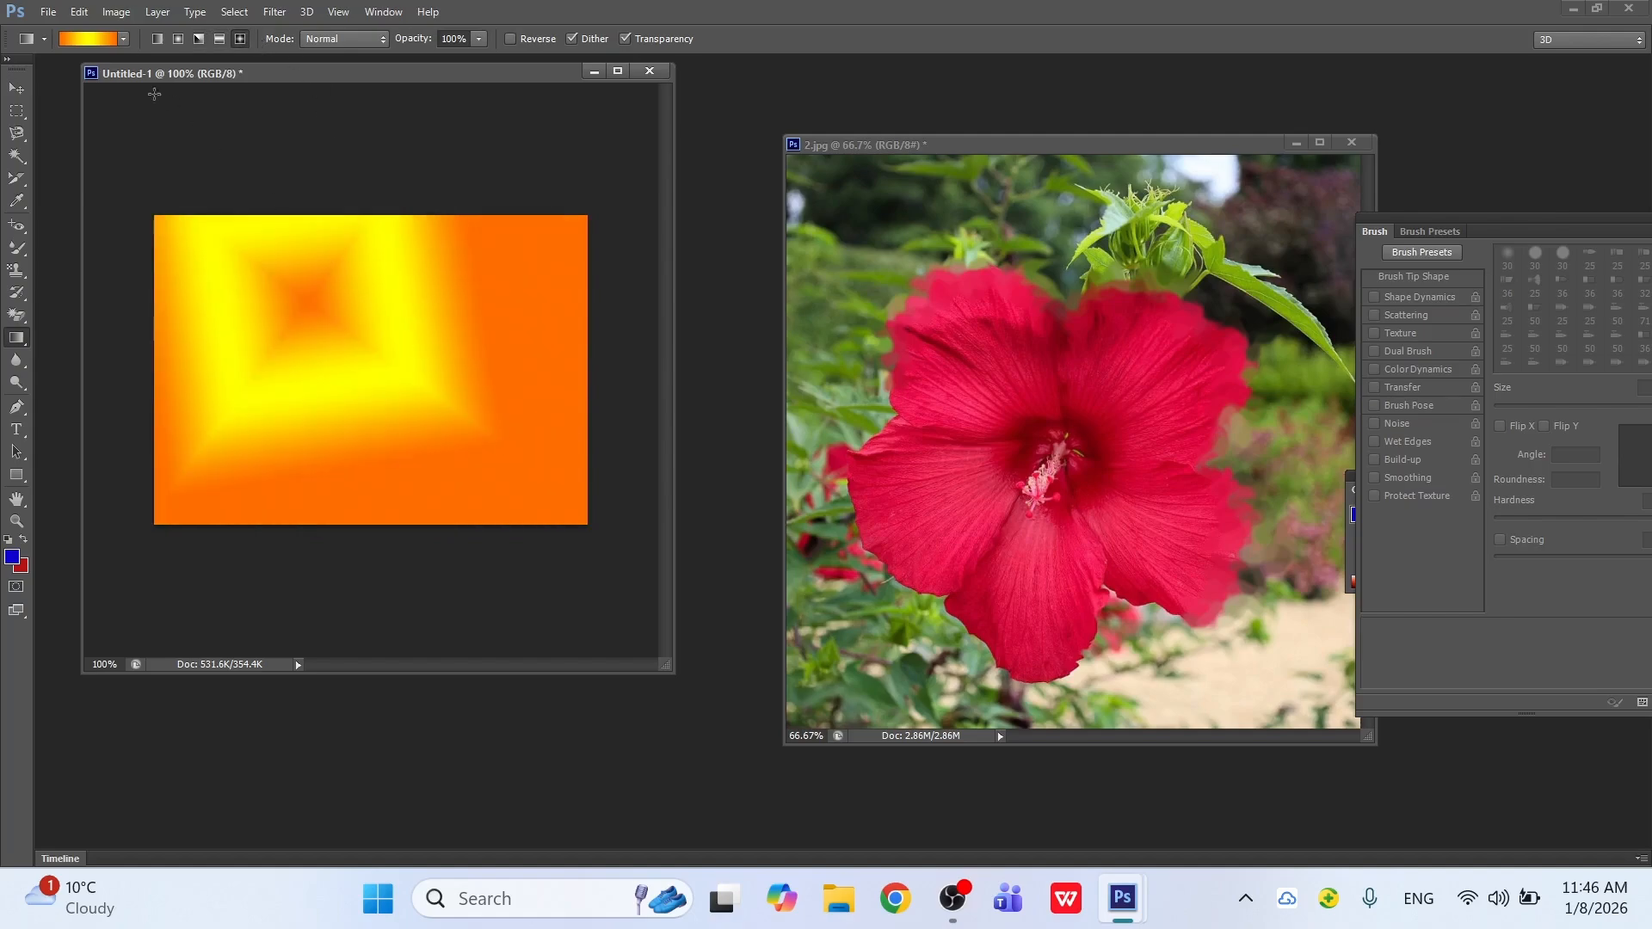
Step: Draw several diamond gradients at different positions and angles with the yellow-violet-orange-blue preset
click(123, 39)
click(123, 102)
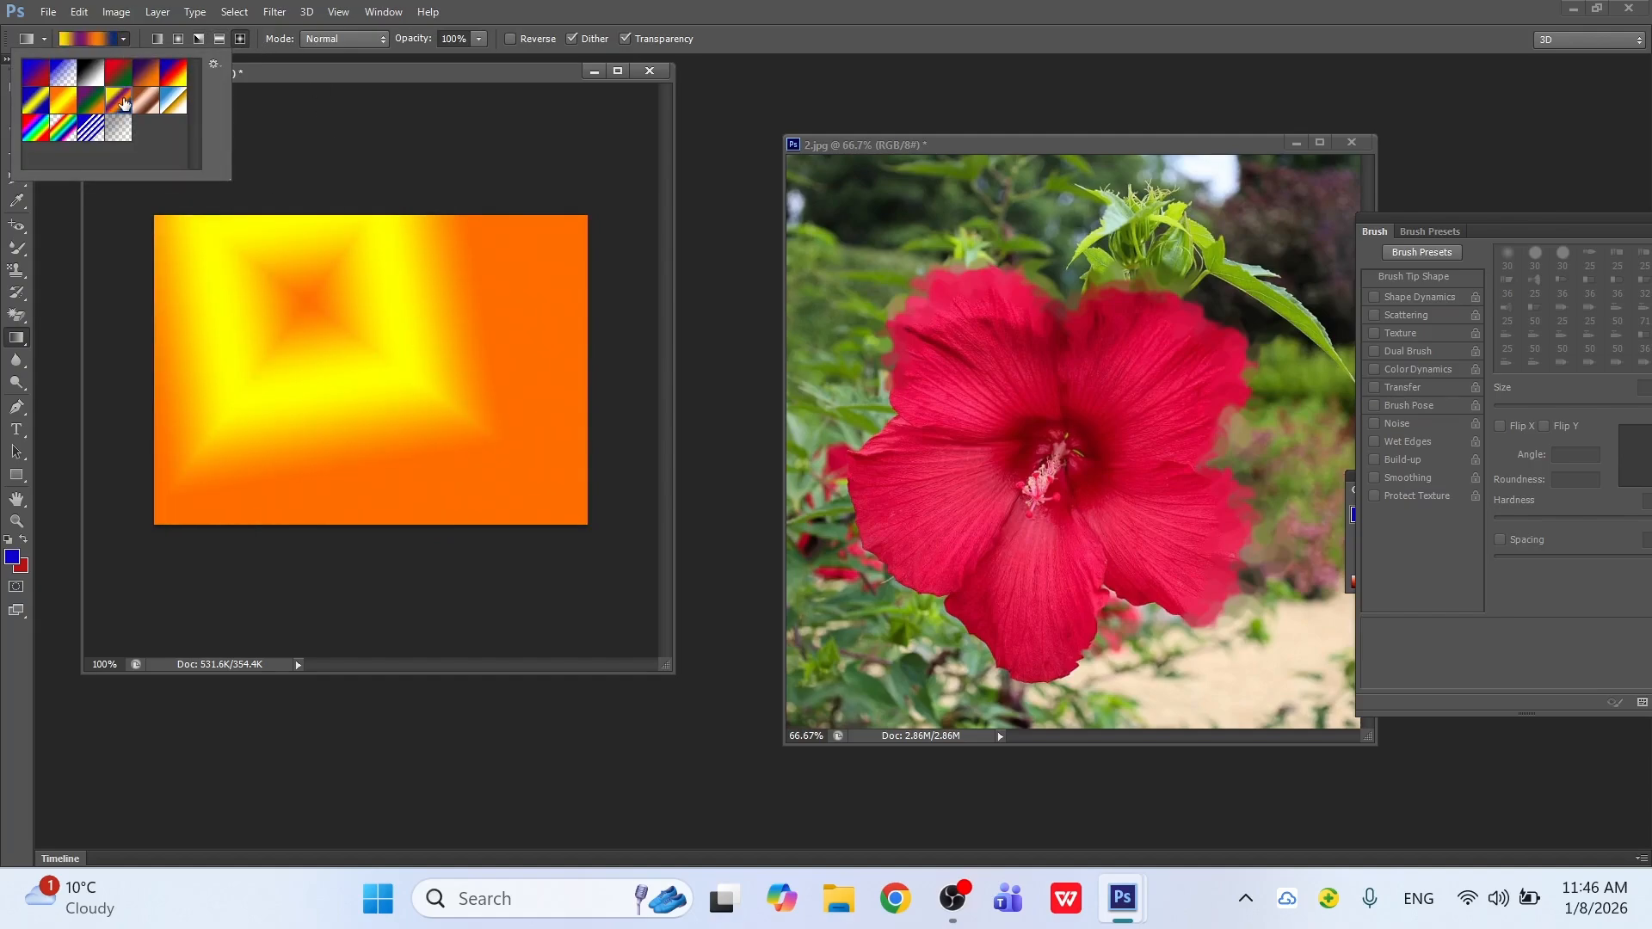
click(304, 361)
drag(258, 325, 423, 434)
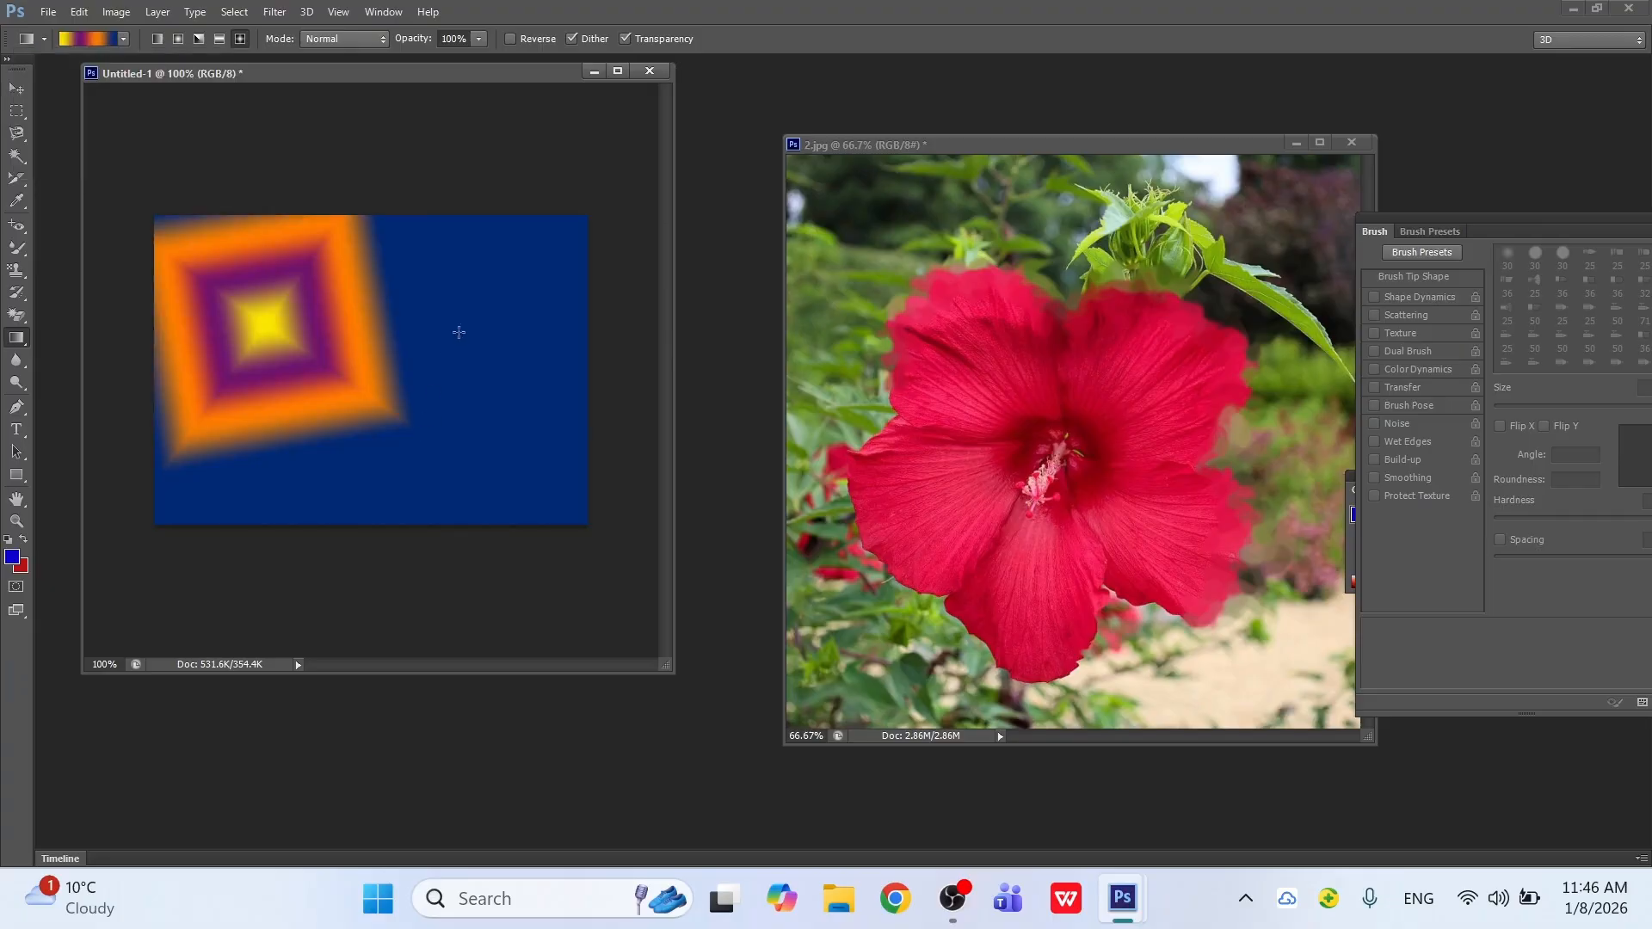
drag(503, 293, 266, 376)
drag(250, 270, 434, 414)
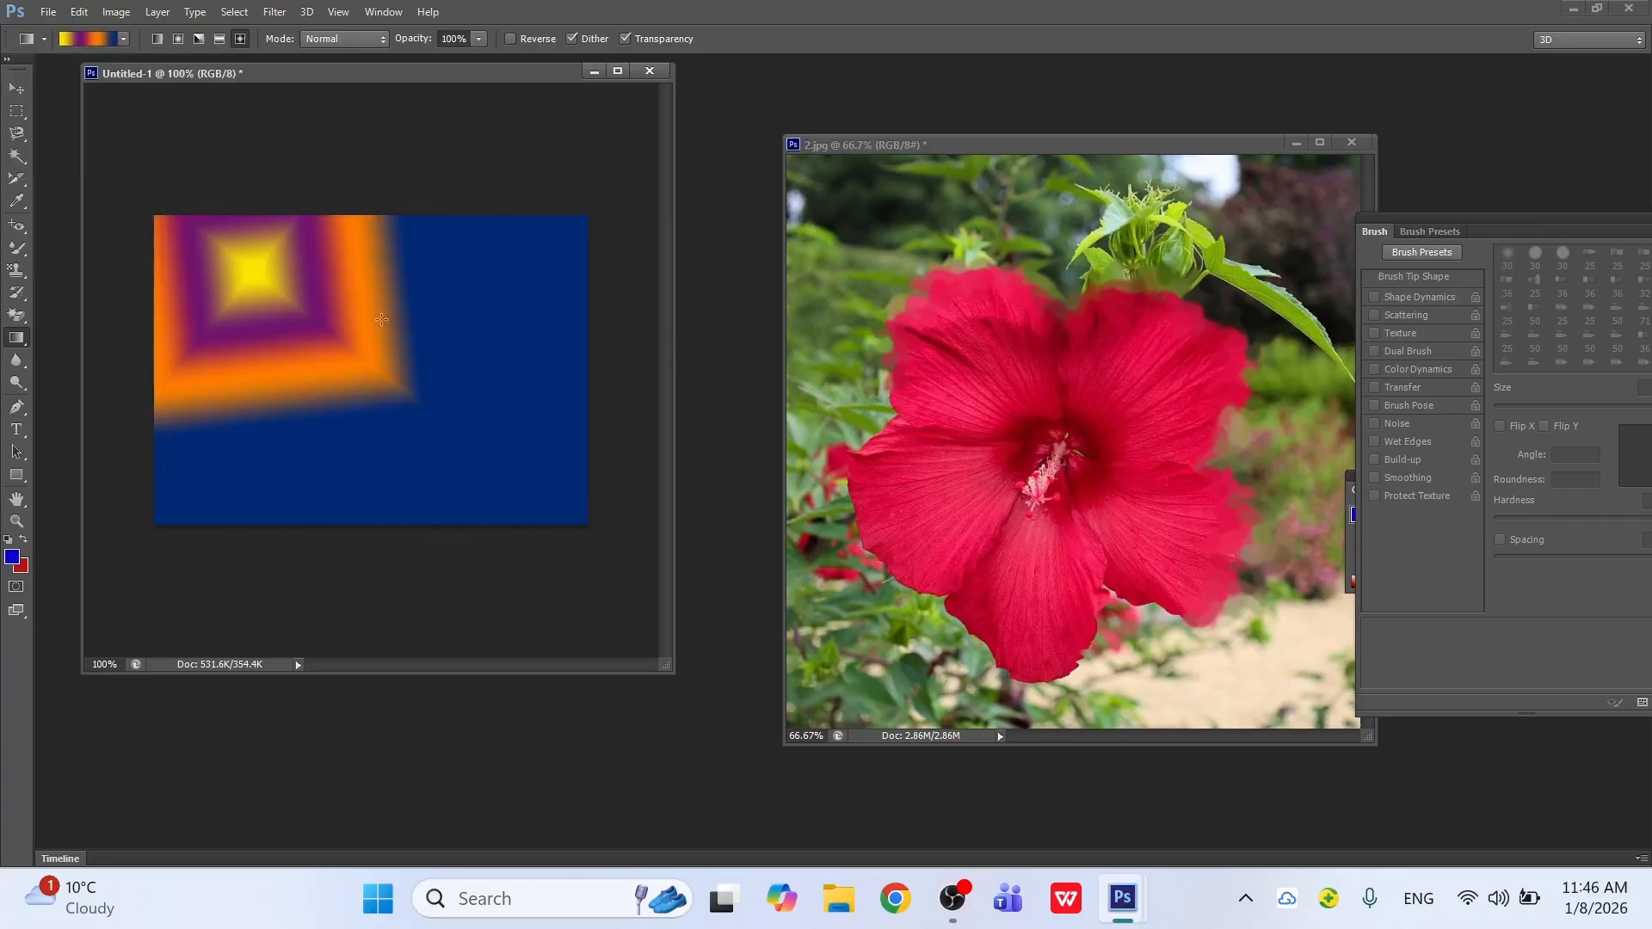
drag(317, 353, 320, 356)
drag(344, 424, 443, 257)
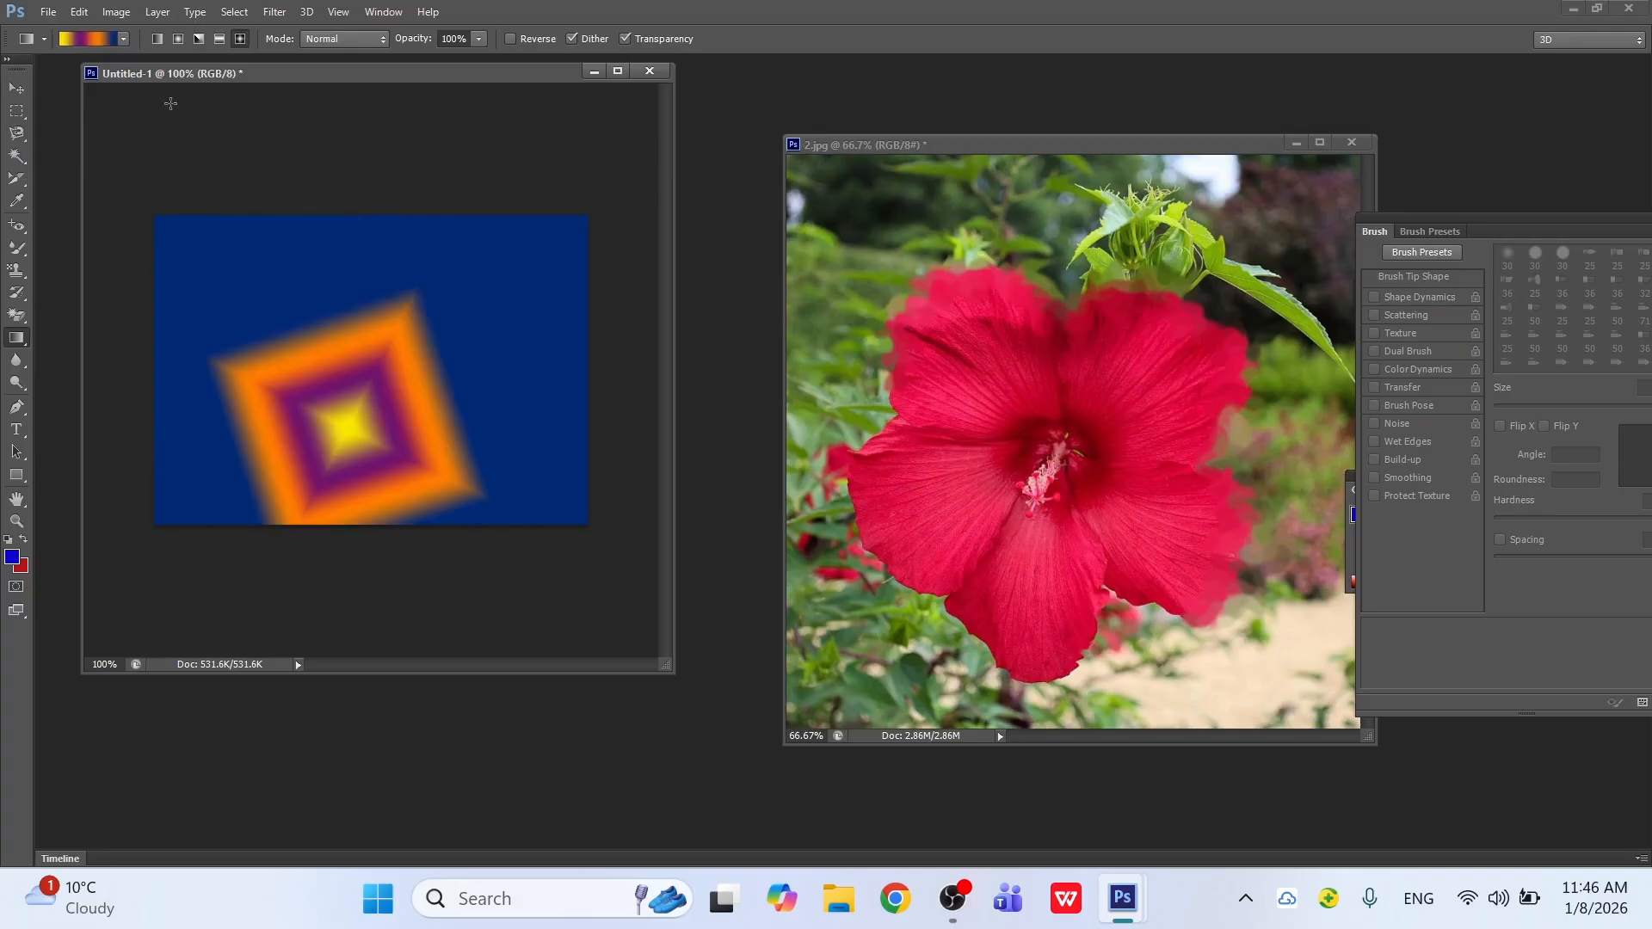
Step: Draw diamond gradients across the canvas with the black-to-white preset
click(123, 39)
click(92, 75)
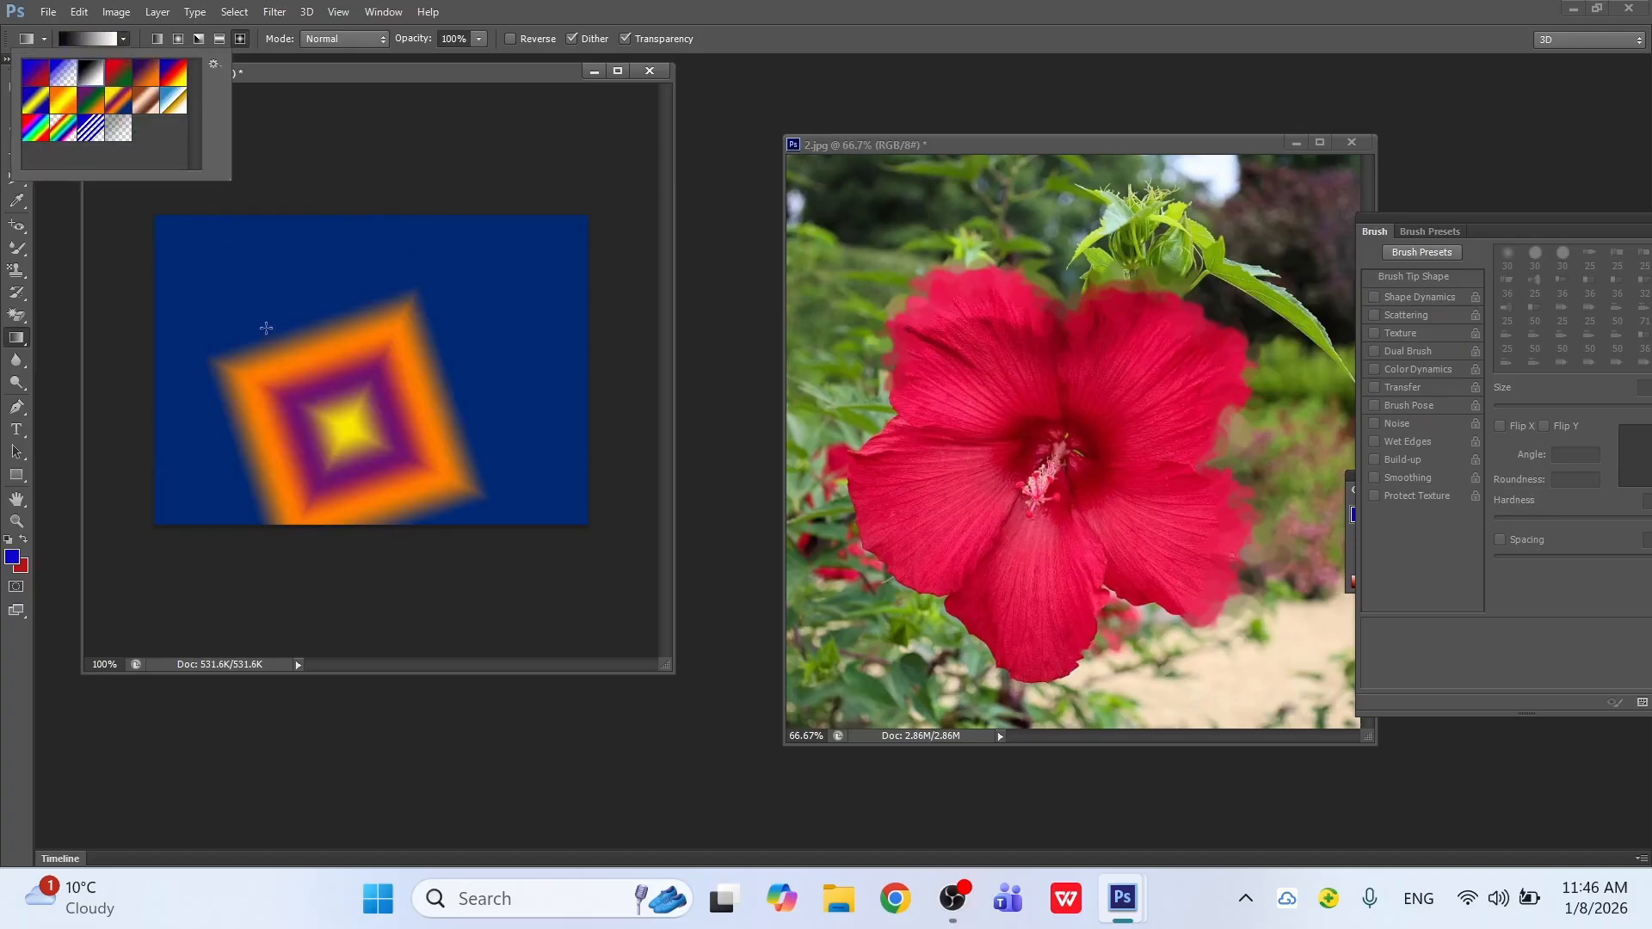
drag(250, 291, 519, 437)
drag(478, 366, 361, 434)
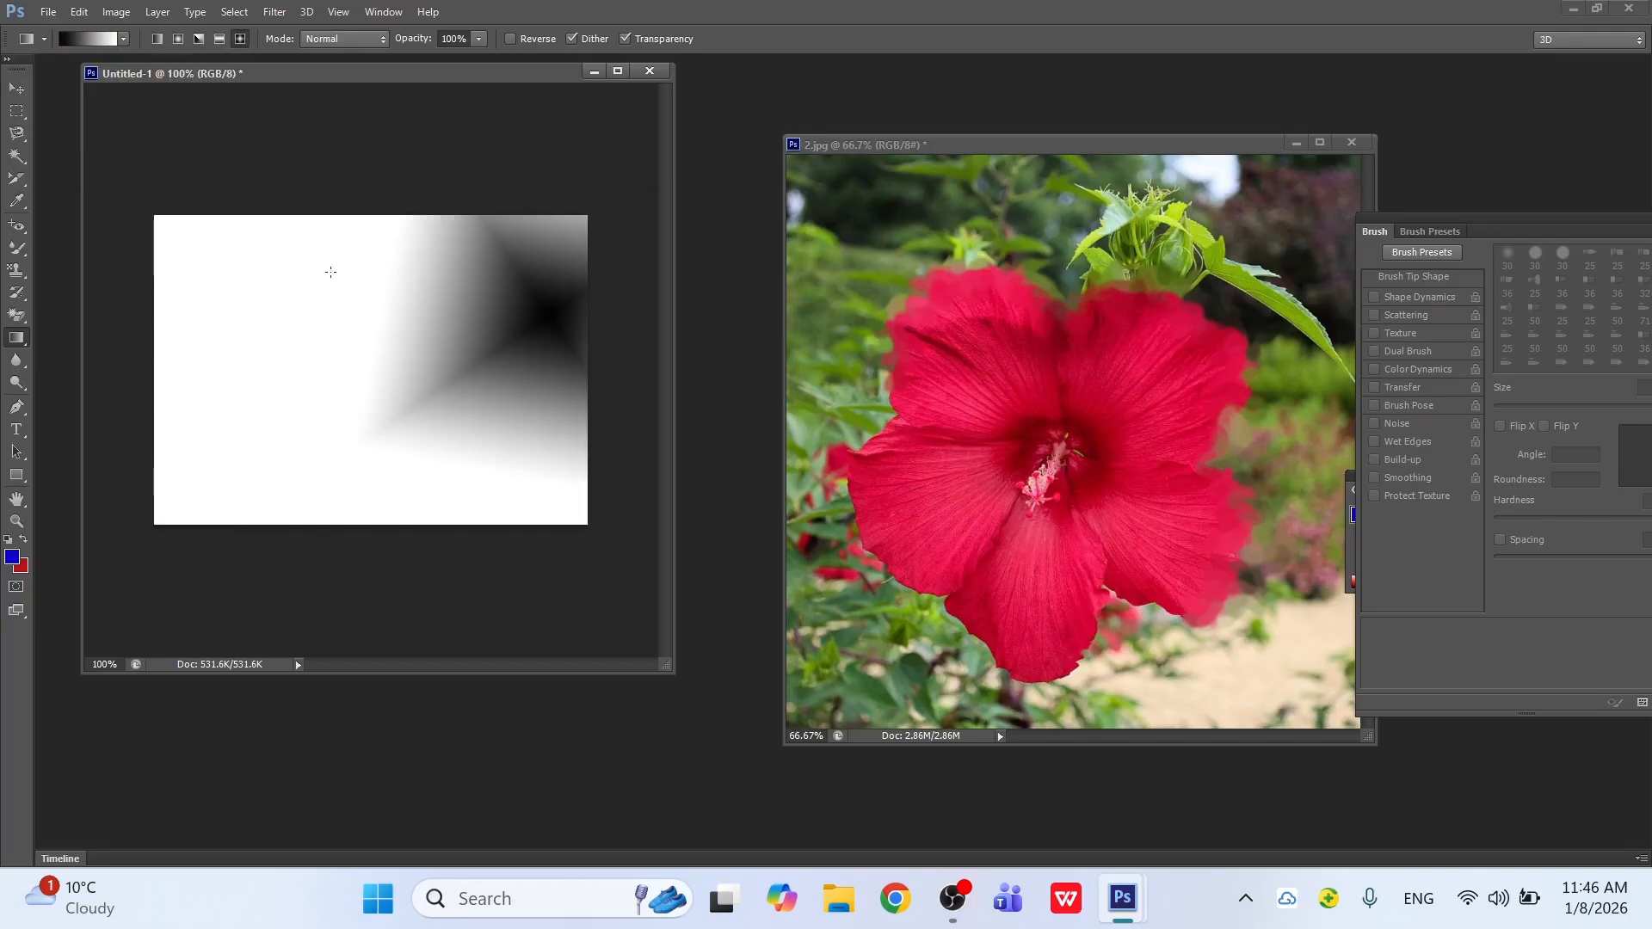
Step: Draw the black-to-white gradient on the canvas in the radial style and in the angle style at several positions
click(176, 40)
drag(243, 295, 408, 405)
click(199, 39)
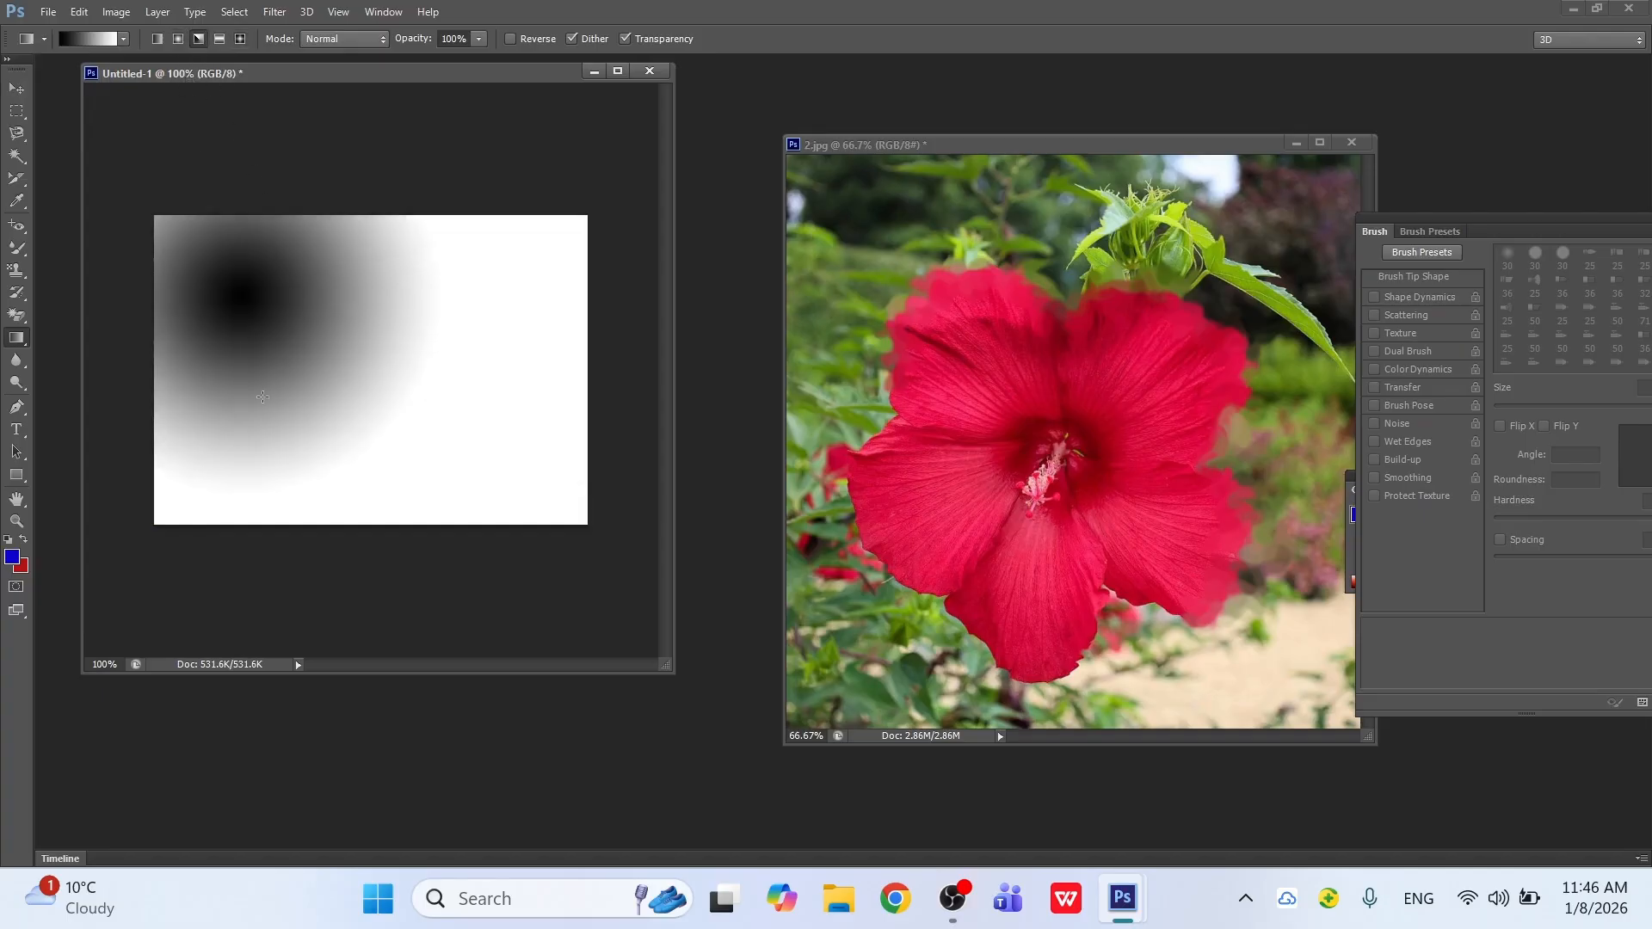
drag(544, 394, 544, 395)
drag(448, 263, 453, 353)
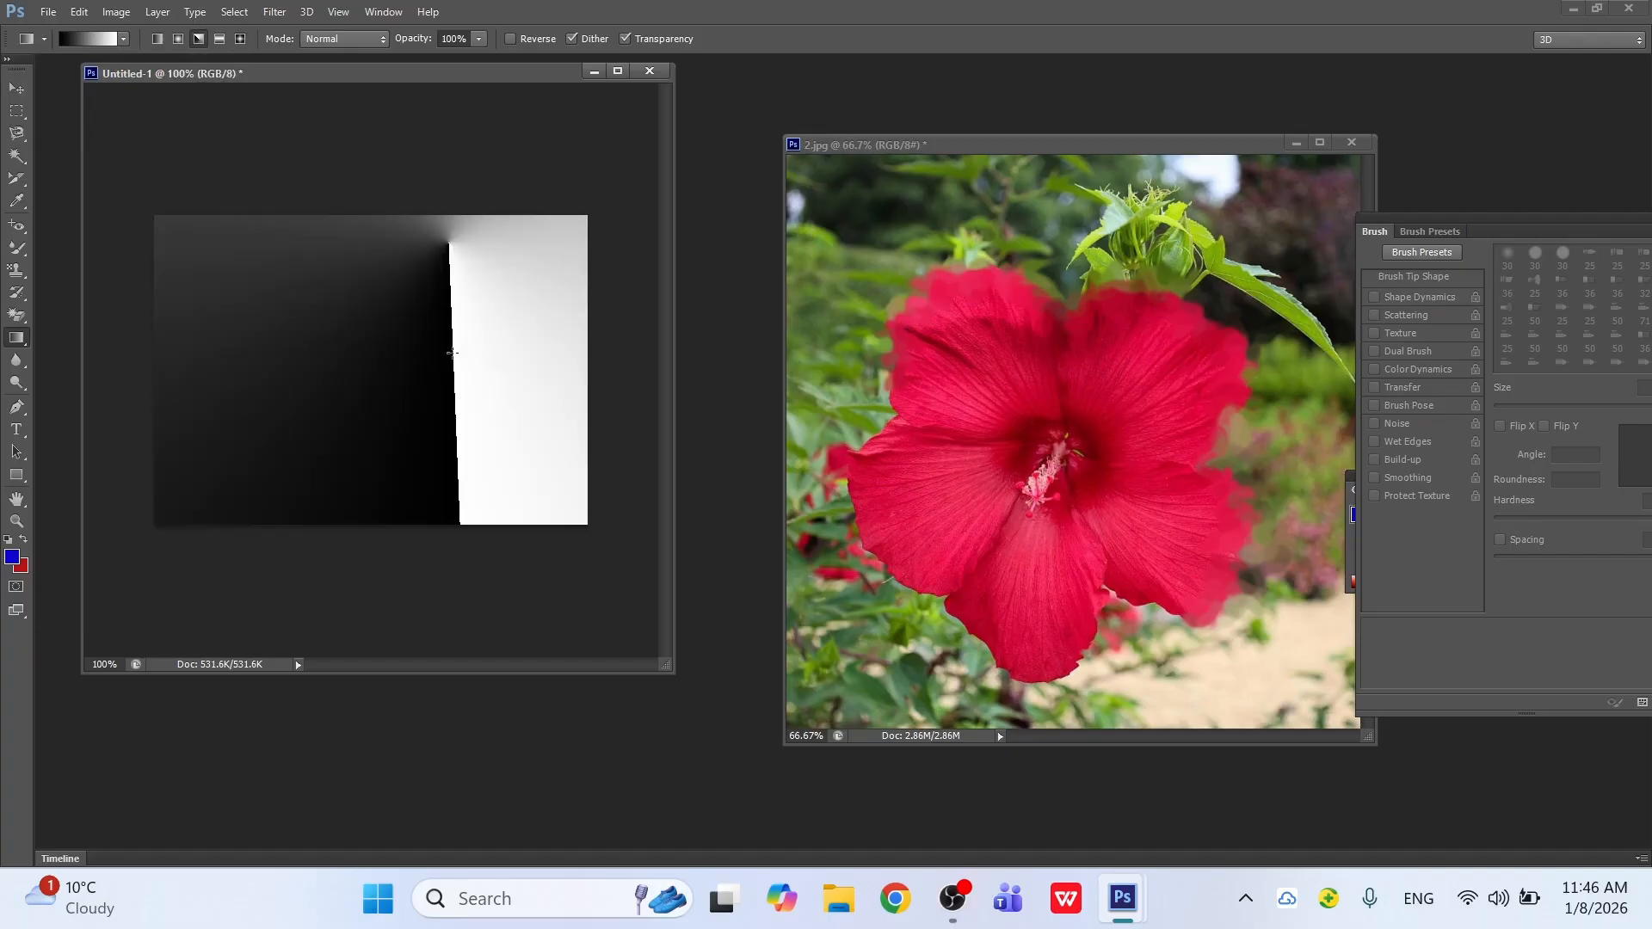
drag(286, 339, 369, 405)
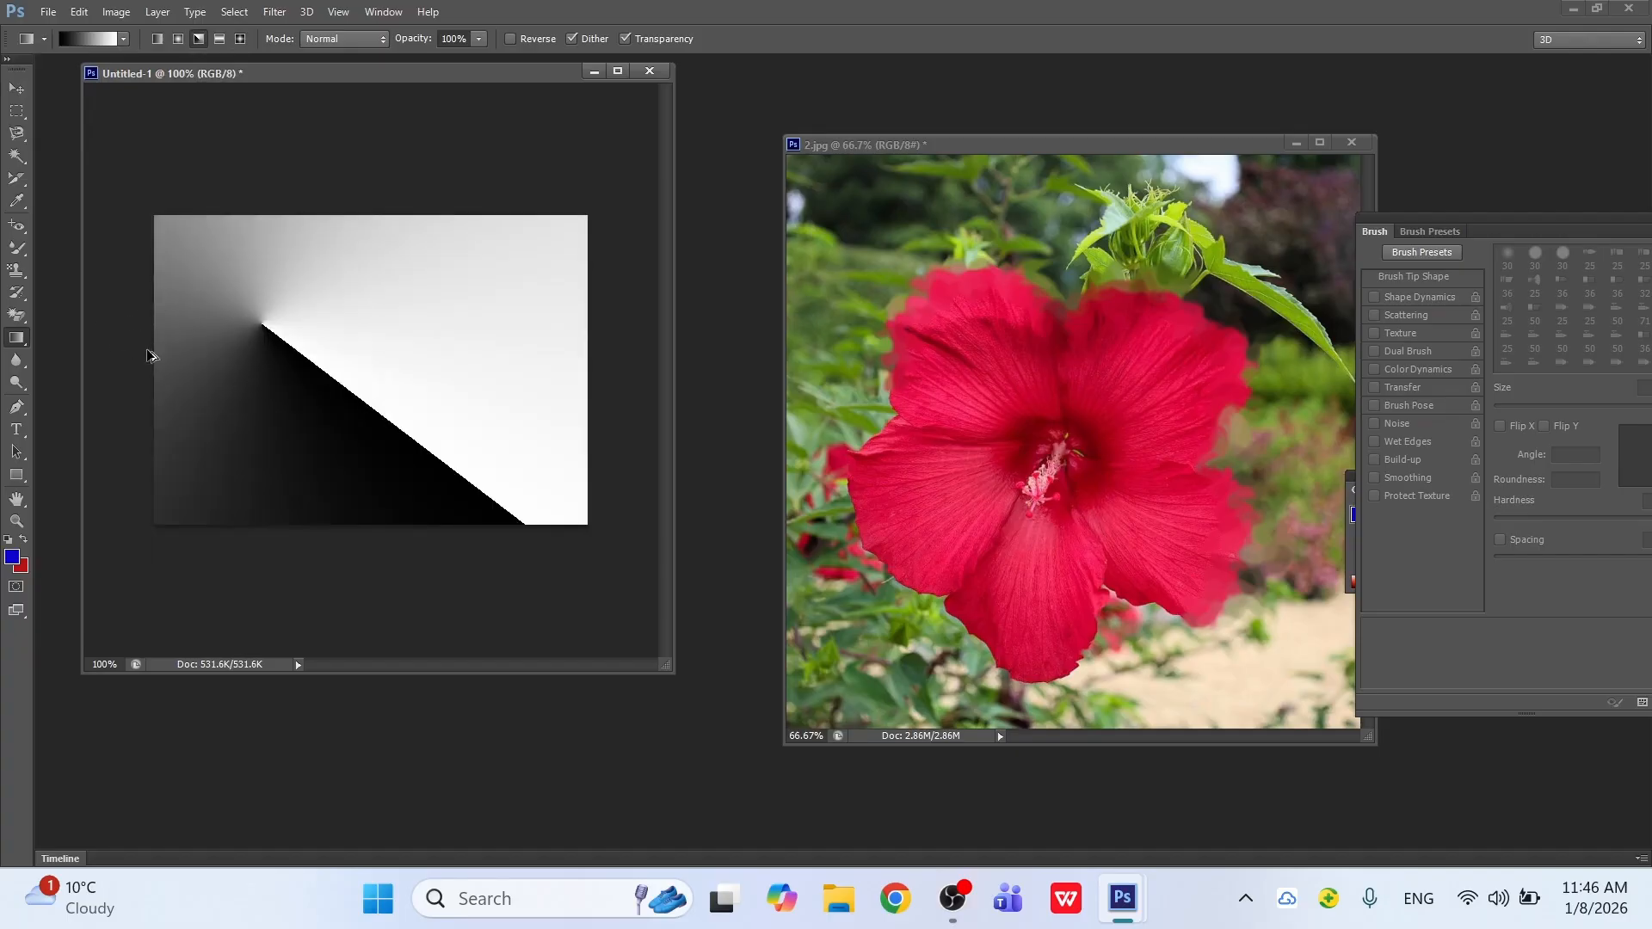
Step: Undo all the gradient fills back to the blank white canvas
key(ctrl+alt+z)
key(ctrl+alt+z)
key(ctrl+alt+z)
key(ctrl+alt+z)
key(ctrl+alt+z)
key(ctrl+alt+z)
key(ctrl+alt+z)
key(ctrl+alt+z)
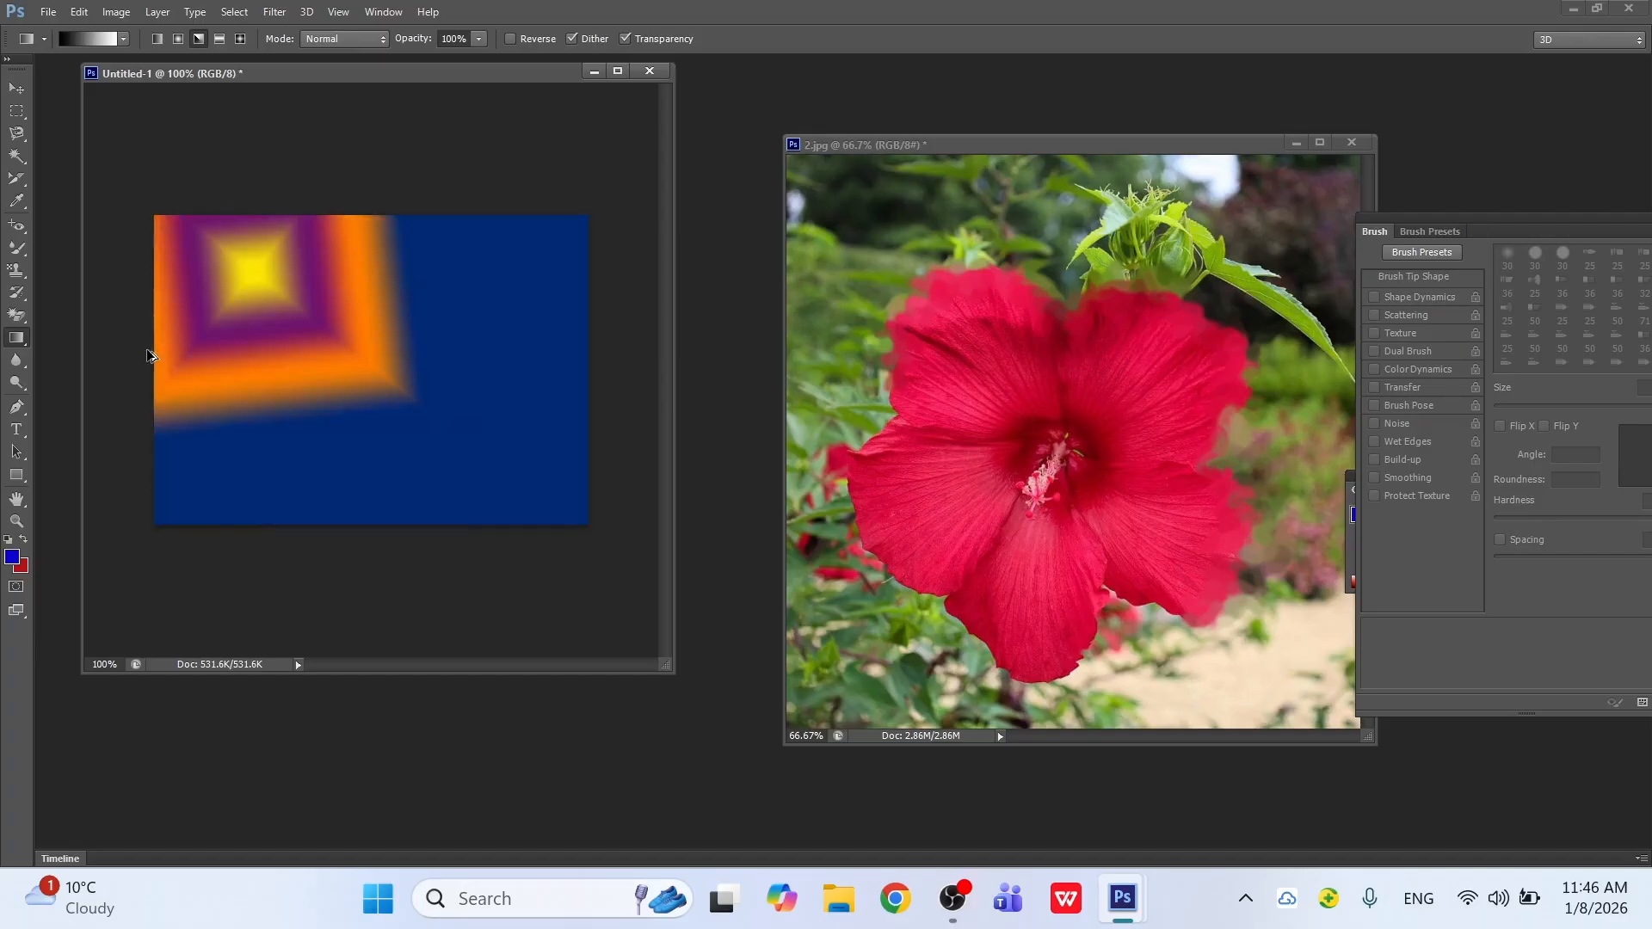
key(ctrl+alt+z)
key(ctrl+alt+z)
key(ctrl+alt+z)
key(ctrl+alt+z)
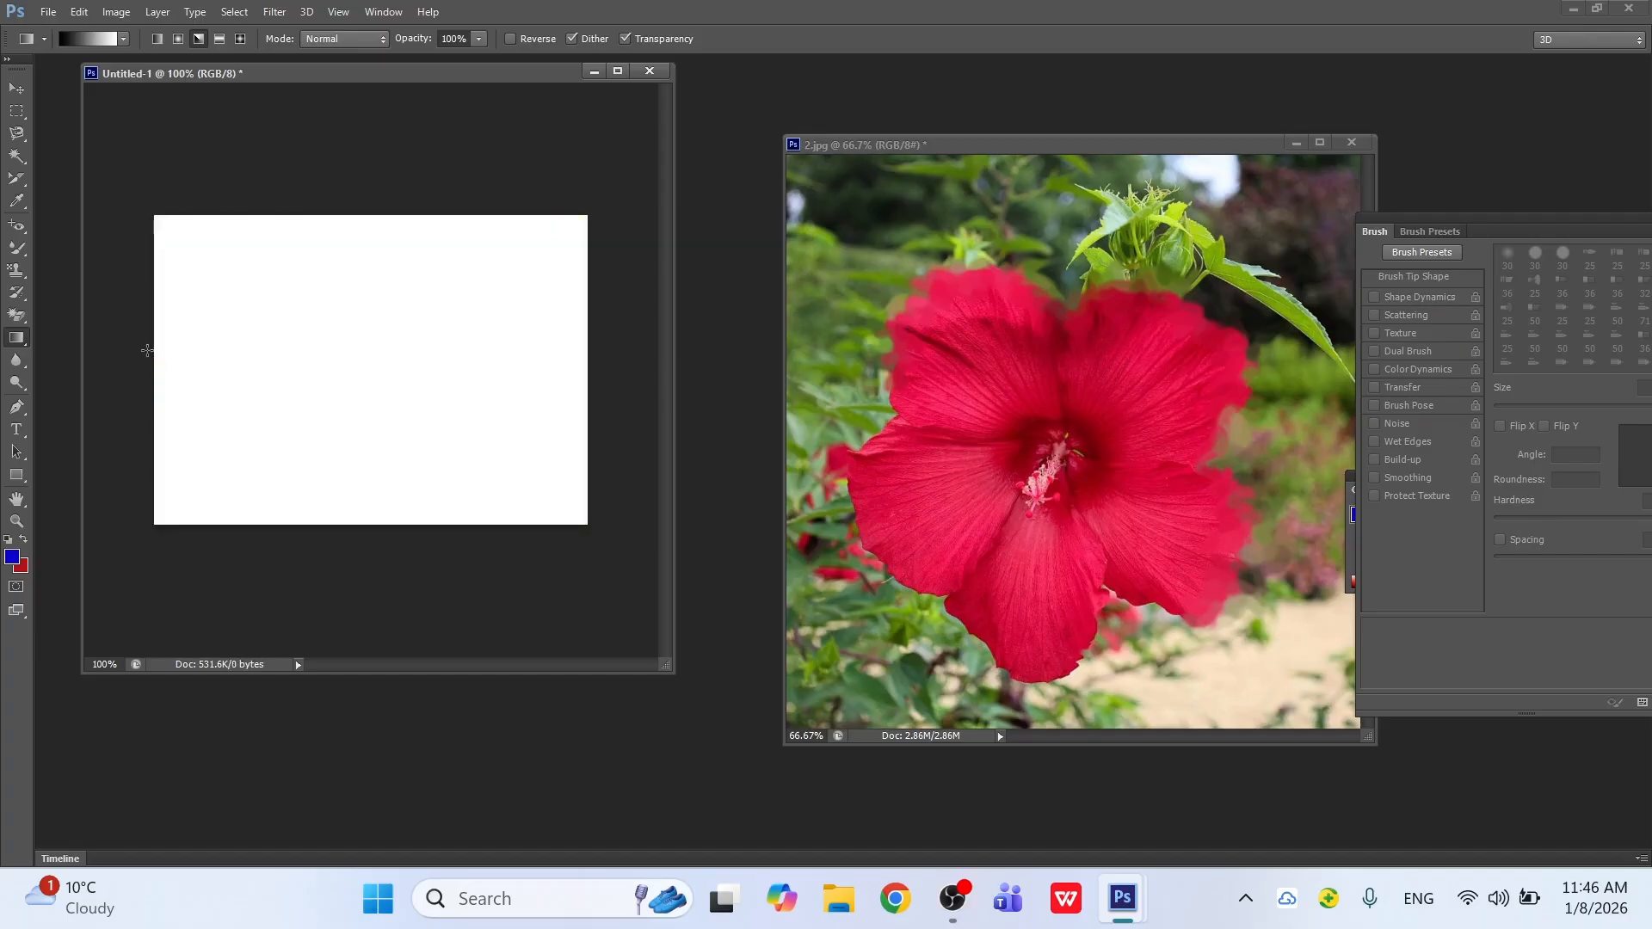
Step: Fill the white canvas with the blue foreground color using the Paint Bucket at 100% opacity and tolerance 32
right_click(18, 339)
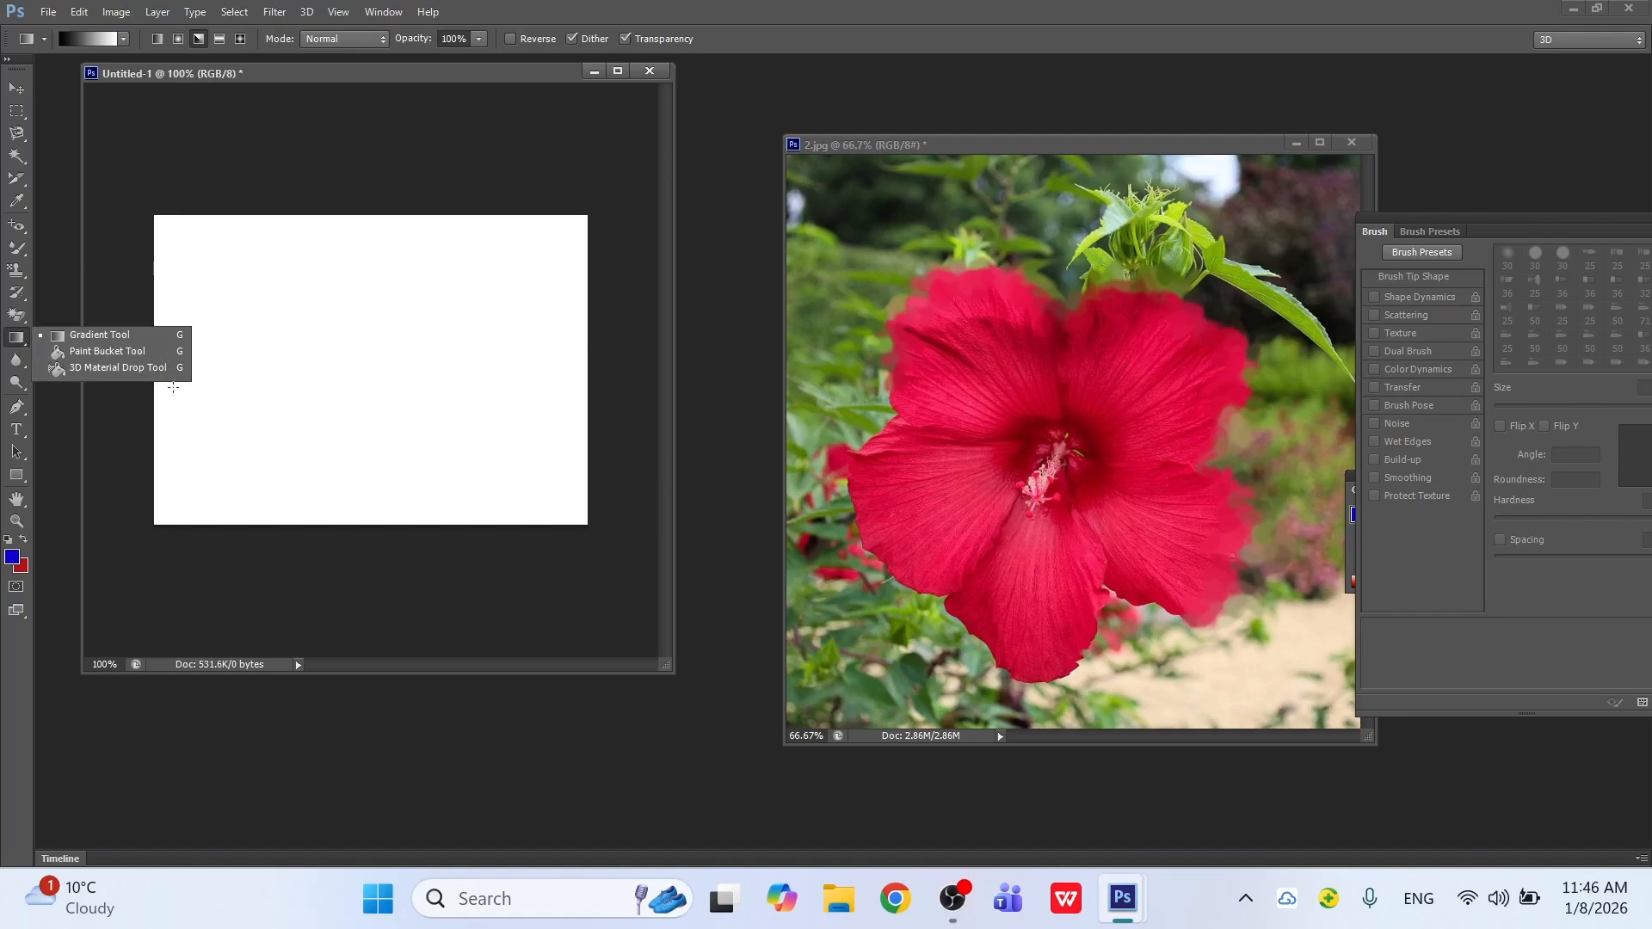
click(122, 350)
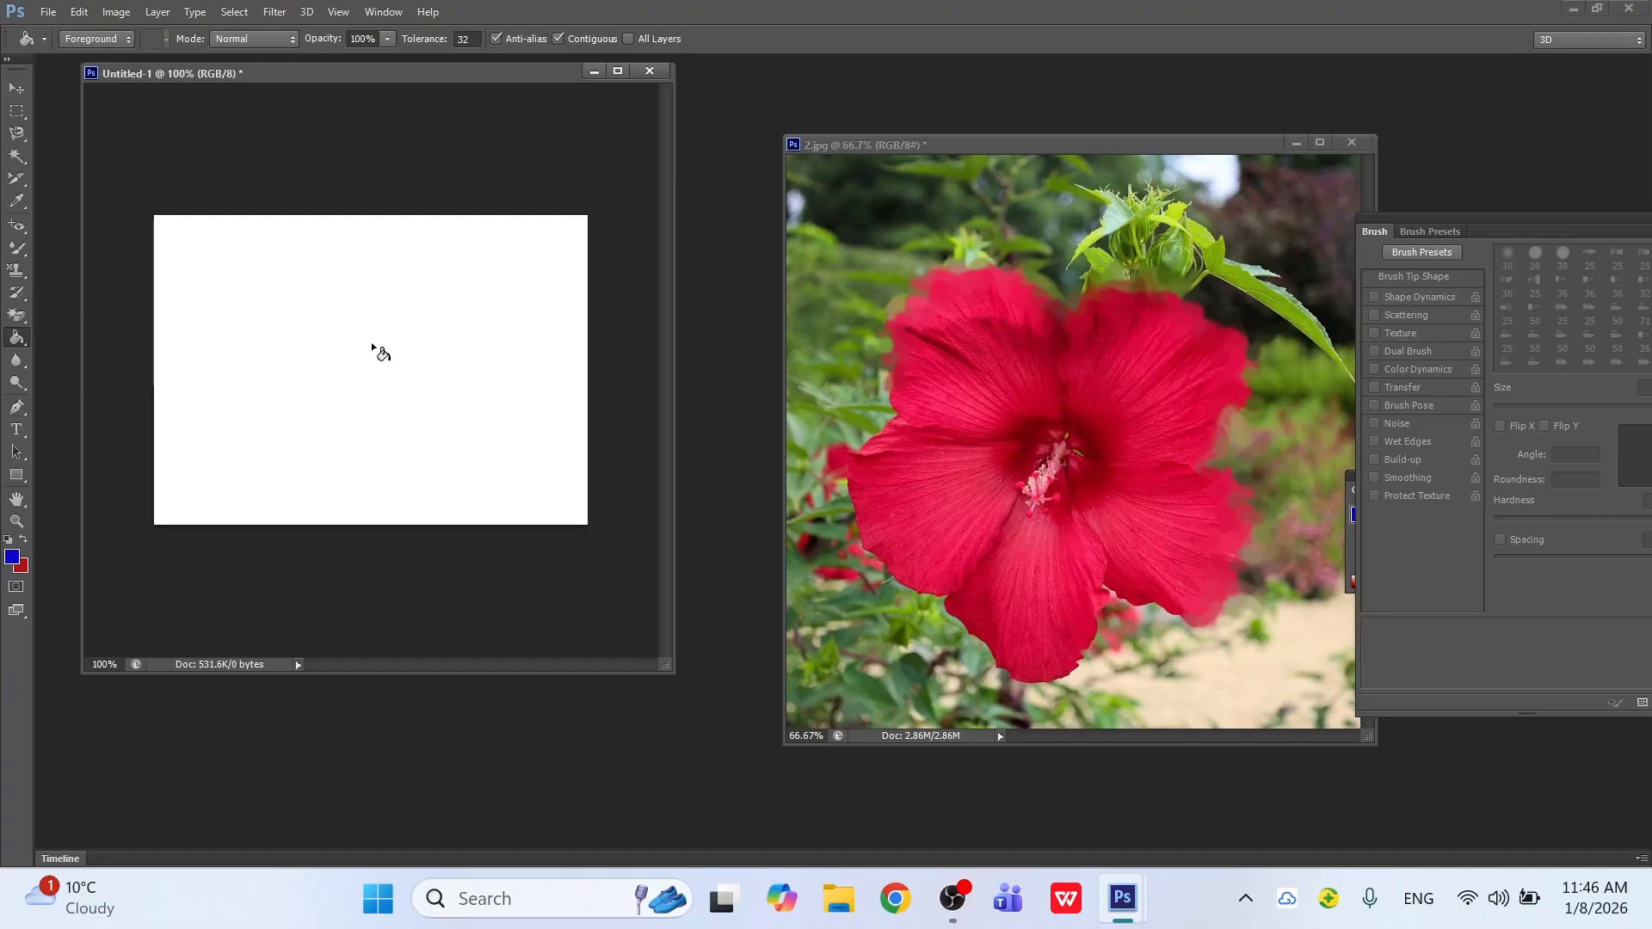
click(274, 351)
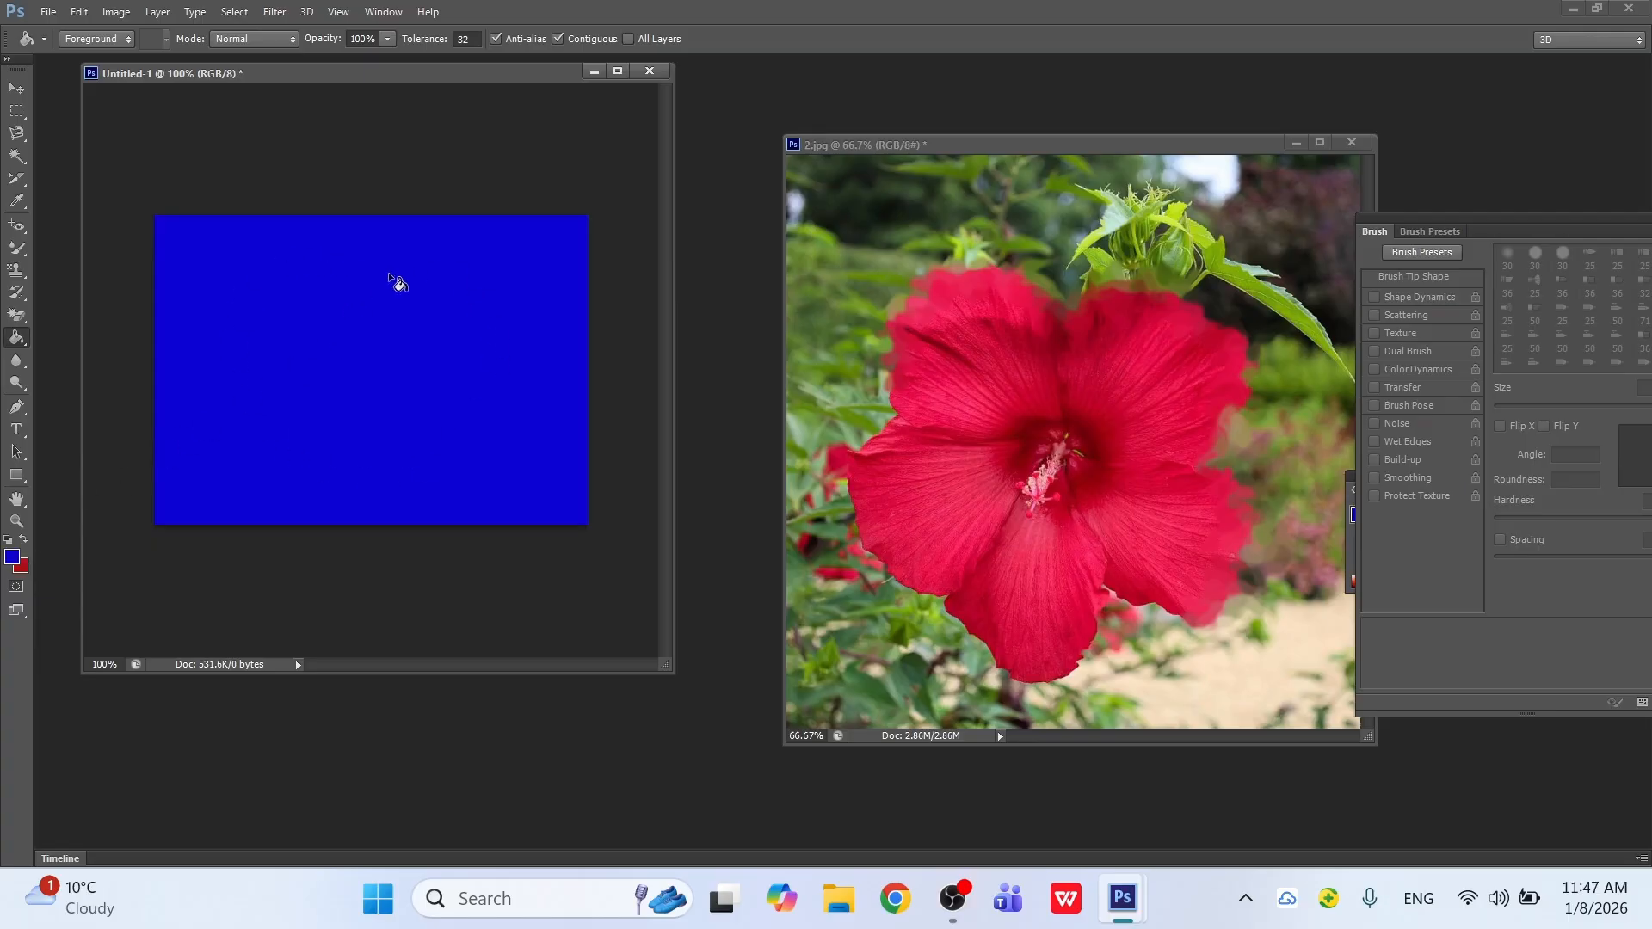
Step: Set the foreground color to bright green #16ea5c and fill the blue canvas with it using the Paint Bucket
key(i)
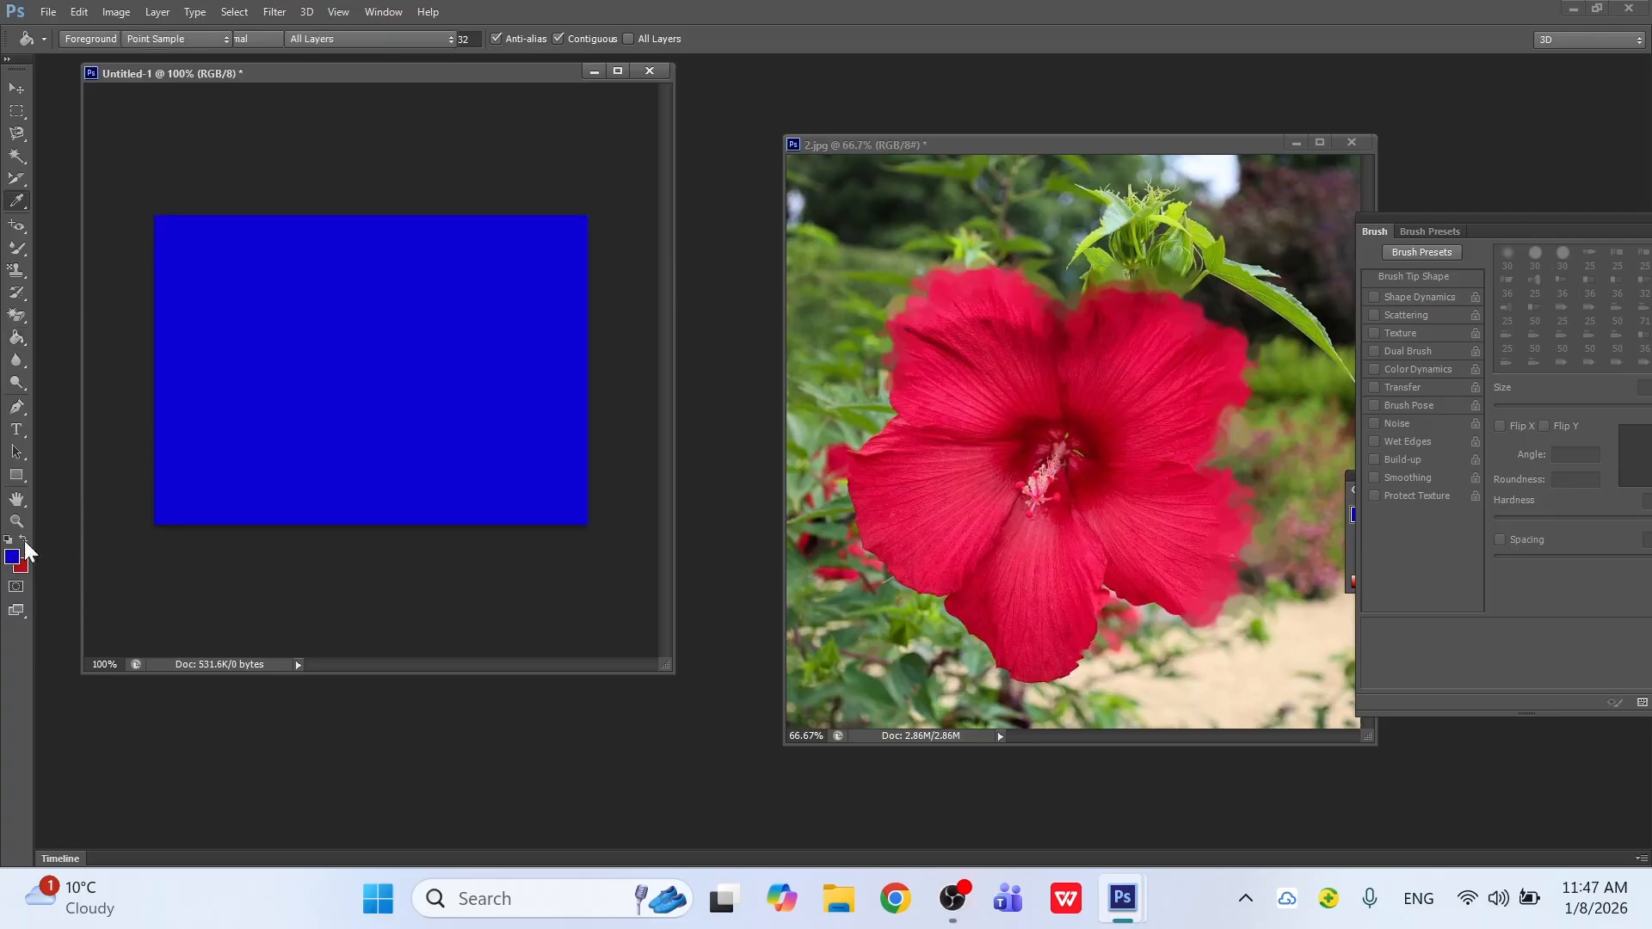
click(14, 556)
click(831, 378)
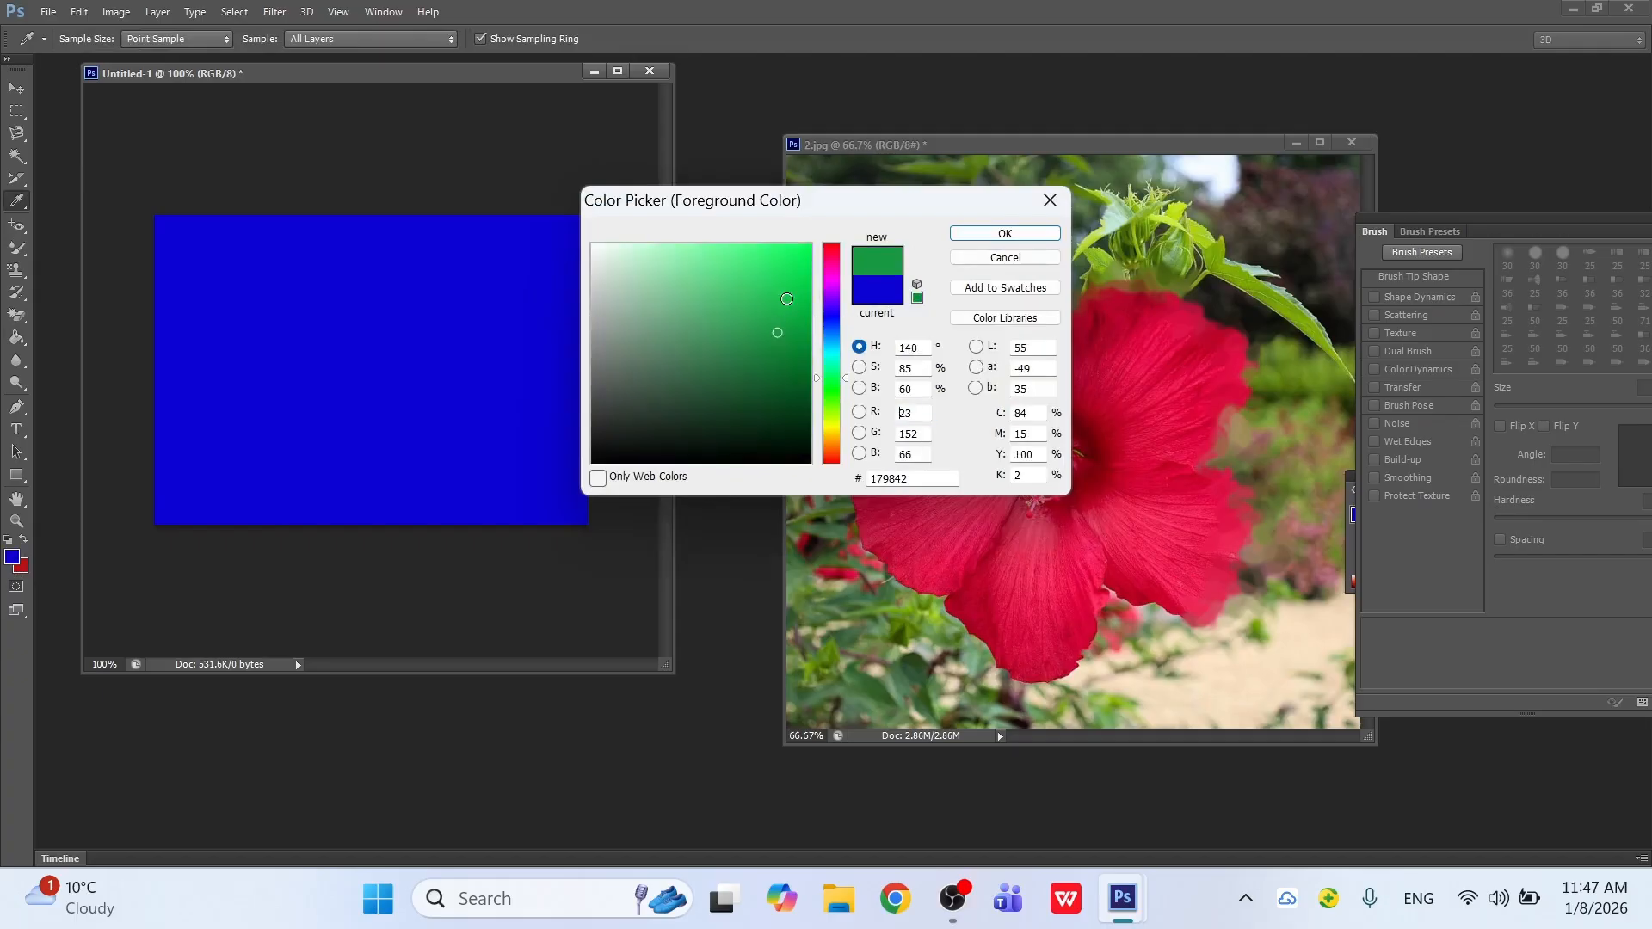
drag(787, 298, 790, 262)
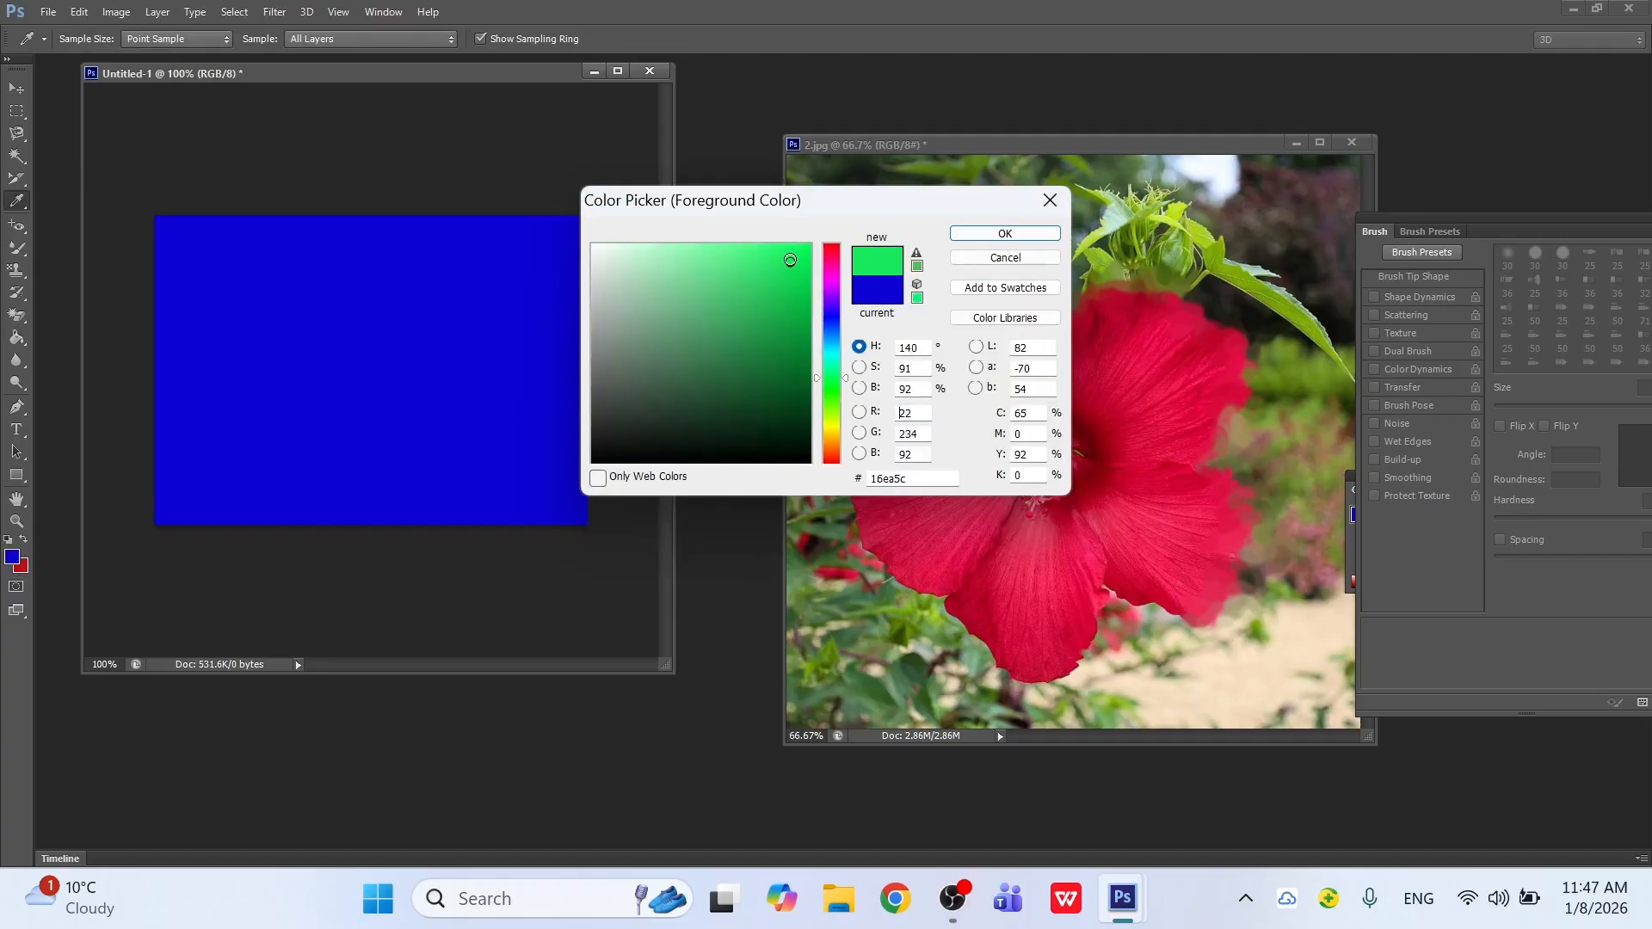
click(1002, 234)
key(g)
click(332, 370)
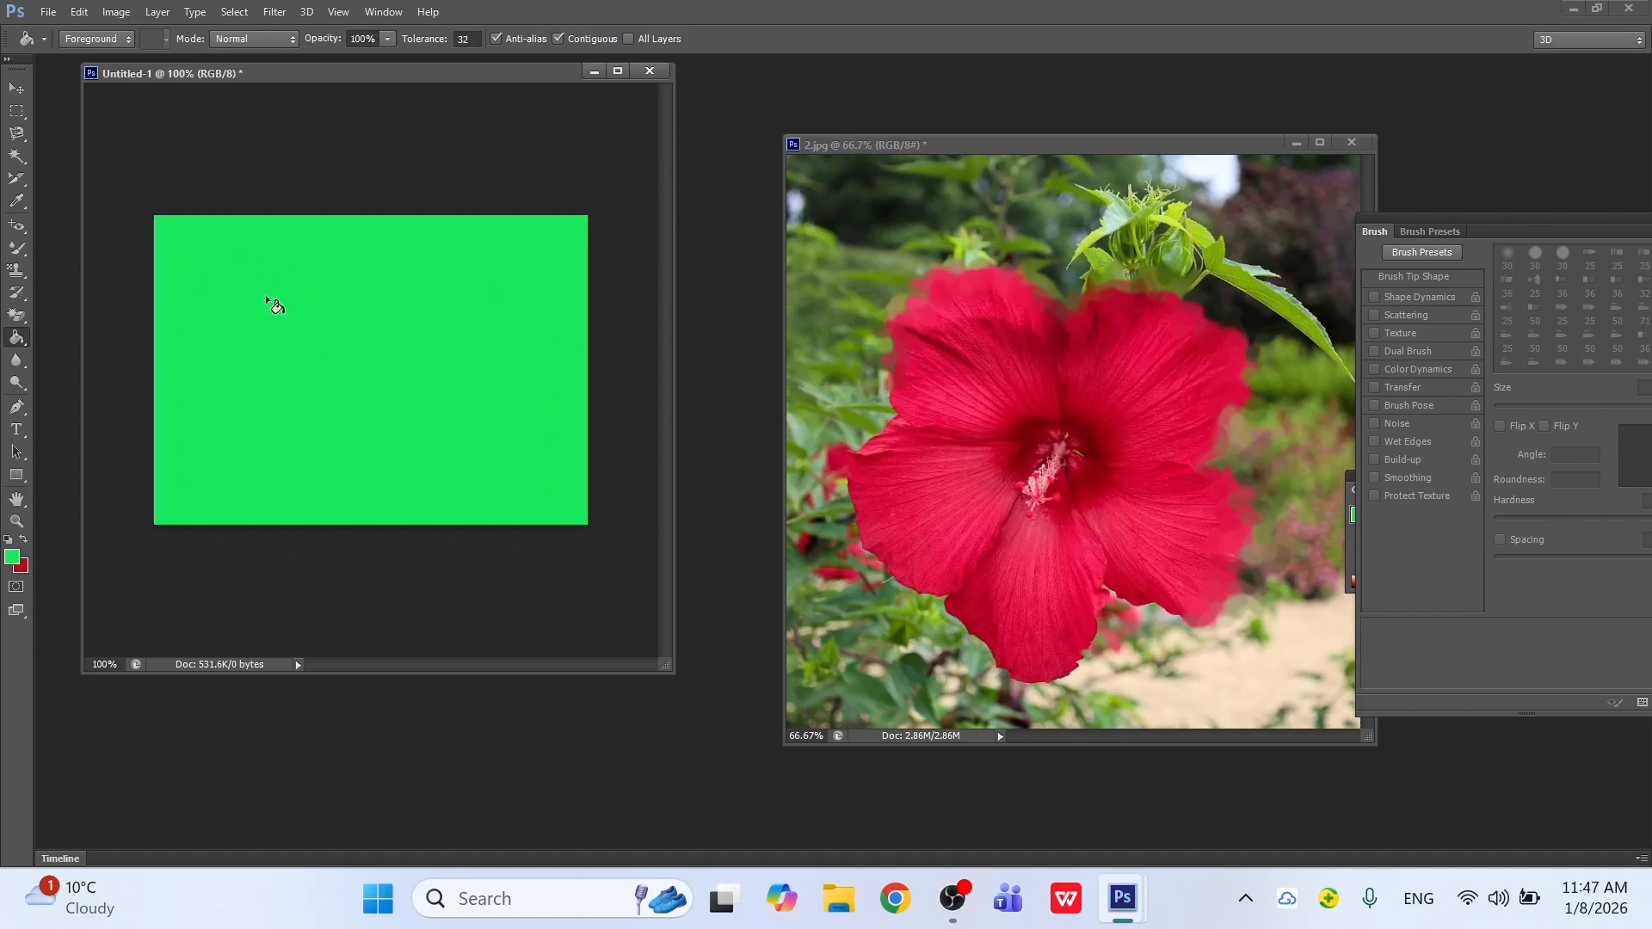
Step: Undo the green and blue fills back to the blank white canvas
key(ctrl+alt+z)
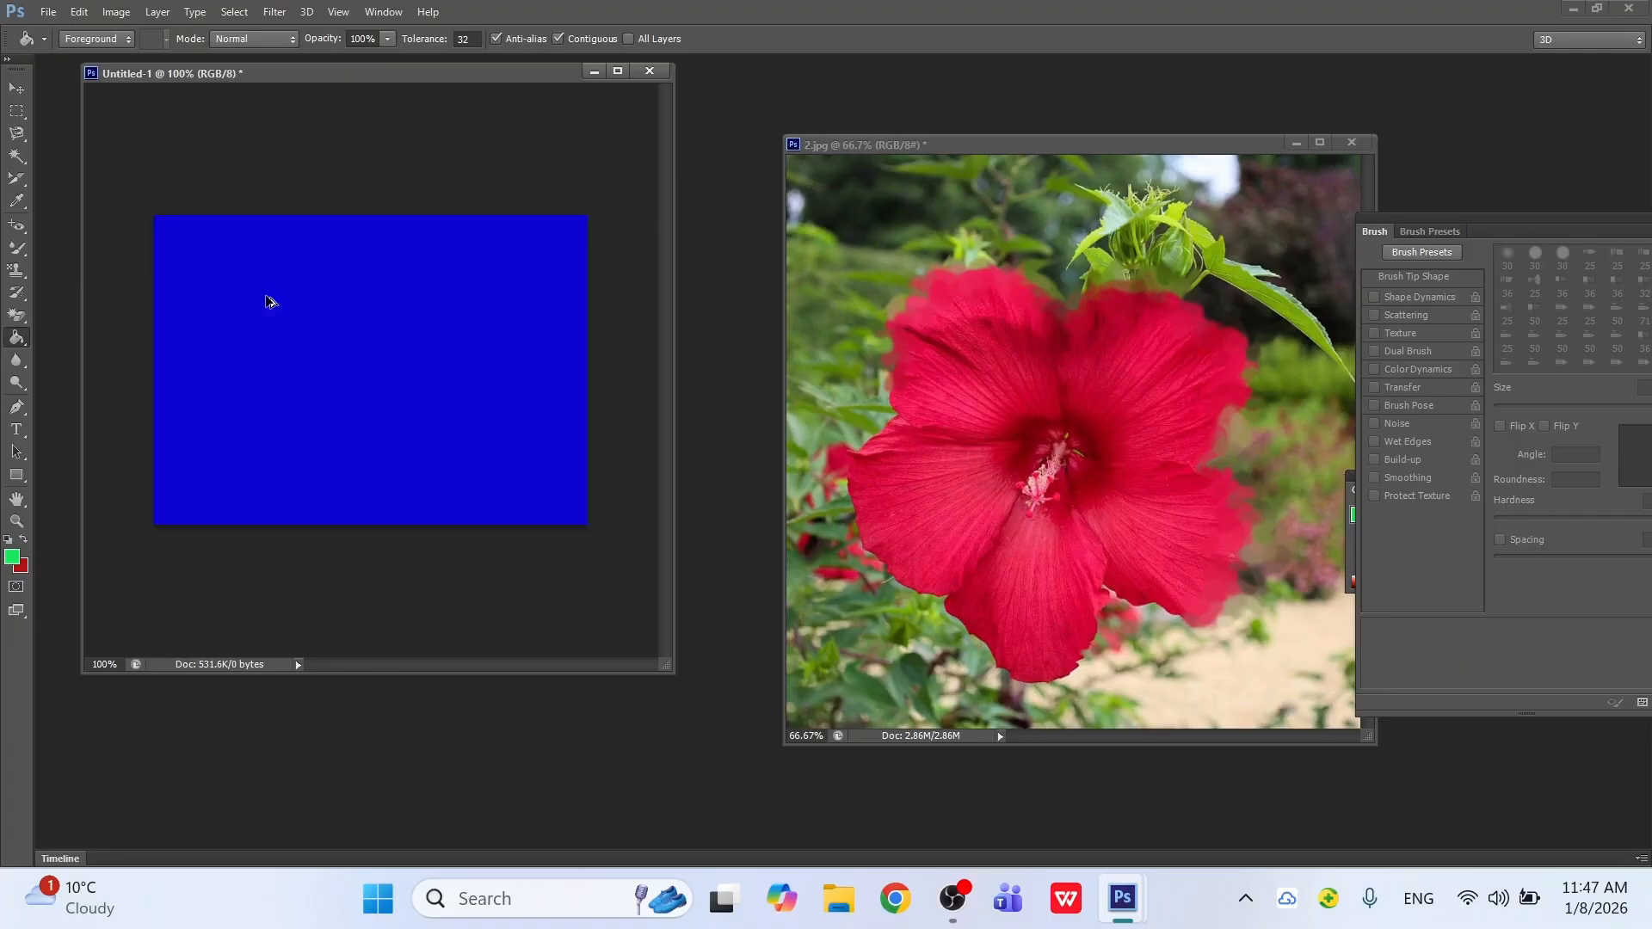
key(ctrl+alt+z)
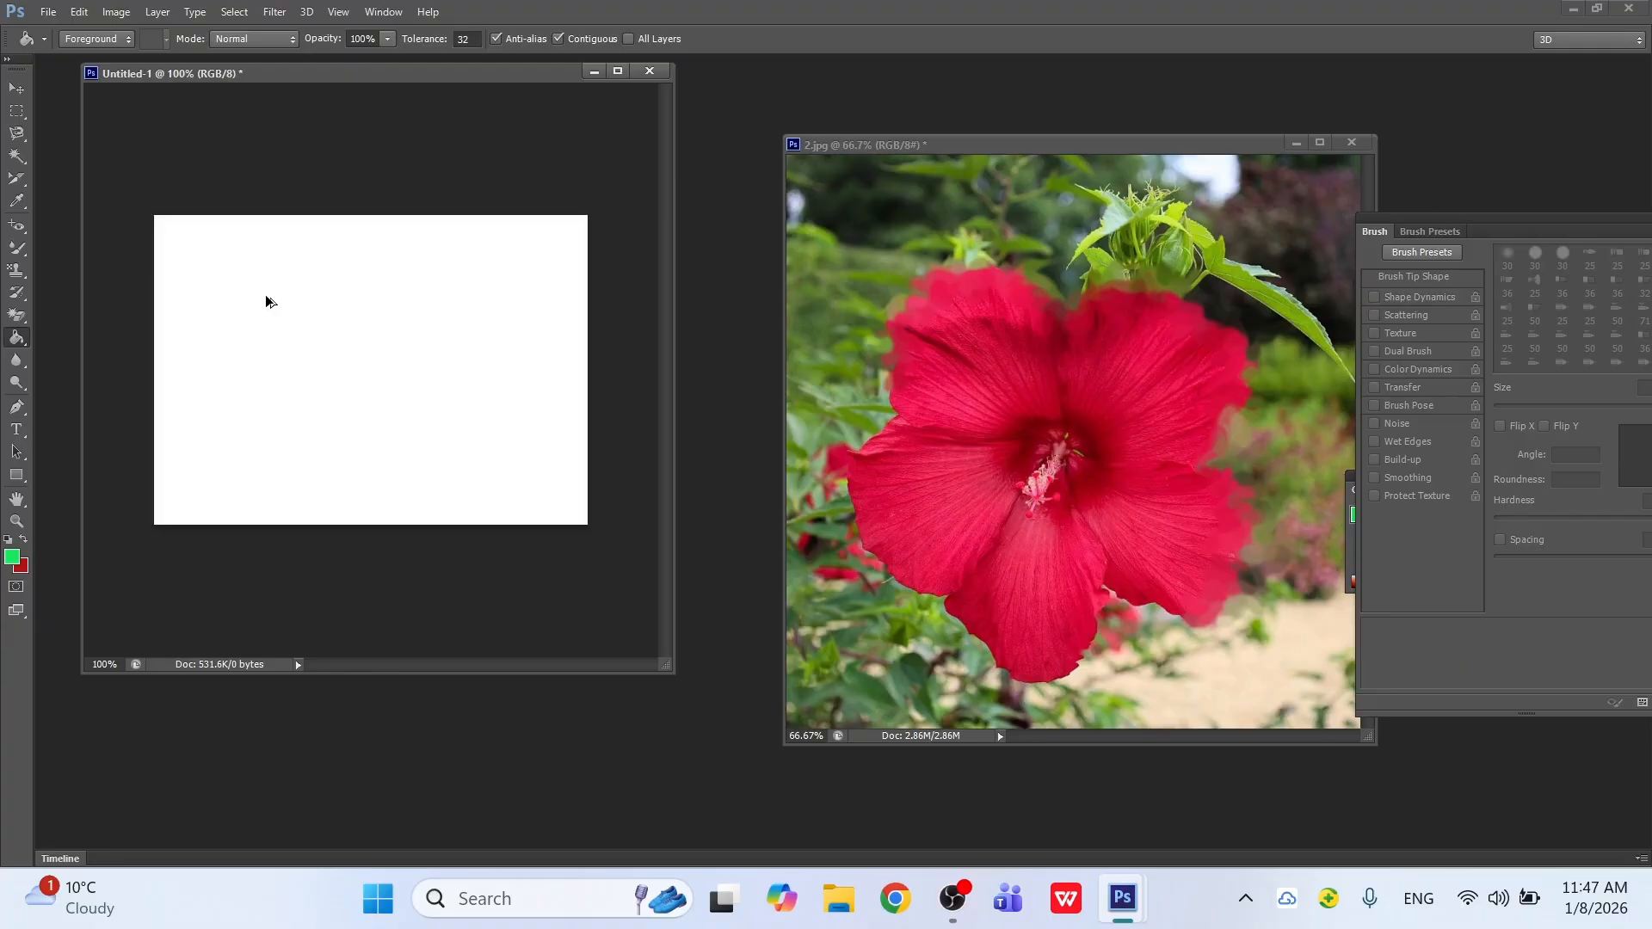
Step: Switch to the Move tool and close the 2.jpg photo without saving its changes
click(26, 368)
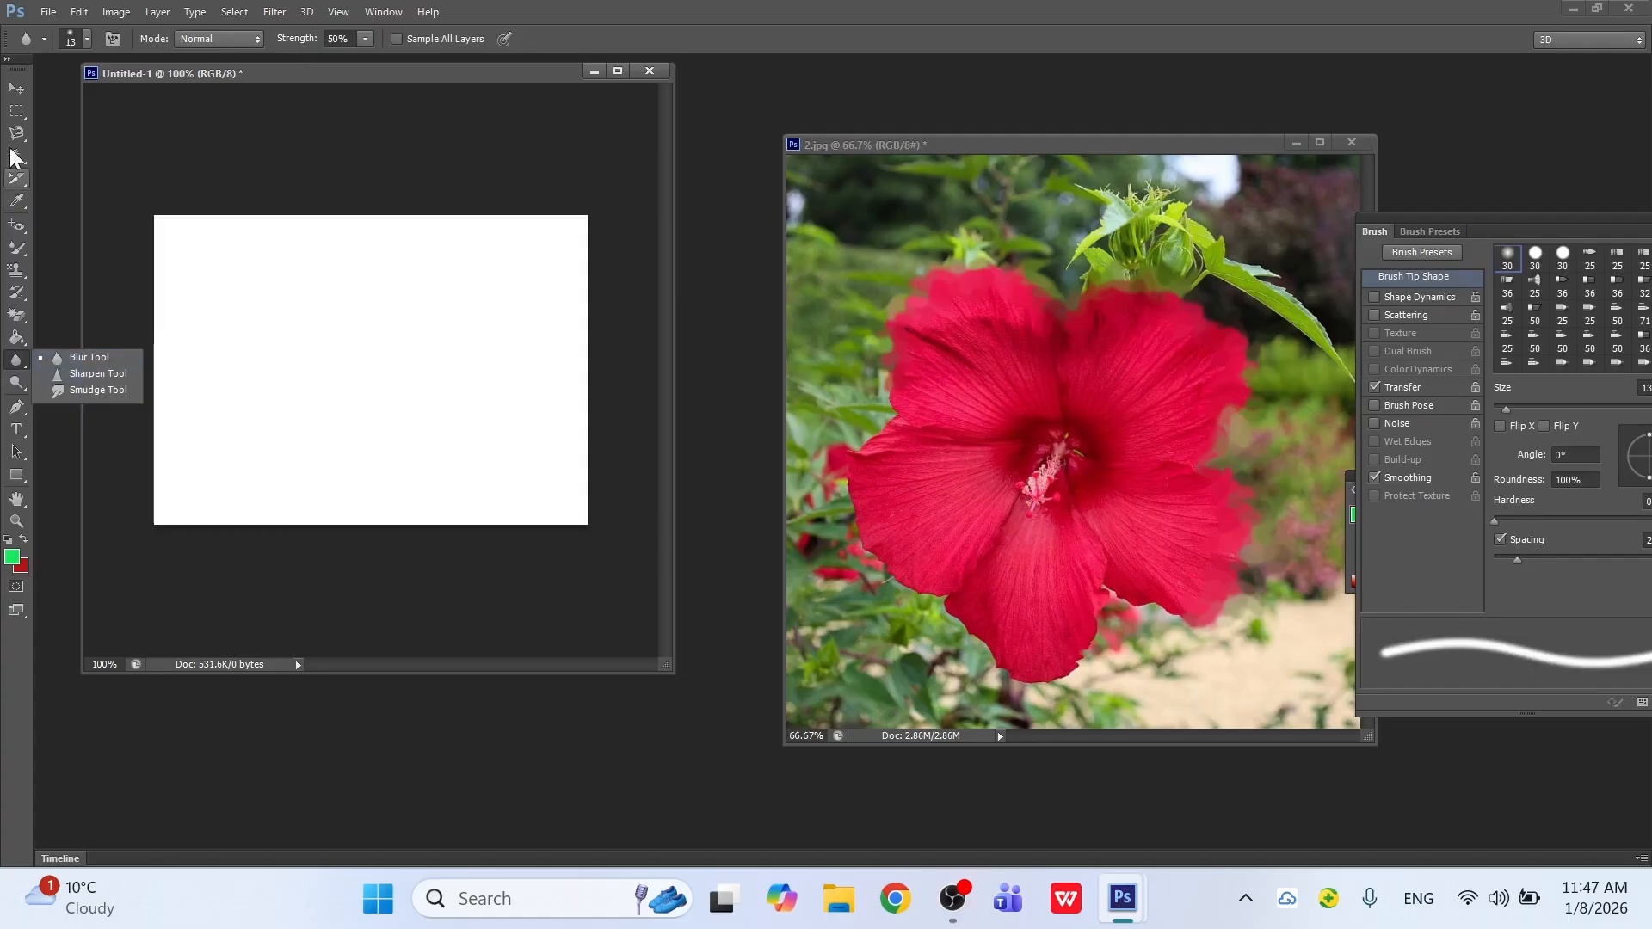
click(16, 88)
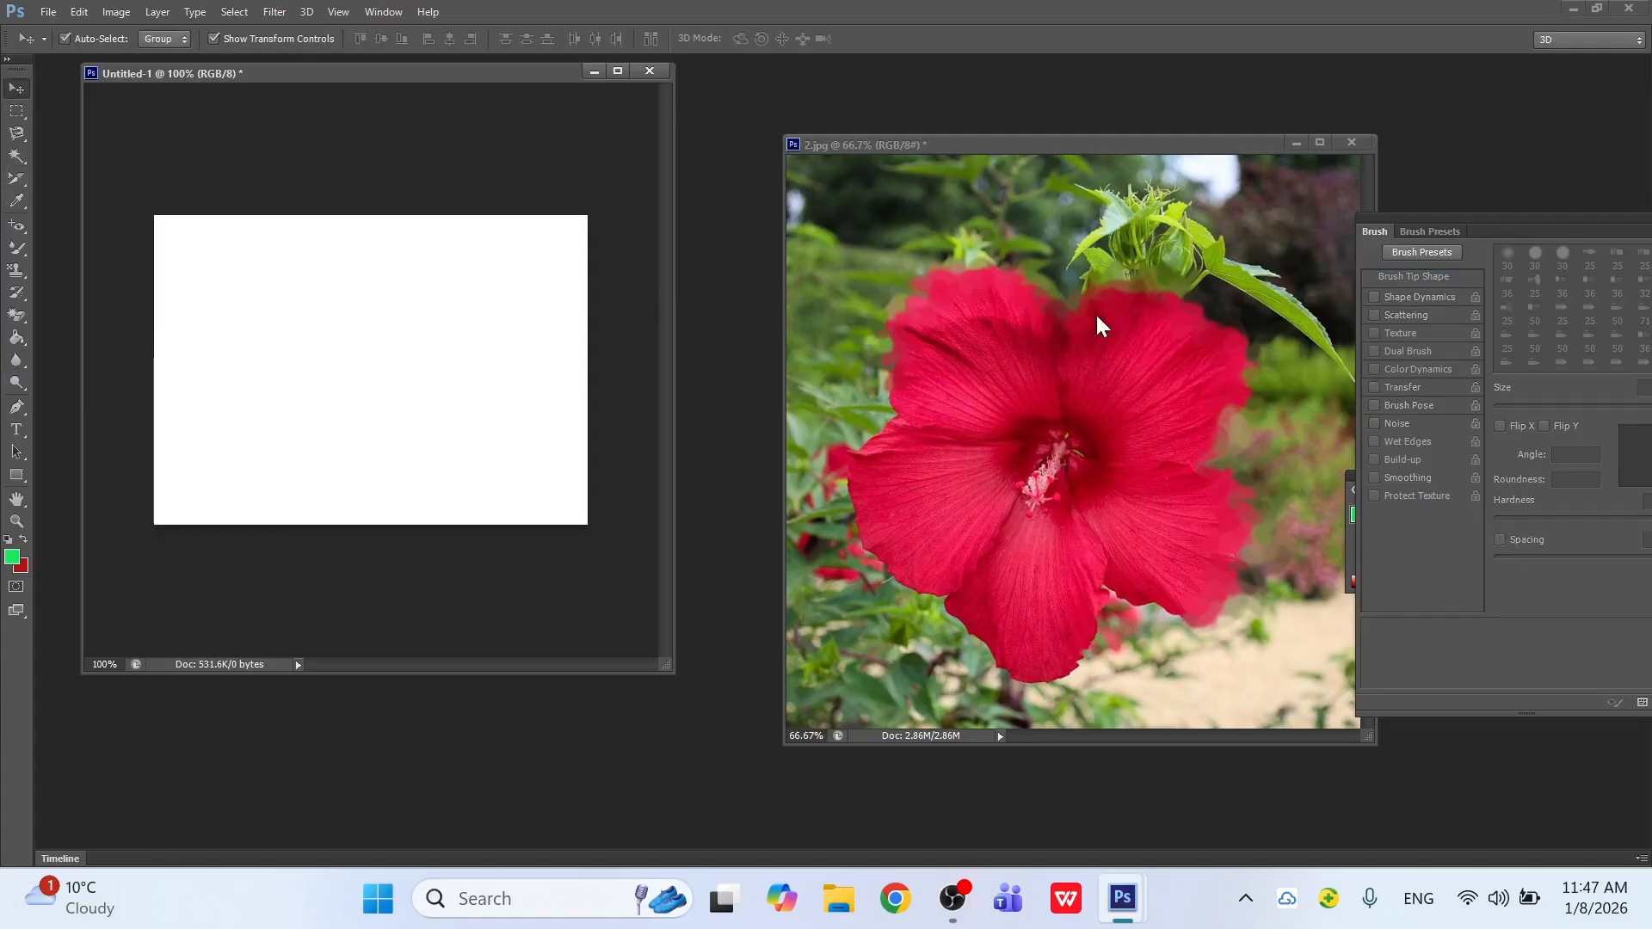
click(1351, 142)
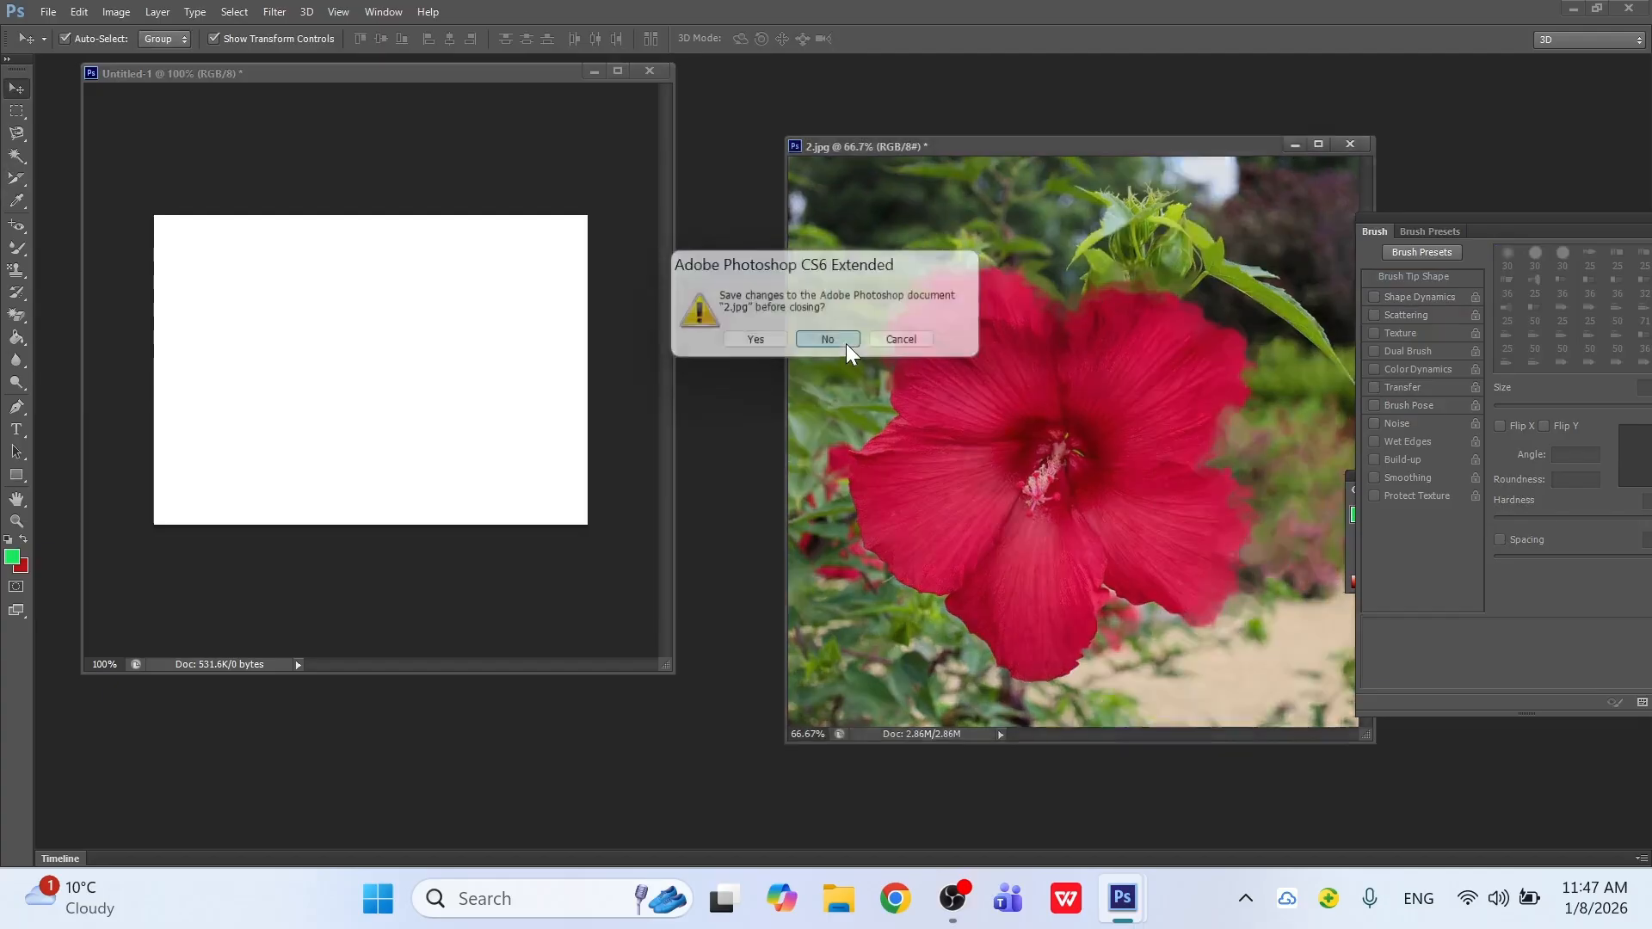
click(828, 340)
Step: Open the rose photo 1 from the pictures folder and float its window beside the blank document
key(ctrl+o)
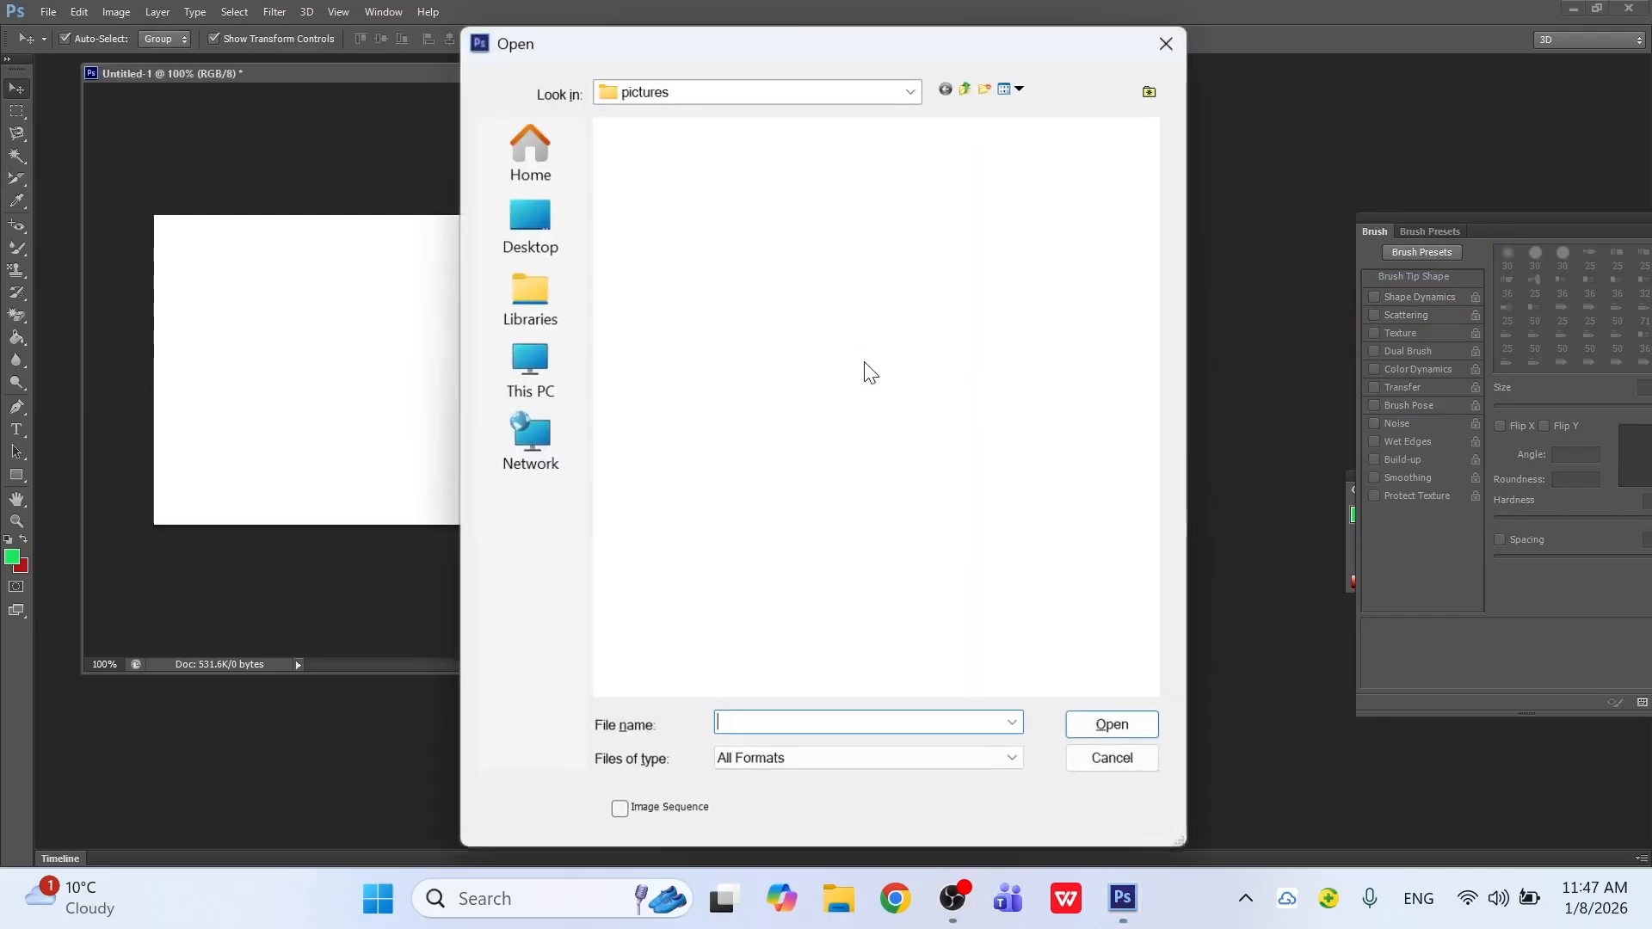
click(733, 183)
click(1121, 733)
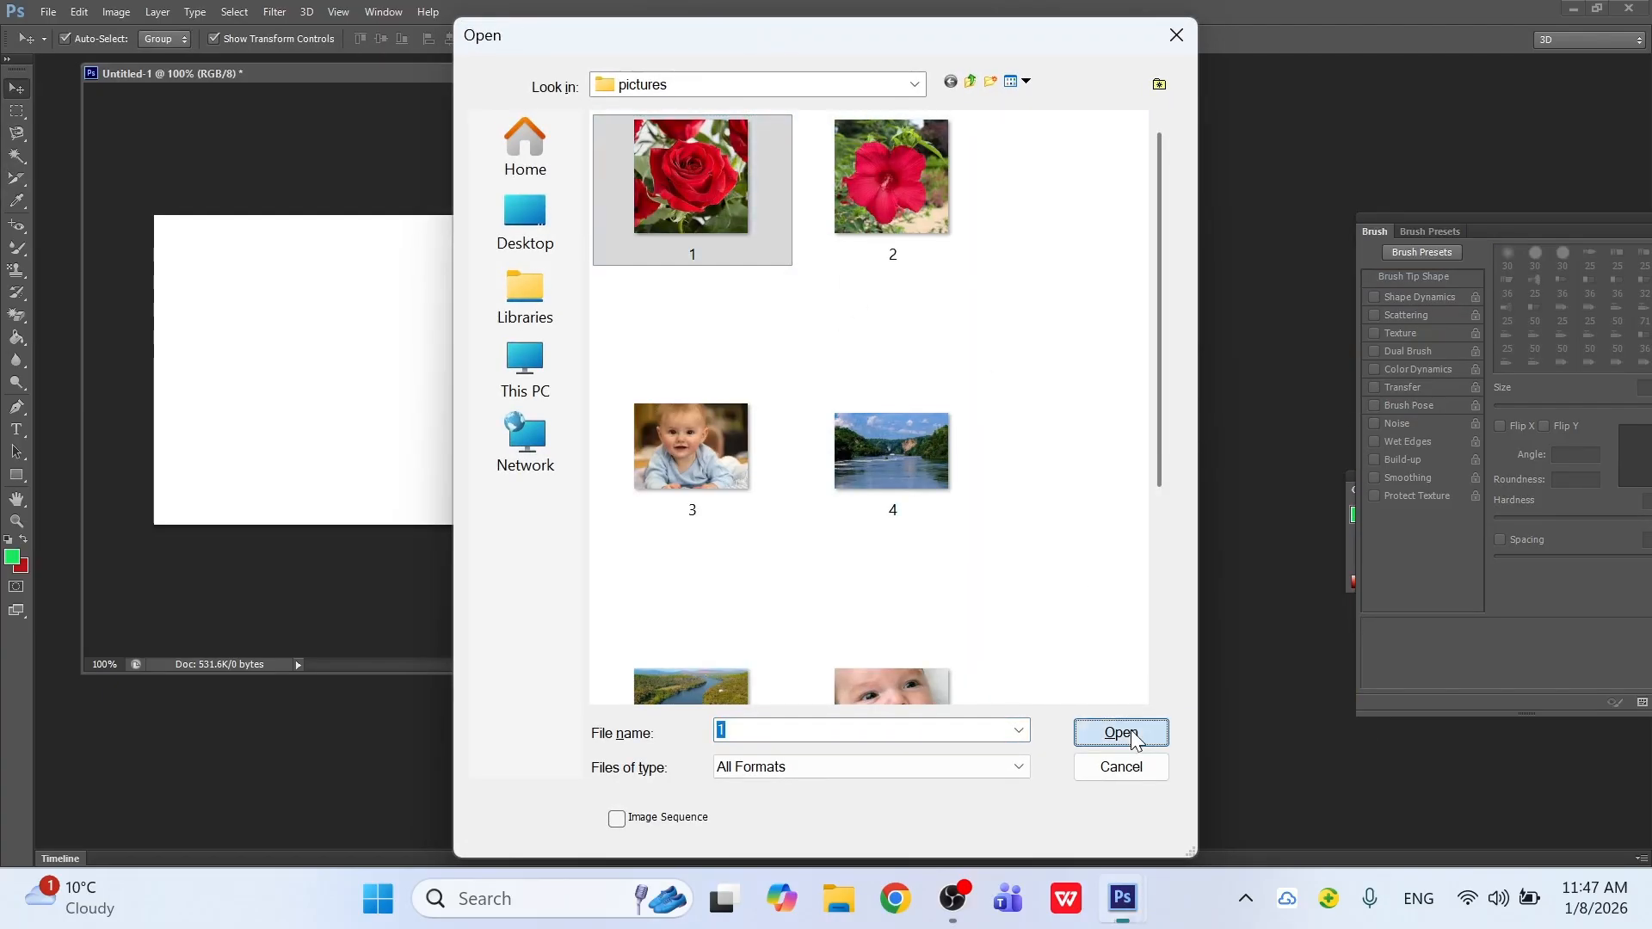
drag(350, 94, 873, 142)
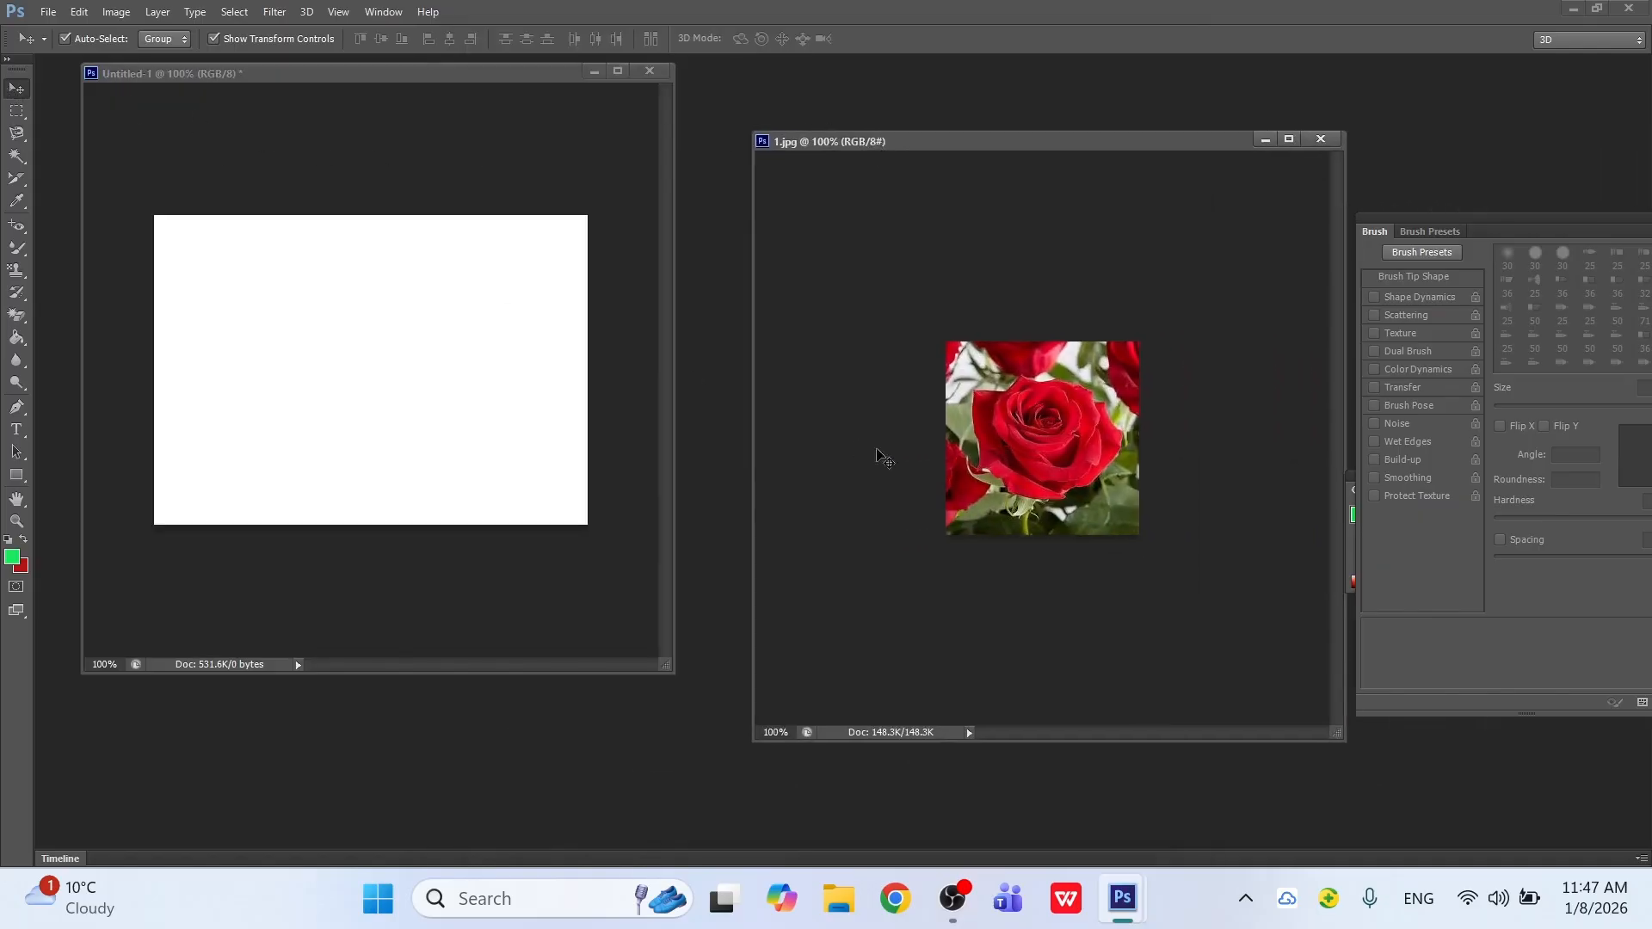
Step: Copy the rose photo into the Untitled-1 document and enlarge it to about 163% width and 151% height
drag(1067, 463, 312, 344)
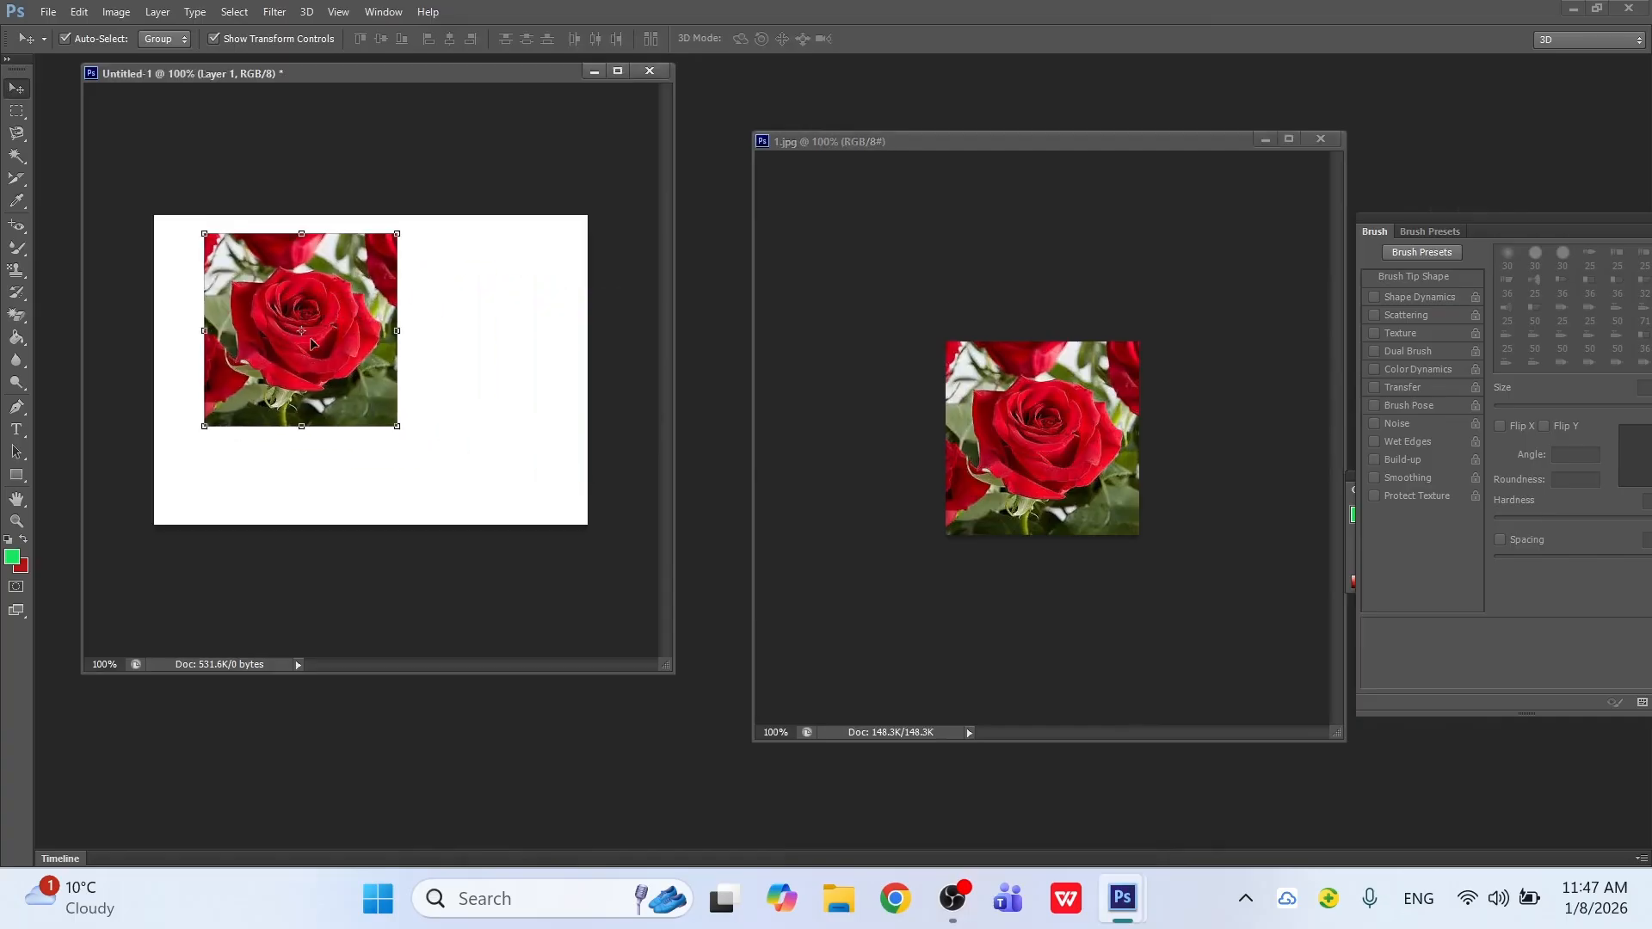
drag(396, 426, 517, 525)
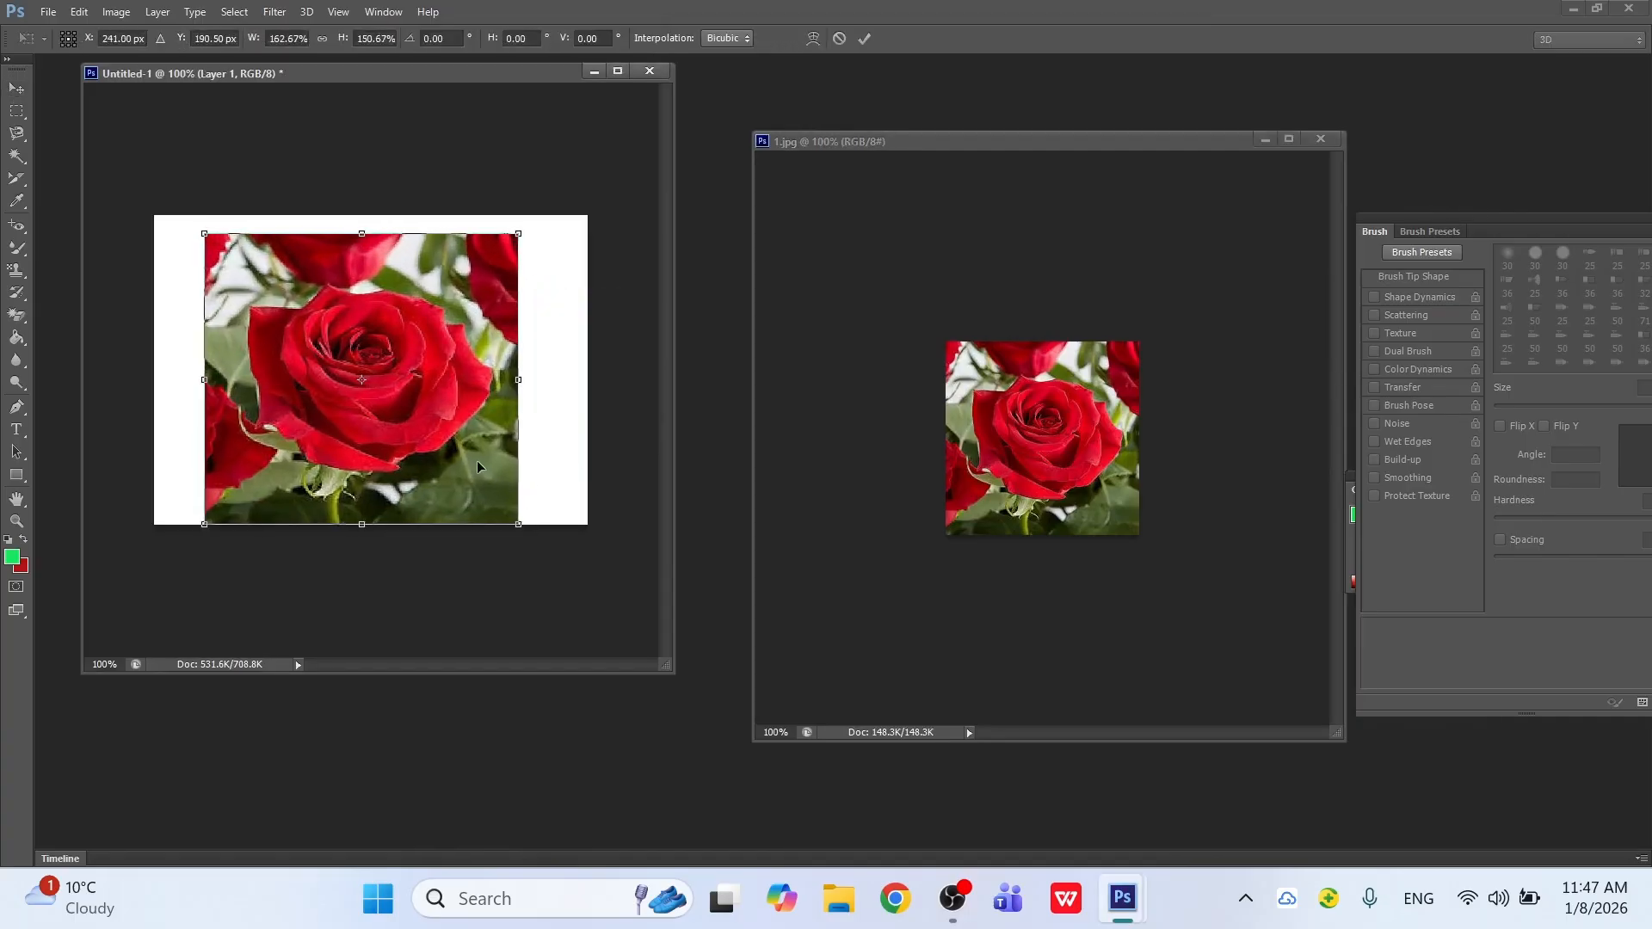
click(16, 88)
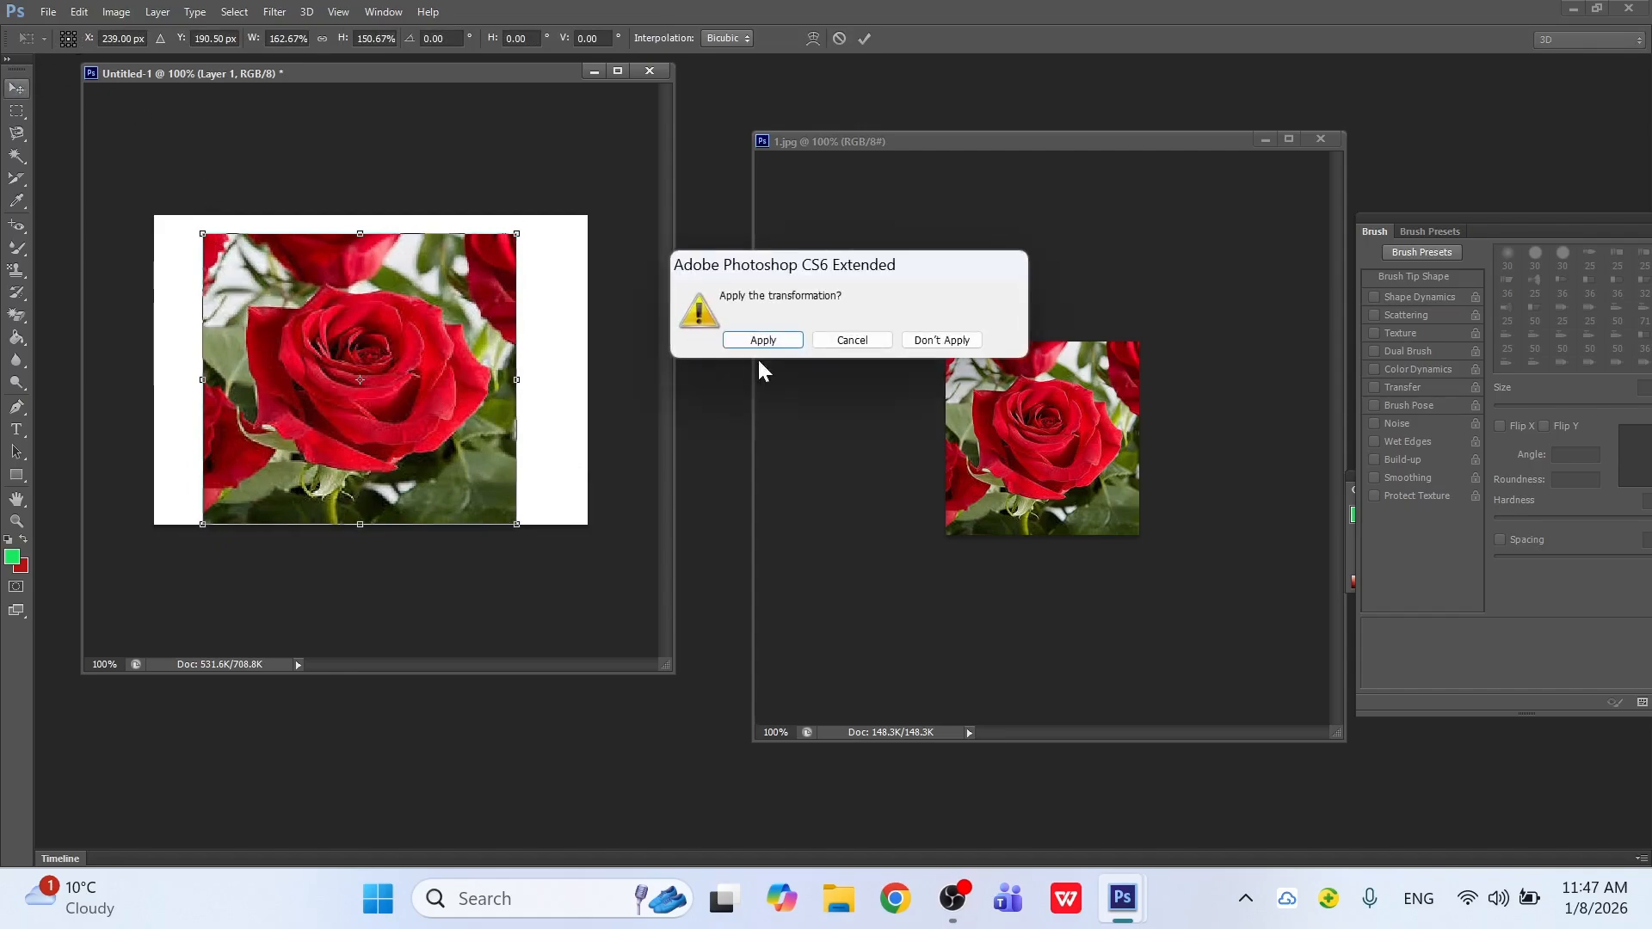
click(785, 342)
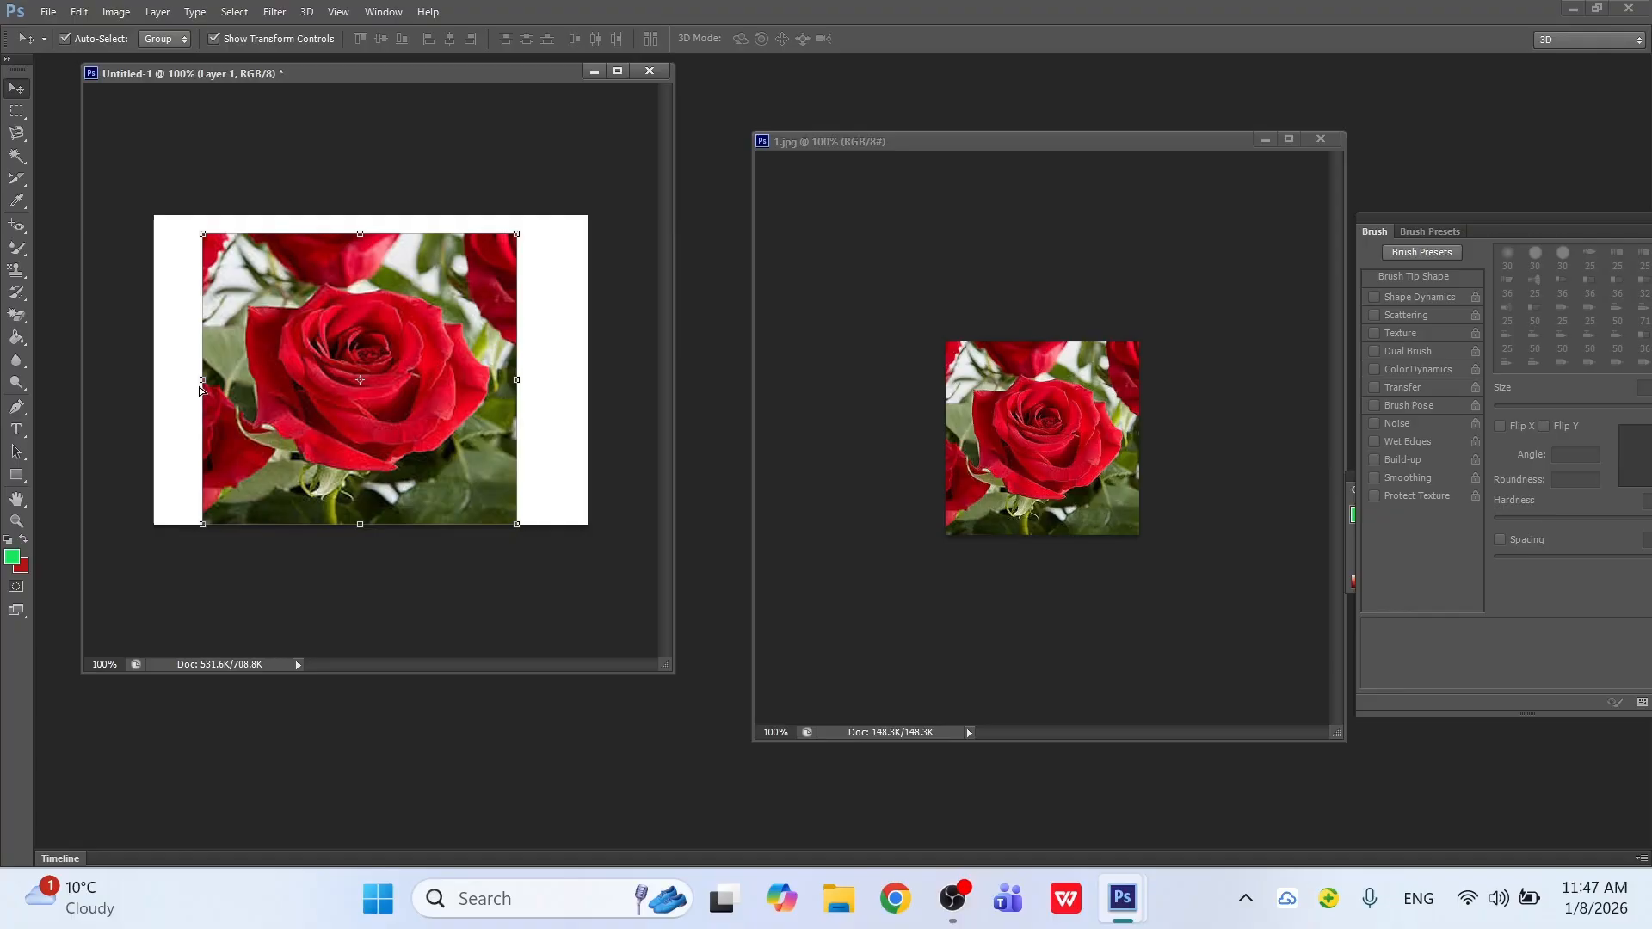
key(ctrl+0)
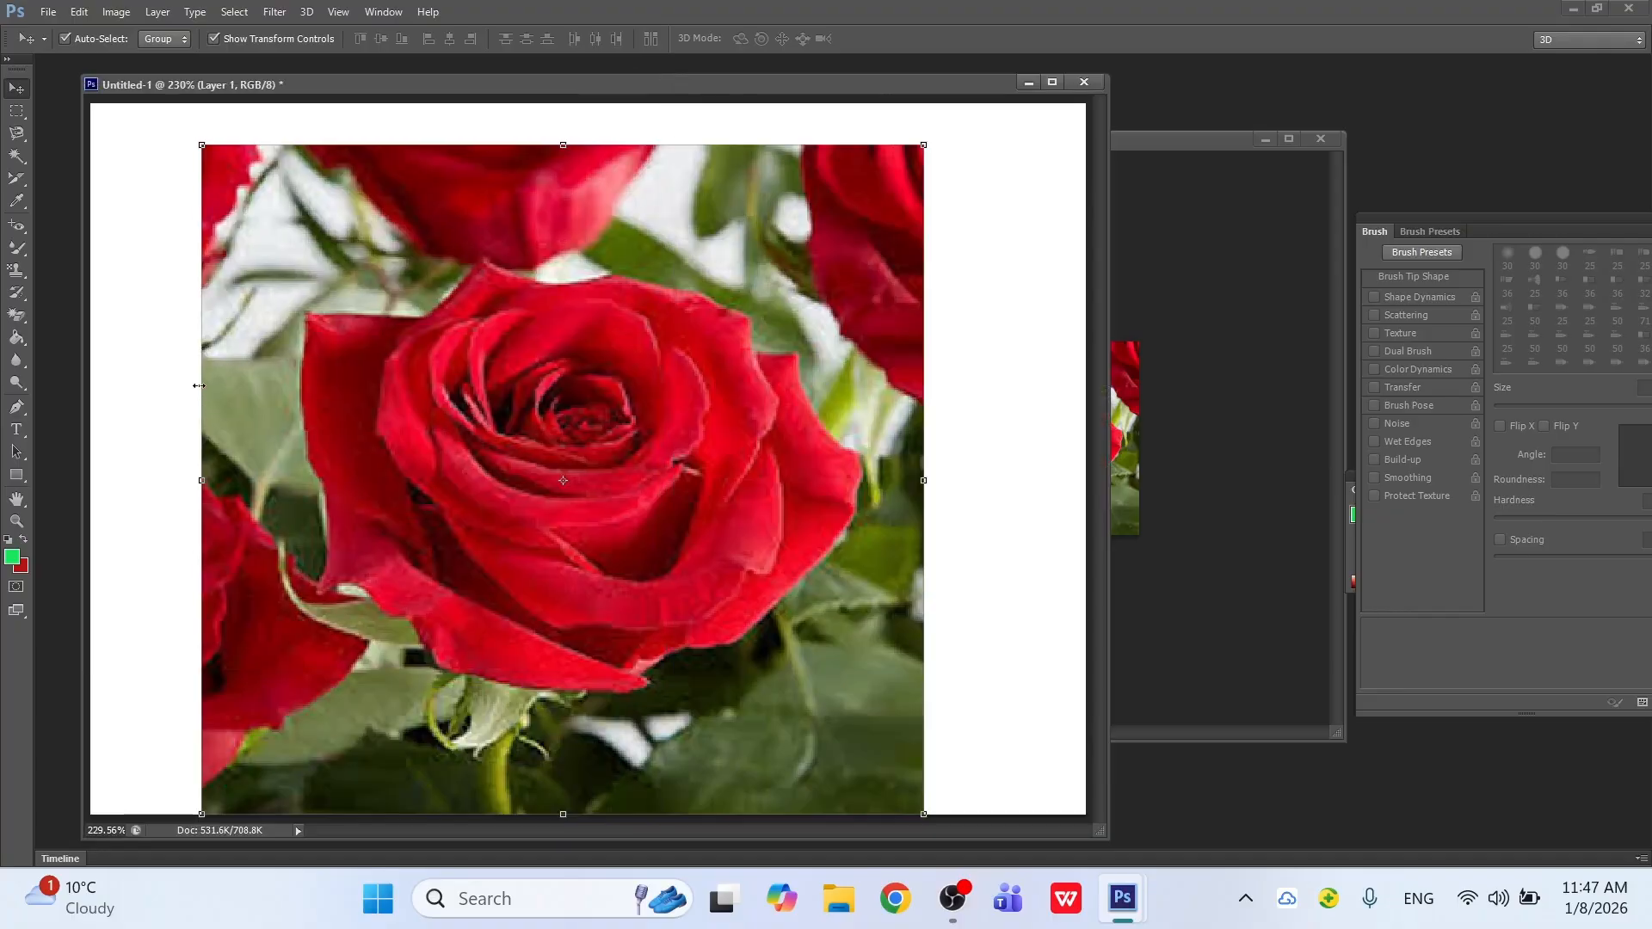
Step: Close Untitled-1 without saving and close the rose photo 1.jpg
click(1084, 81)
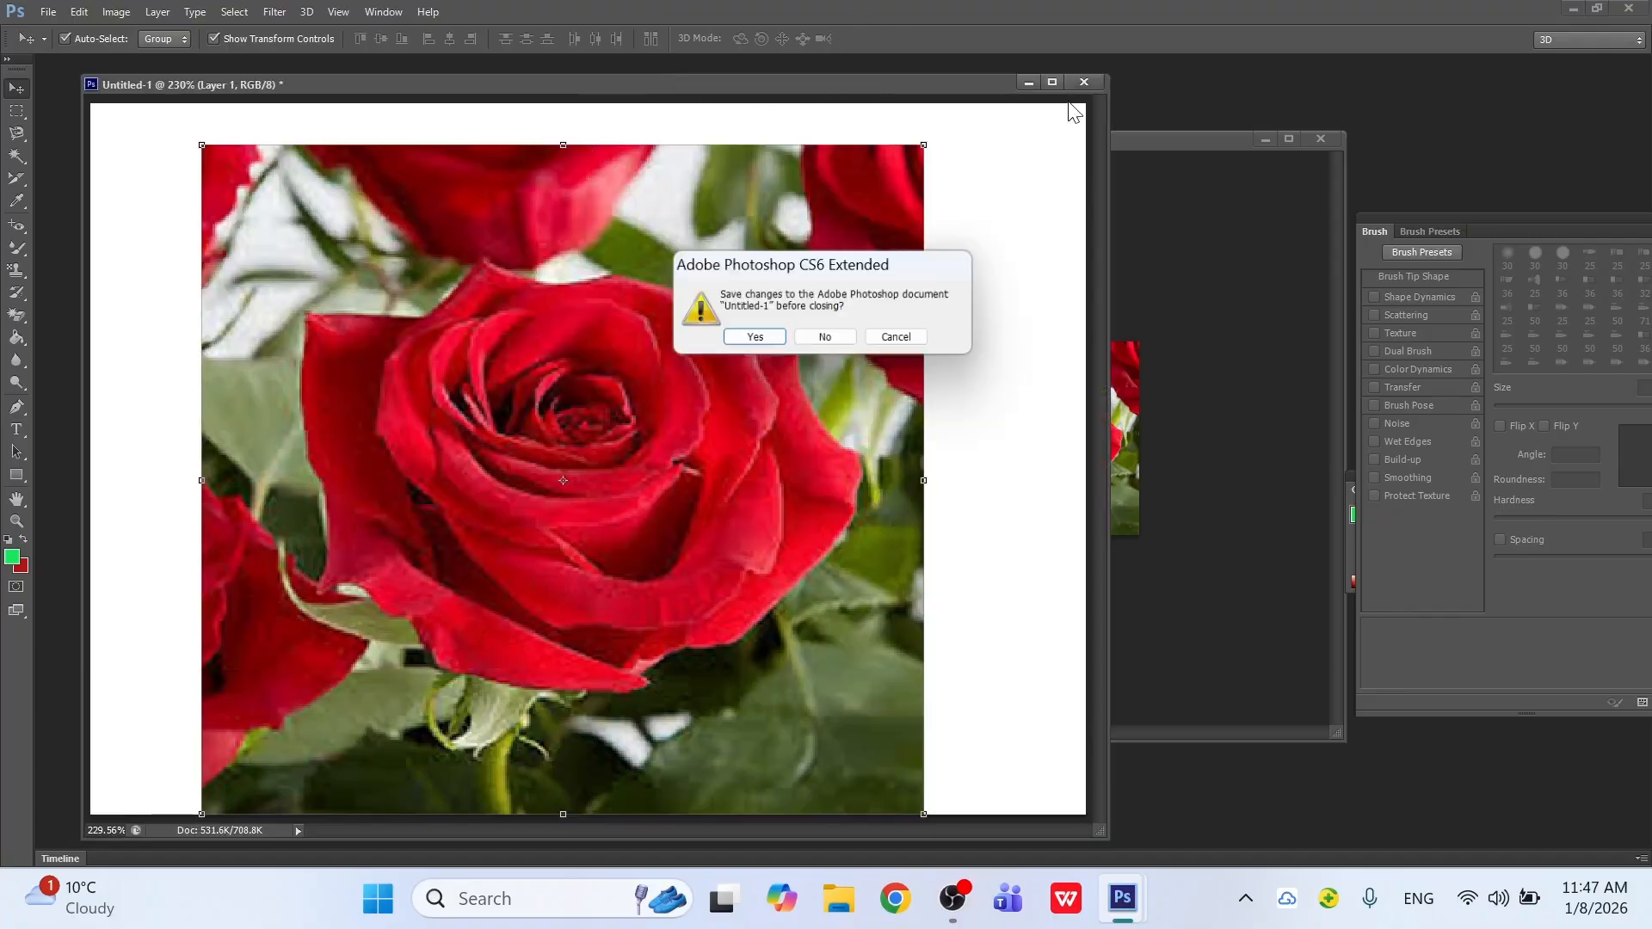
click(828, 336)
click(1321, 139)
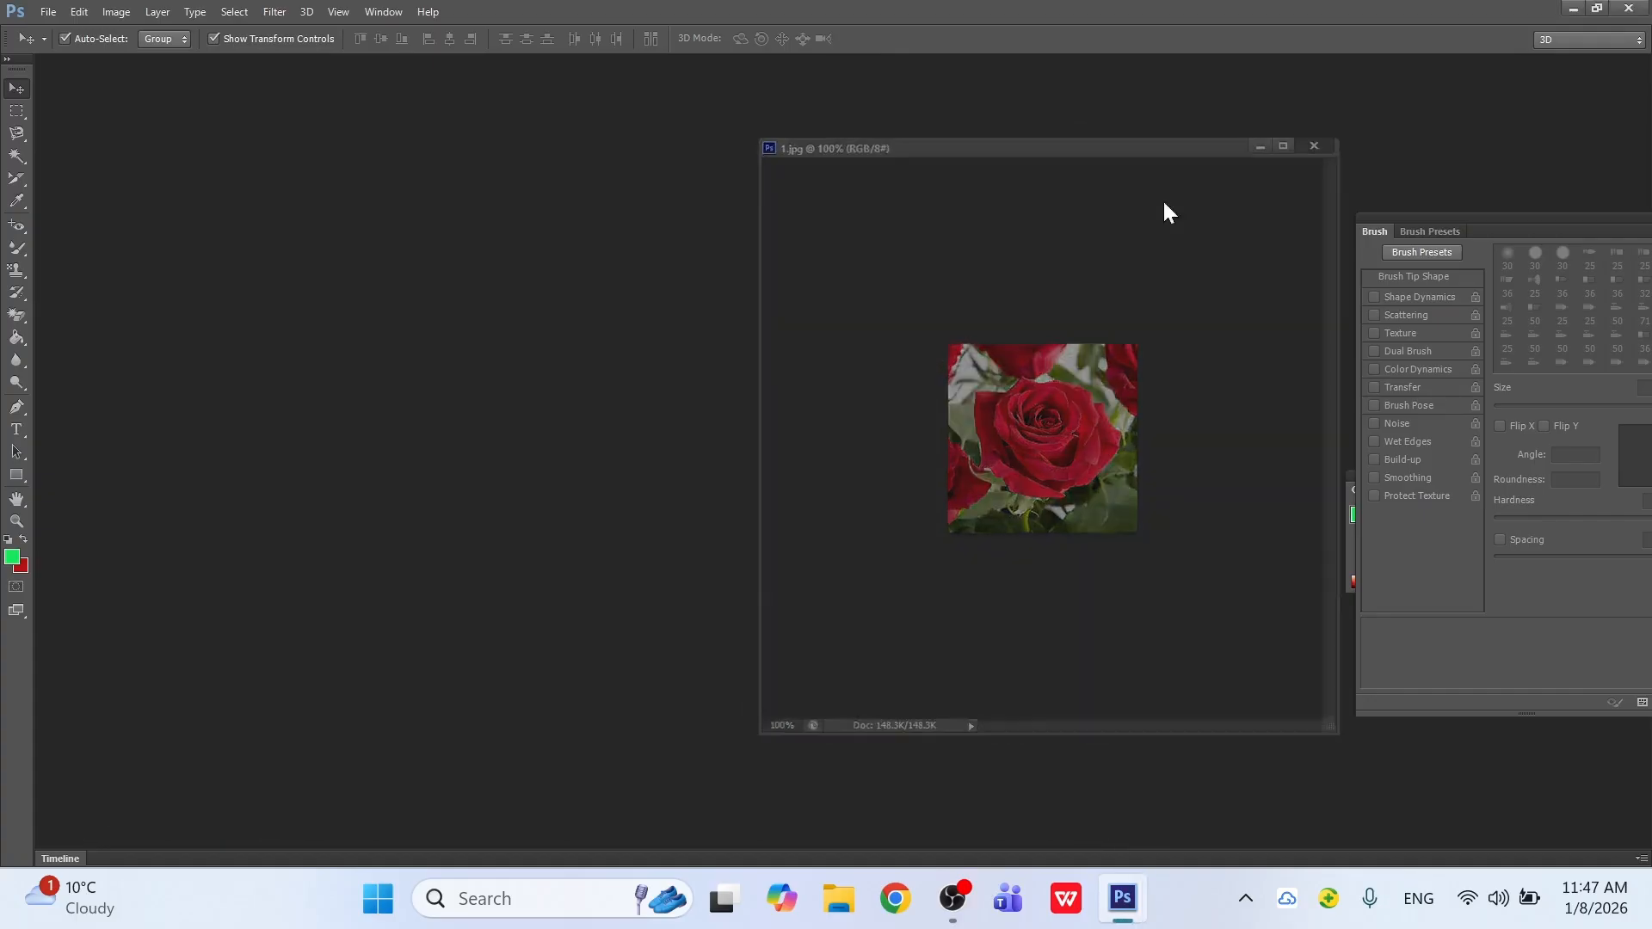
Step: Create a new white 7 x 5 inch RGB document at 72 pixels/inch and float it in its own window
click(49, 12)
click(74, 36)
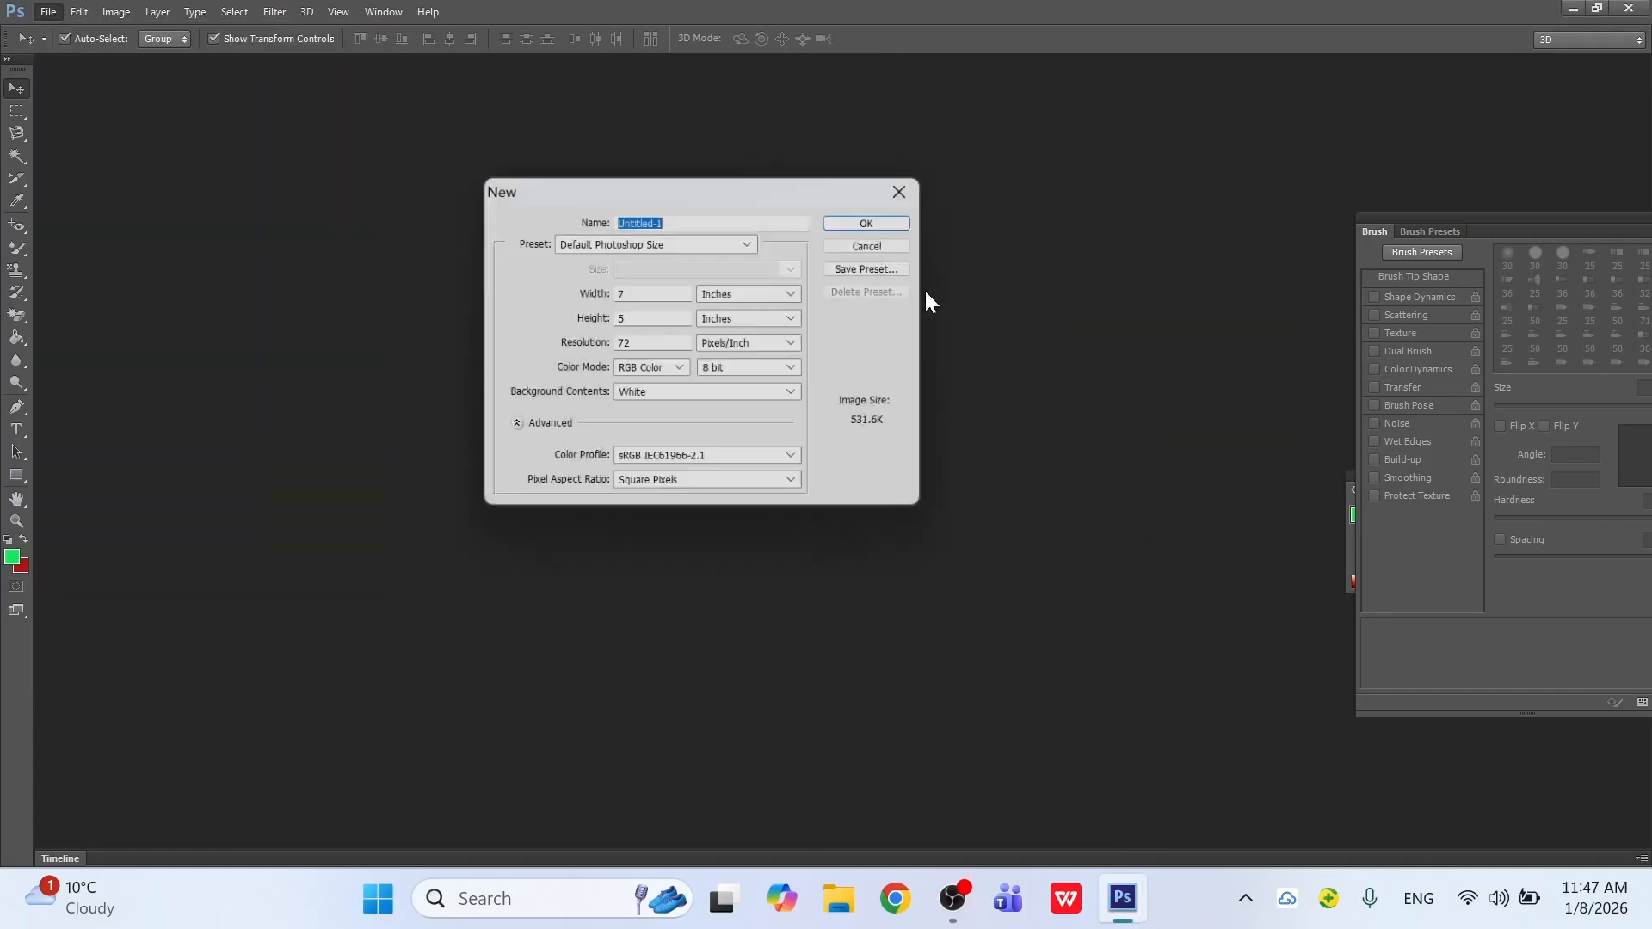
click(886, 217)
drag(182, 63, 258, 95)
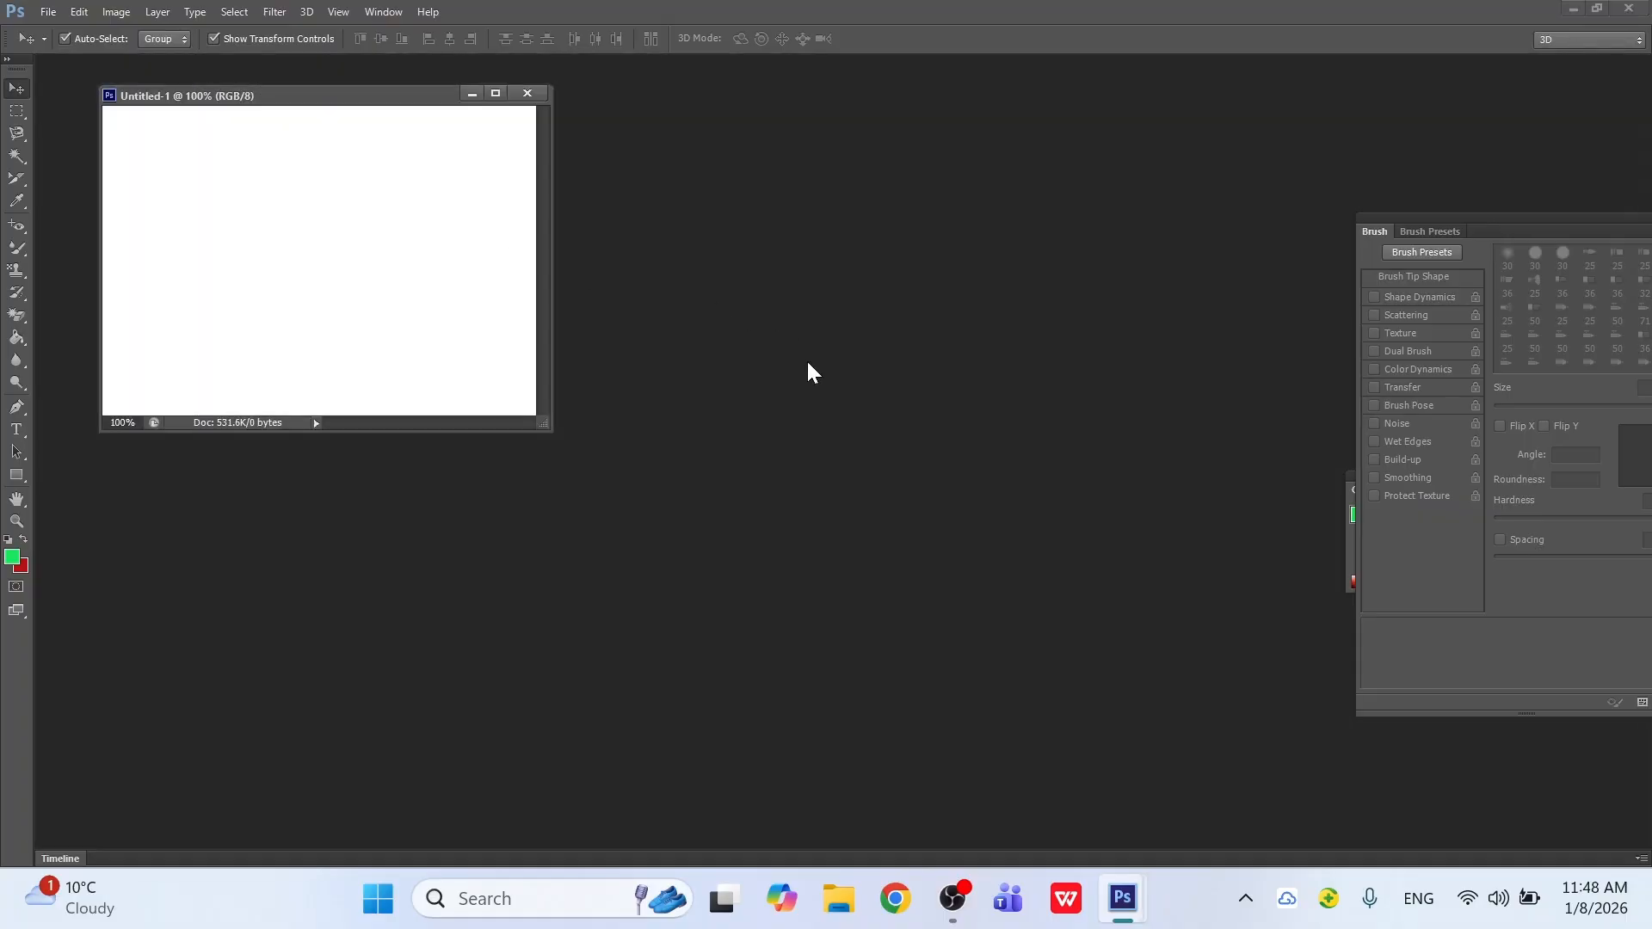
Step: Open the hibiscus photo 2 from the pictures folder and float its window beside the new document
key(ctrl+o)
click(888, 223)
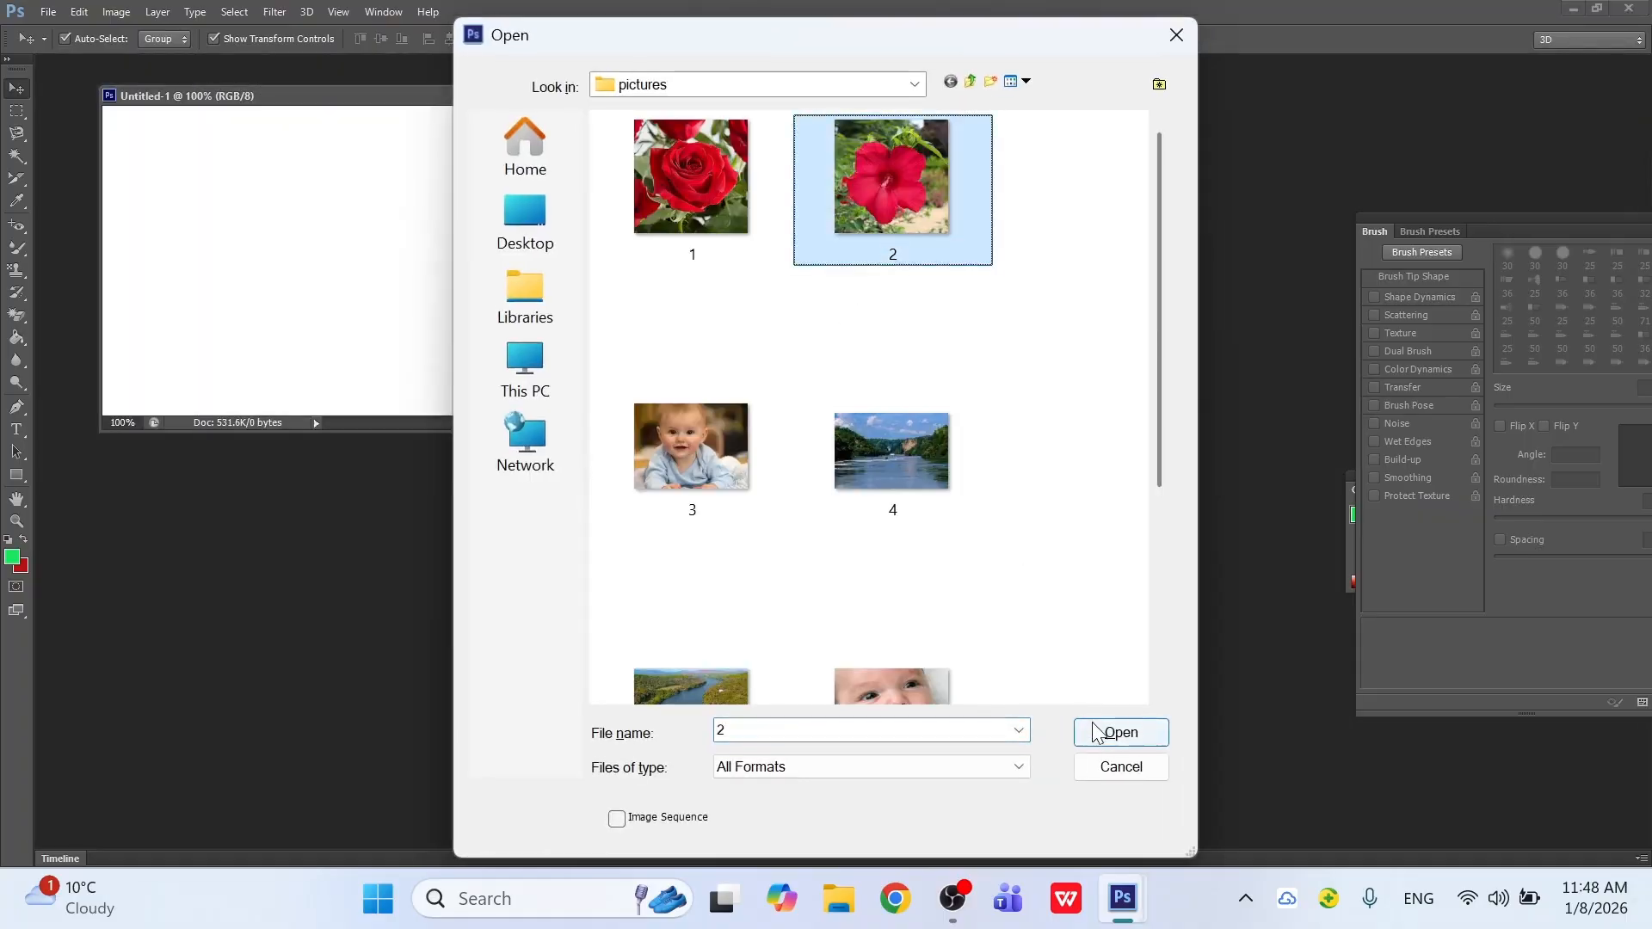
click(1119, 731)
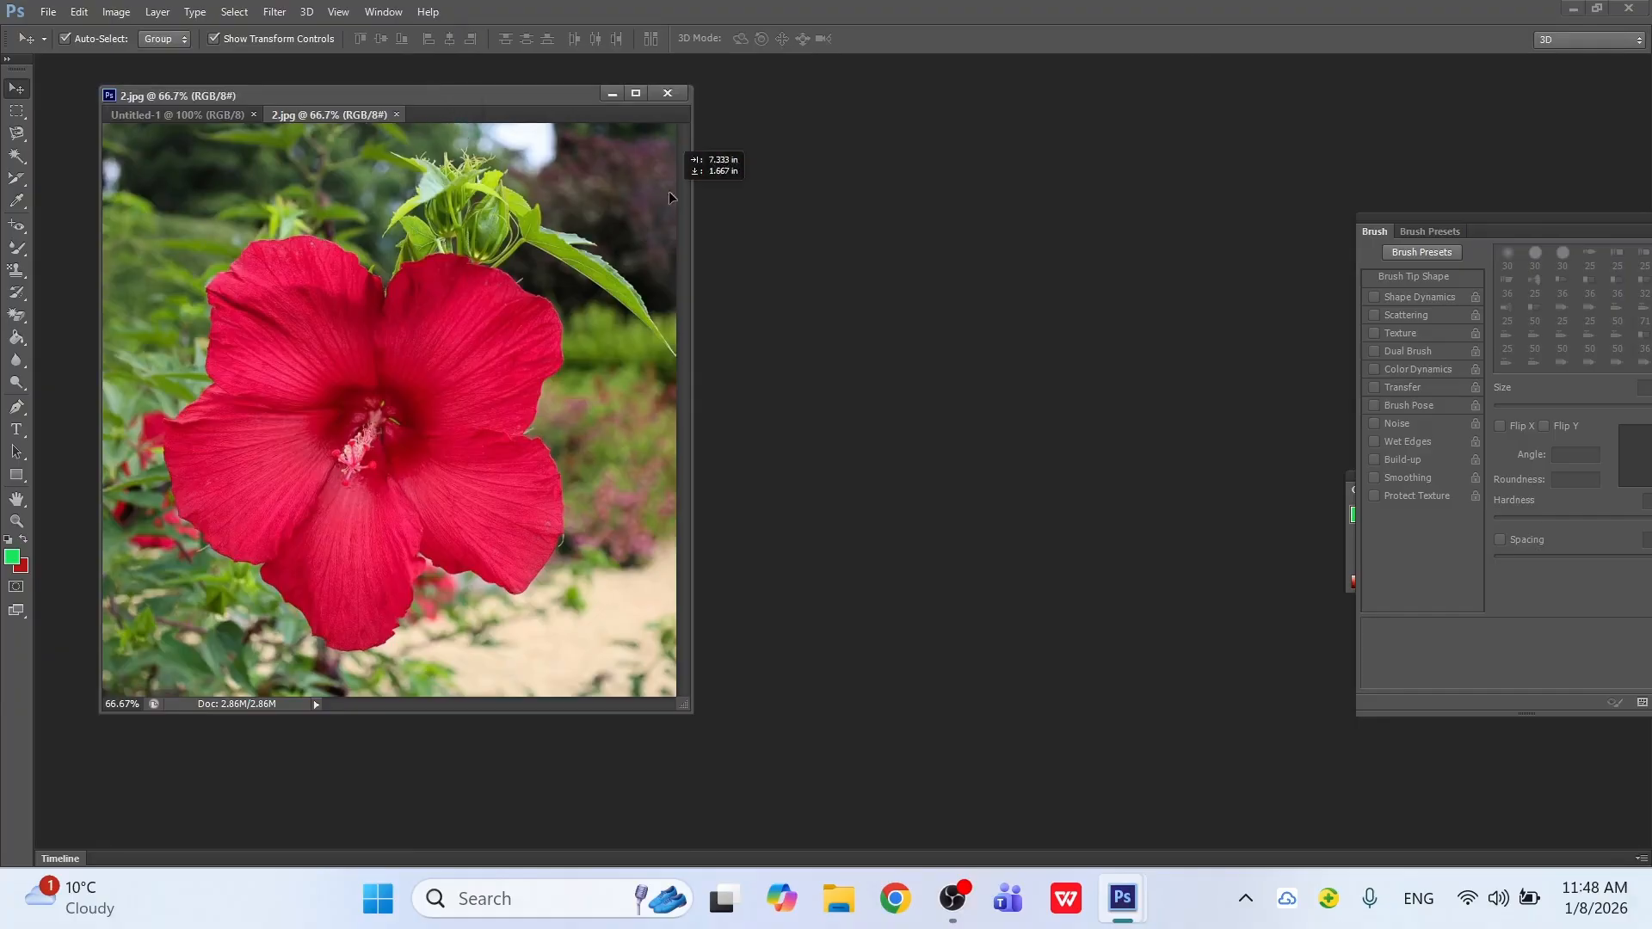
drag(349, 115, 832, 172)
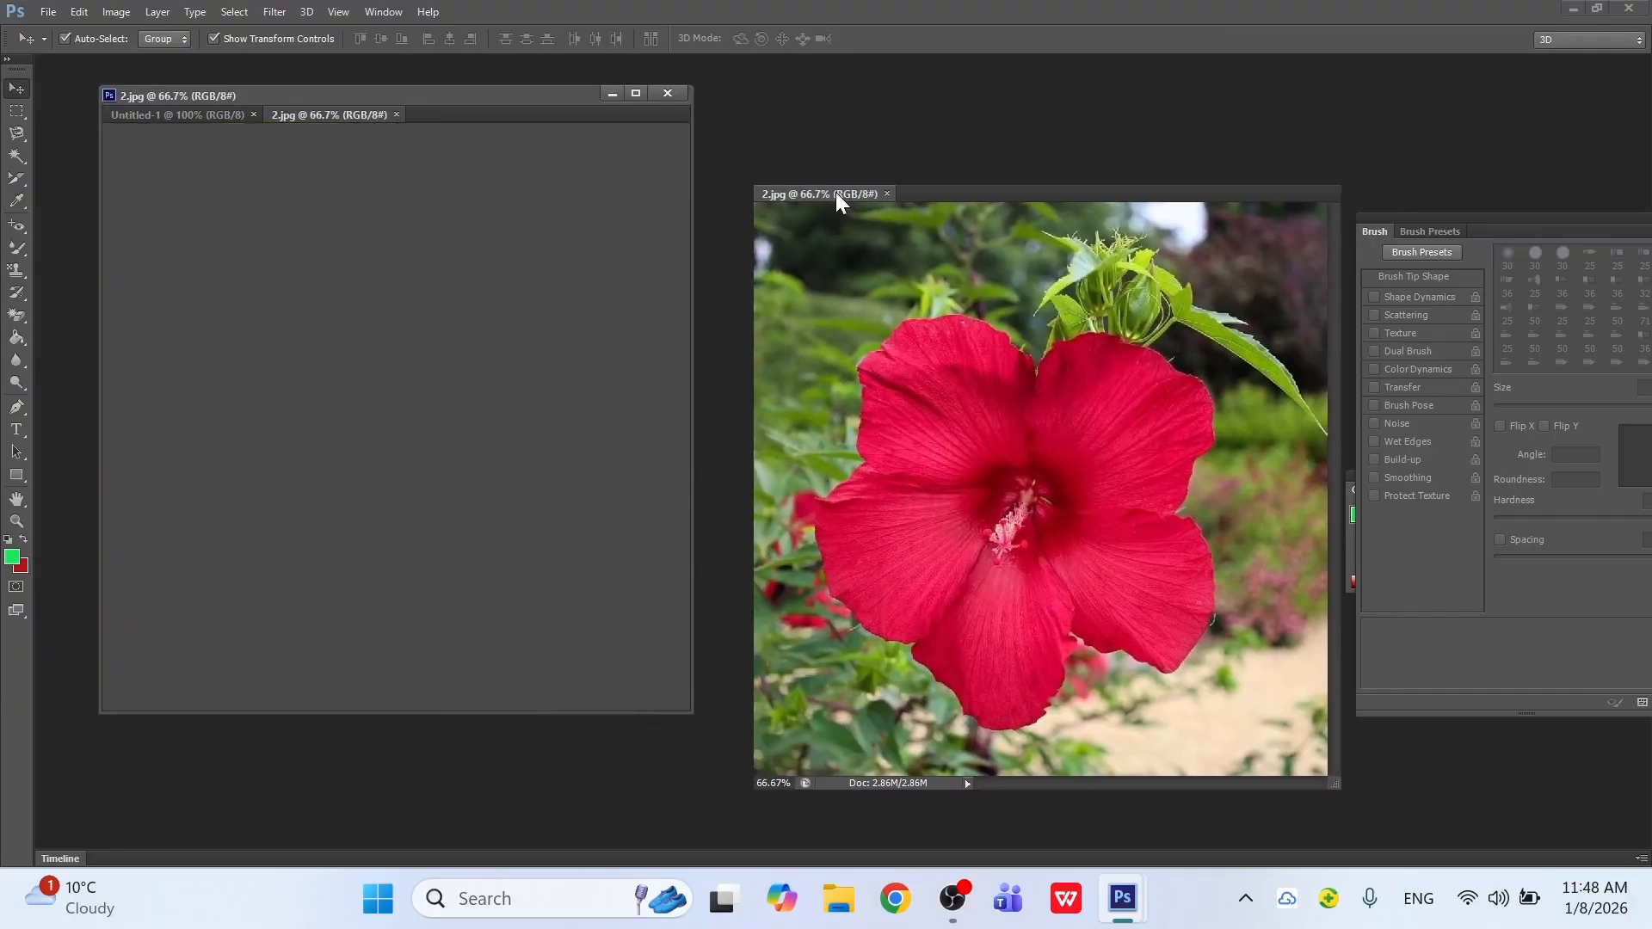
drag(453, 103, 453, 128)
Step: Copy the hibiscus photo into the new document and scale it to about 37.5% width and 37.7% height
drag(983, 476, 401, 416)
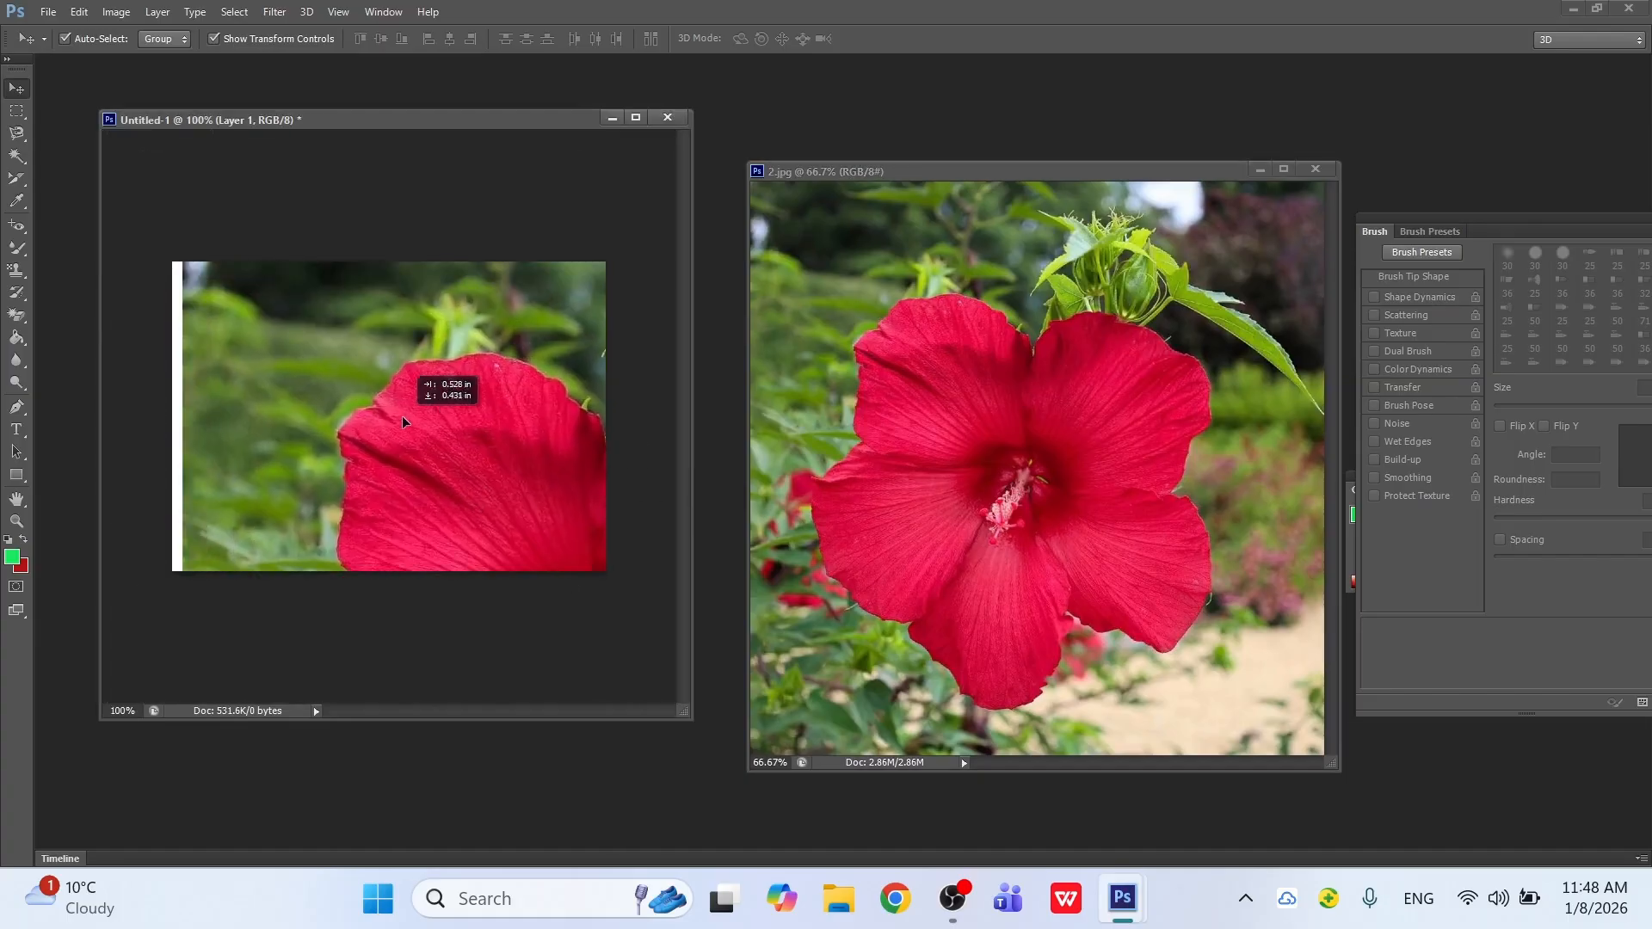
drag(183, 183, 255, 249)
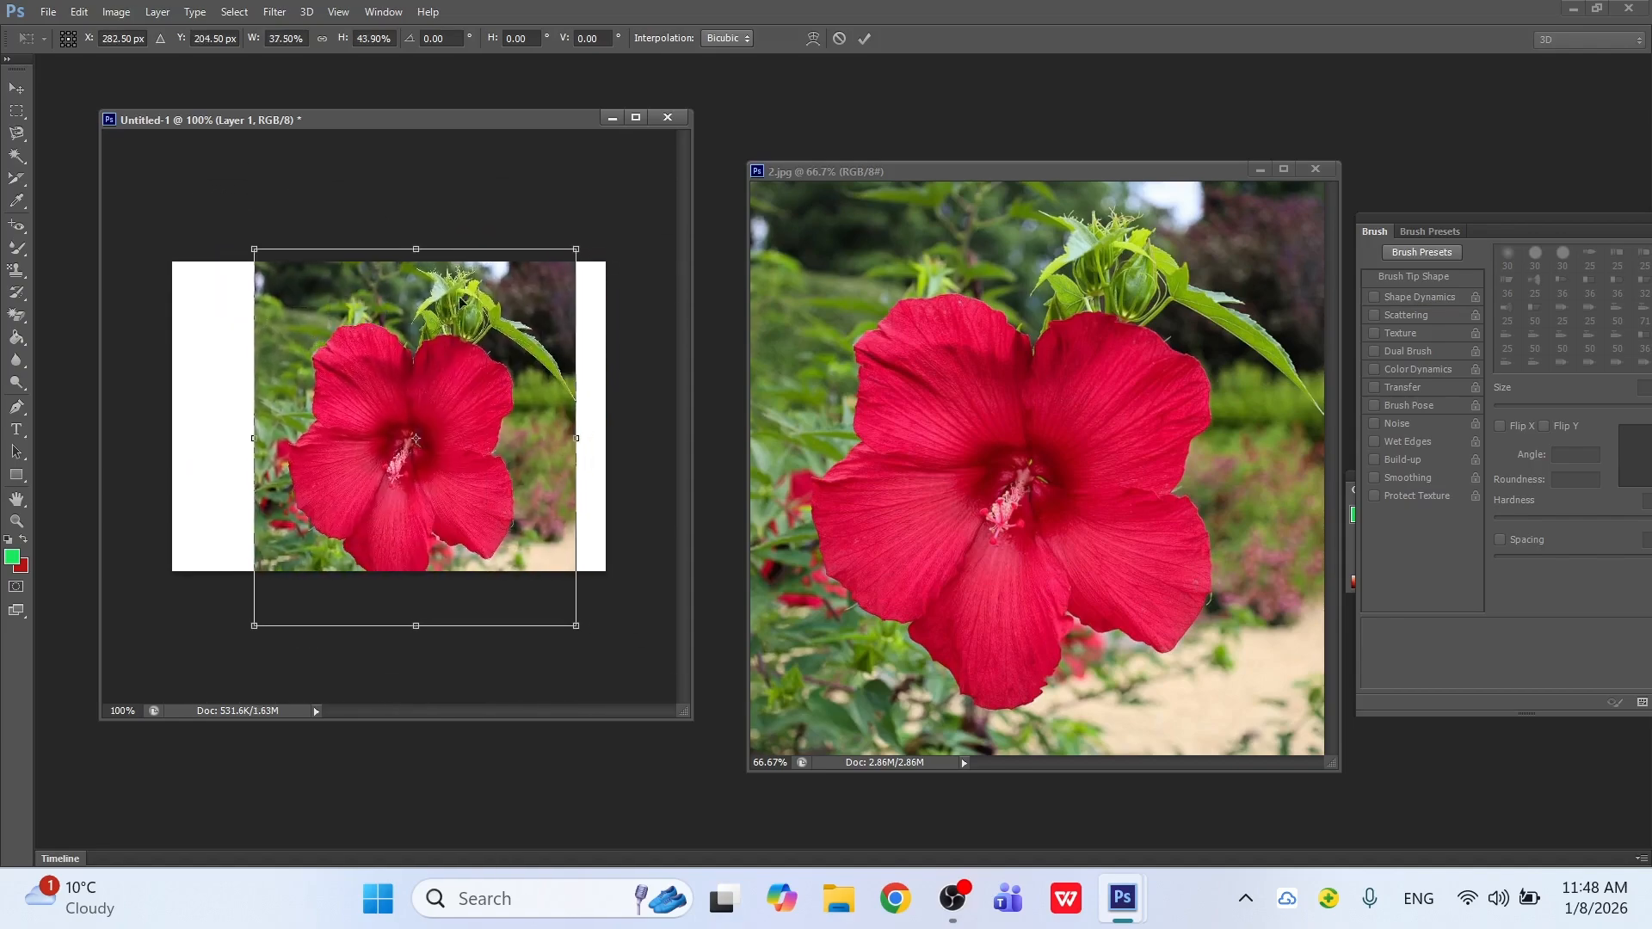
drag(417, 243, 417, 267)
drag(414, 399, 413, 388)
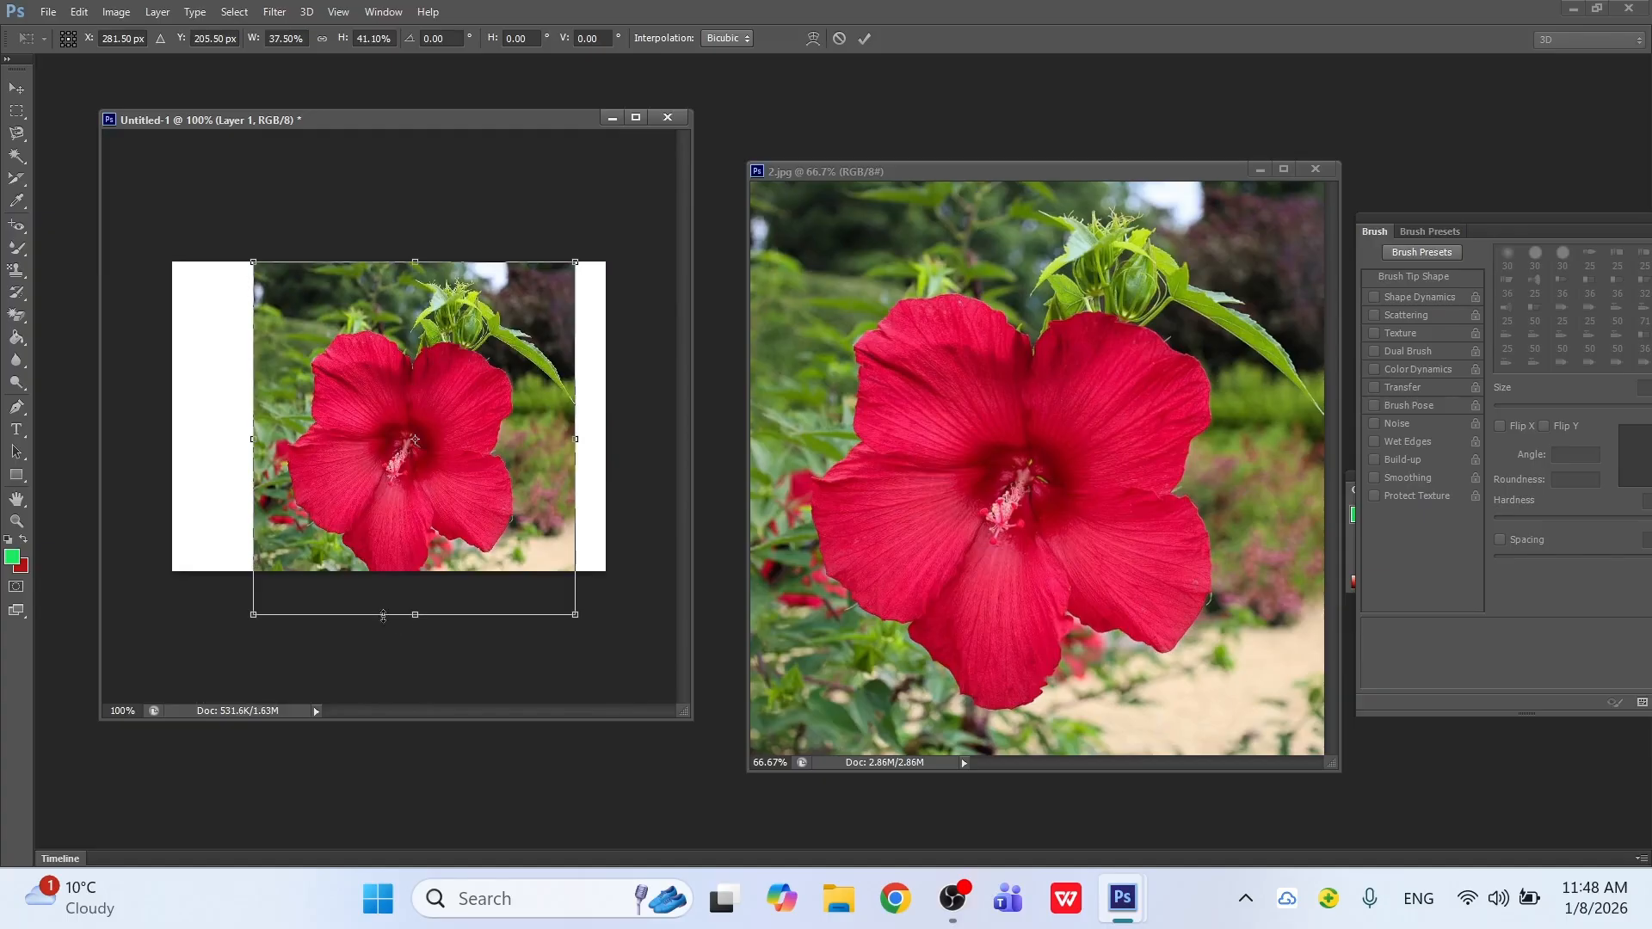
drag(415, 623, 416, 585)
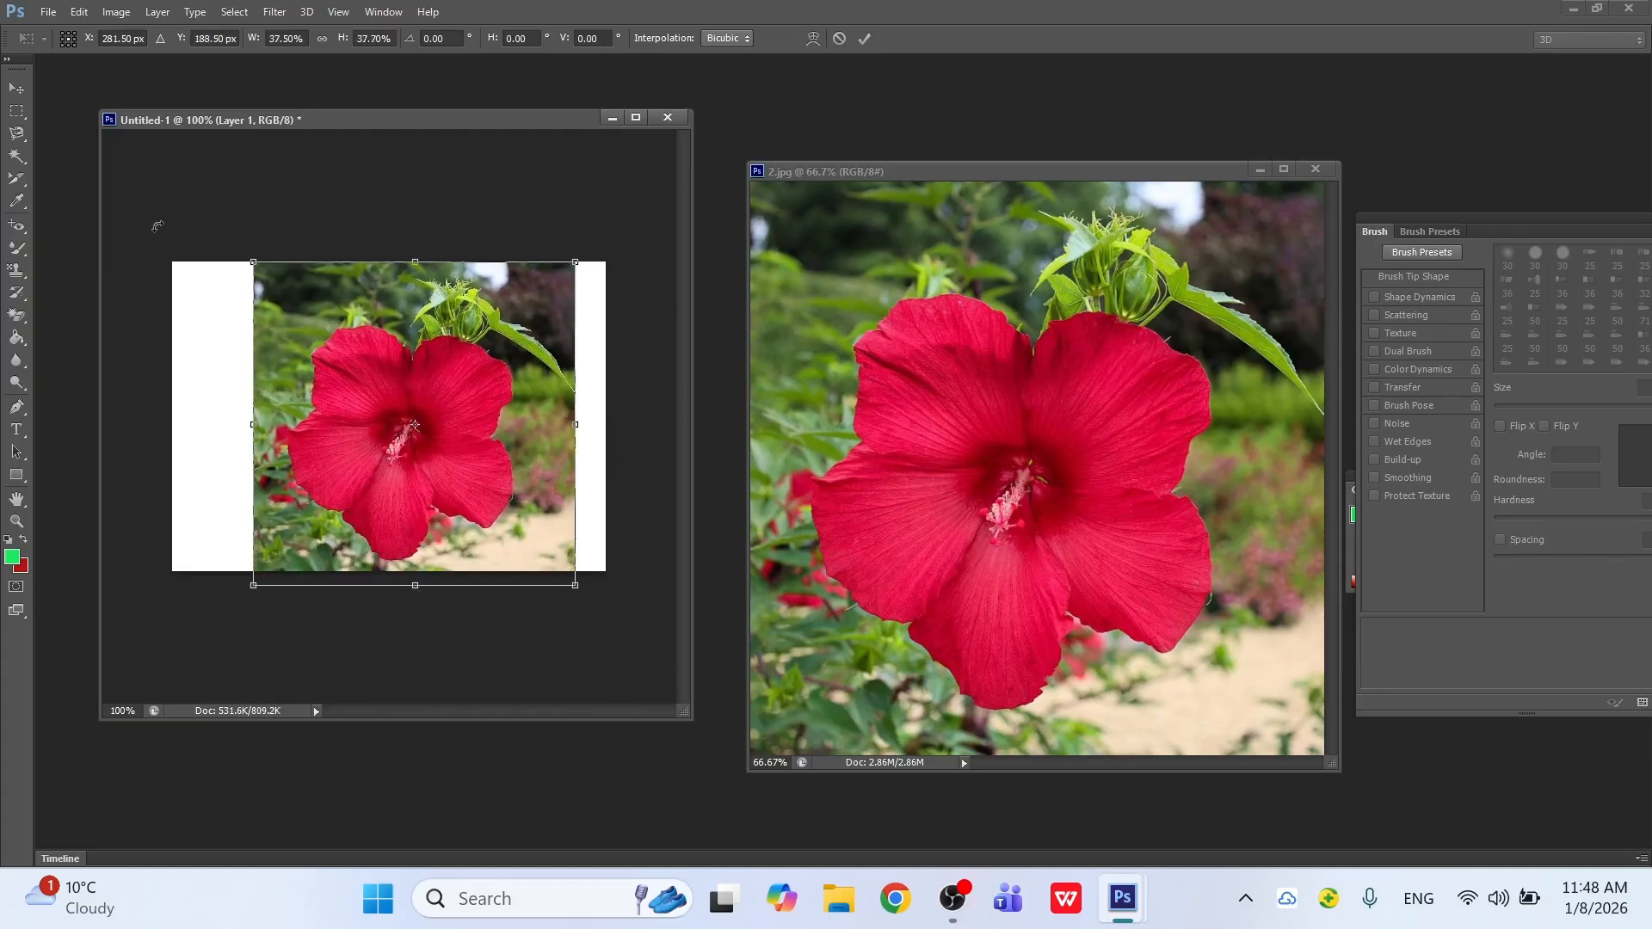
click(18, 89)
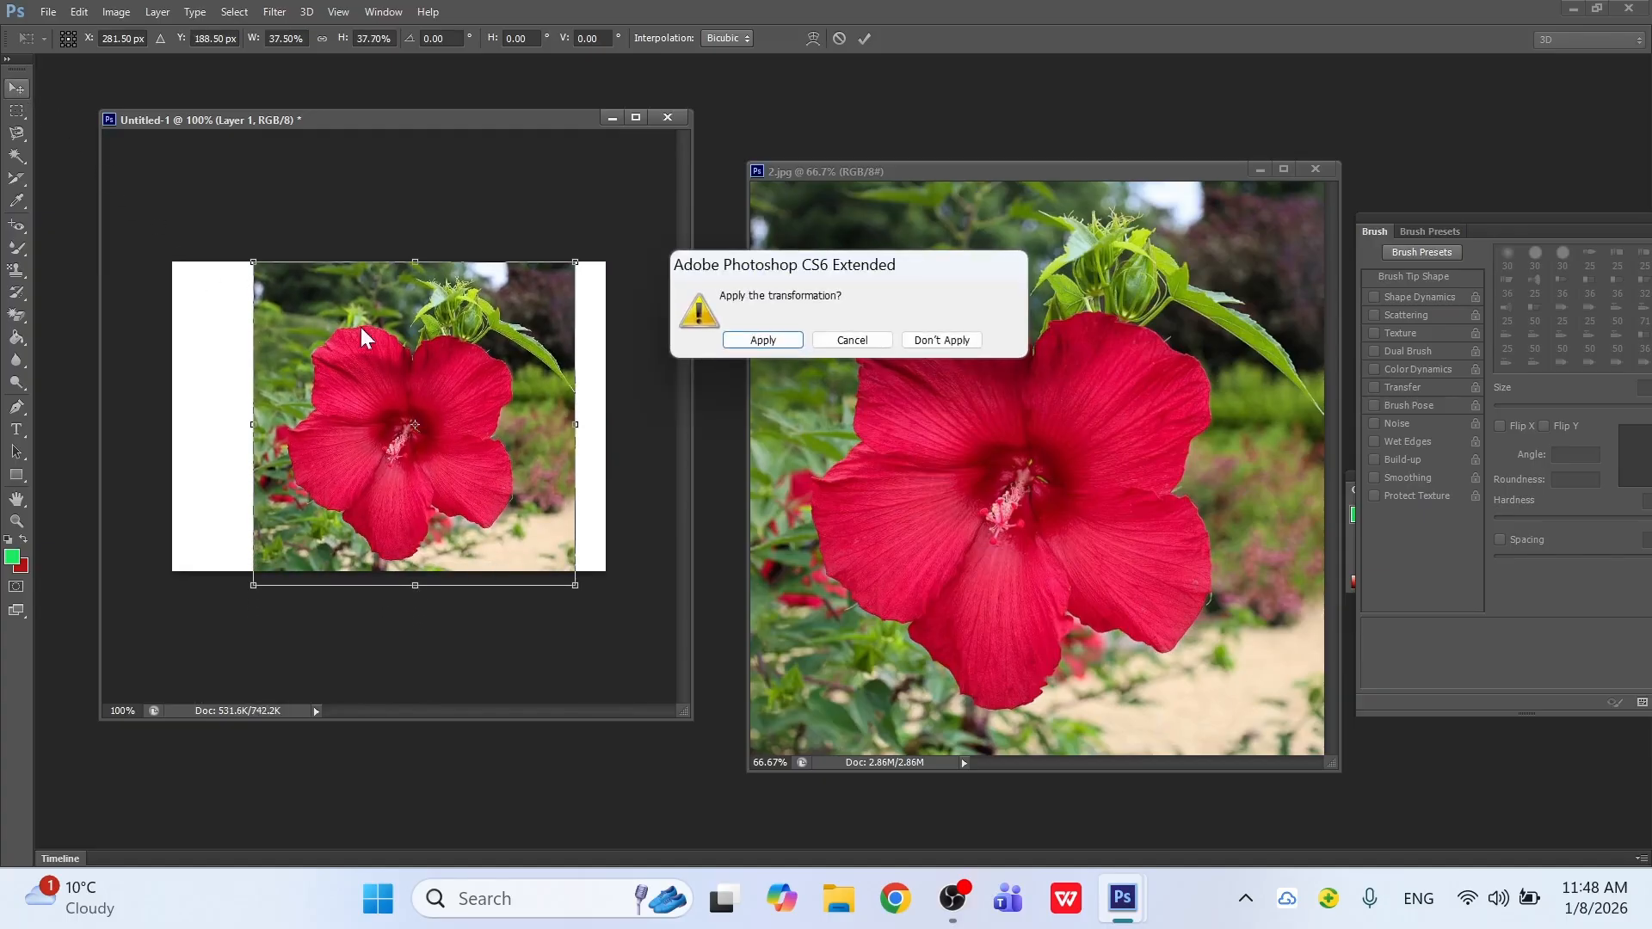
click(781, 338)
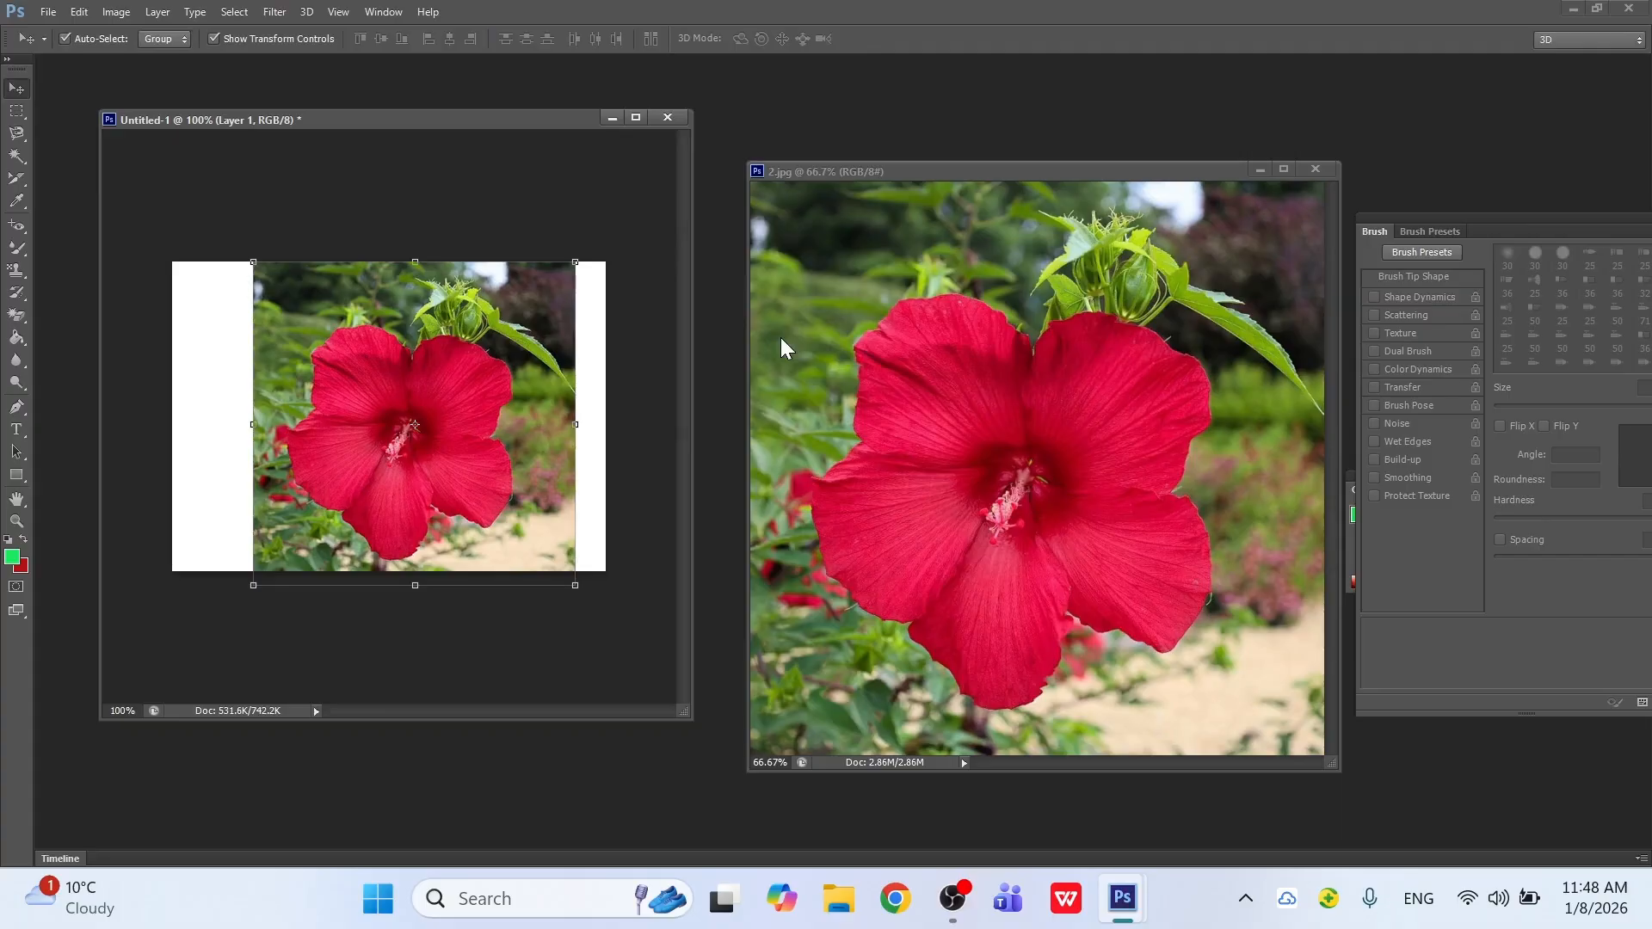
Step: Blur the hibiscus's petals and center using the Blur tool at size 25 and 50% strength, and undo the blurring
key(ctrl+0)
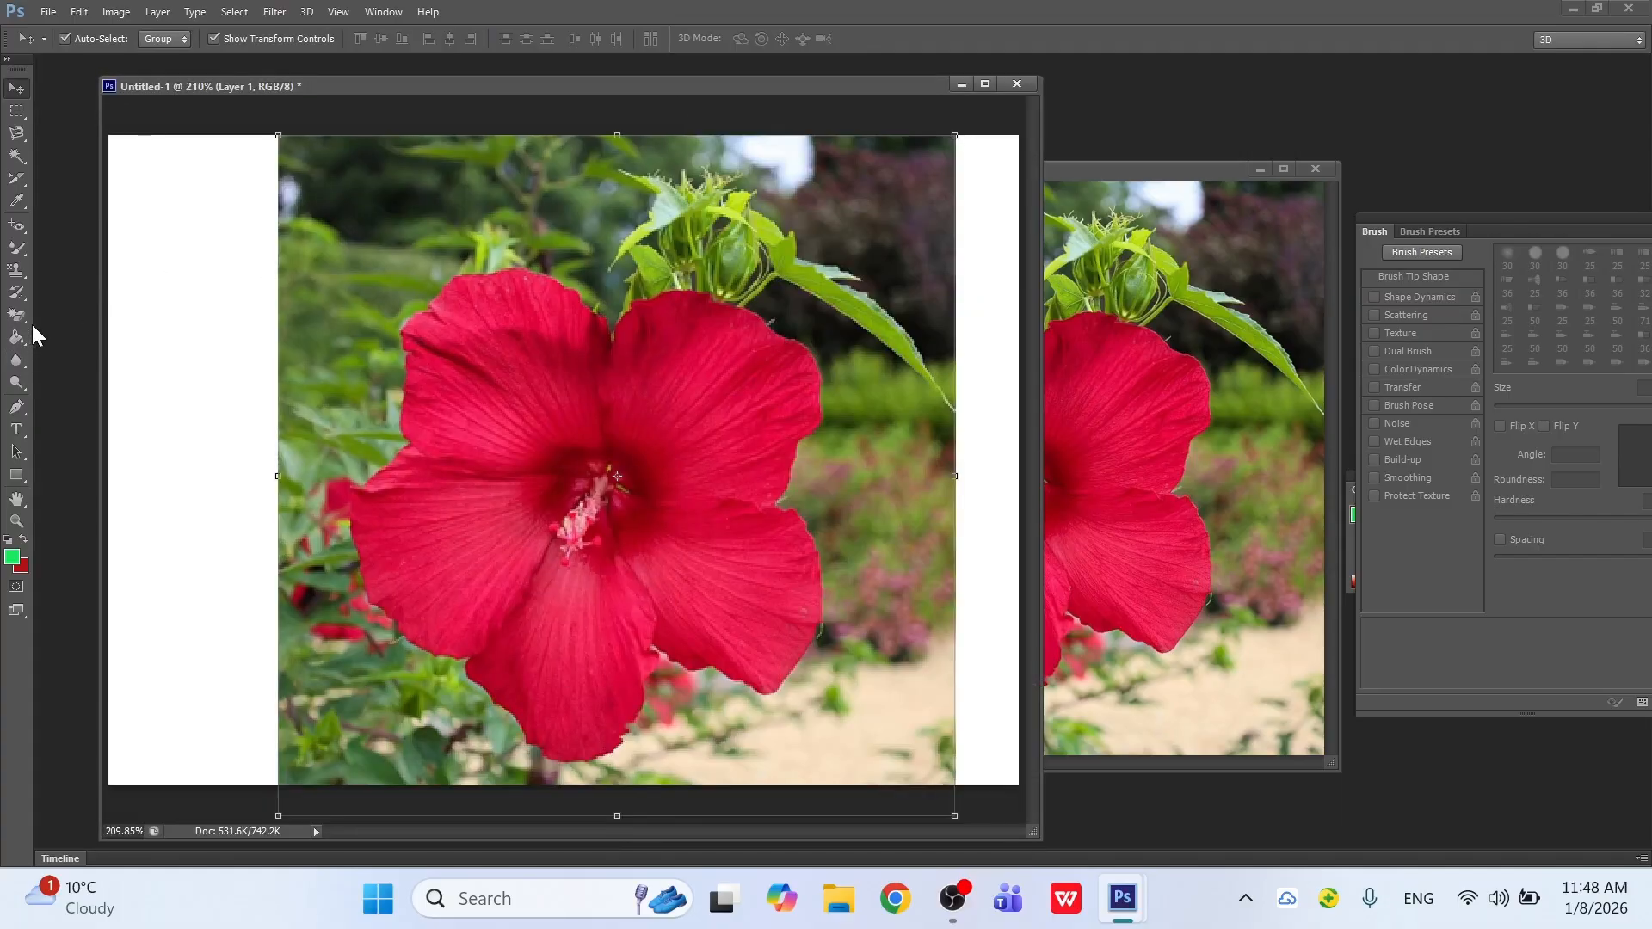
click(19, 353)
right_click(19, 354)
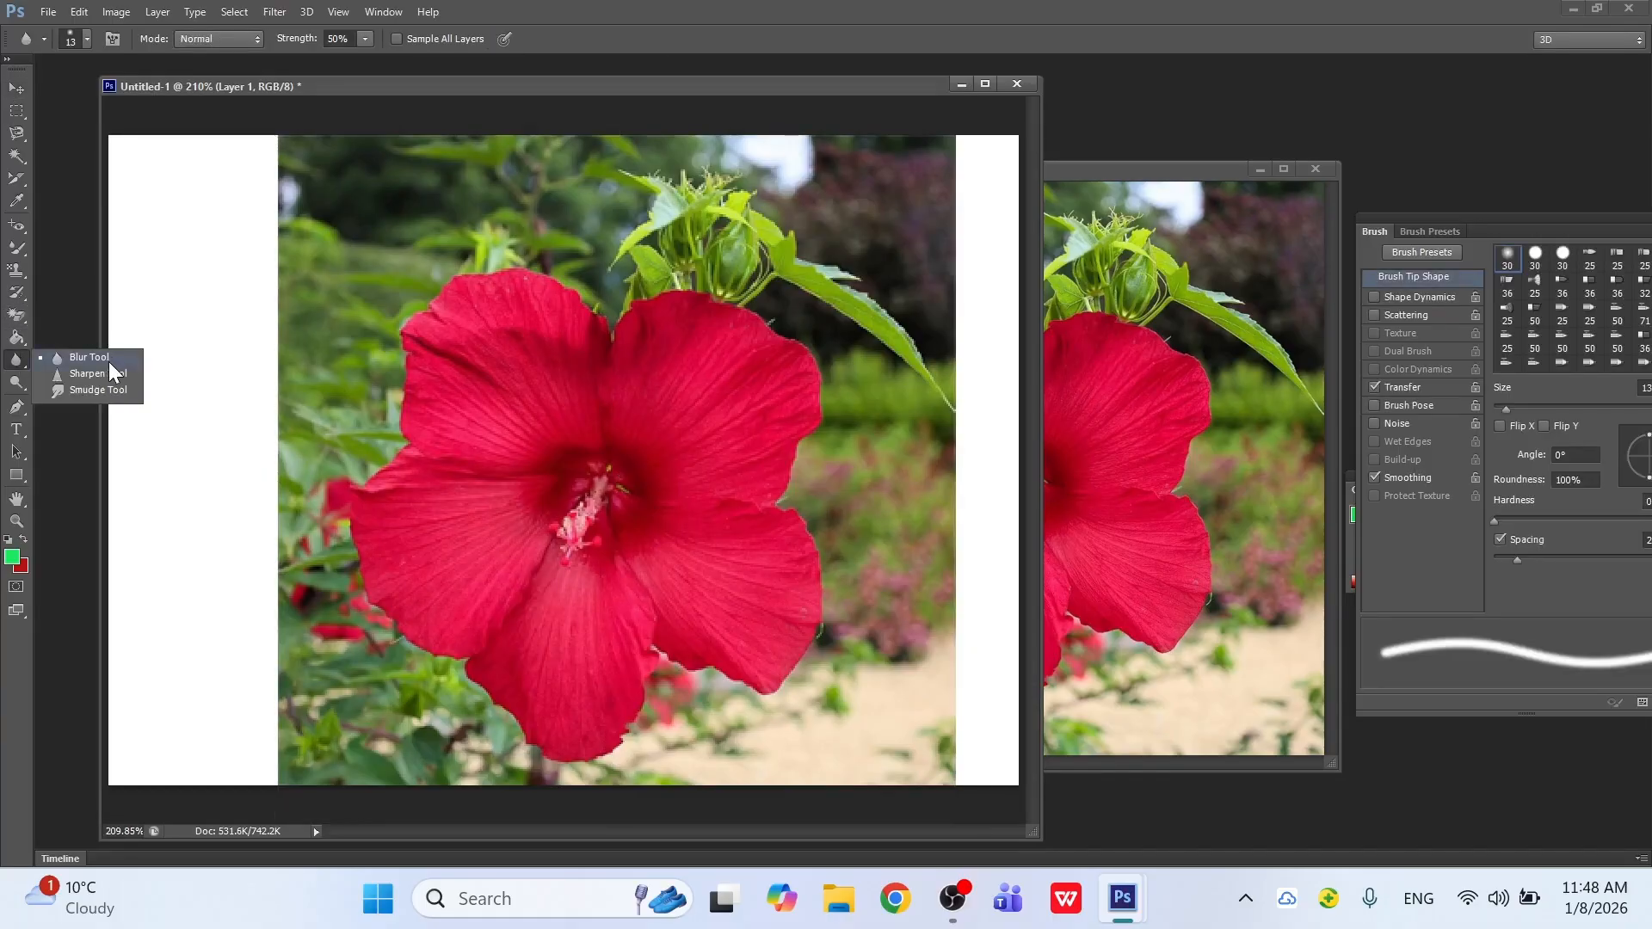
click(116, 358)
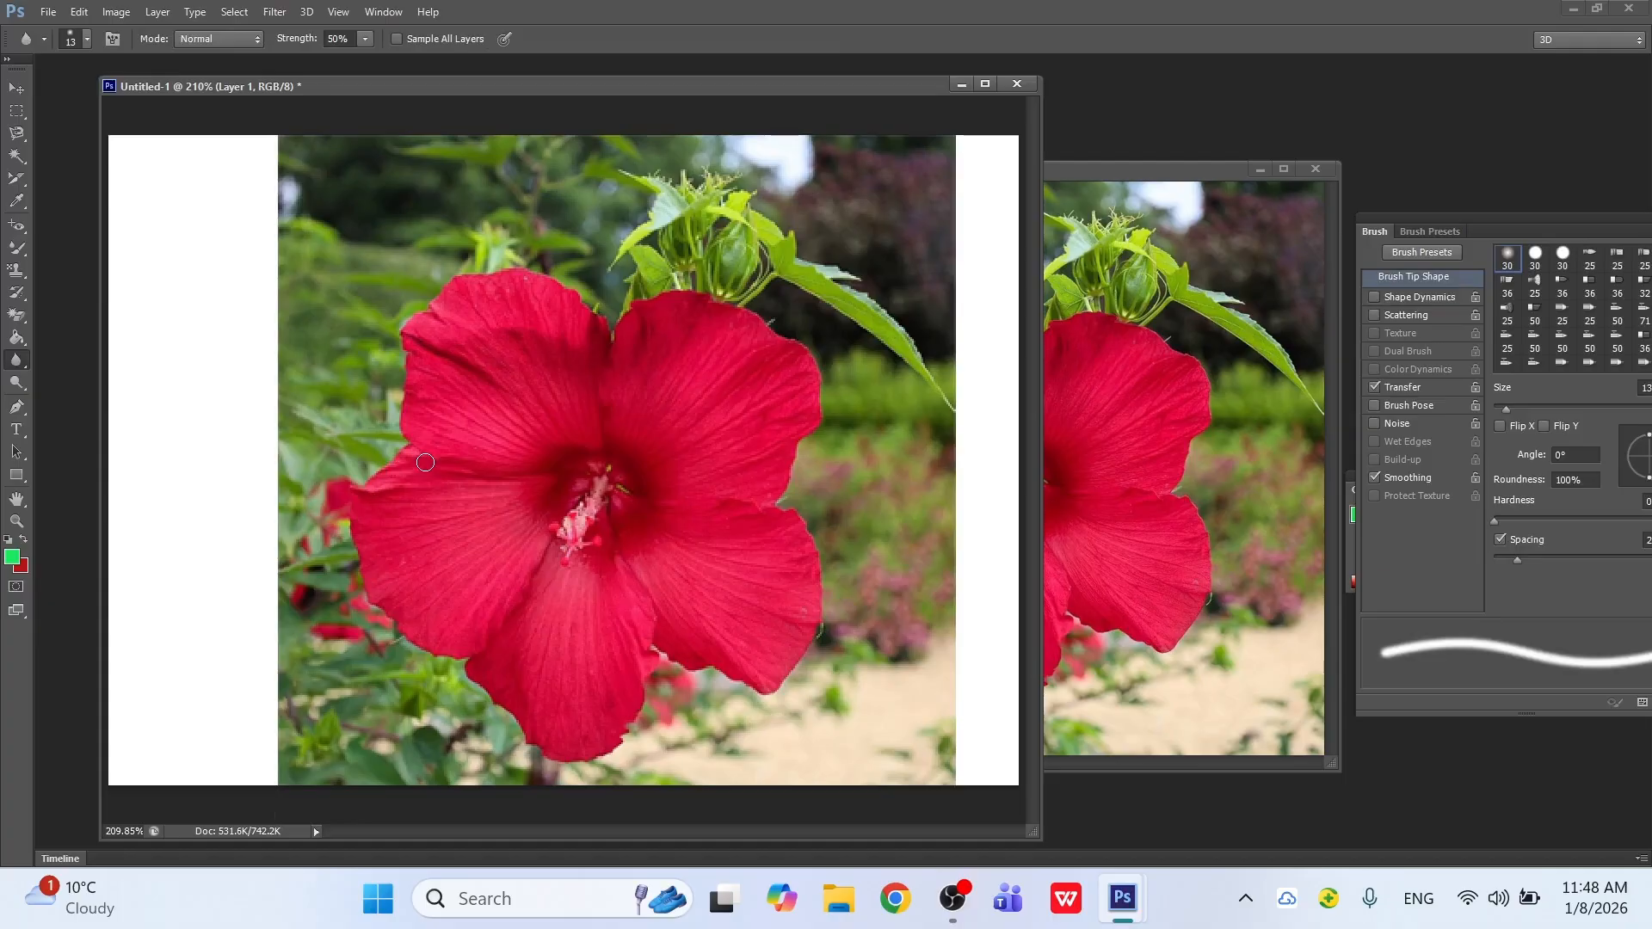
key(bracketright)
key(bracketright)
key(bracketright)
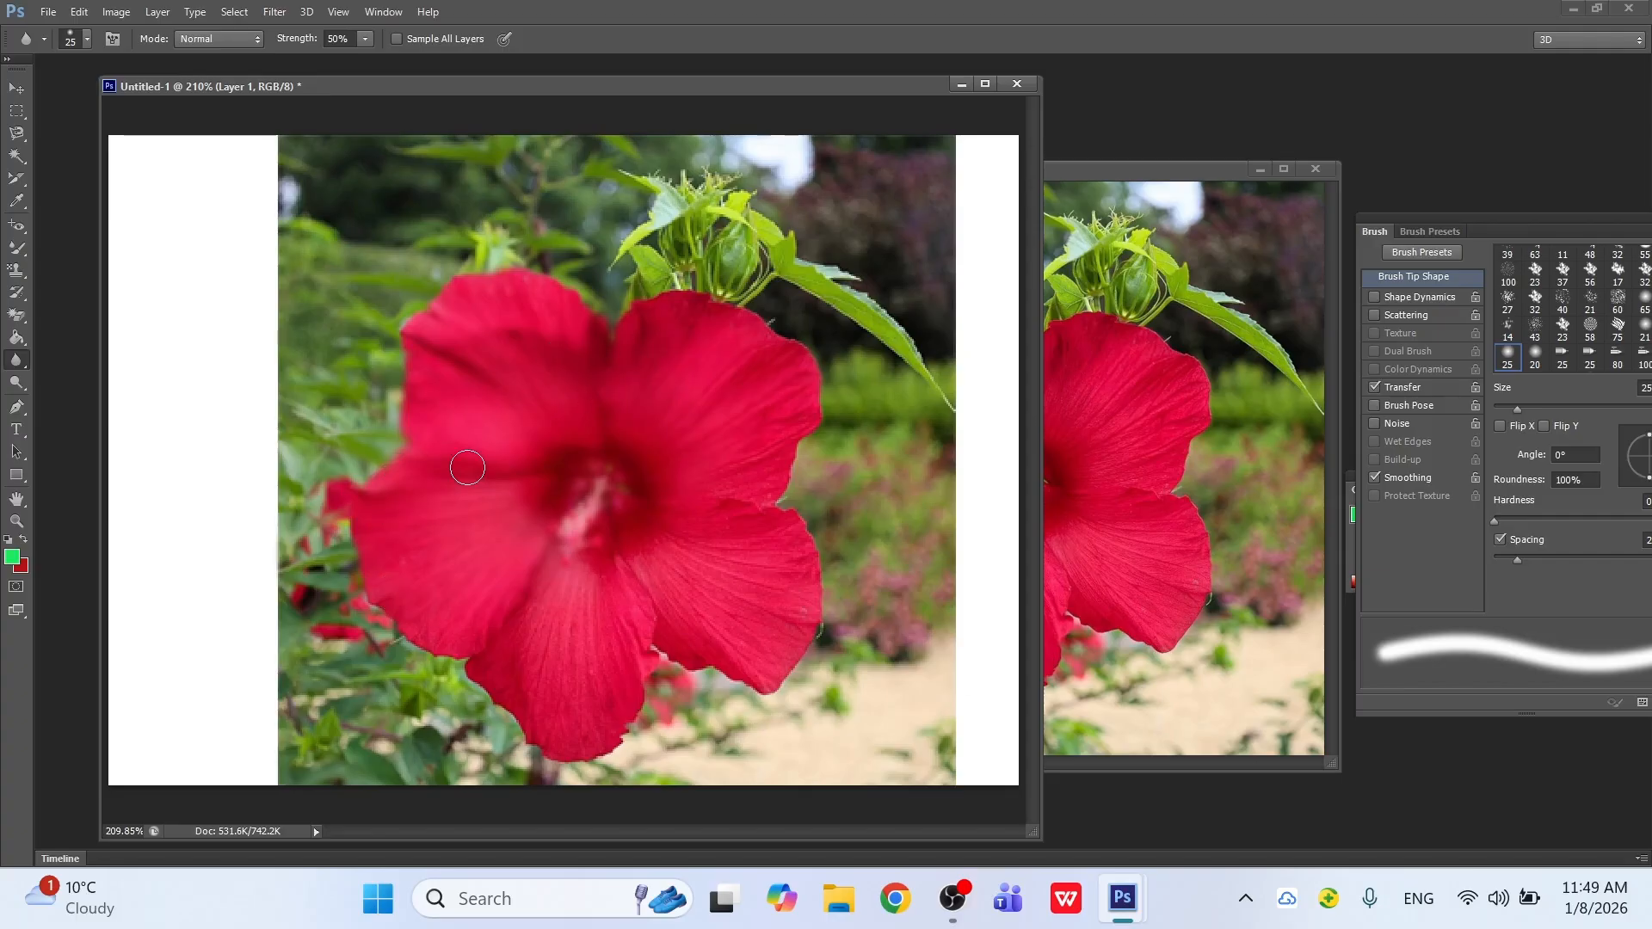
key(ctrl+z)
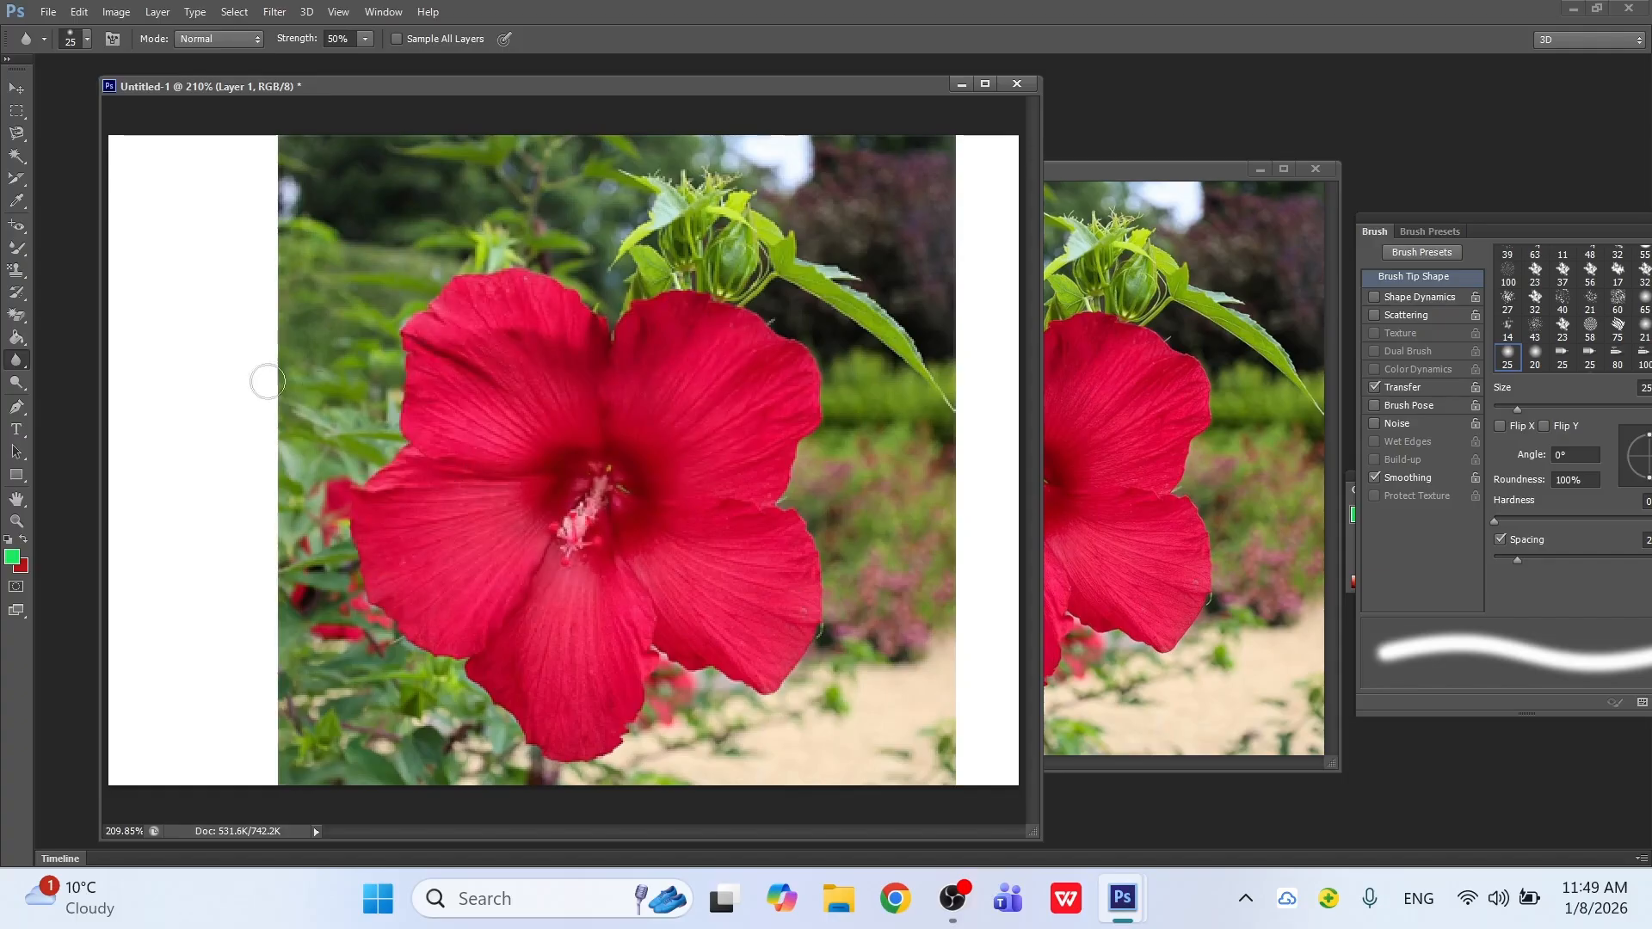
Step: Sharpen the hibiscus's upper, lower and left petals with the Sharpen tool at 50% strength, enlarging the brush to size 35
right_click(25, 363)
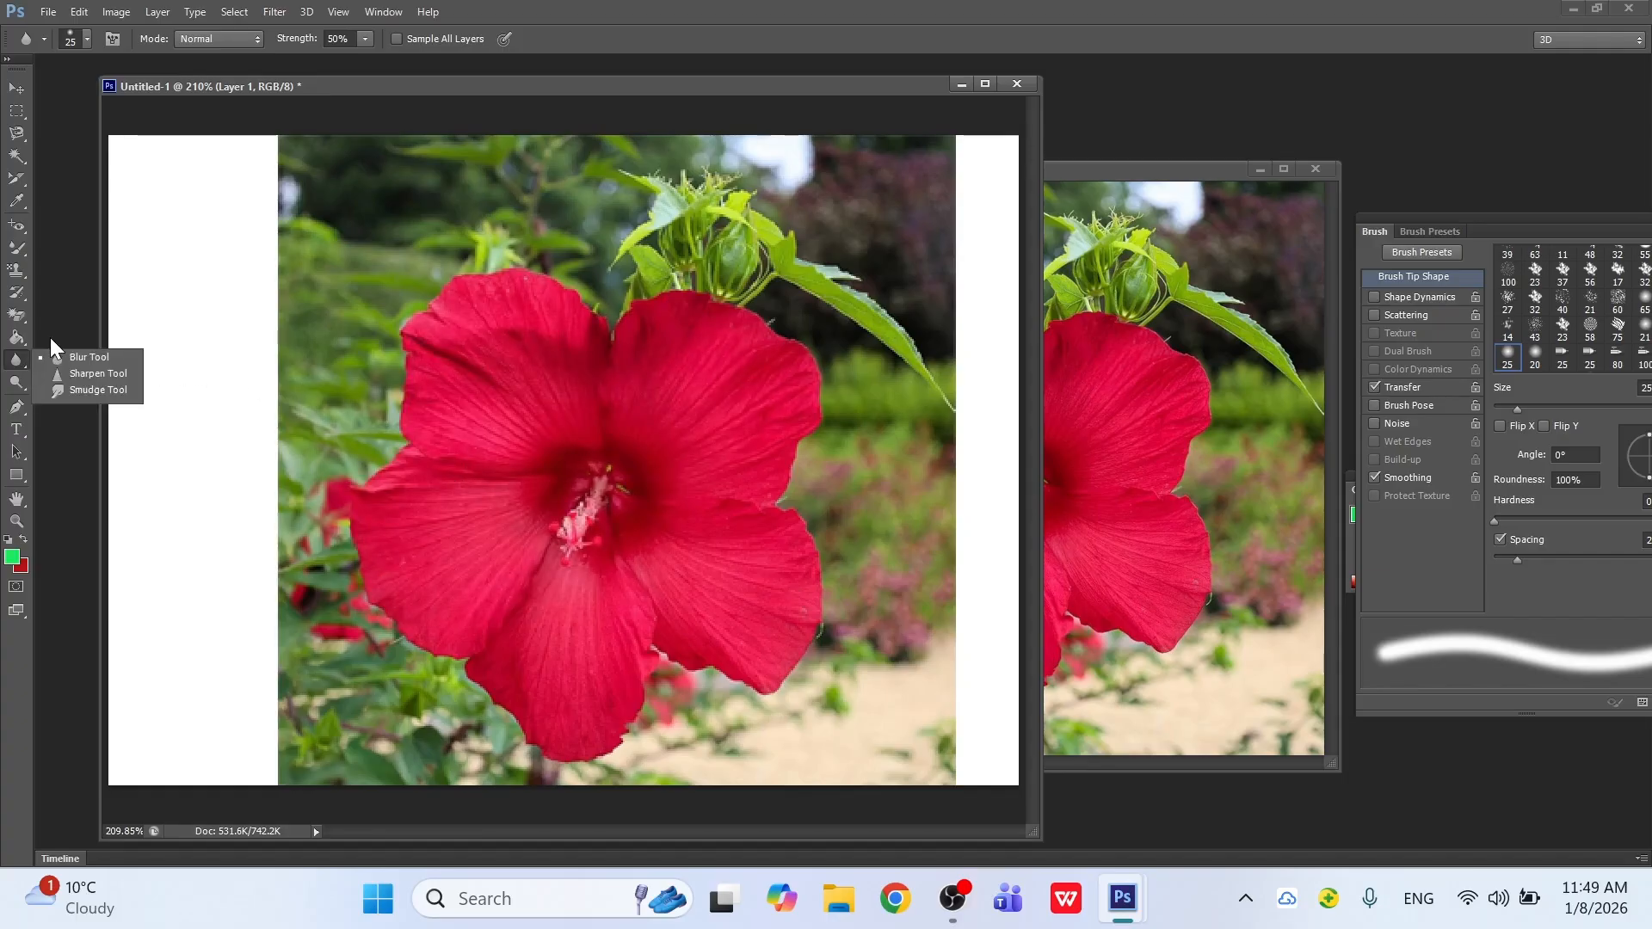
click(96, 374)
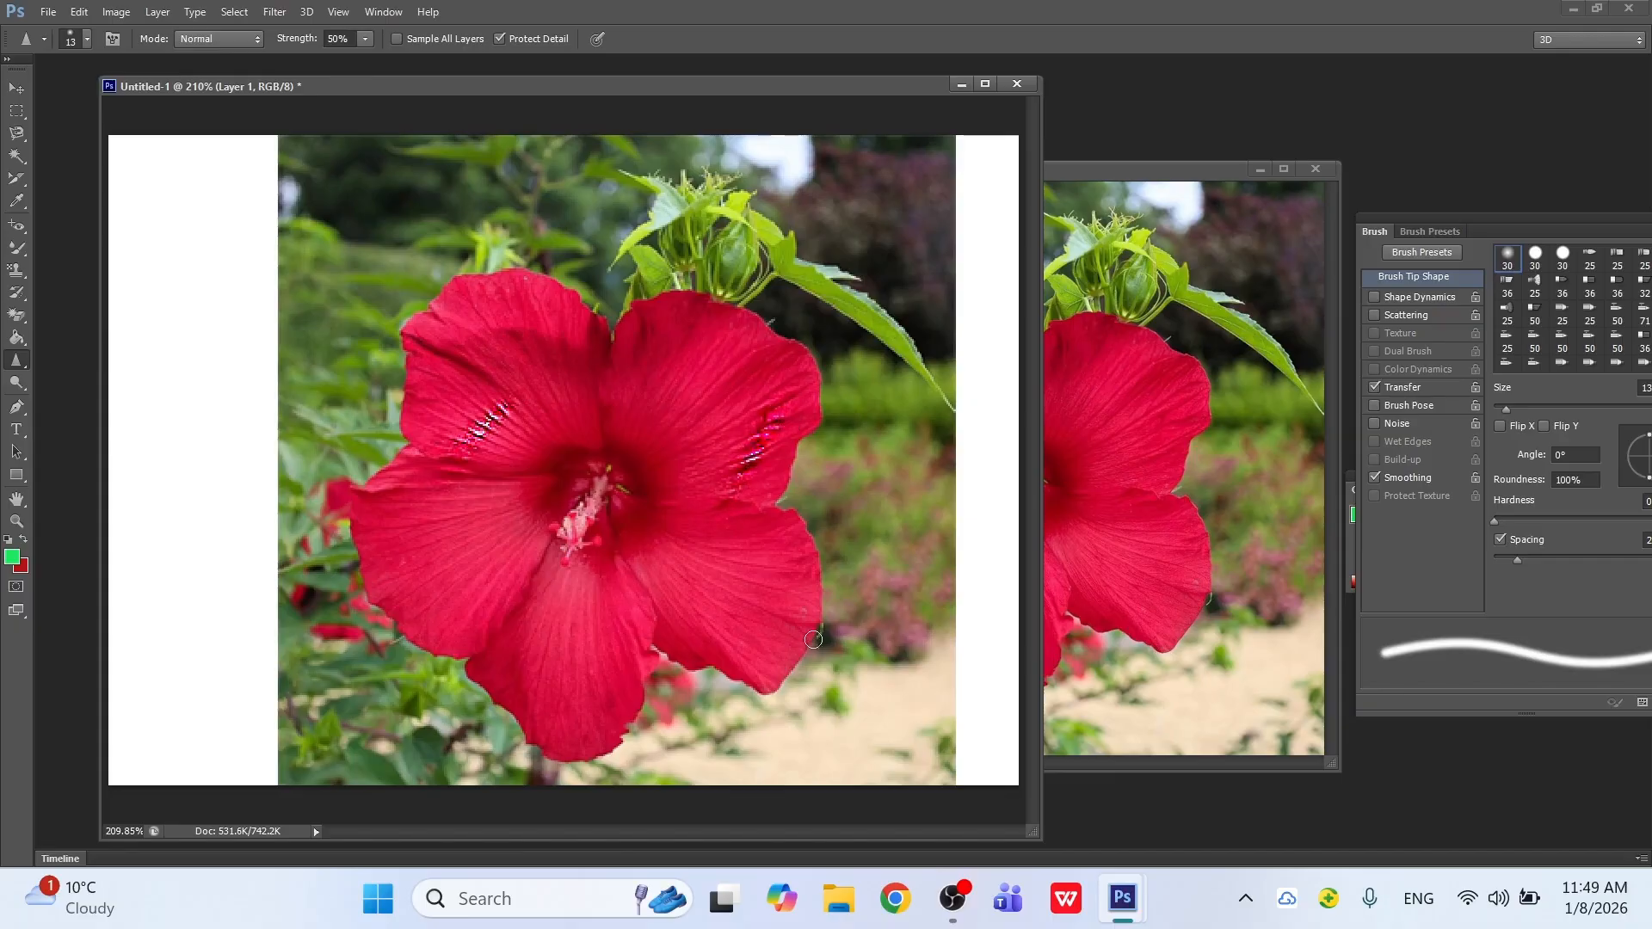
key(bracketright)
key(bracketright)
key(bracketright)
key(bracketright)
key(bracketright)
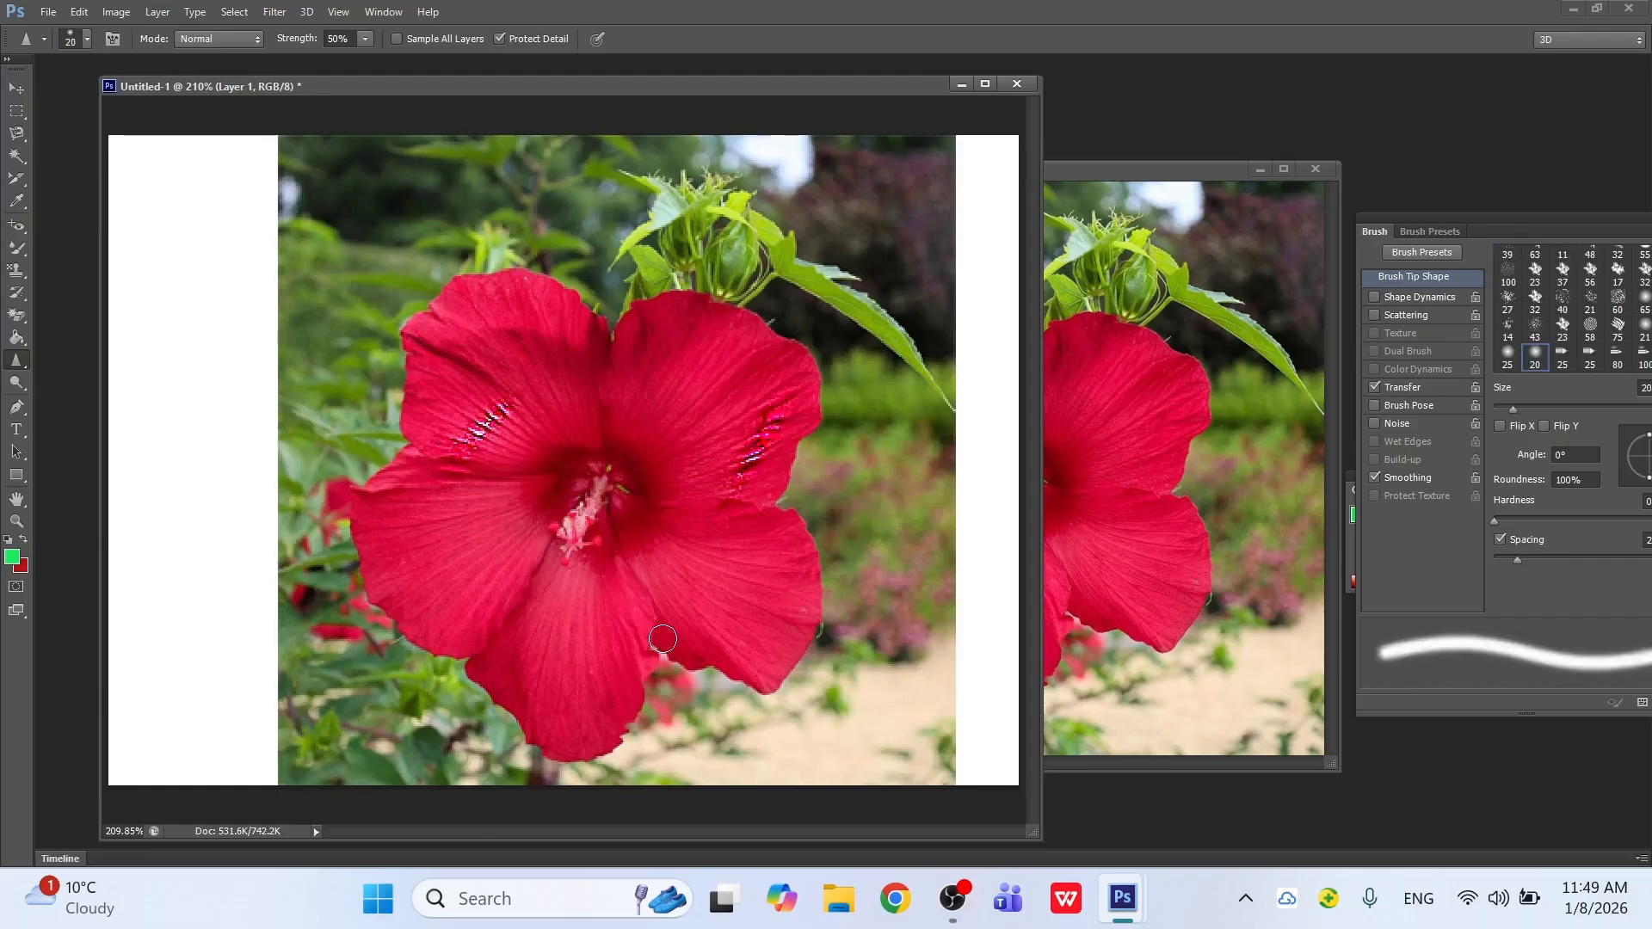
mouse_move(653, 638)
mouse_down()
mouse_move(533, 694)
mouse_move(561, 701)
mouse_move(544, 712)
mouse_move(563, 747)
mouse_move(617, 596)
mouse_move(569, 603)
mouse_move(516, 676)
mouse_move(549, 589)
mouse_up()
mouse_move(469, 700)
mouse_down()
mouse_move(567, 602)
mouse_move(541, 684)
mouse_move(560, 703)
mouse_move(613, 588)
mouse_move(602, 611)
mouse_move(628, 659)
mouse_move(559, 585)
mouse_move(542, 693)
mouse_move(561, 706)
mouse_move(584, 636)
mouse_move(566, 607)
mouse_up()
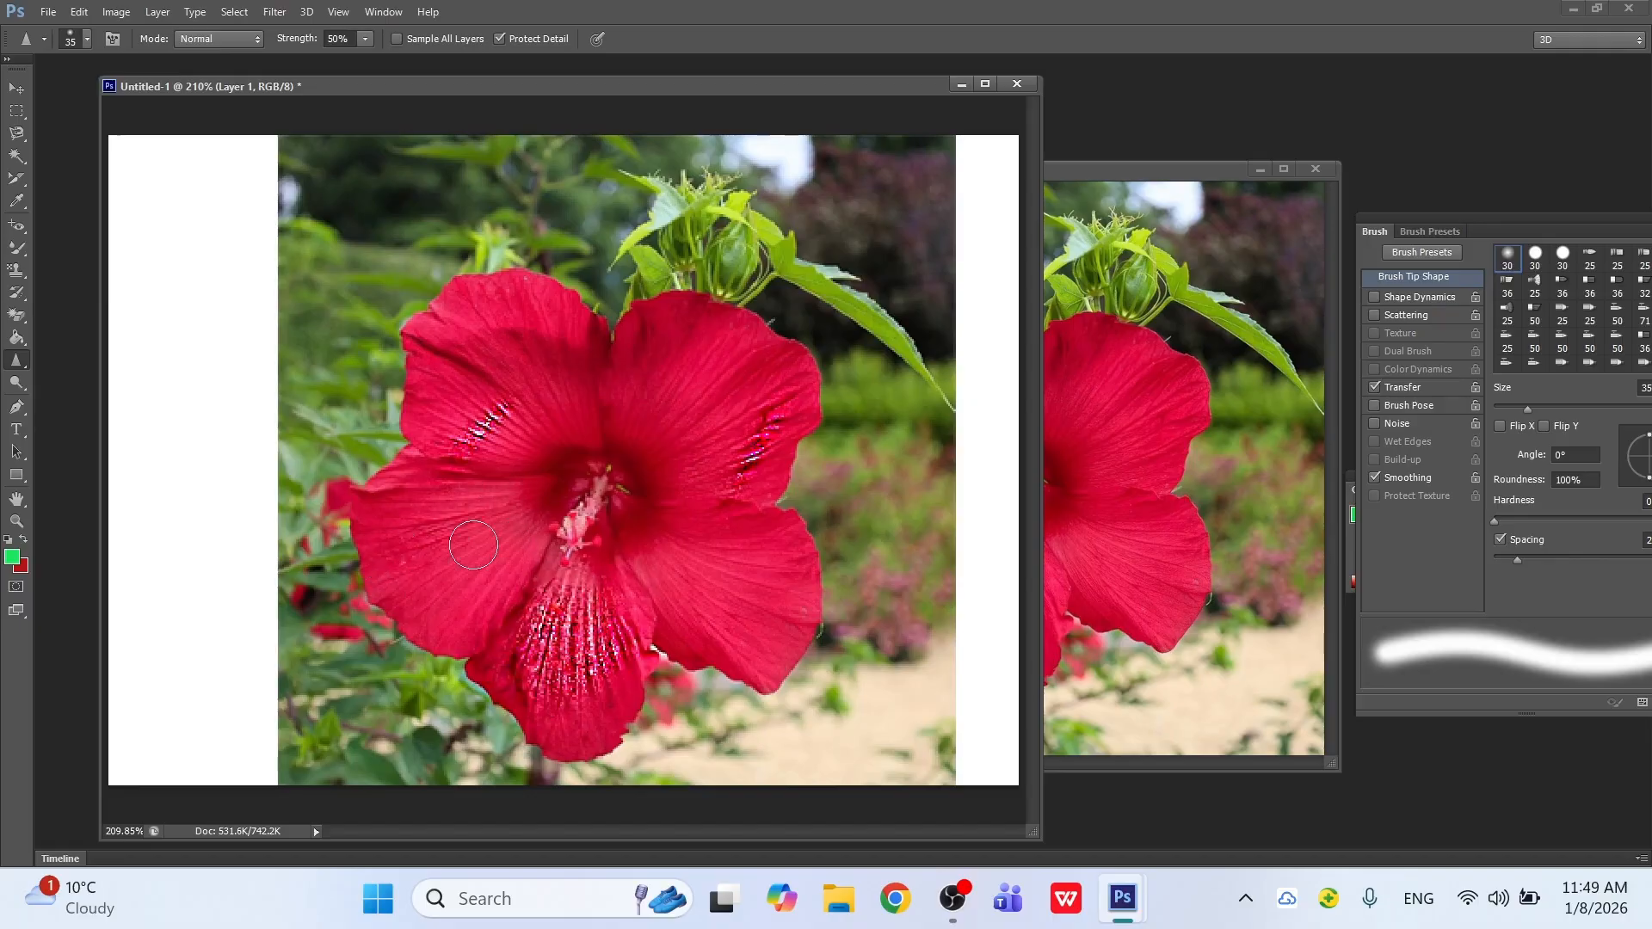
mouse_move(473, 545)
mouse_down()
mouse_move(411, 577)
mouse_move(434, 536)
mouse_move(401, 505)
mouse_move(479, 483)
mouse_move(435, 593)
mouse_move(507, 556)
mouse_move(441, 614)
mouse_move(447, 628)
mouse_move(452, 600)
mouse_move(530, 547)
mouse_move(480, 595)
mouse_move(423, 496)
mouse_move(480, 547)
mouse_up()
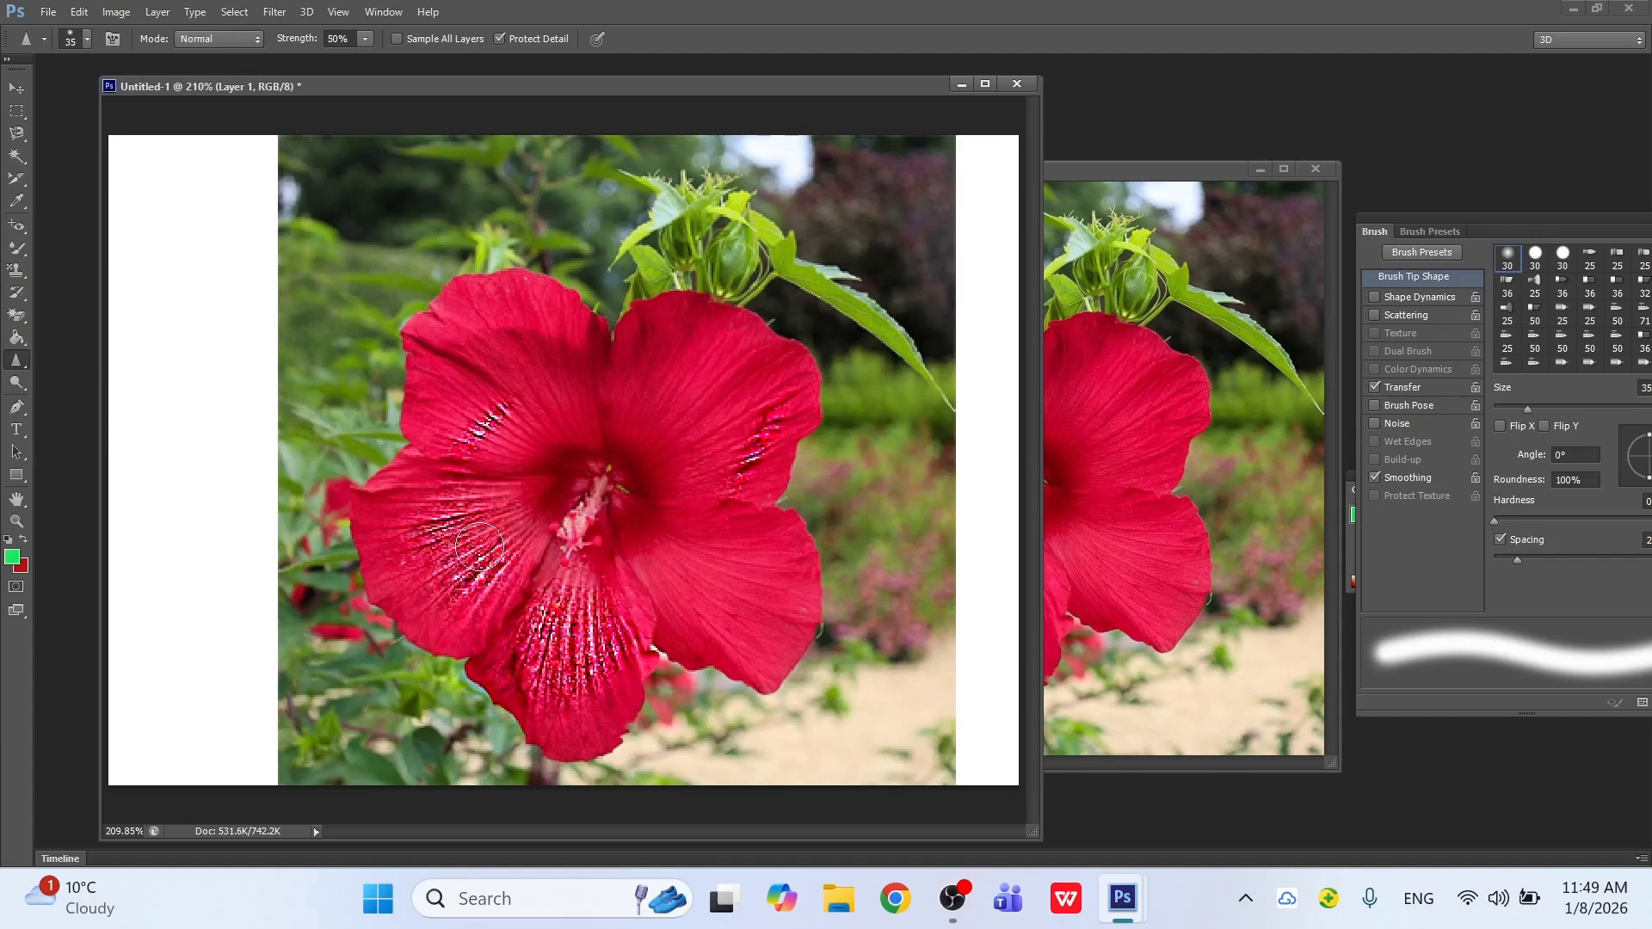
Step: Undo all the sharpening strokes on the hibiscus's petals
key(ctrl+alt+z)
key(ctrl+alt+z)
key(ctrl+alt+z)
key(ctrl+alt+z)
key(ctrl+alt+z)
key(ctrl+alt+z)
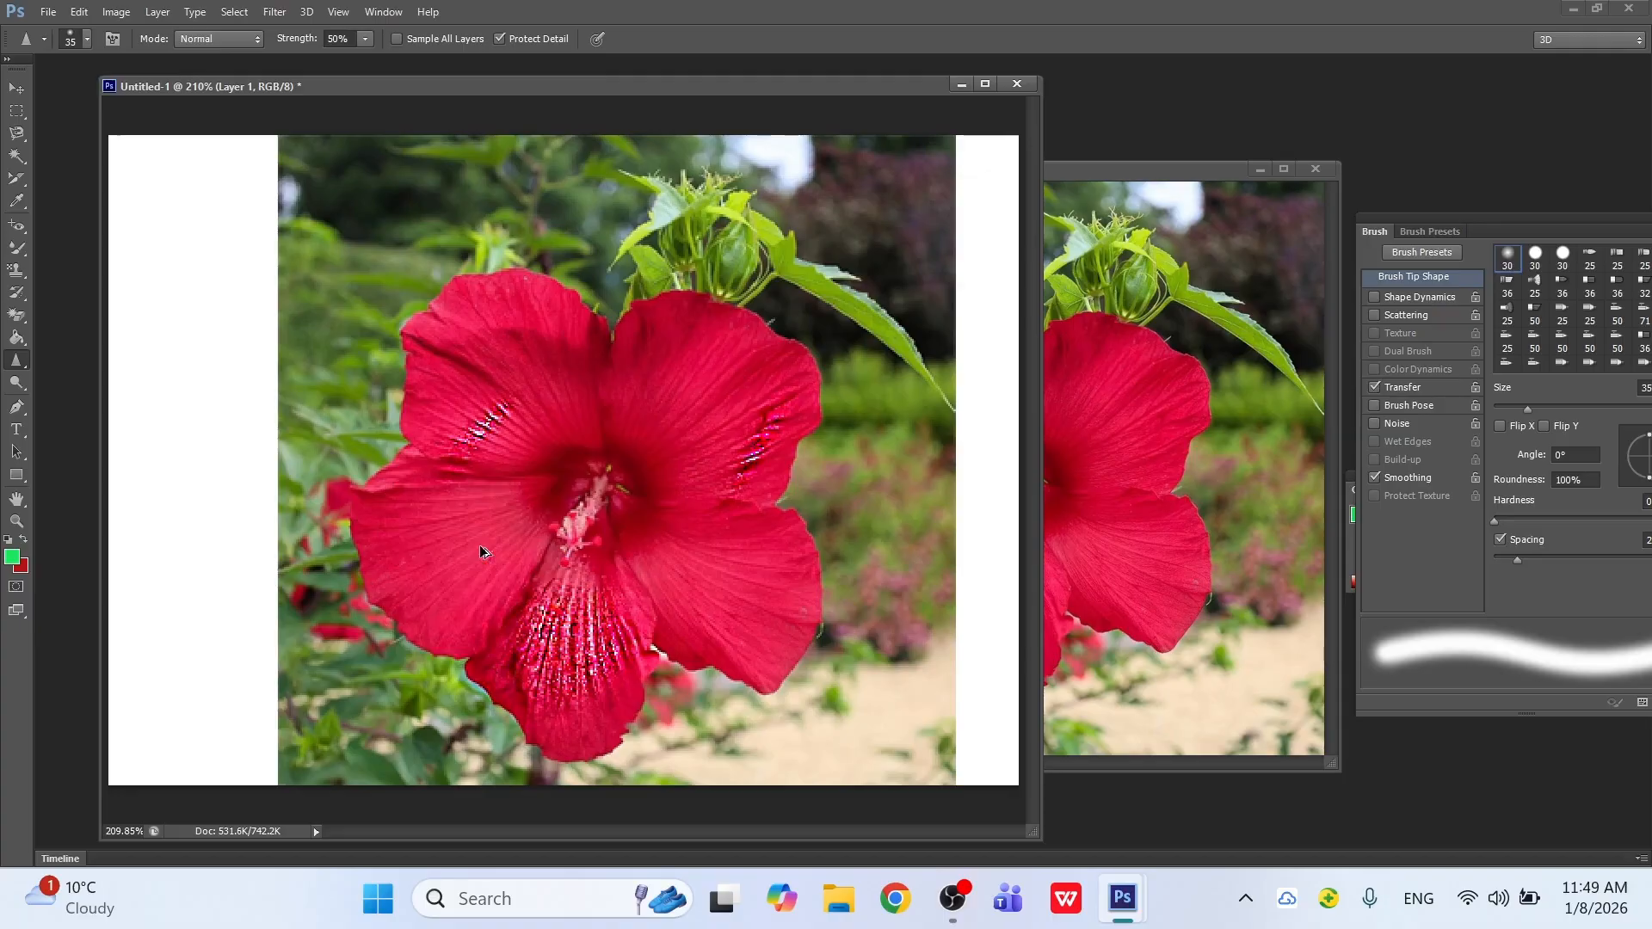
Step: Smudge the left and upper petal edges outward into the background using the Smudge tool at size 13 and 50% strength
right_click(17, 360)
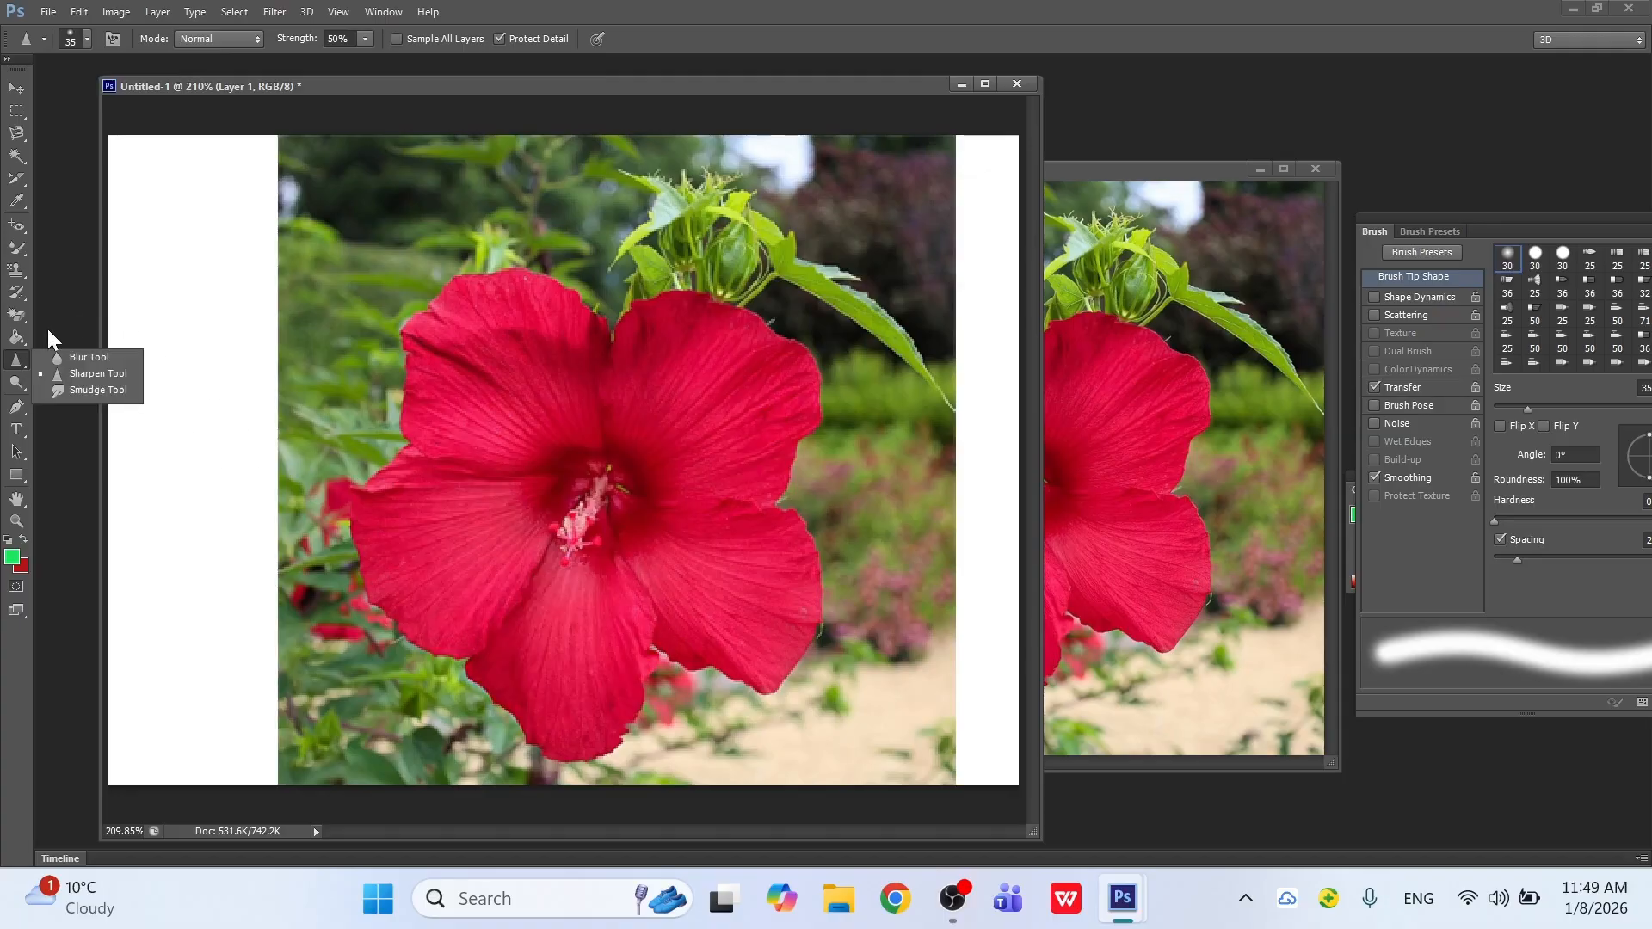
click(95, 390)
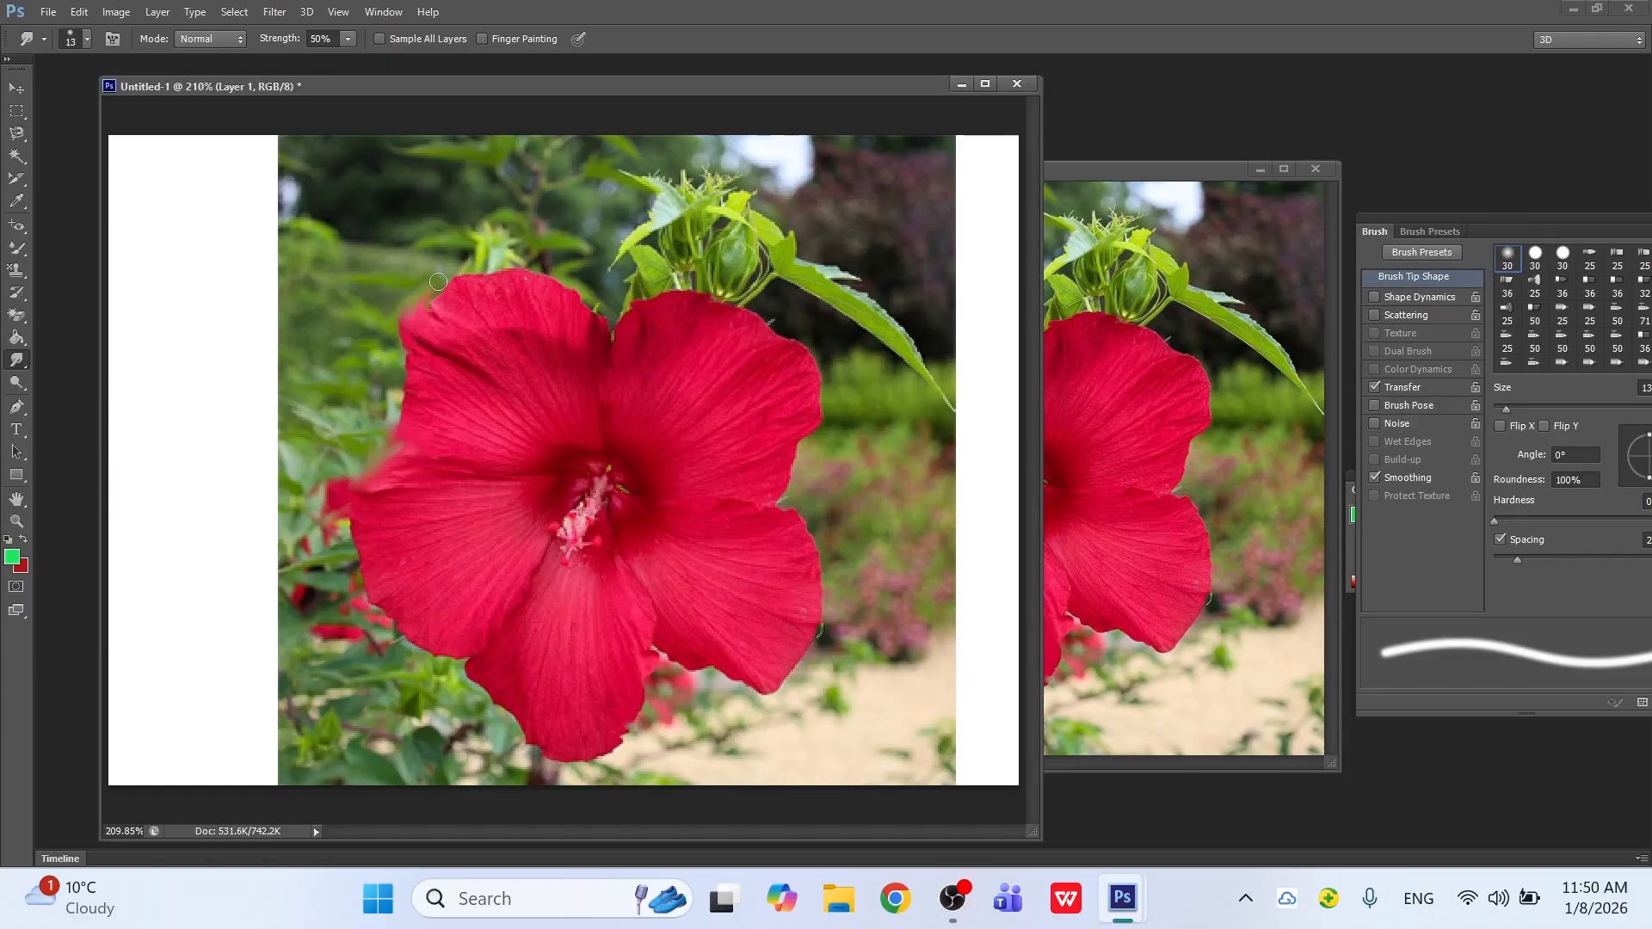
key(ctrl+plus)
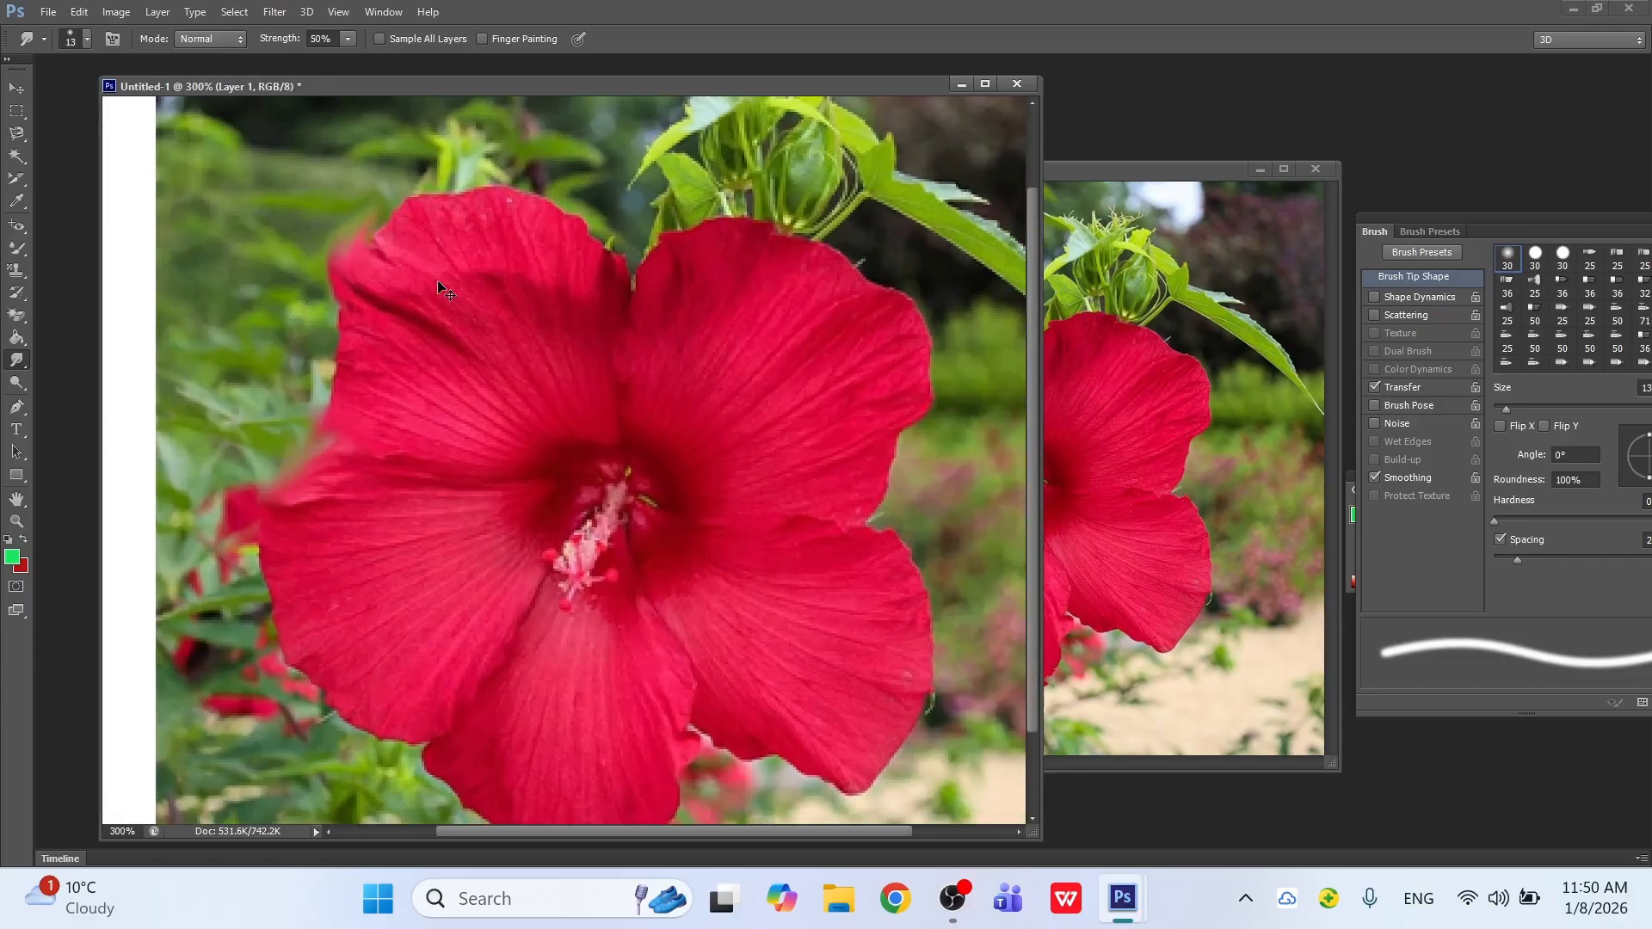
mouse_move(360, 255)
mouse_down()
mouse_move(449, 185)
mouse_move(441, 198)
mouse_move(650, 202)
mouse_move(417, 209)
mouse_up()
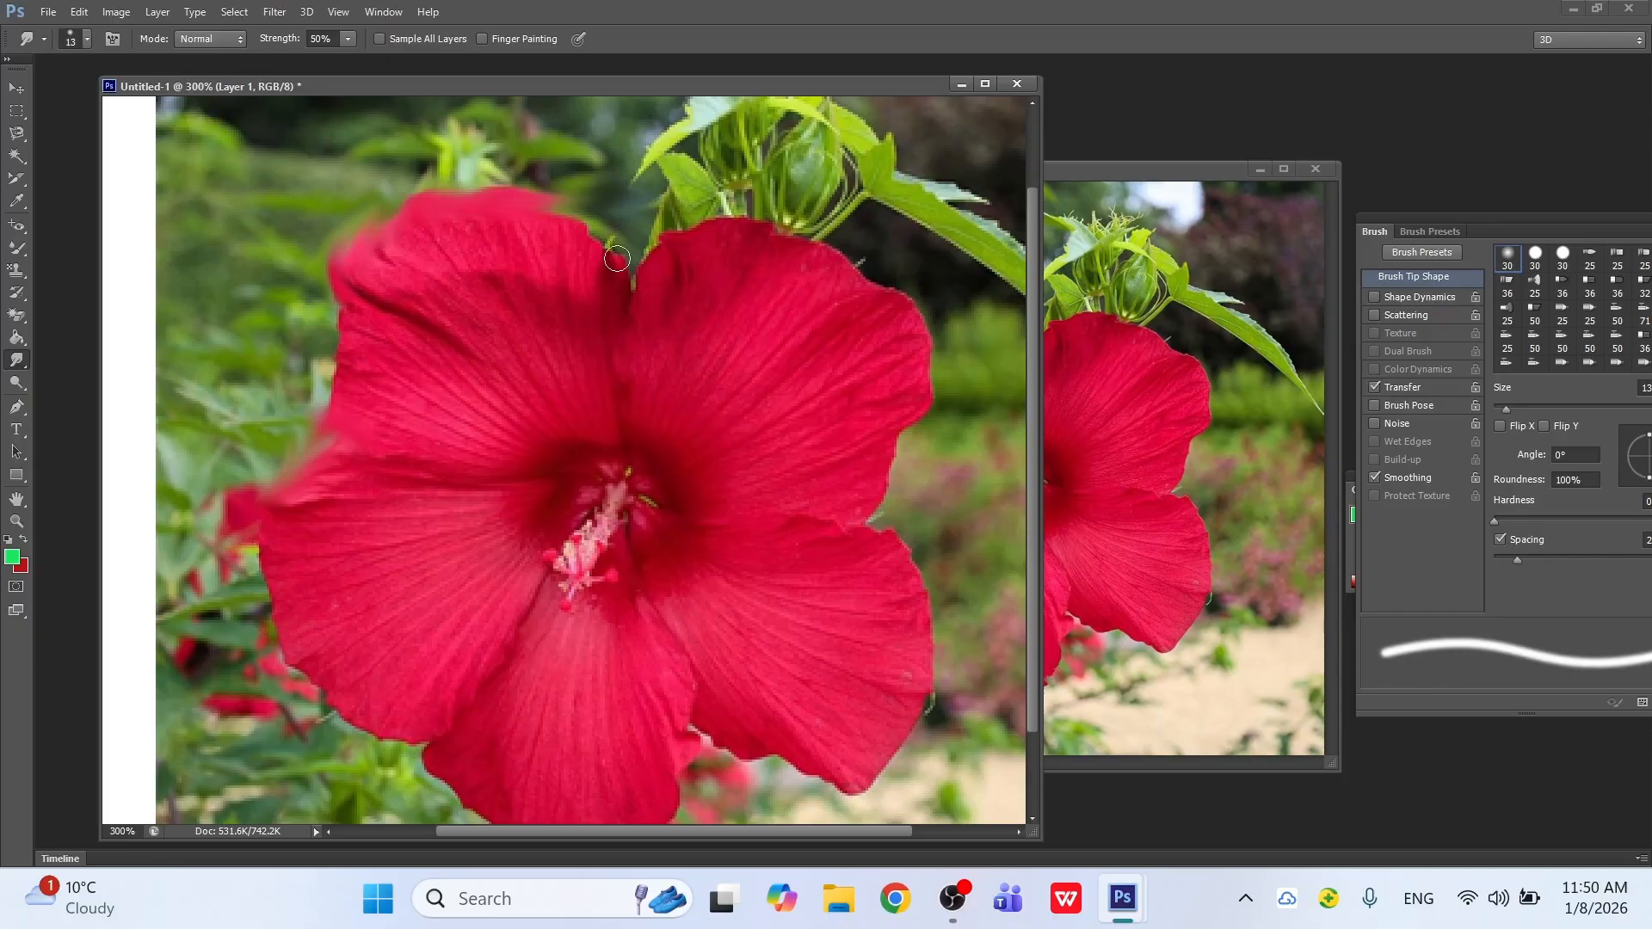
mouse_move(617, 258)
mouse_down()
mouse_move(629, 205)
mouse_move(605, 248)
mouse_move(623, 205)
mouse_move(590, 241)
mouse_move(613, 186)
mouse_move(576, 229)
mouse_move(613, 174)
mouse_move(638, 259)
mouse_move(671, 218)
mouse_move(695, 210)
mouse_move(691, 238)
mouse_move(787, 172)
mouse_move(756, 227)
mouse_move(853, 177)
mouse_move(781, 247)
mouse_move(896, 199)
mouse_move(809, 262)
mouse_move(876, 232)
mouse_move(848, 278)
mouse_move(890, 270)
mouse_move(824, 280)
mouse_move(921, 239)
mouse_move(872, 291)
mouse_move(948, 268)
mouse_move(882, 317)
mouse_move(957, 295)
mouse_up()
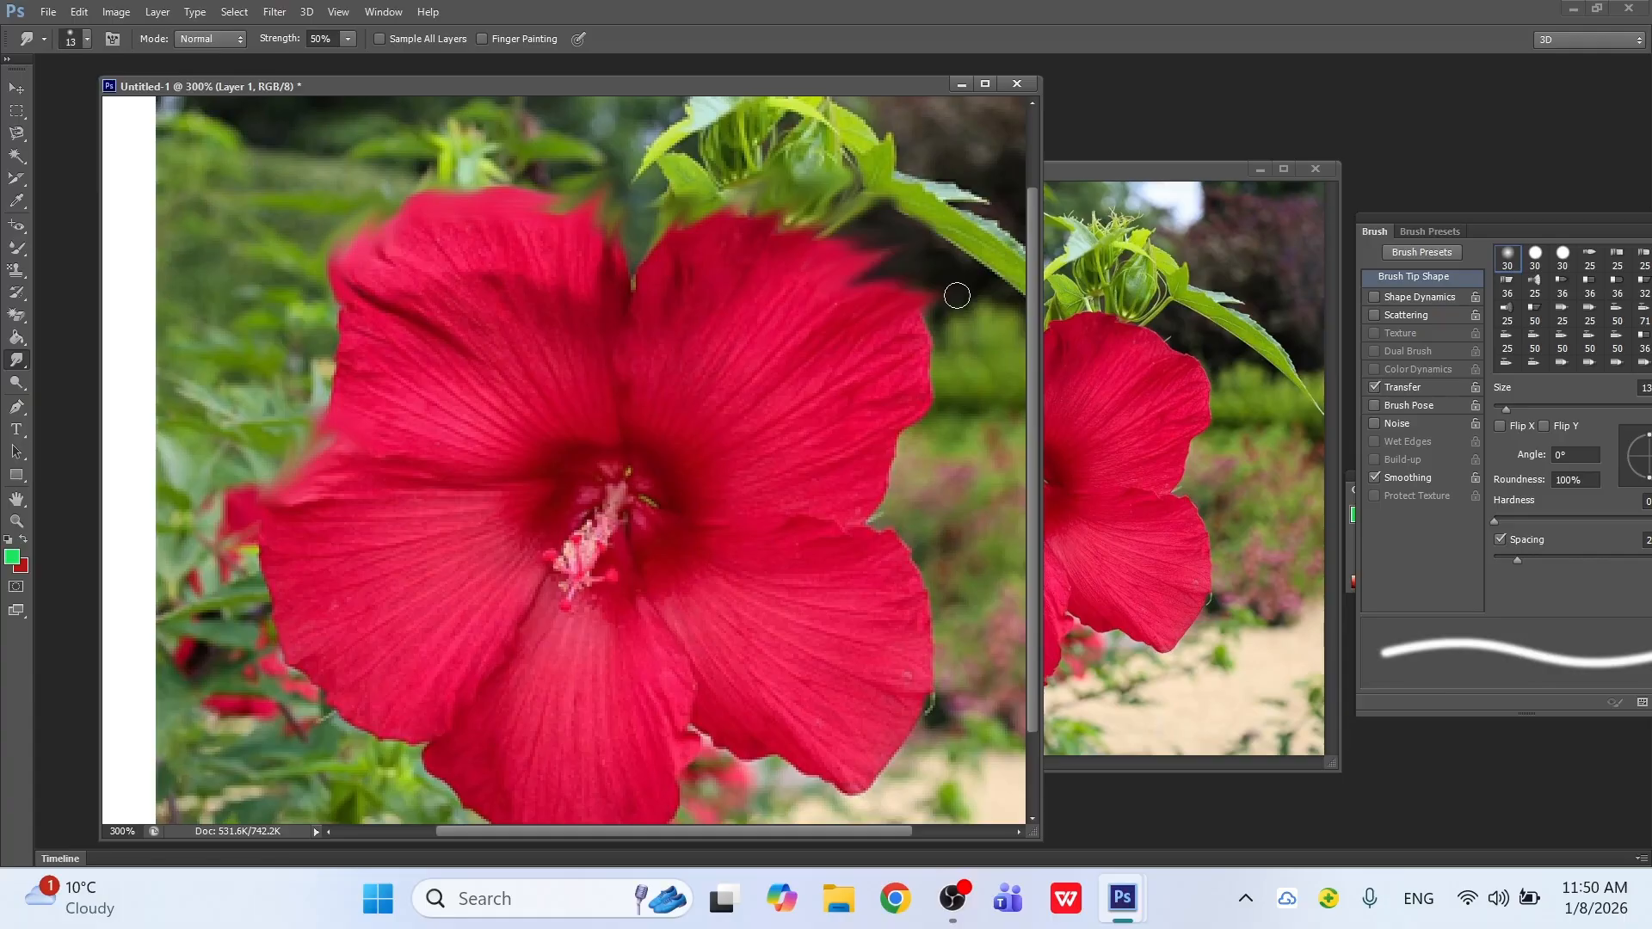
key(ctrl+minus)
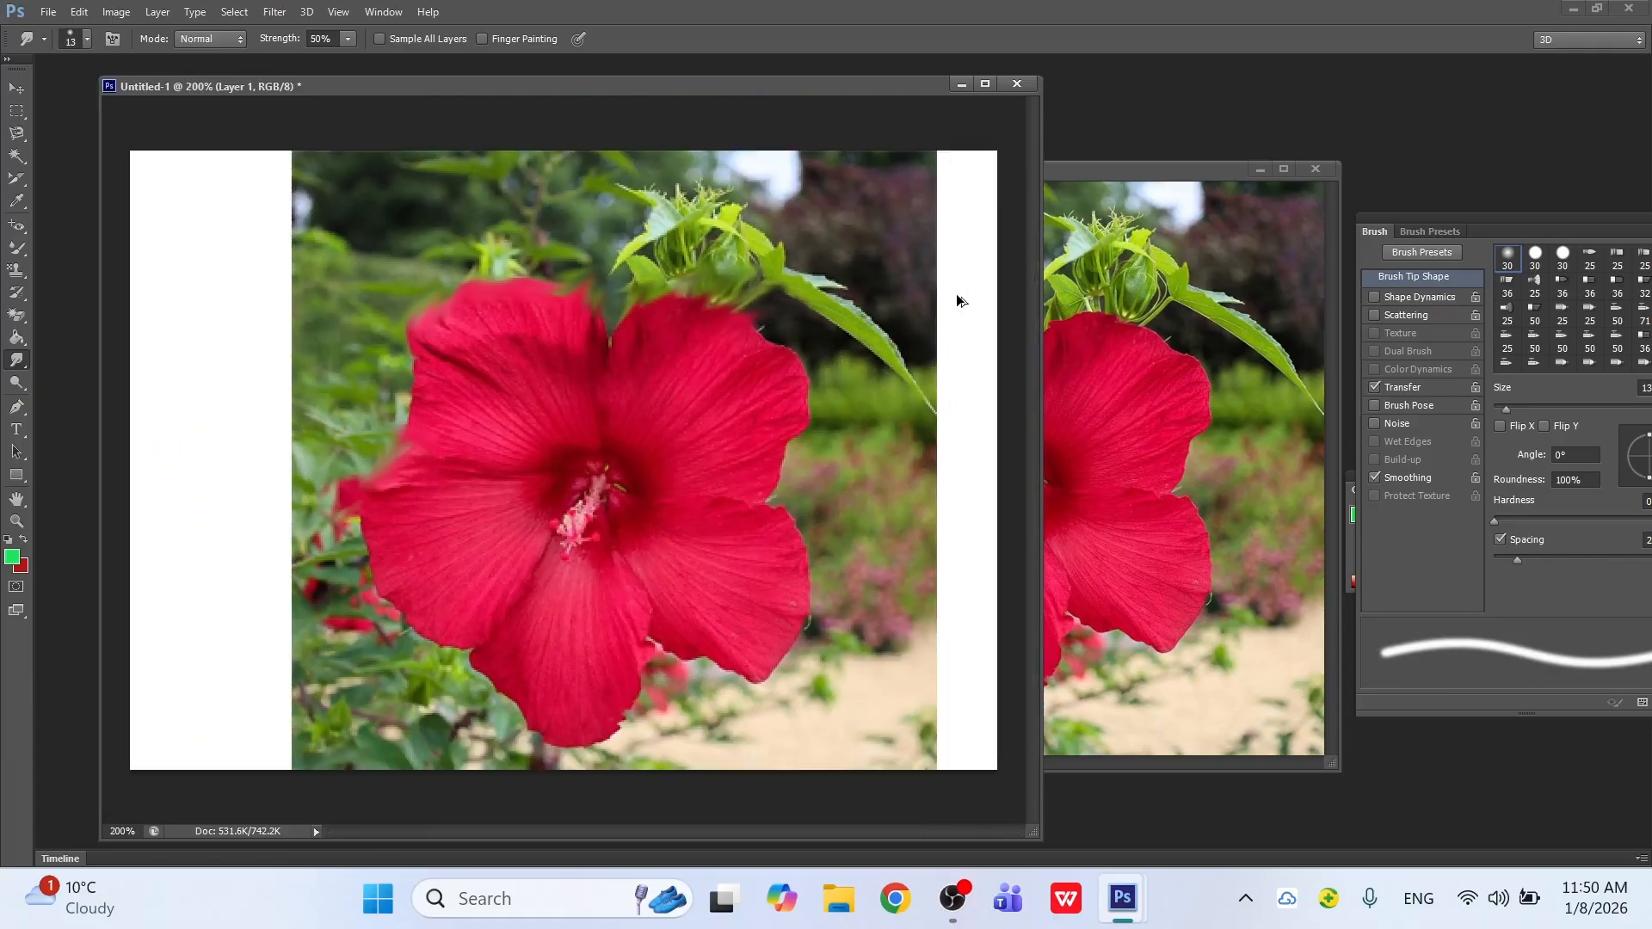
Step: Undo the smudging of the petal edges and the earlier scaling of the hibiscus photo
key(ctrl+alt+z)
key(ctrl+alt+z)
key(ctrl+alt+z)
key(ctrl+alt+z)
key(ctrl+alt+z)
key(ctrl+alt+z)
key(ctrl+alt+z)
key(ctrl+alt+z)
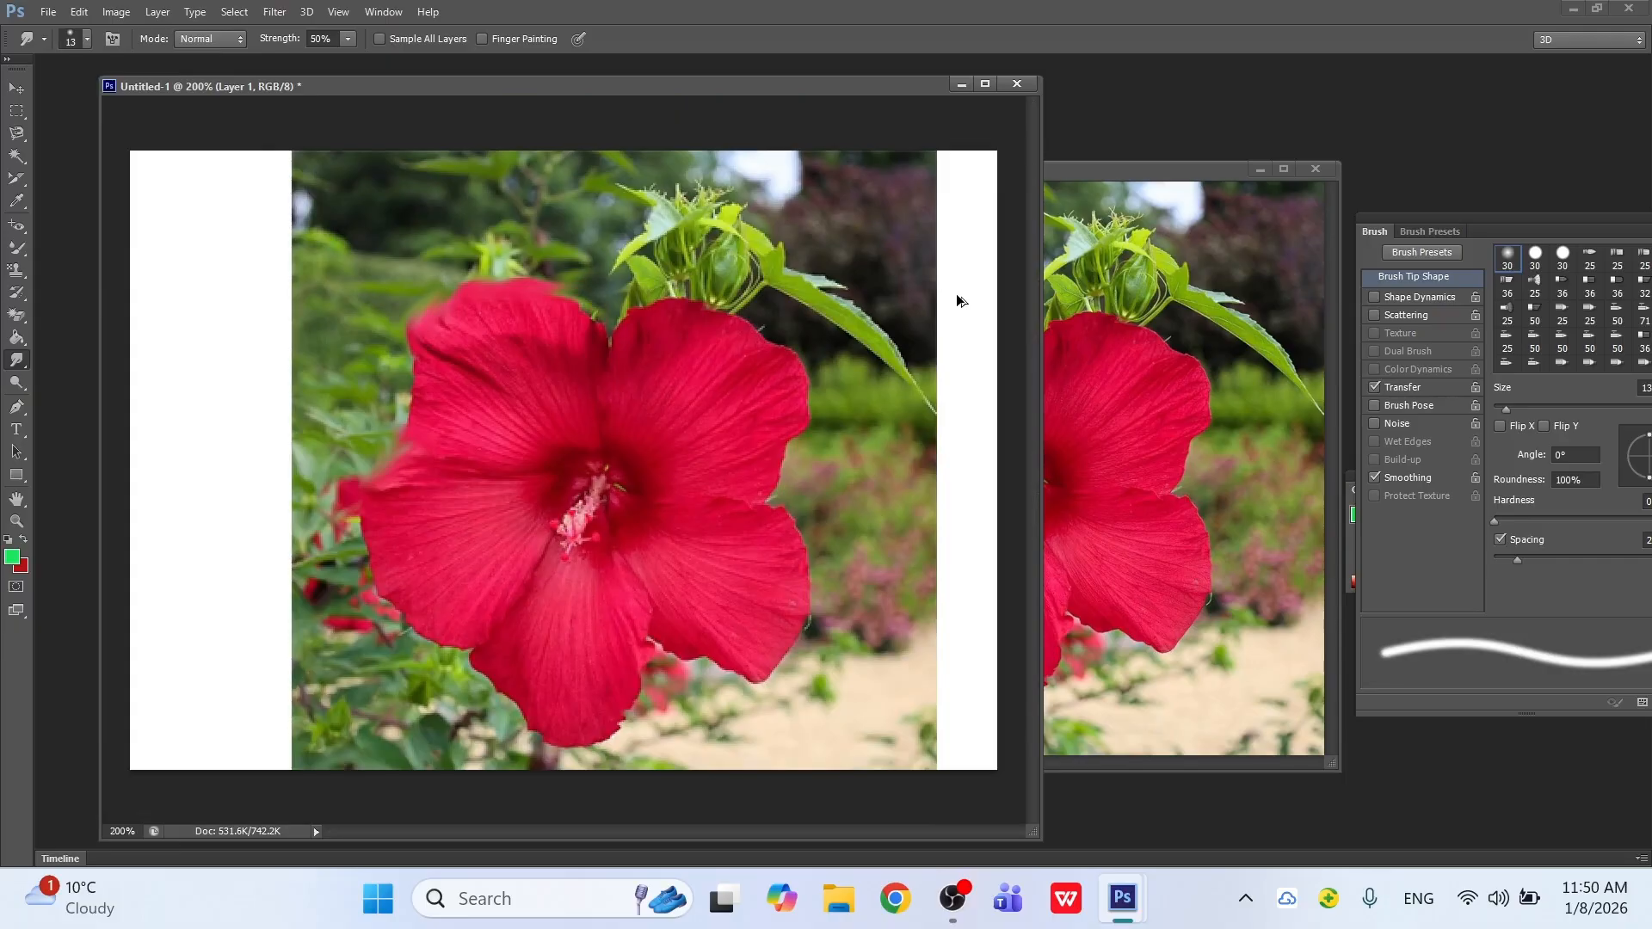
key(ctrl+alt+z)
key(ctrl+alt+z)
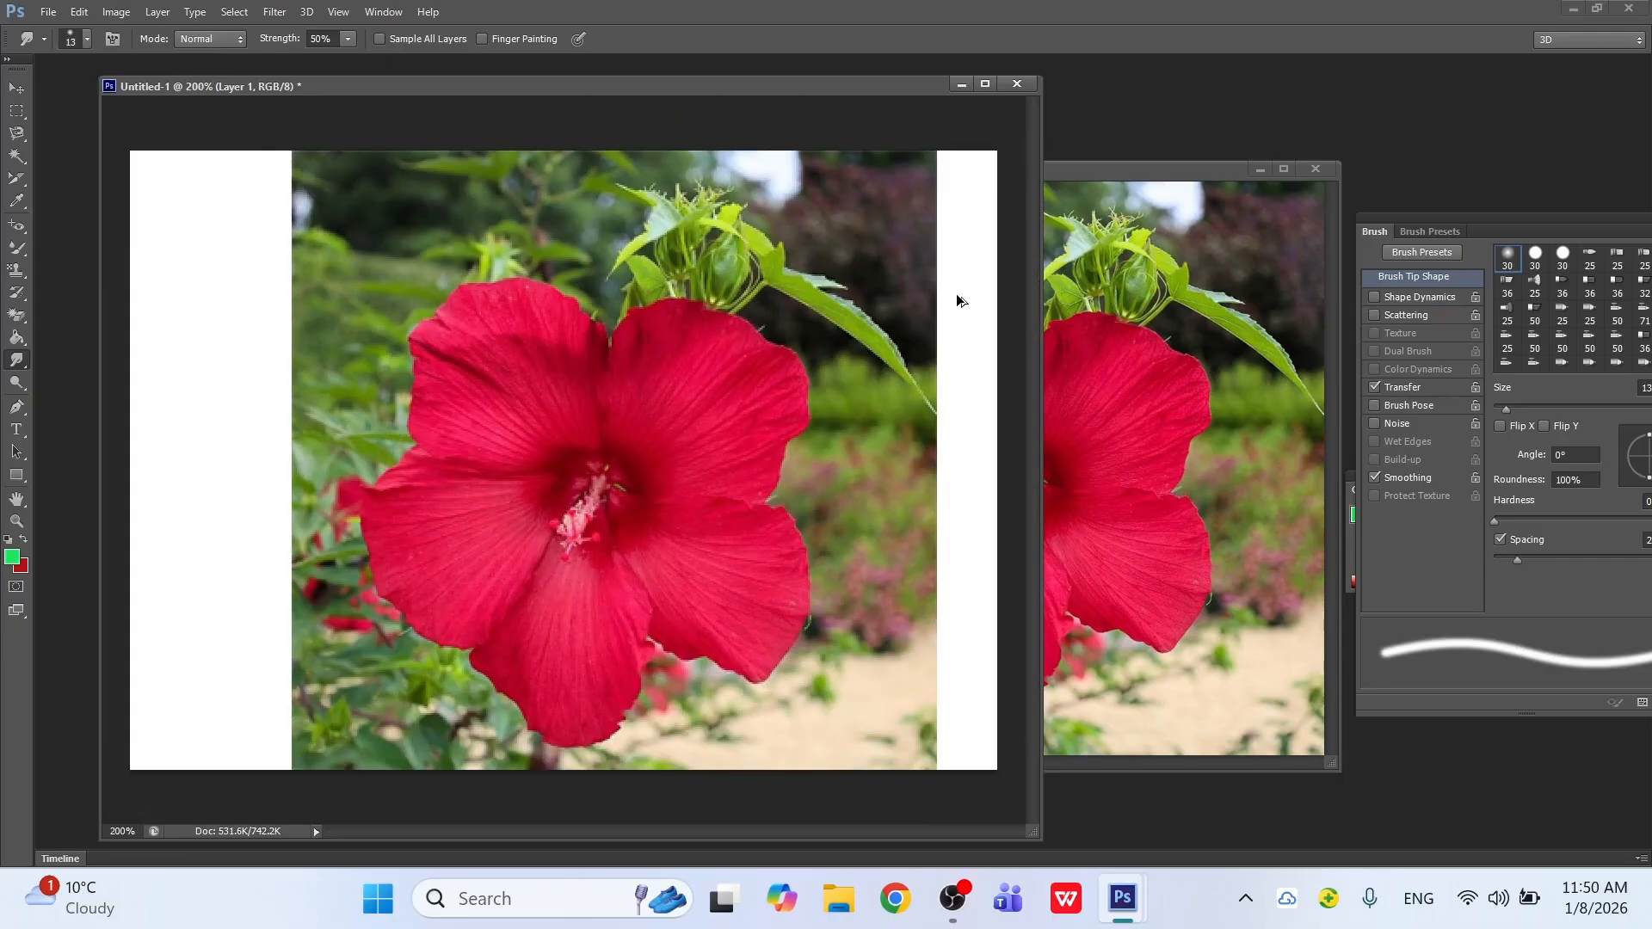
key(ctrl+alt+z)
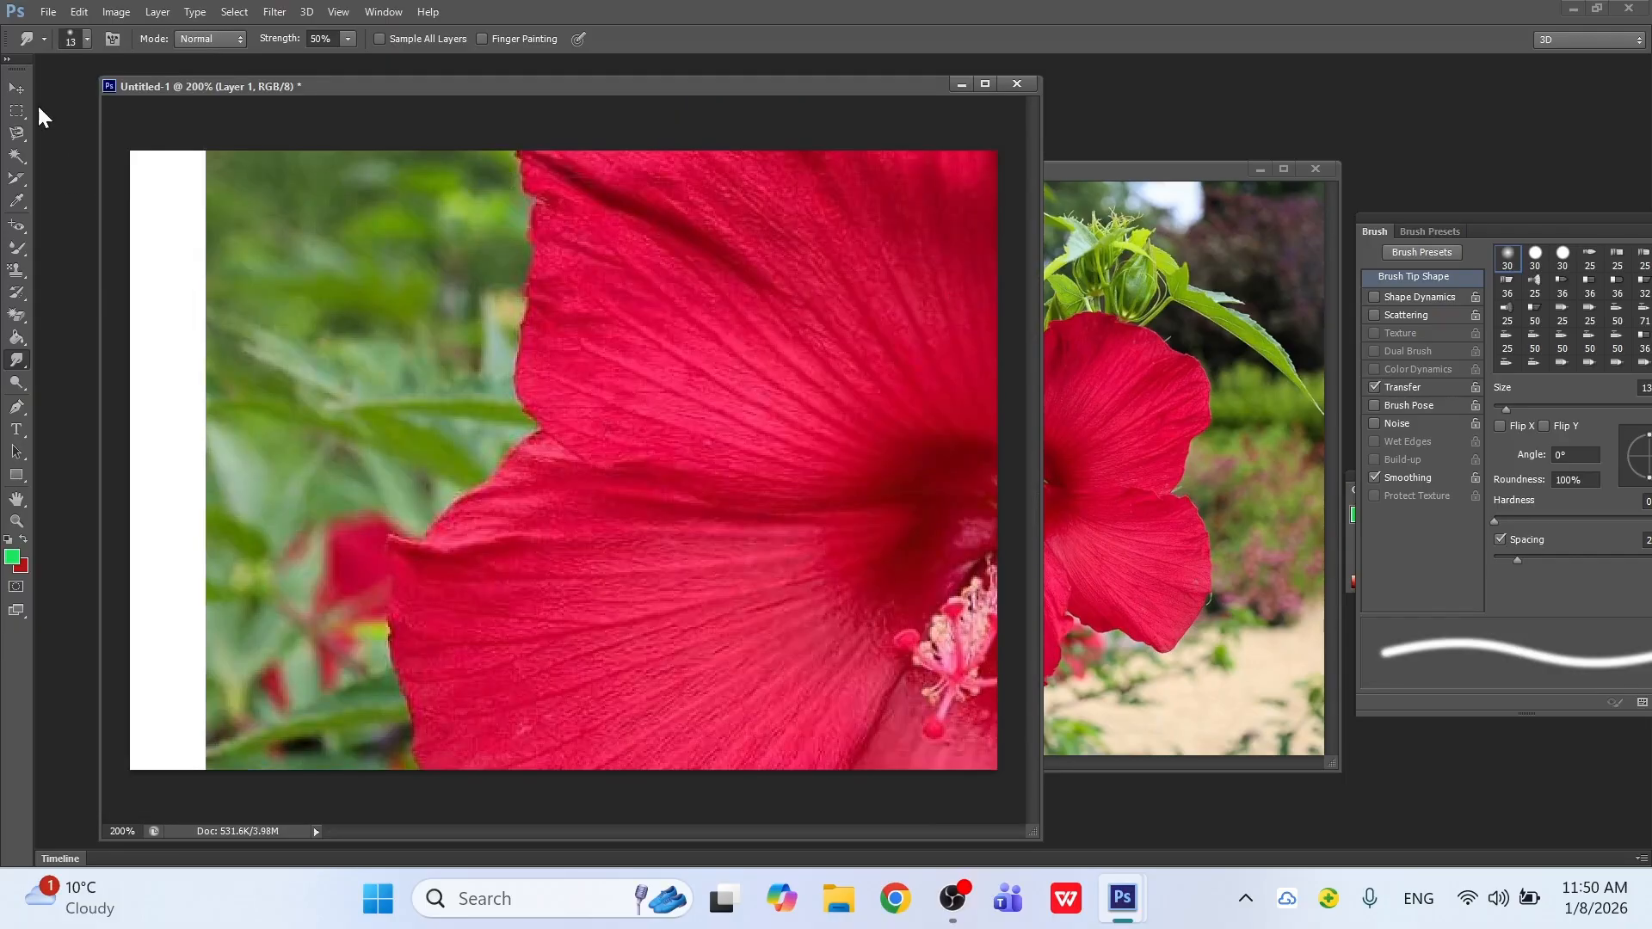
Step: Reposition the oversized hibiscus photo on the canvas, scale it to about 36.1% width and 39.4% height, and apply the transformation
click(17, 88)
drag(506, 360, 512, 518)
mouse_move(451, 269)
mouse_down()
mouse_move(426, 436)
mouse_move(449, 587)
mouse_up()
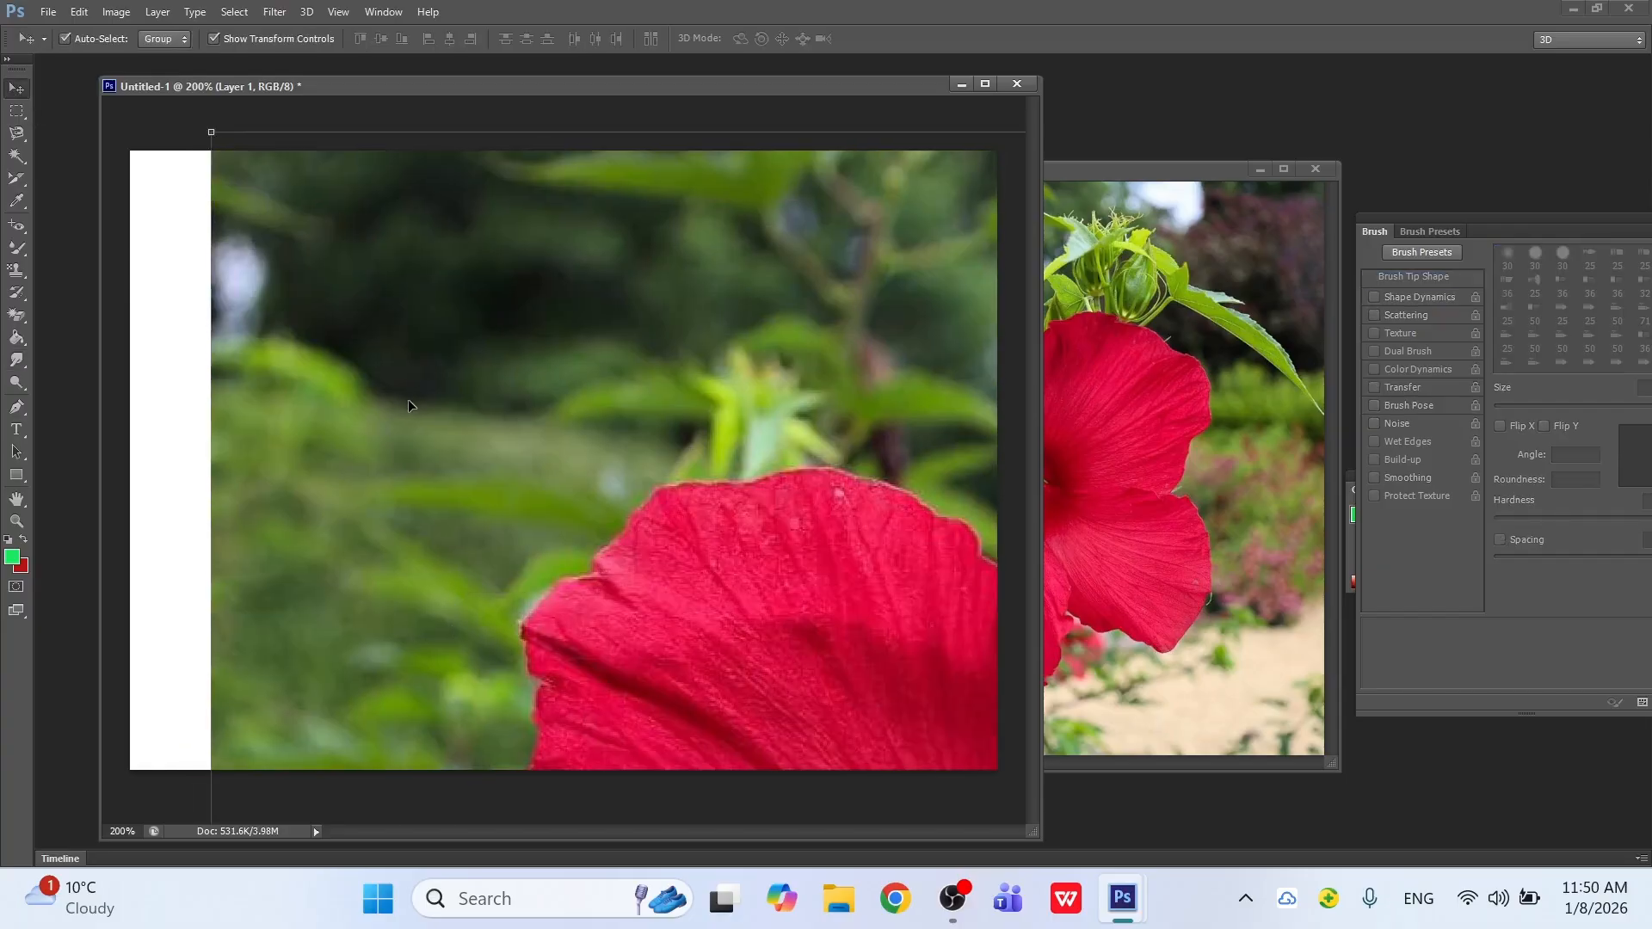
drag(407, 399, 370, 460)
drag(172, 194, 651, 529)
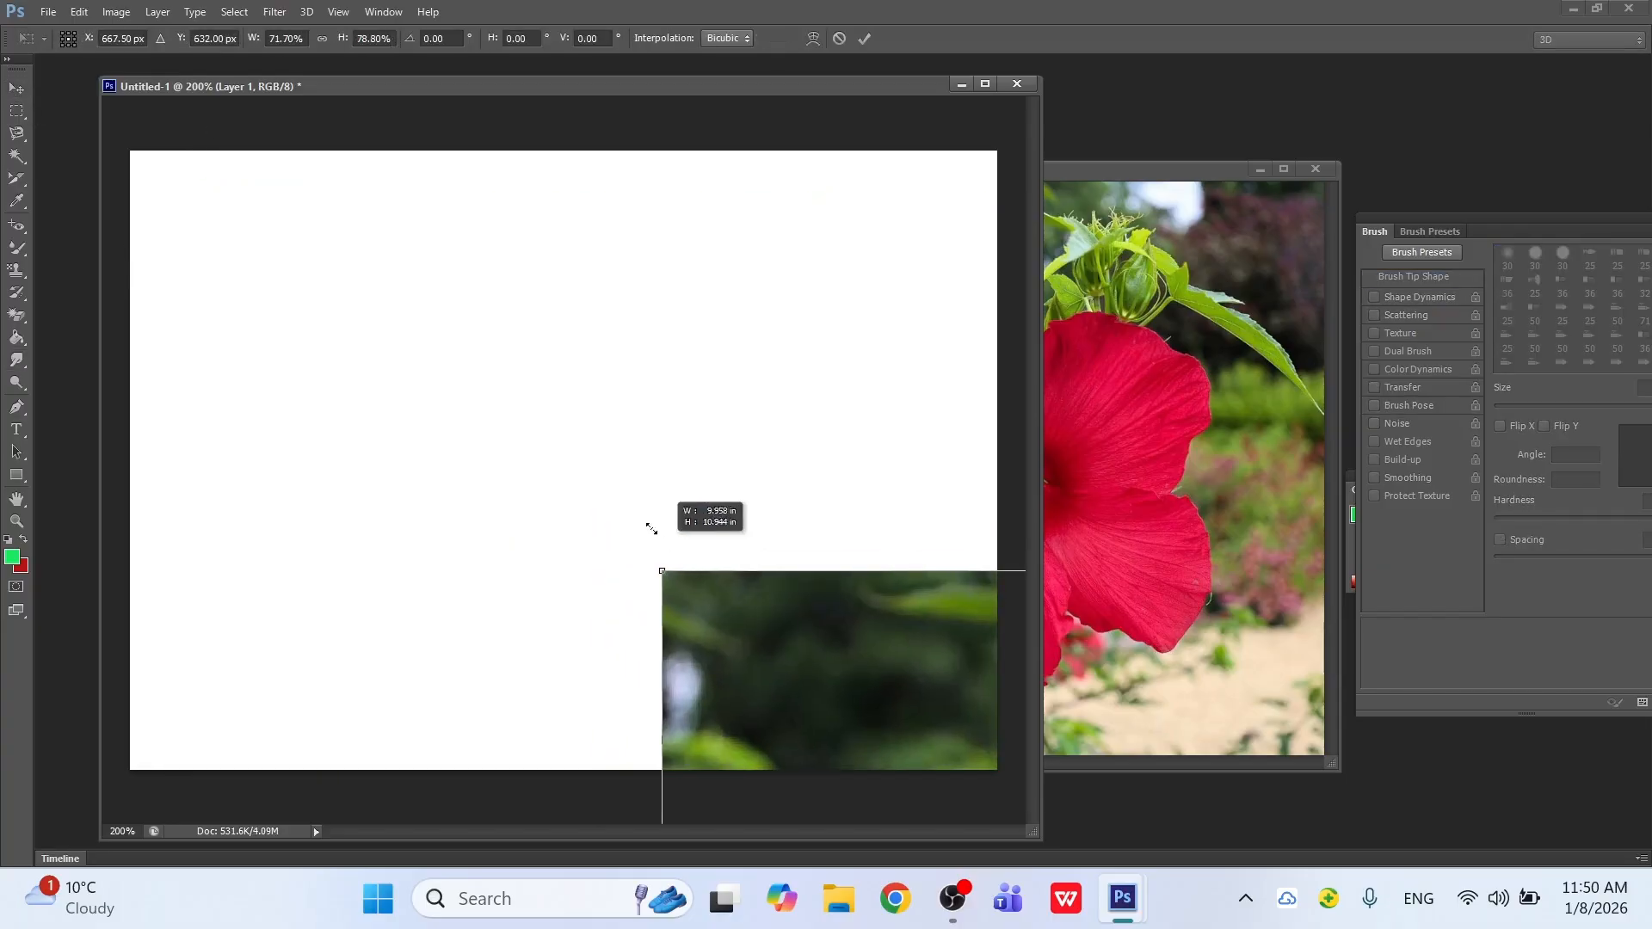
drag(710, 601, 708, 636)
drag(815, 707, 336, 230)
drag(506, 342, 505, 396)
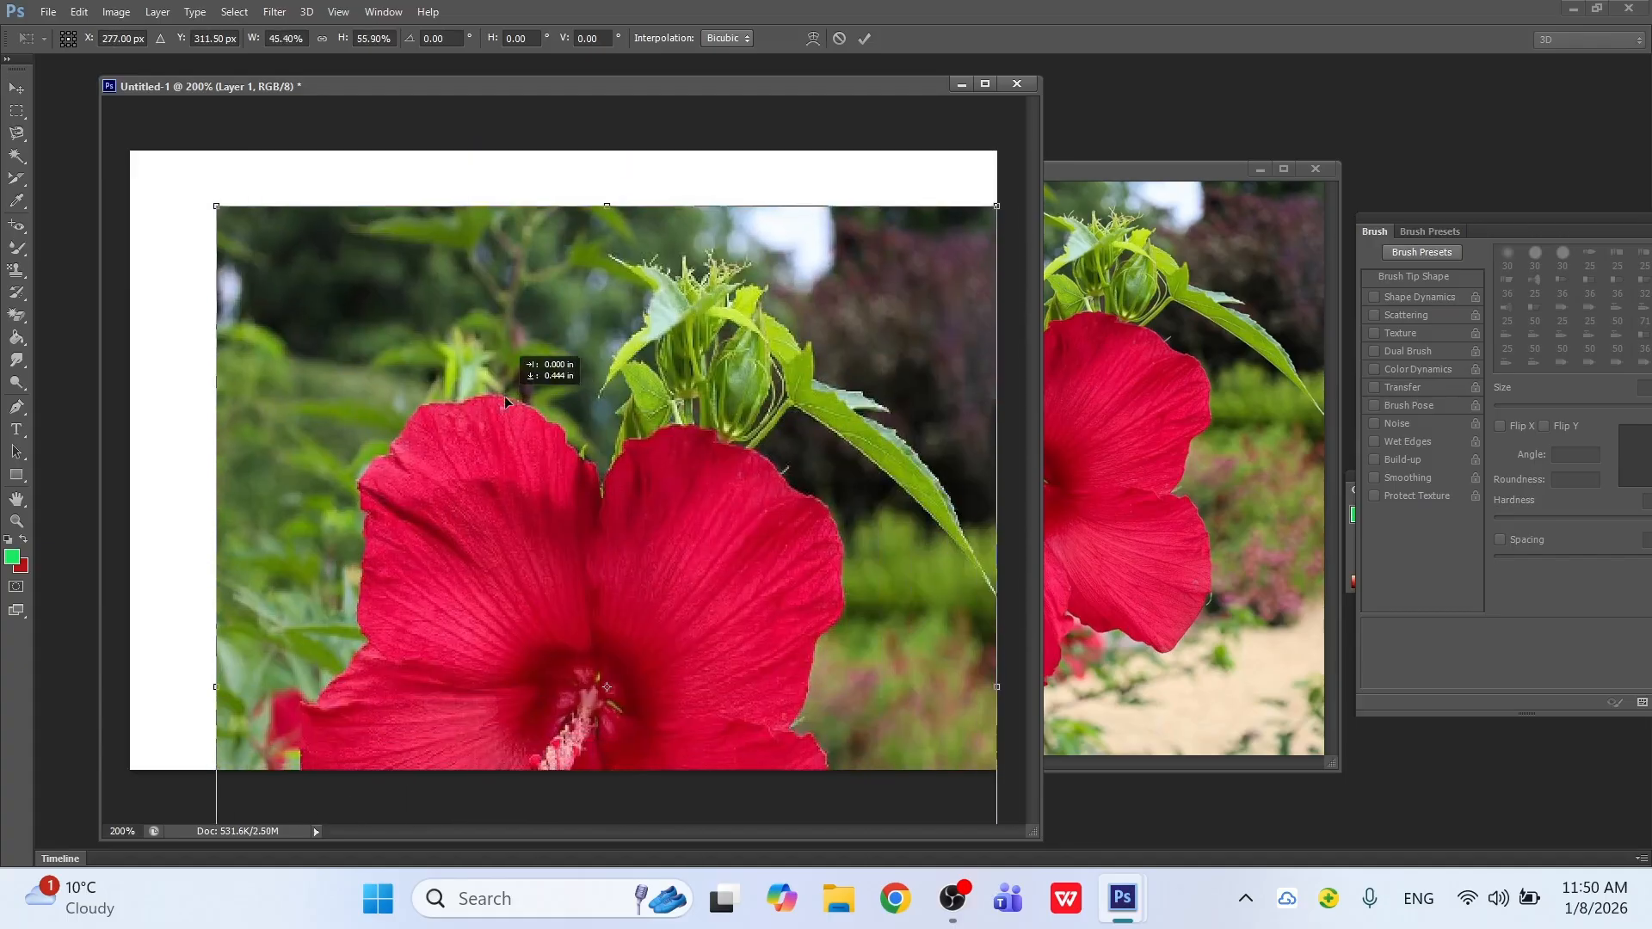
drag(607, 206, 607, 369)
drag(633, 592, 603, 413)
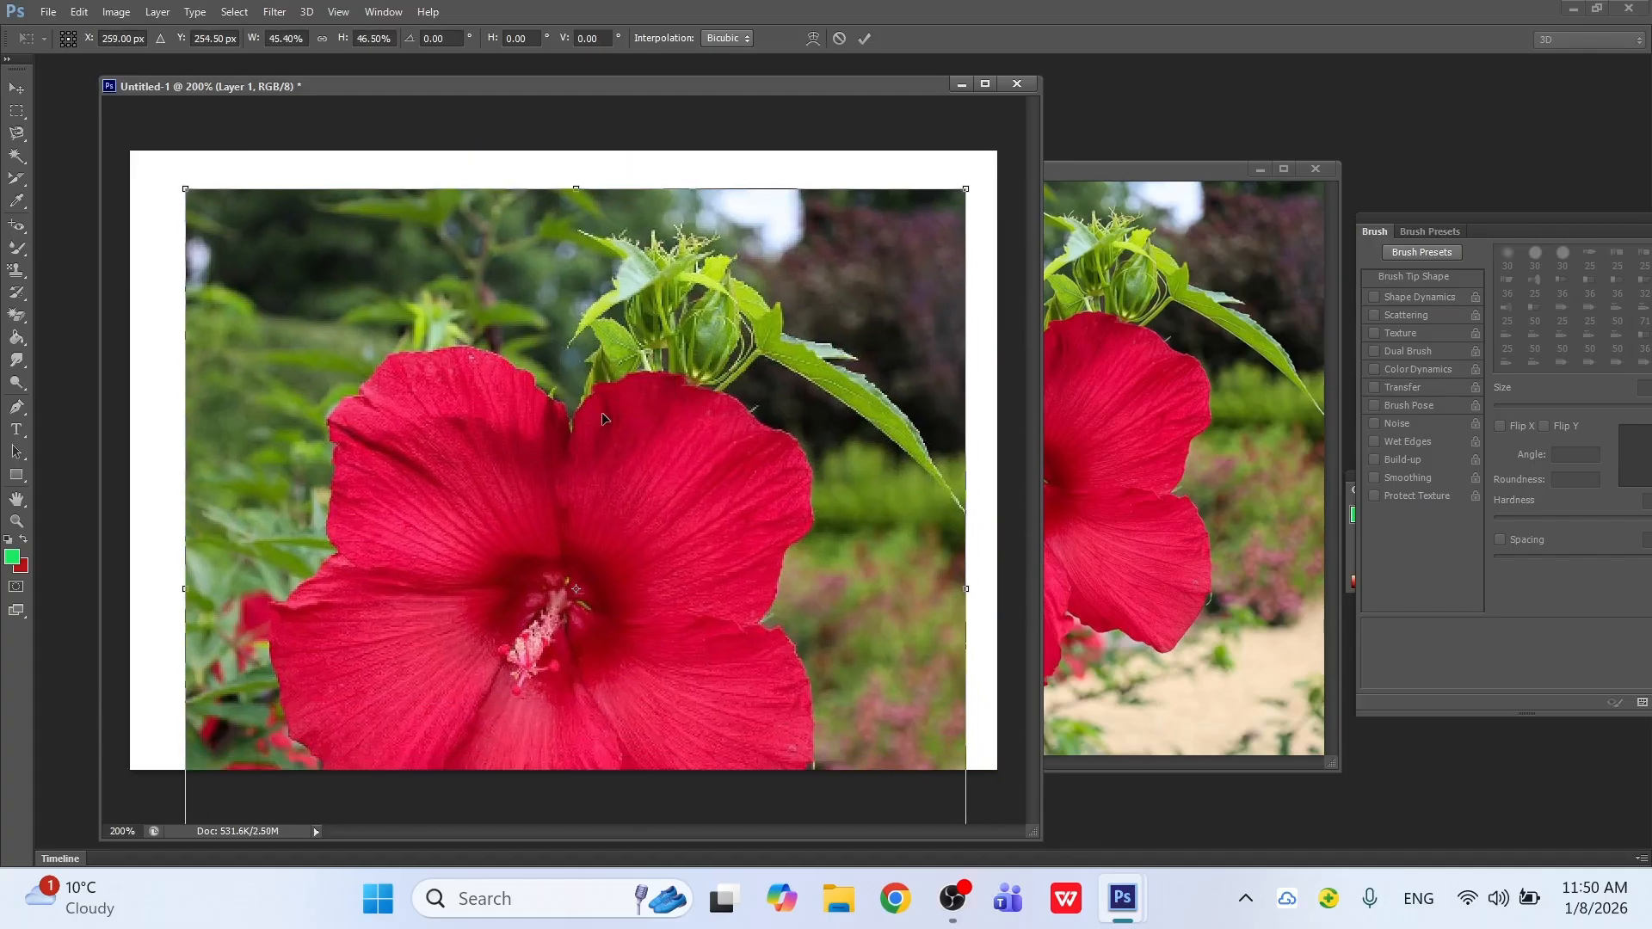
drag(965, 188, 812, 310)
drag(630, 532, 662, 385)
click(16, 88)
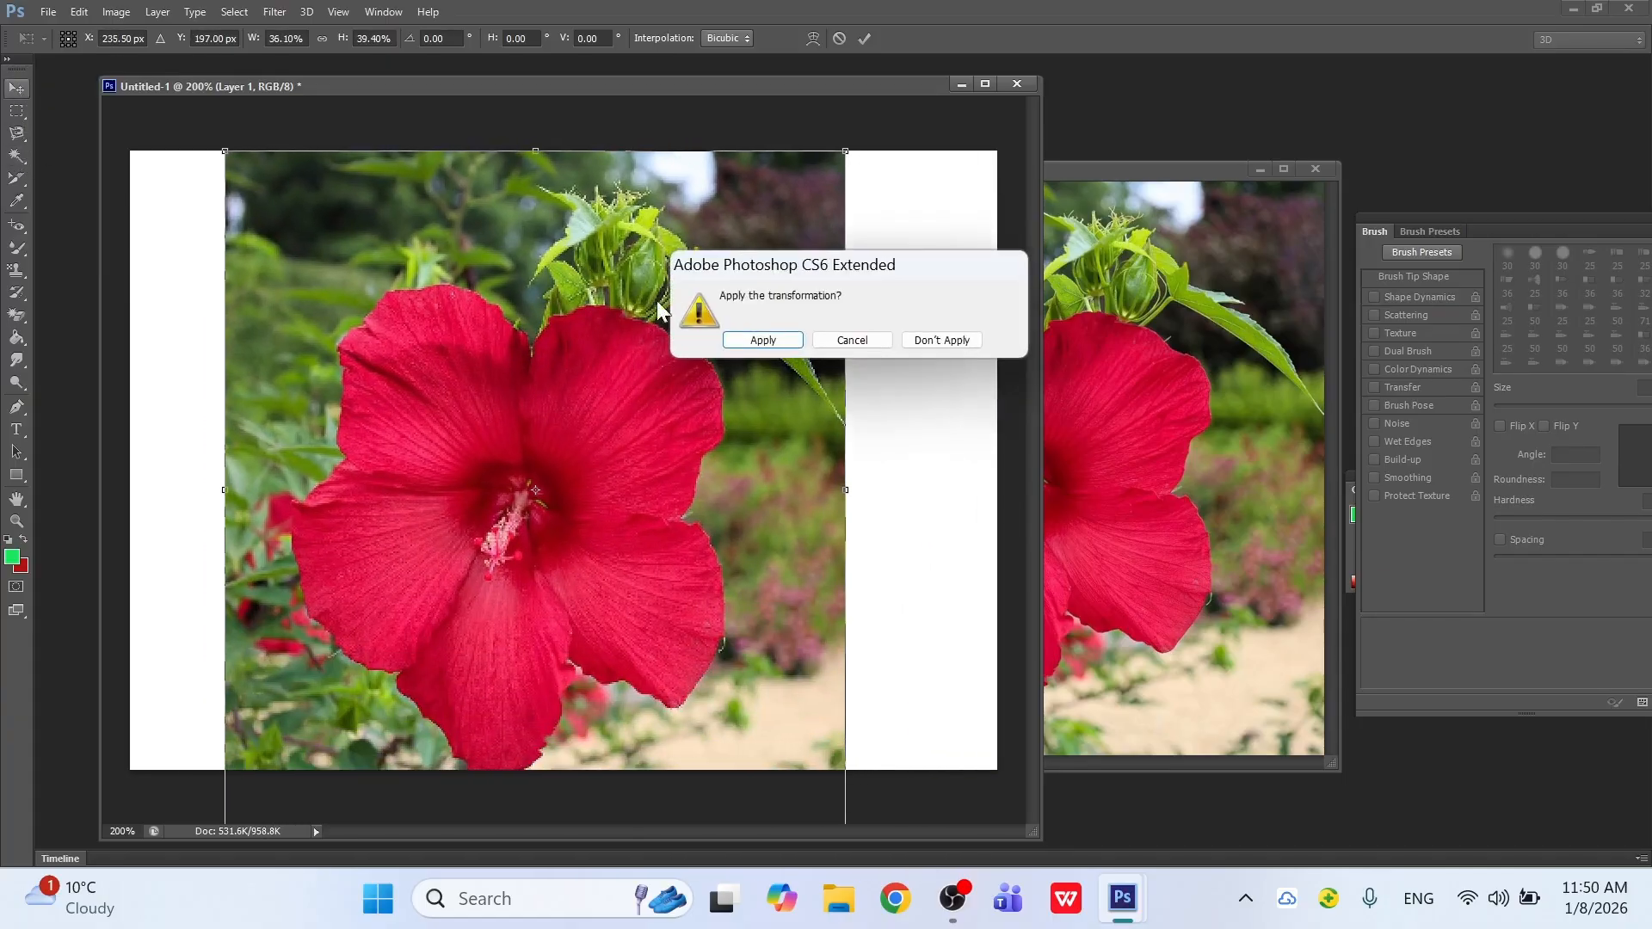
click(748, 342)
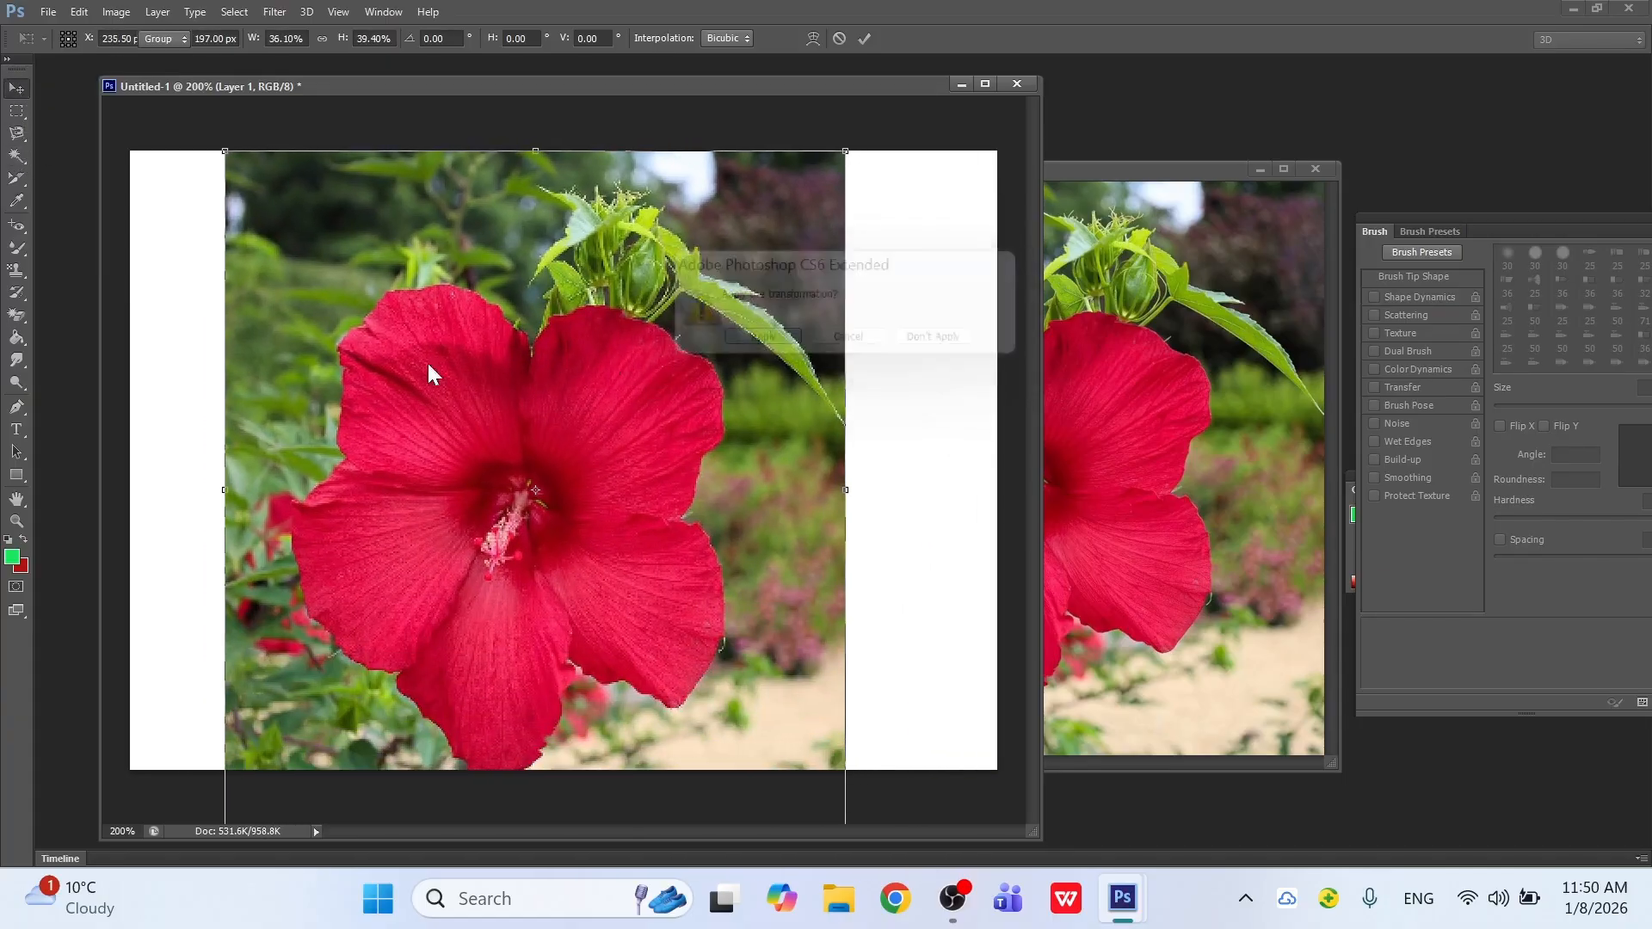
Step: Lighten the hibiscus photo using the Dodge tool at size 65, Midtones and 50% exposure, and place the original photo's window beside it
click(26, 386)
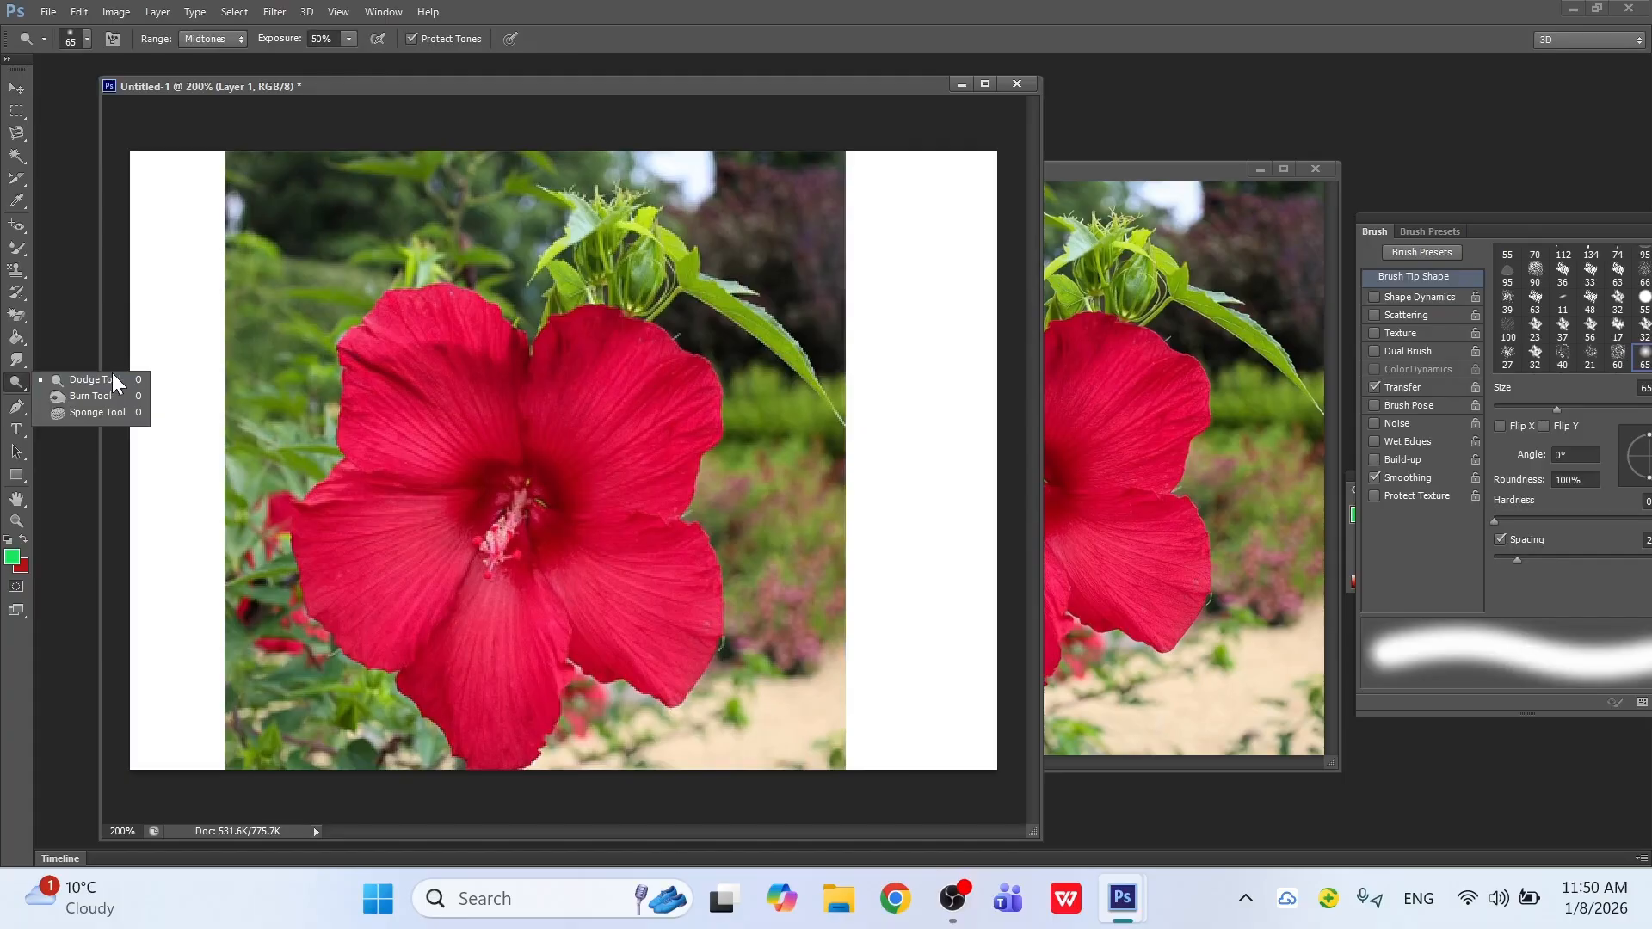
click(118, 388)
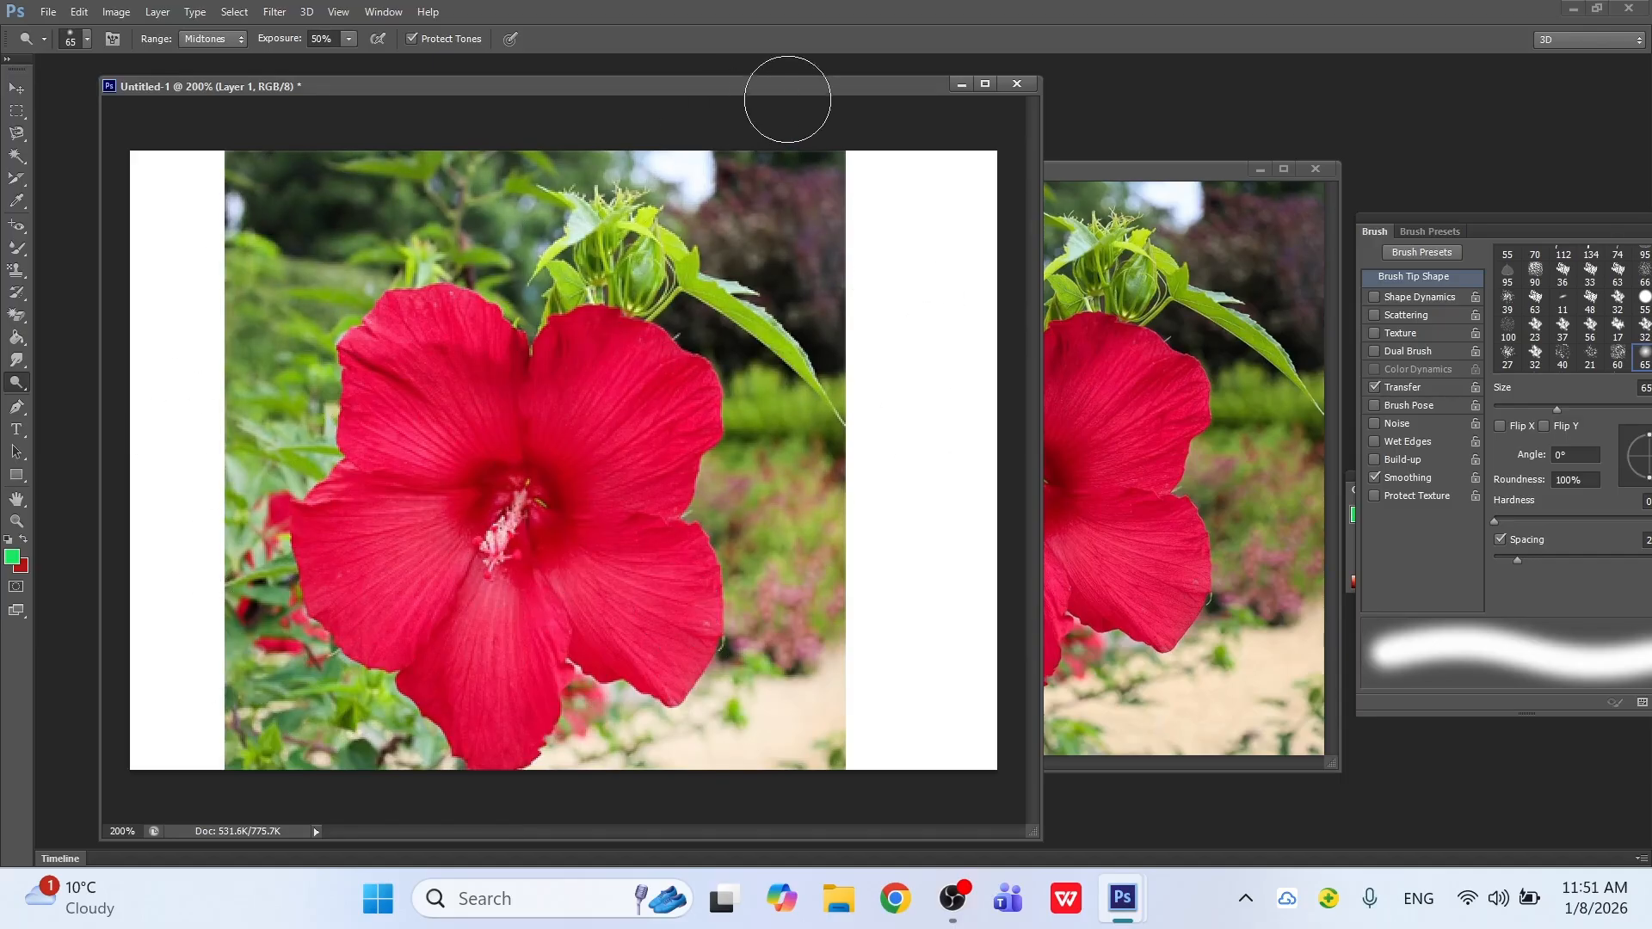
drag(757, 86, 633, 82)
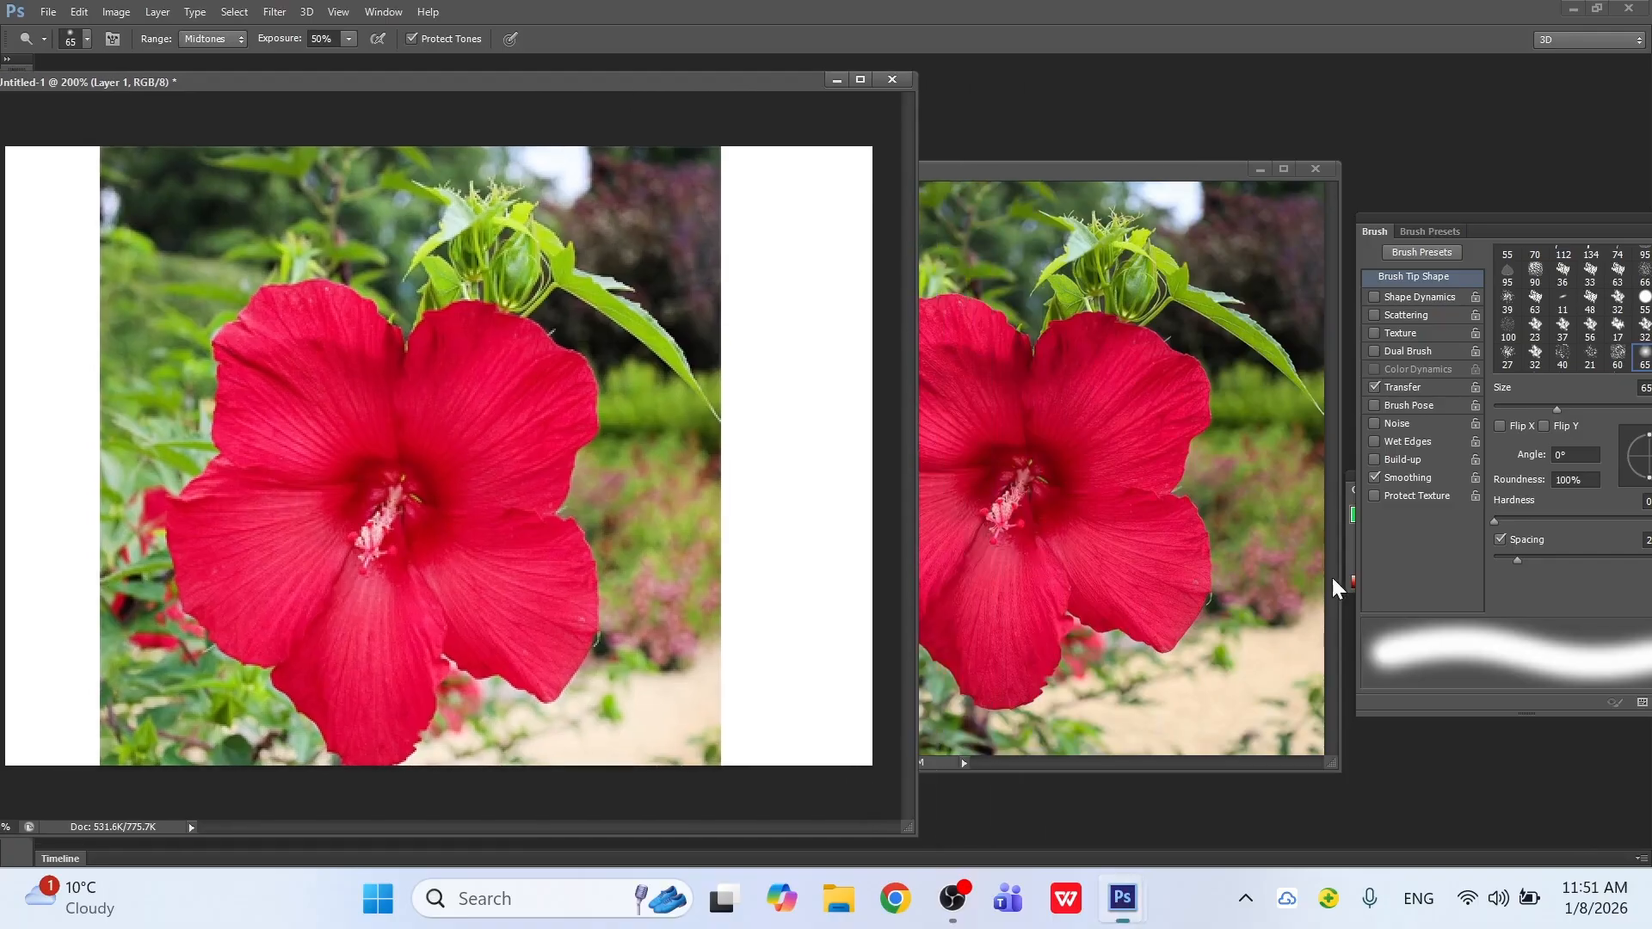
click(1106, 172)
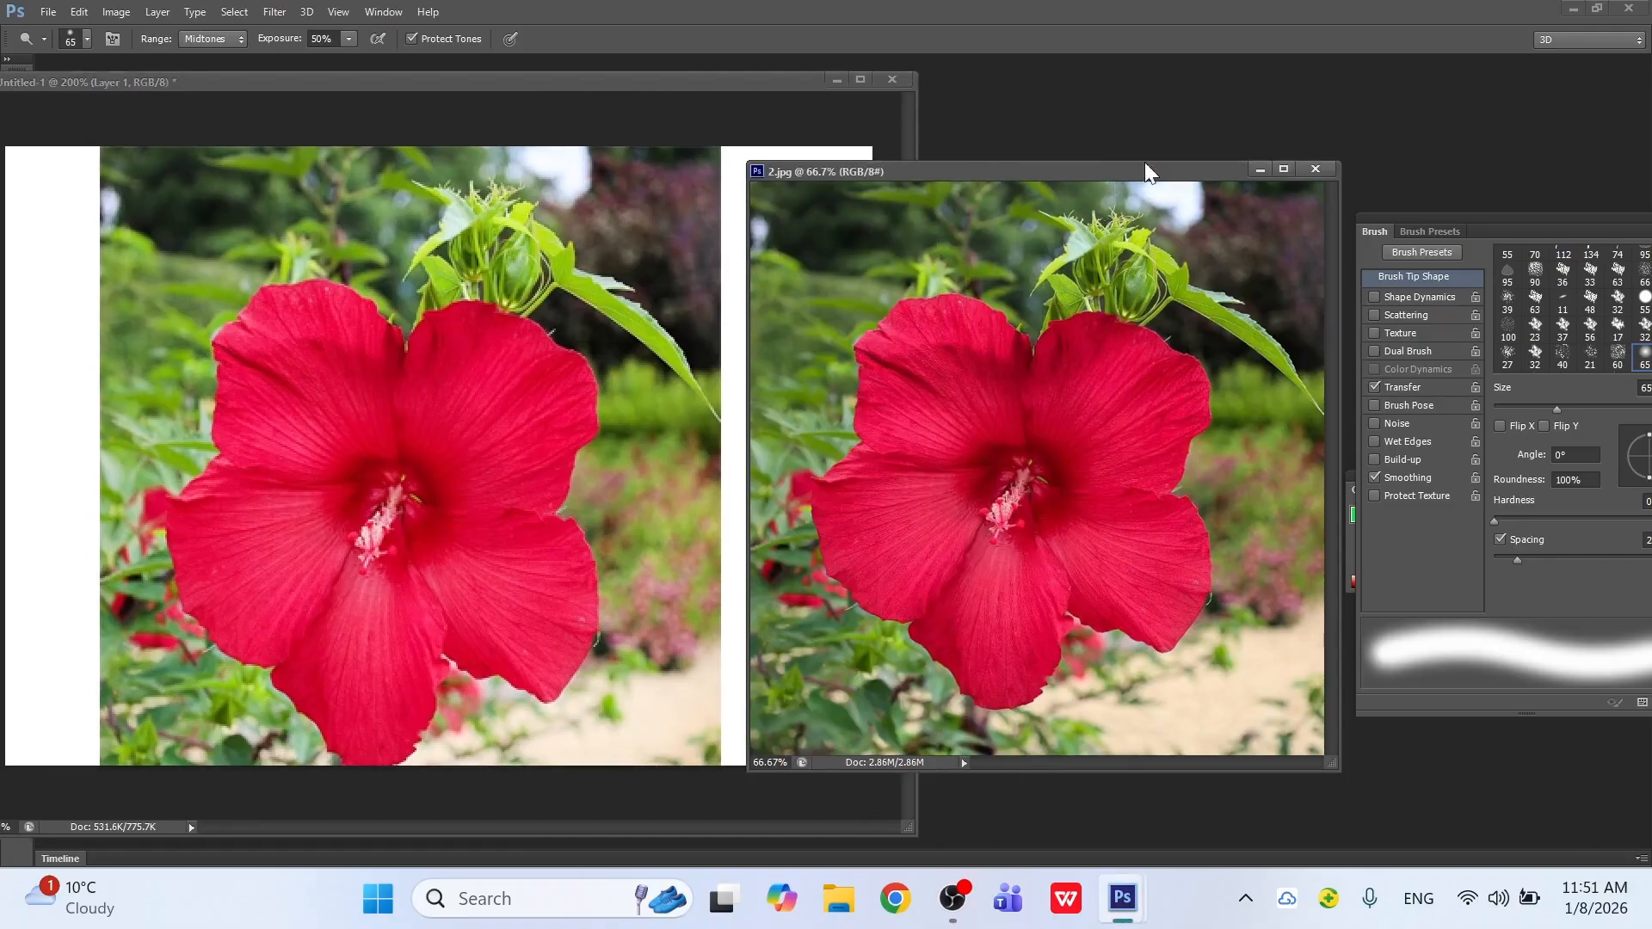
drag(1143, 166, 1309, 116)
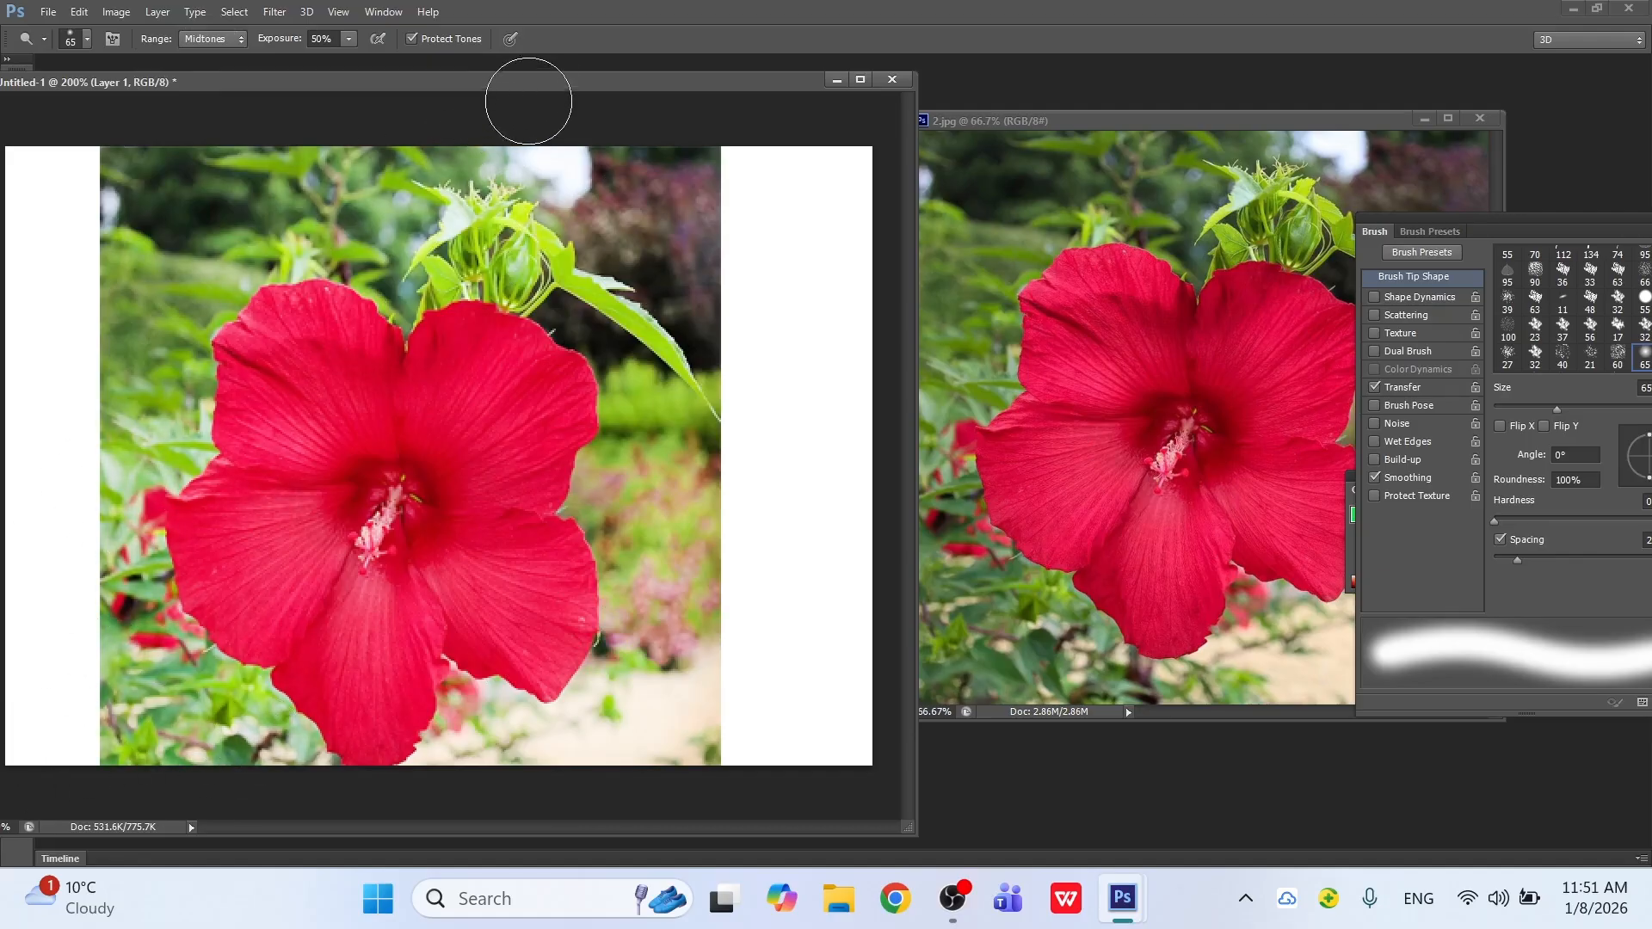
Step: Move the document's window back over the original photo and undo the Dodge tool strokes
drag(551, 84, 629, 89)
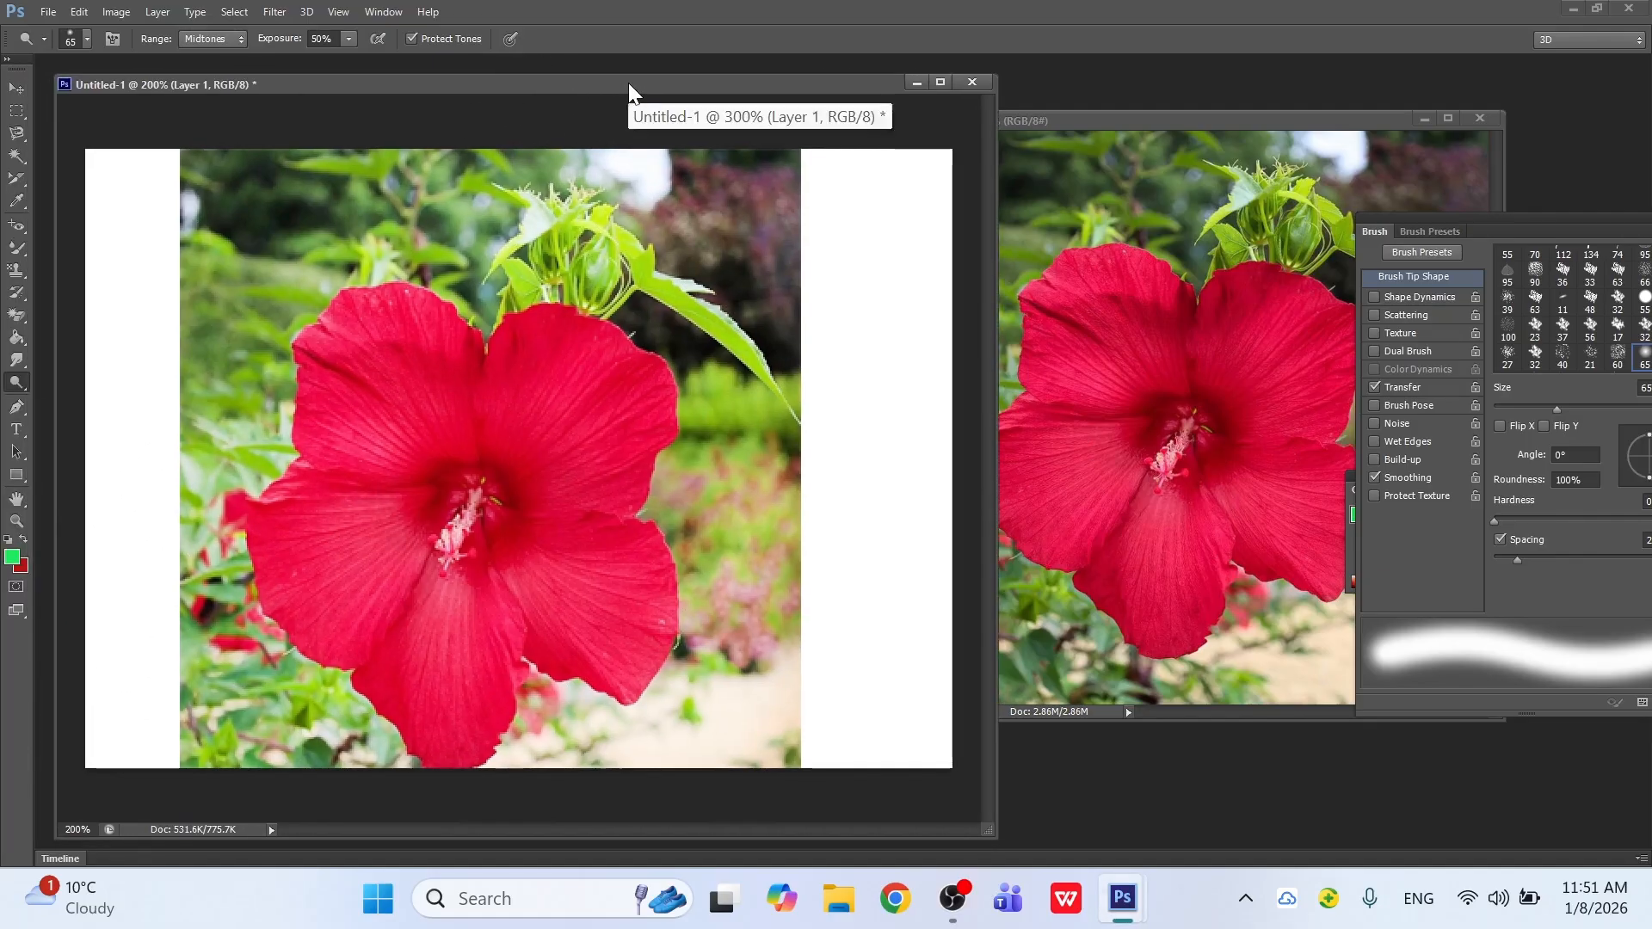
key(ctrl+alt+z)
key(ctrl+alt+z)
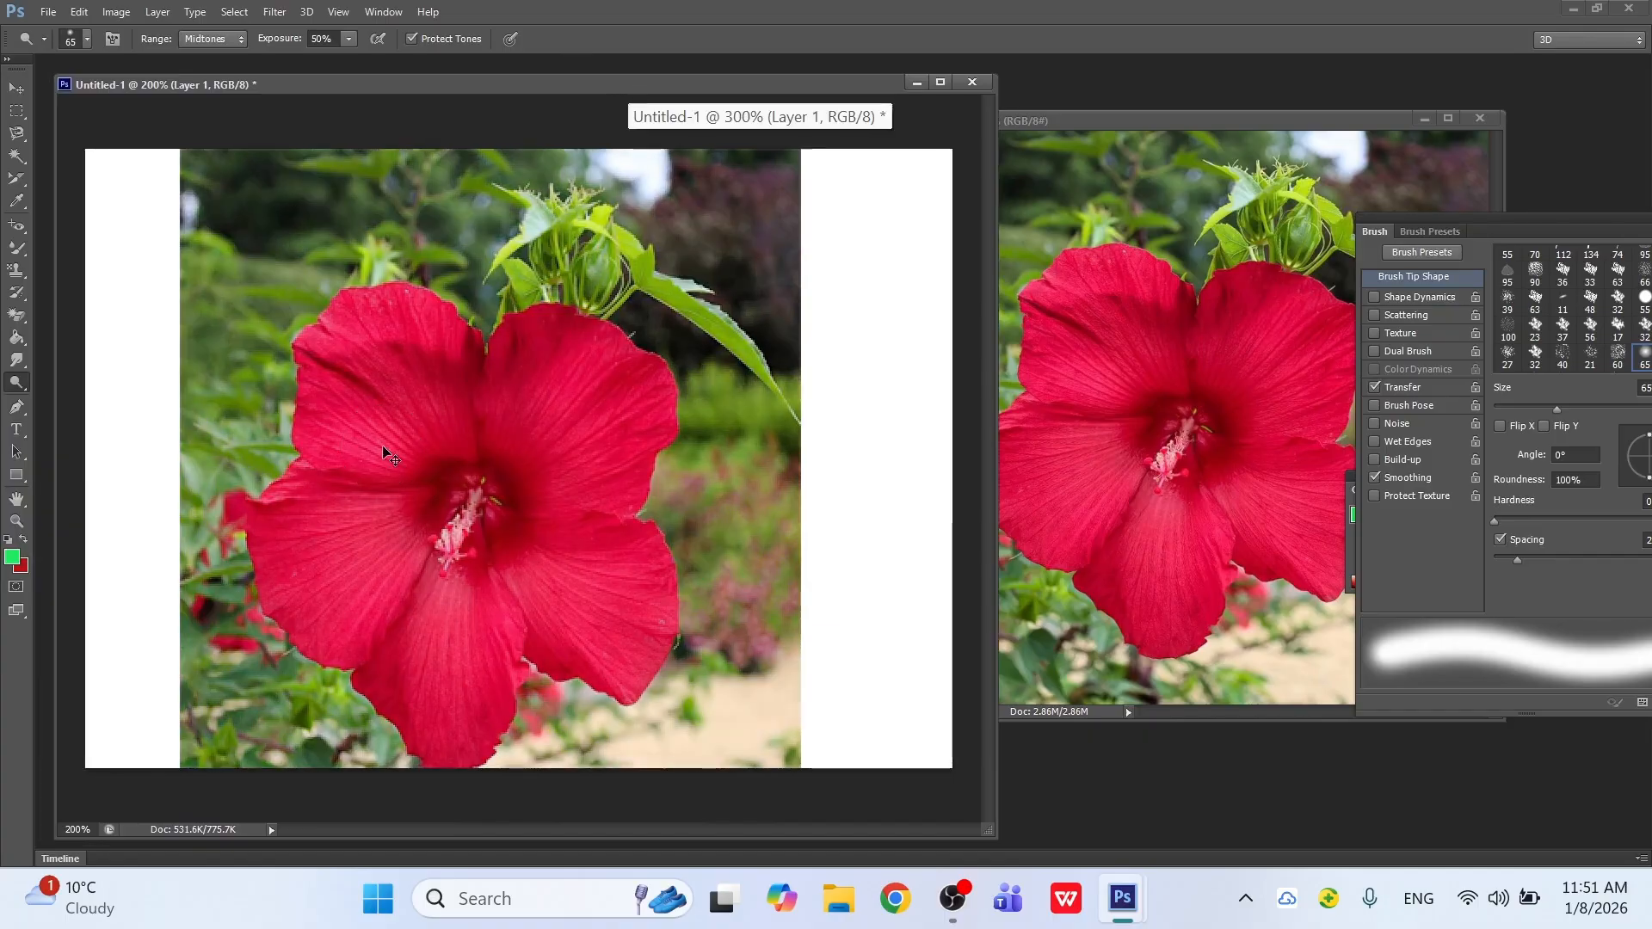
Step: Darken the hibiscus's petals and the surrounding background using the Burn tool at size 65, Midtones and 50% exposure
right_click(26, 388)
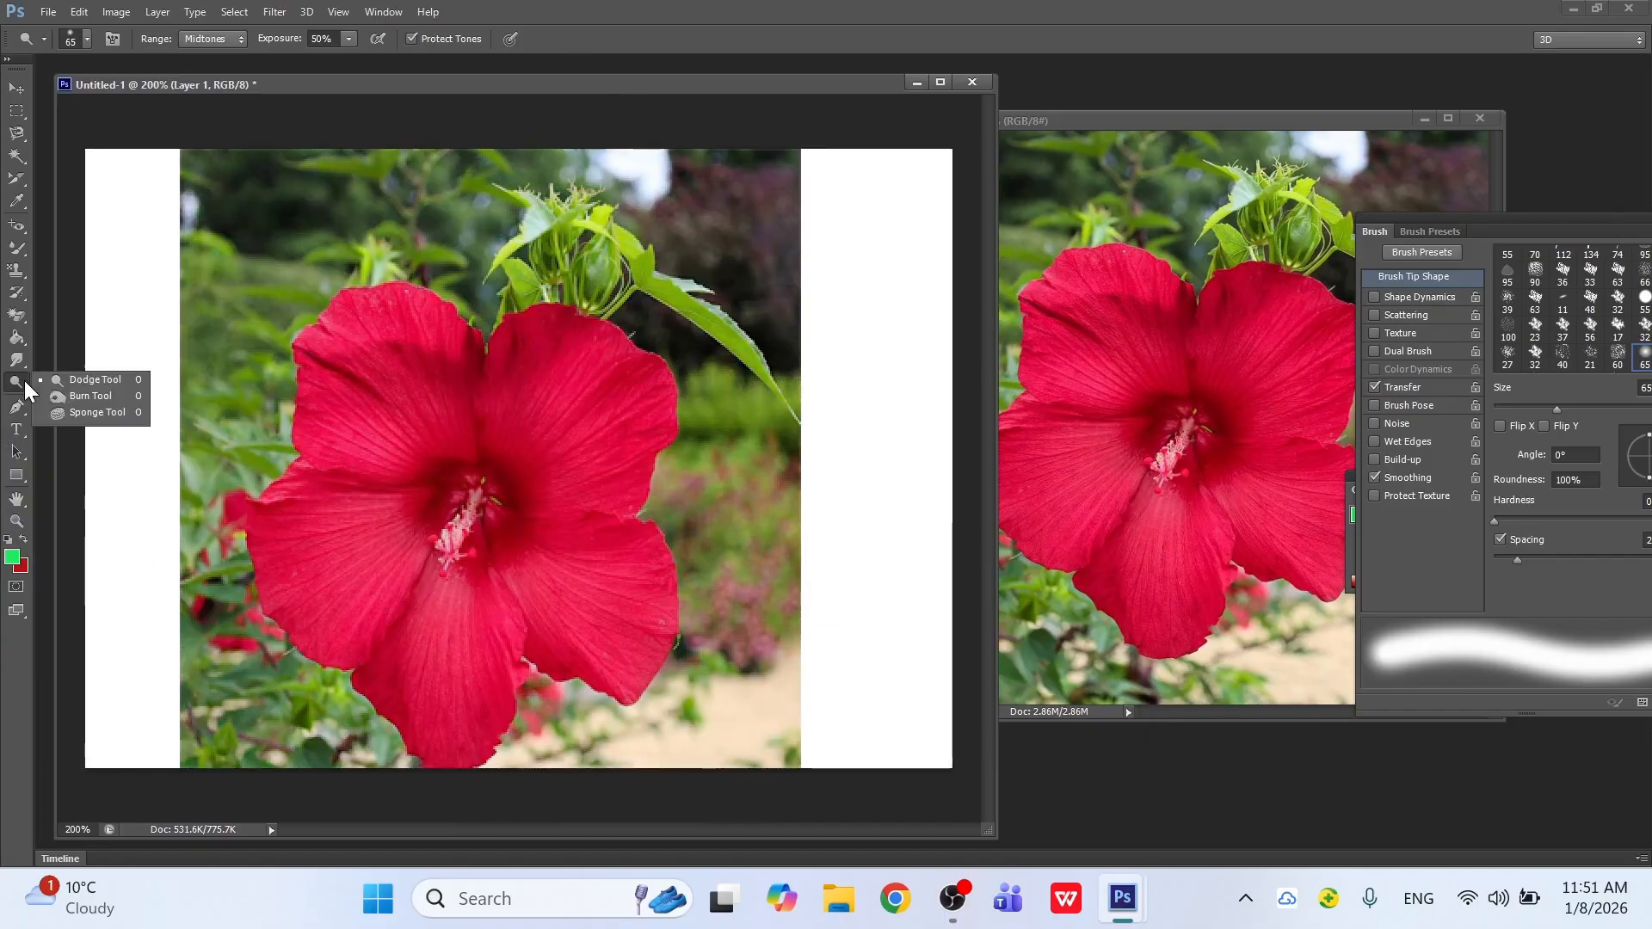
click(86, 397)
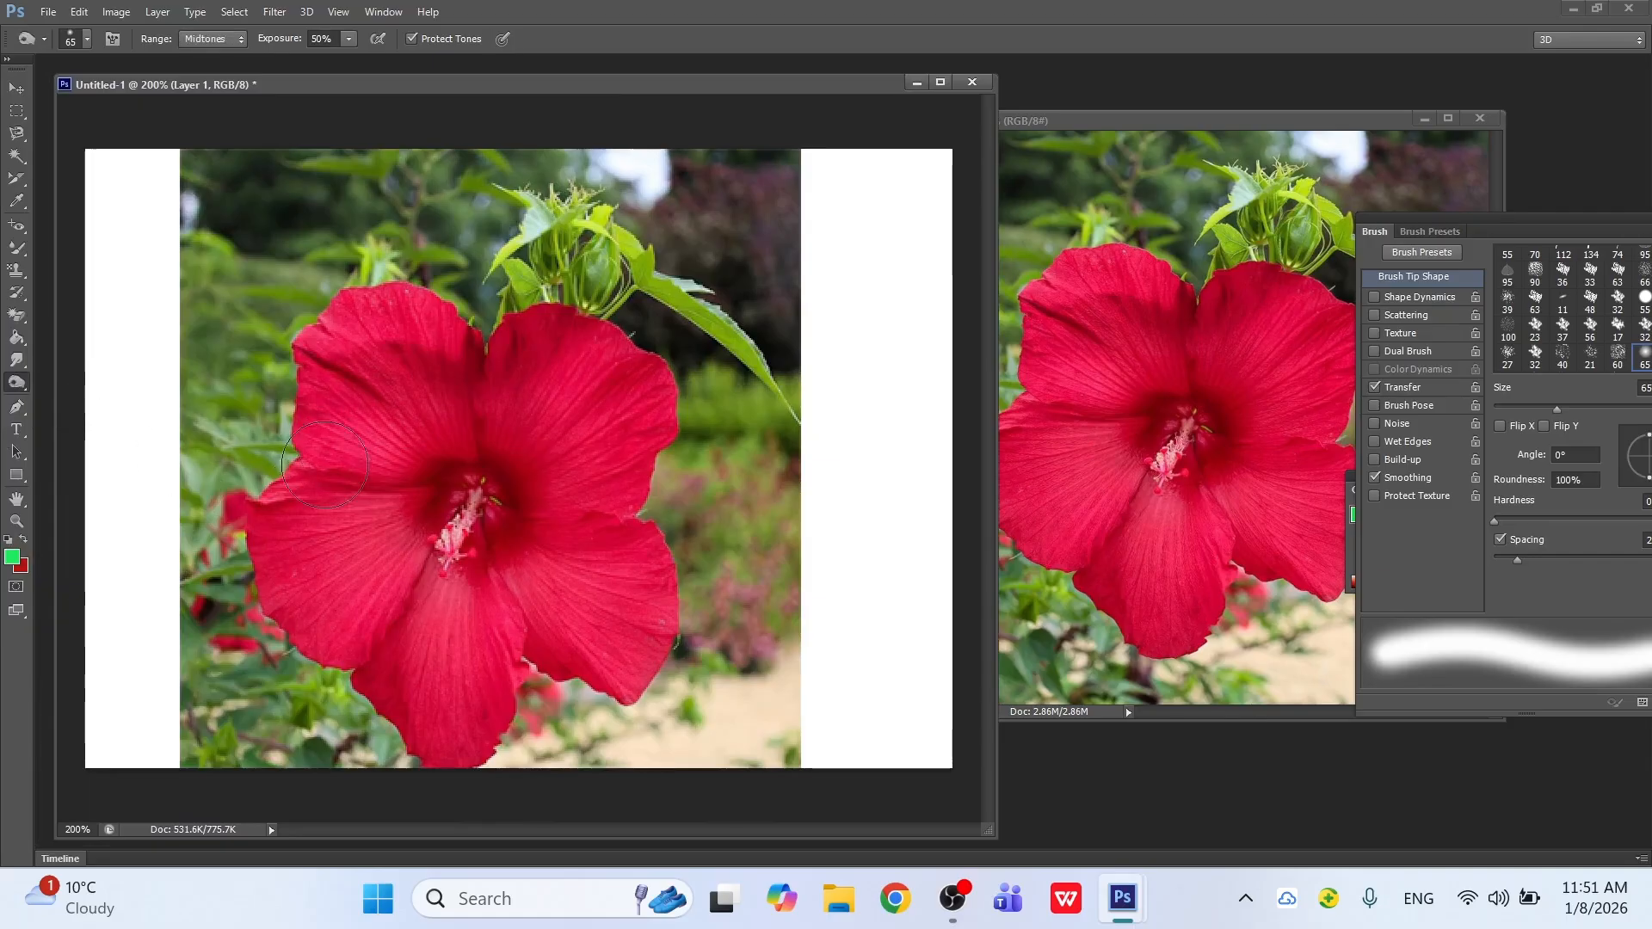
mouse_move(272, 603)
mouse_down()
mouse_move(263, 632)
mouse_move(435, 744)
mouse_move(465, 690)
mouse_up()
mouse_move(546, 556)
mouse_down()
mouse_move(628, 592)
mouse_move(592, 511)
mouse_move(577, 392)
mouse_up()
mouse_move(353, 453)
mouse_down()
mouse_move(228, 532)
mouse_move(287, 472)
mouse_move(253, 542)
mouse_move(241, 406)
mouse_move(281, 290)
mouse_move(316, 257)
mouse_move(560, 267)
mouse_move(720, 204)
mouse_move(502, 193)
mouse_move(846, 191)
mouse_move(669, 315)
mouse_move(699, 498)
mouse_move(688, 681)
mouse_move(713, 708)
mouse_move(642, 750)
mouse_move(307, 746)
mouse_move(374, 769)
mouse_move(220, 721)
mouse_move(133, 767)
mouse_move(242, 757)
mouse_move(197, 637)
mouse_move(107, 638)
mouse_move(276, 566)
mouse_move(174, 502)
mouse_move(308, 400)
mouse_move(304, 373)
mouse_move(623, 197)
mouse_up()
mouse_move(624, 197)
mouse_down()
mouse_move(167, 303)
mouse_move(344, 250)
mouse_up()
drag(344, 249, 230, 377)
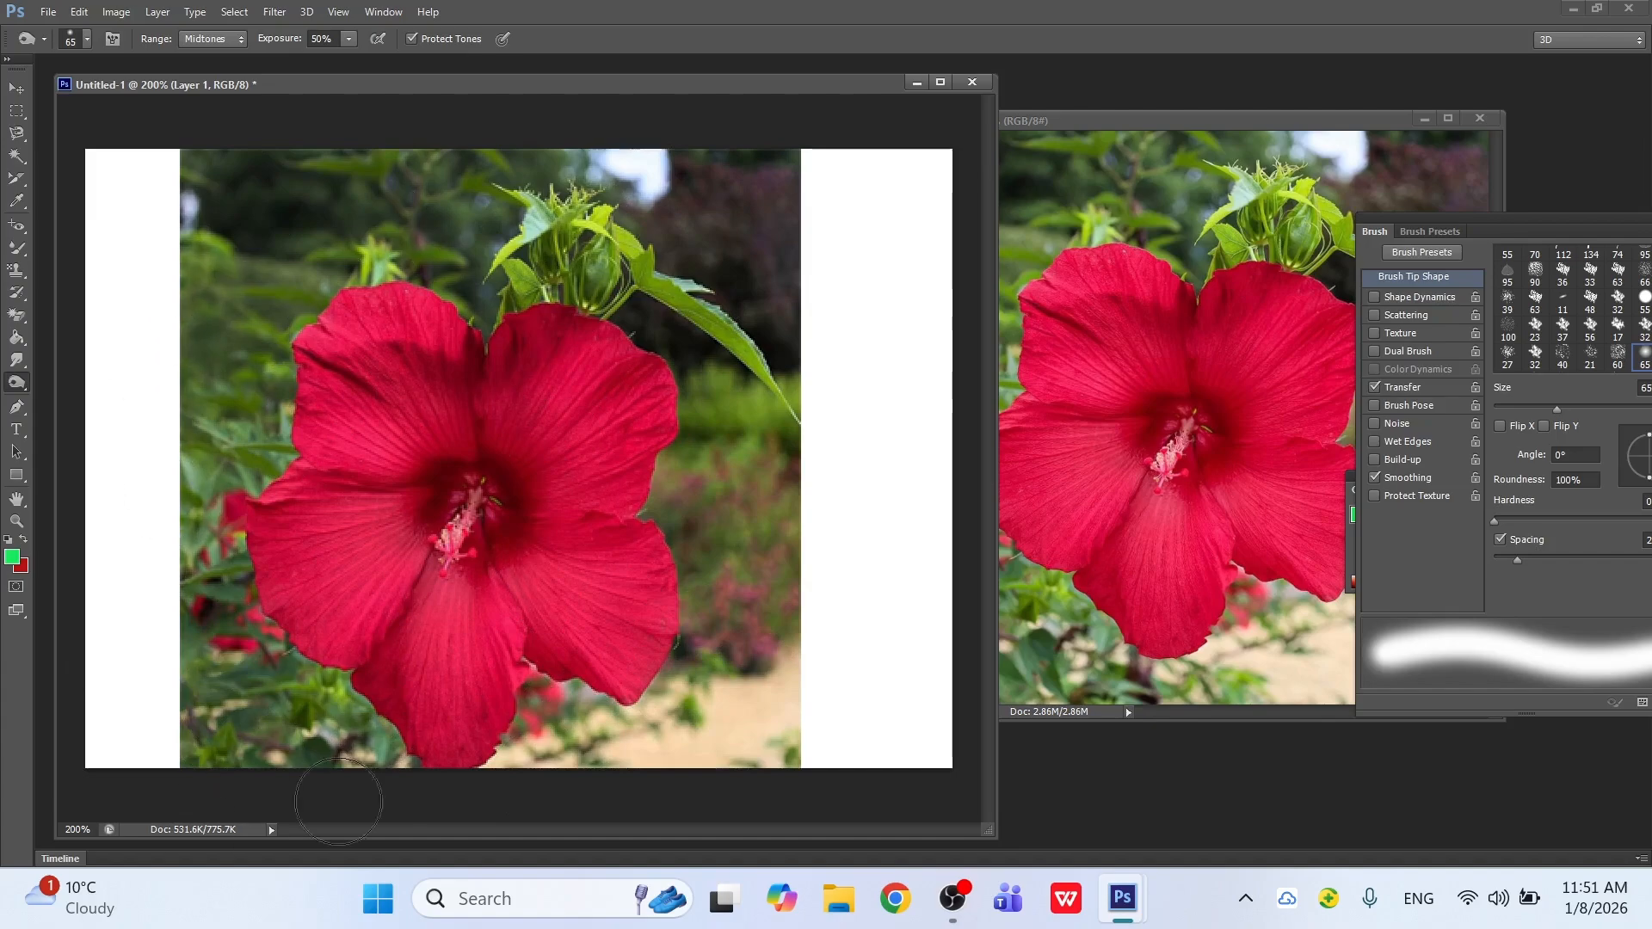
mouse_move(518, 758)
mouse_down()
mouse_move(845, 585)
mouse_move(865, 212)
mouse_move(683, 266)
mouse_up()
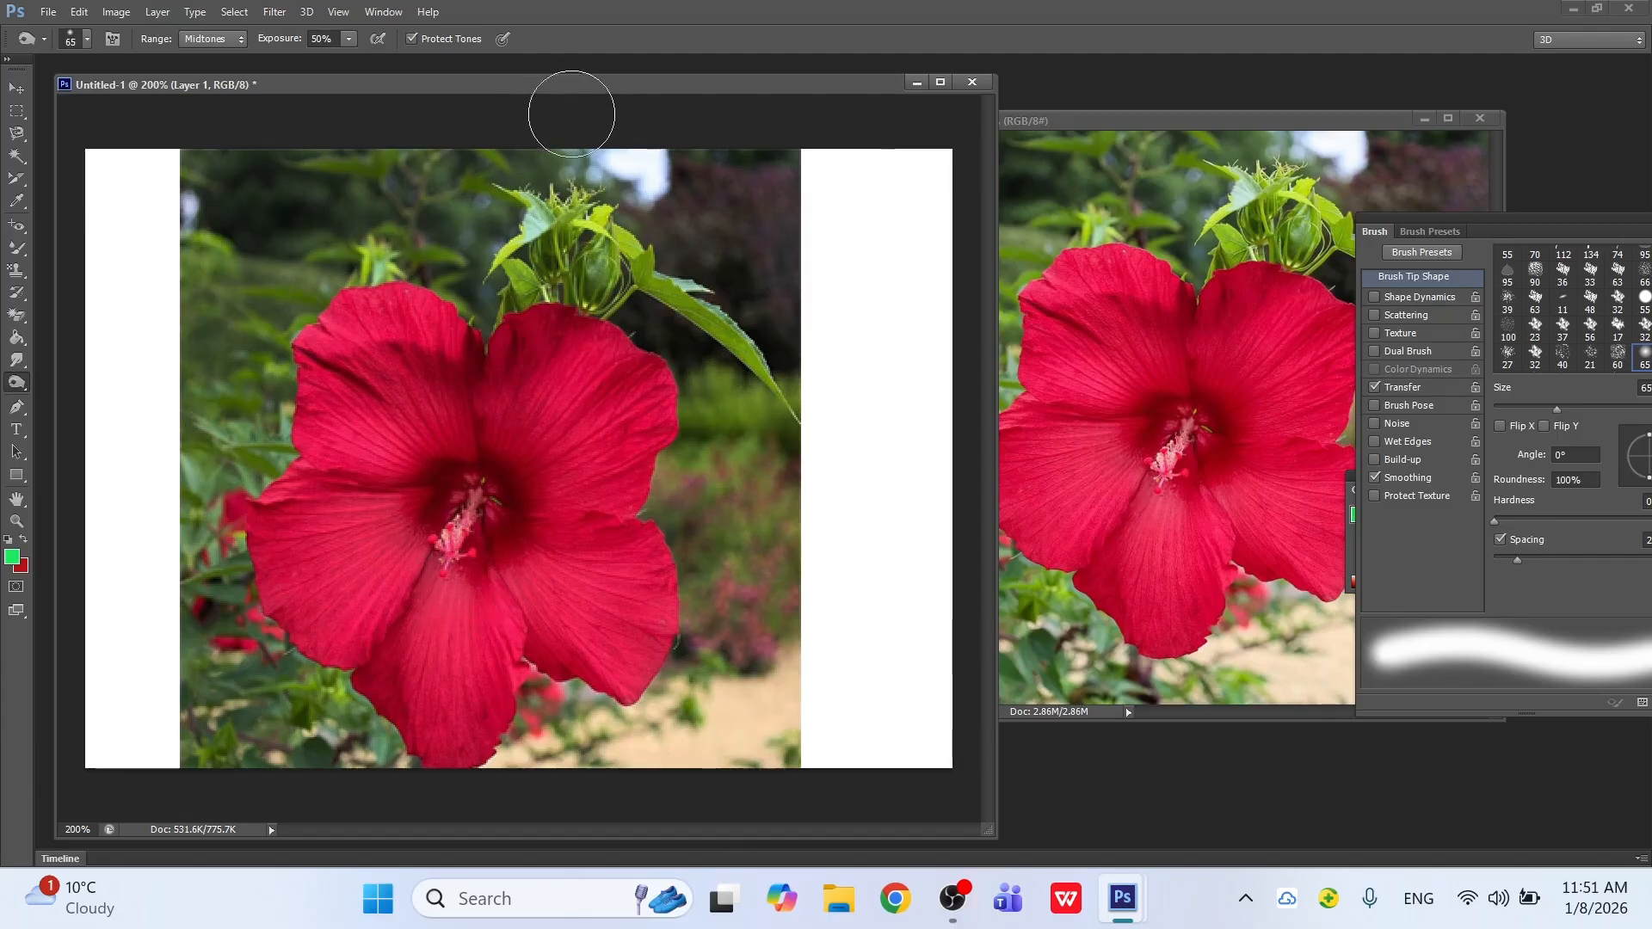
Step: Shift the document's window to compare the darkened photo with the original, and undo the burning and the photo's scaling
drag(639, 90, 570, 83)
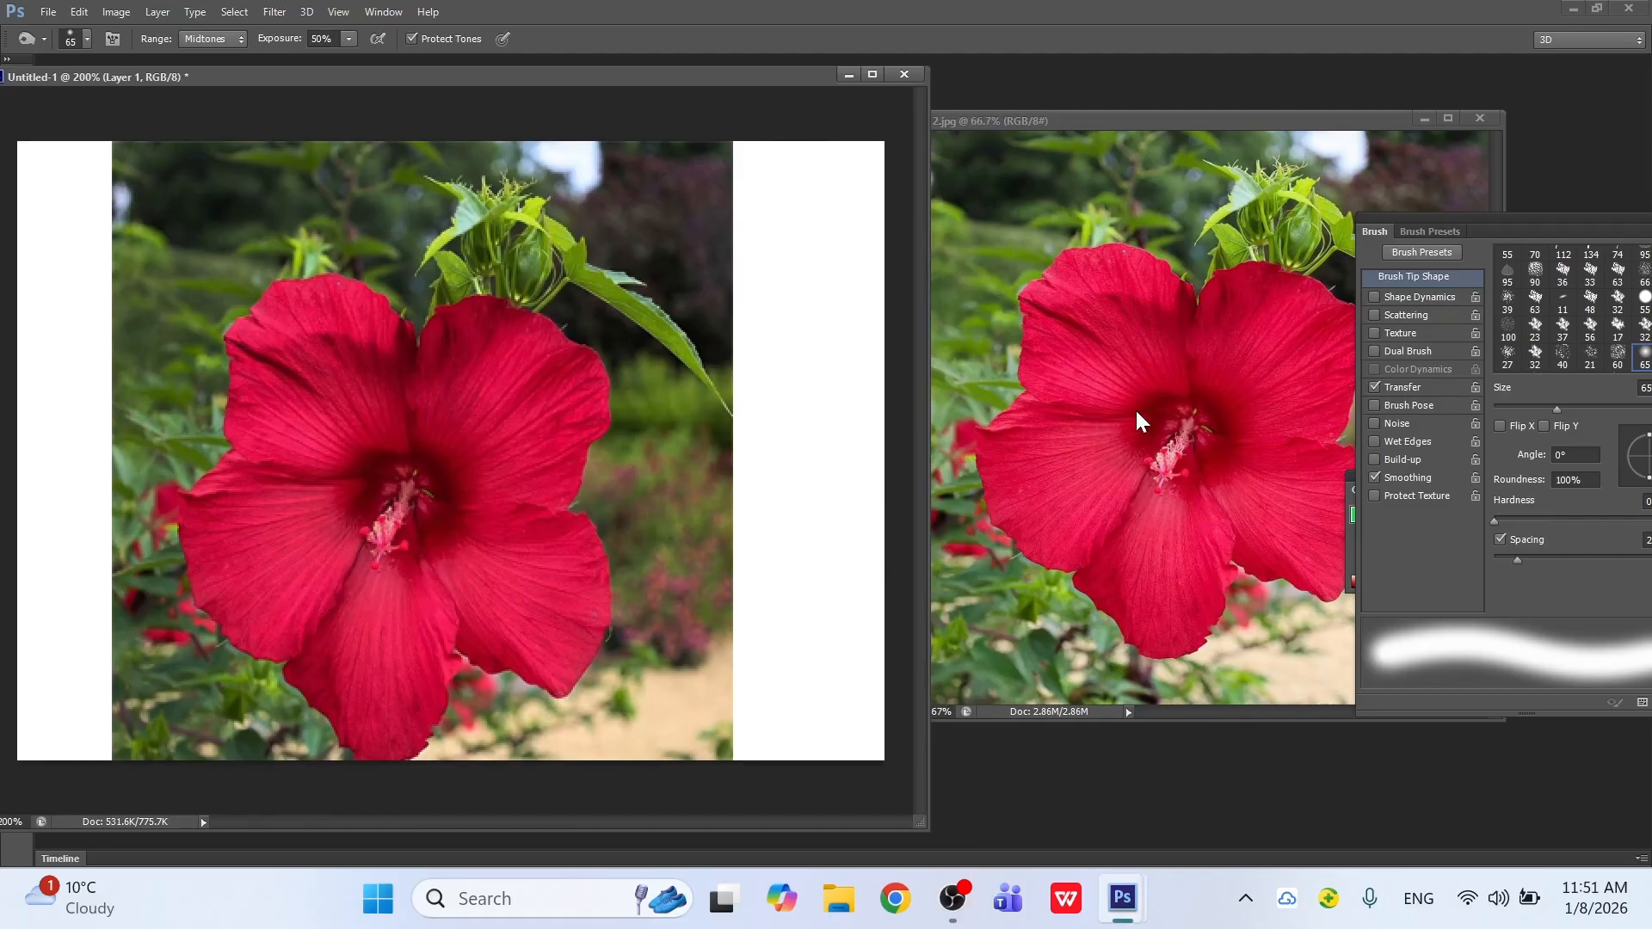
drag(689, 67, 834, 97)
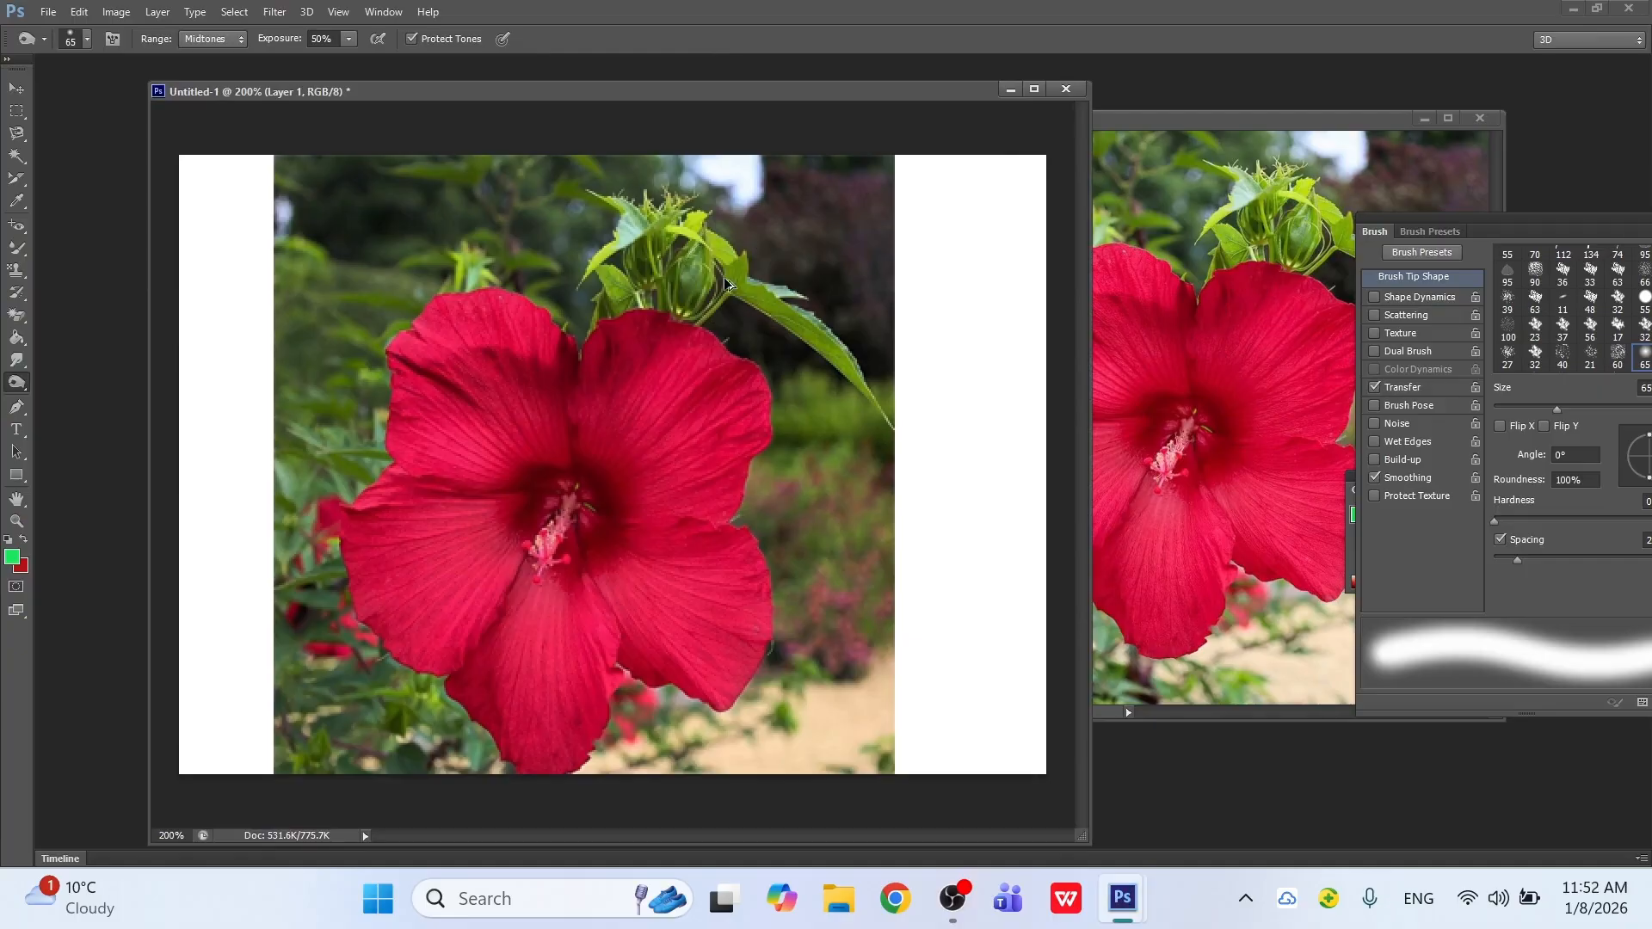
key(ctrl+v)
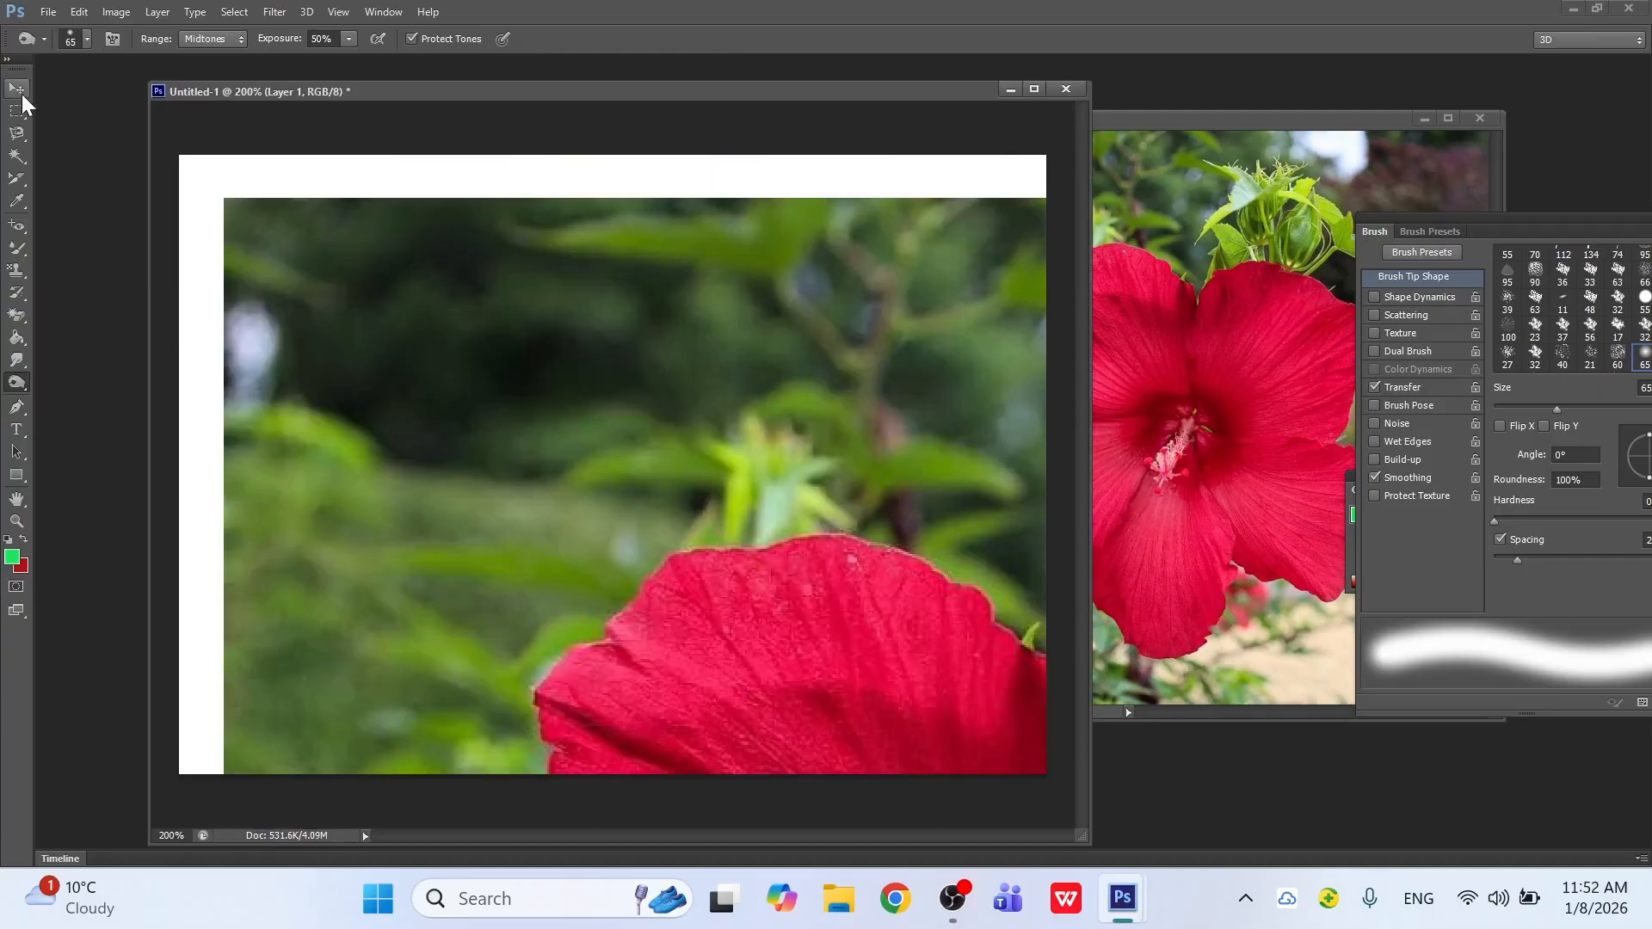
Step: Scale the hibiscus photo to 34.70% width and 33.90% height, place it within the white canvas and apply the transformation
click(16, 88)
drag(249, 244, 381, 254)
drag(519, 386, 586, 421)
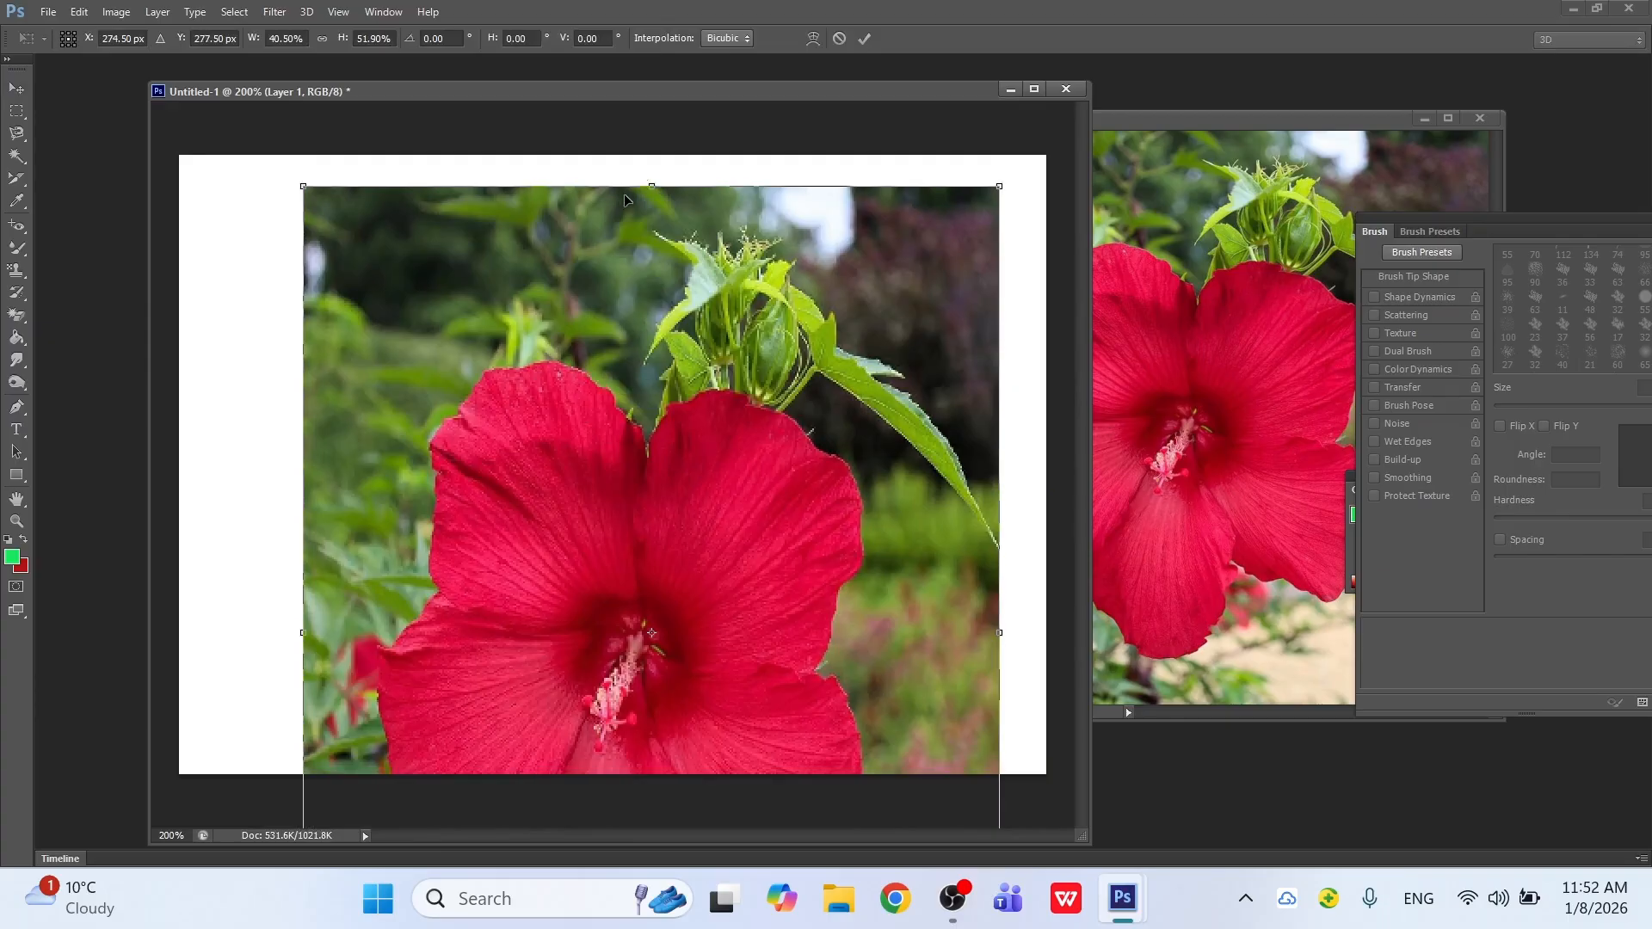
drag(656, 190, 656, 424)
drag(679, 660, 648, 396)
drag(967, 158, 867, 234)
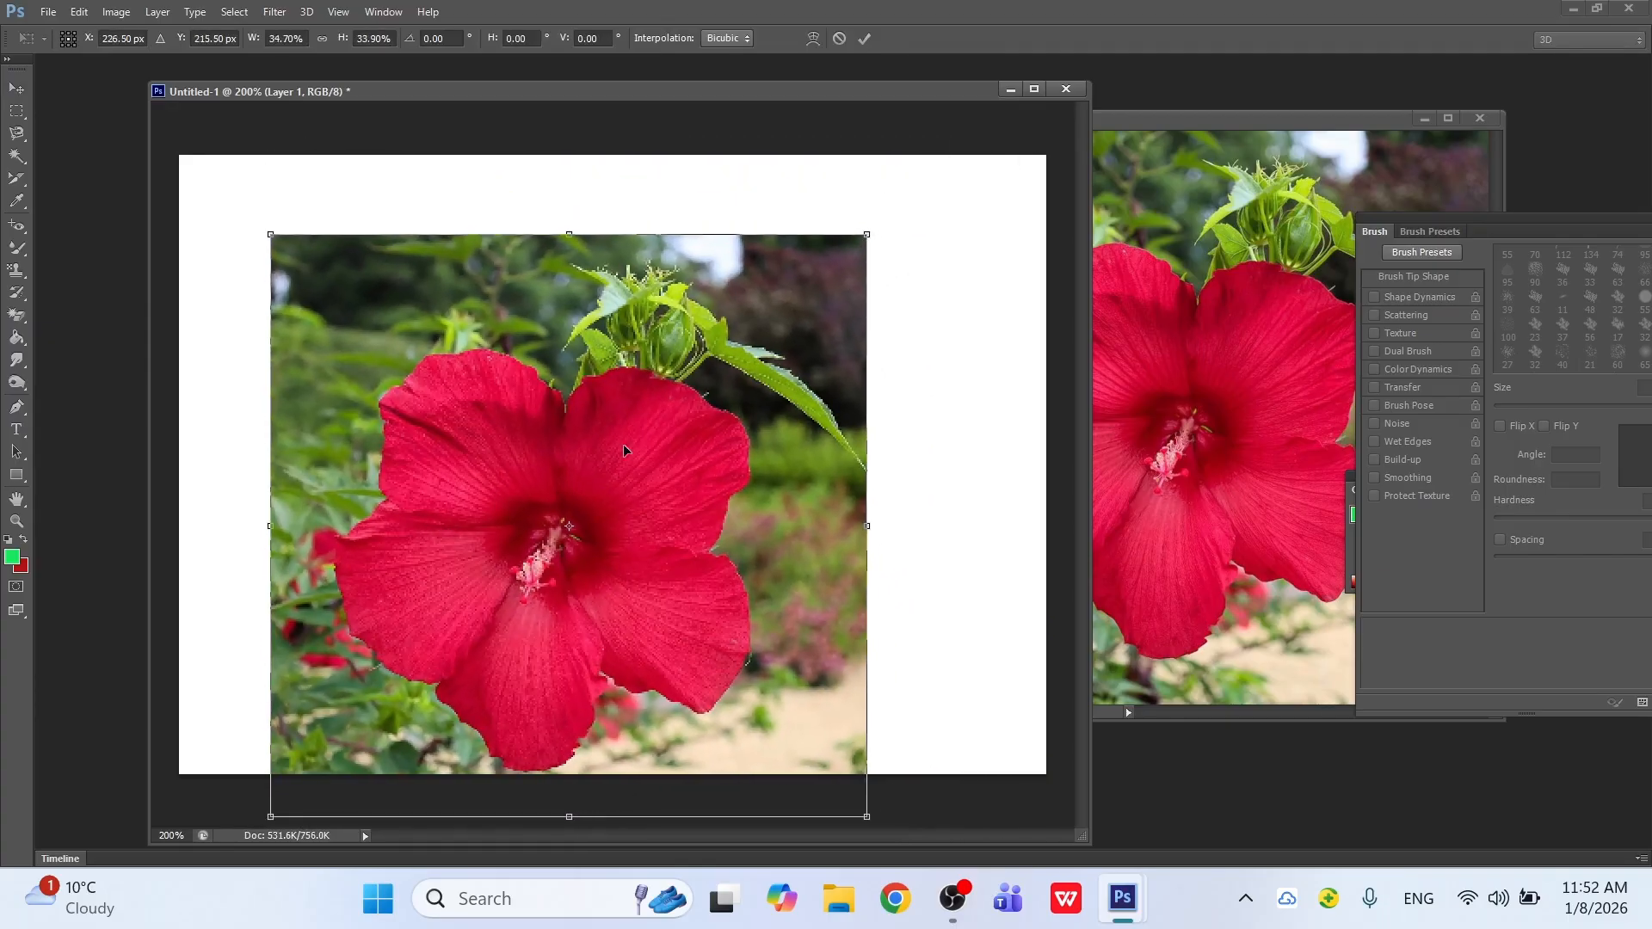
drag(623, 444, 656, 380)
click(17, 88)
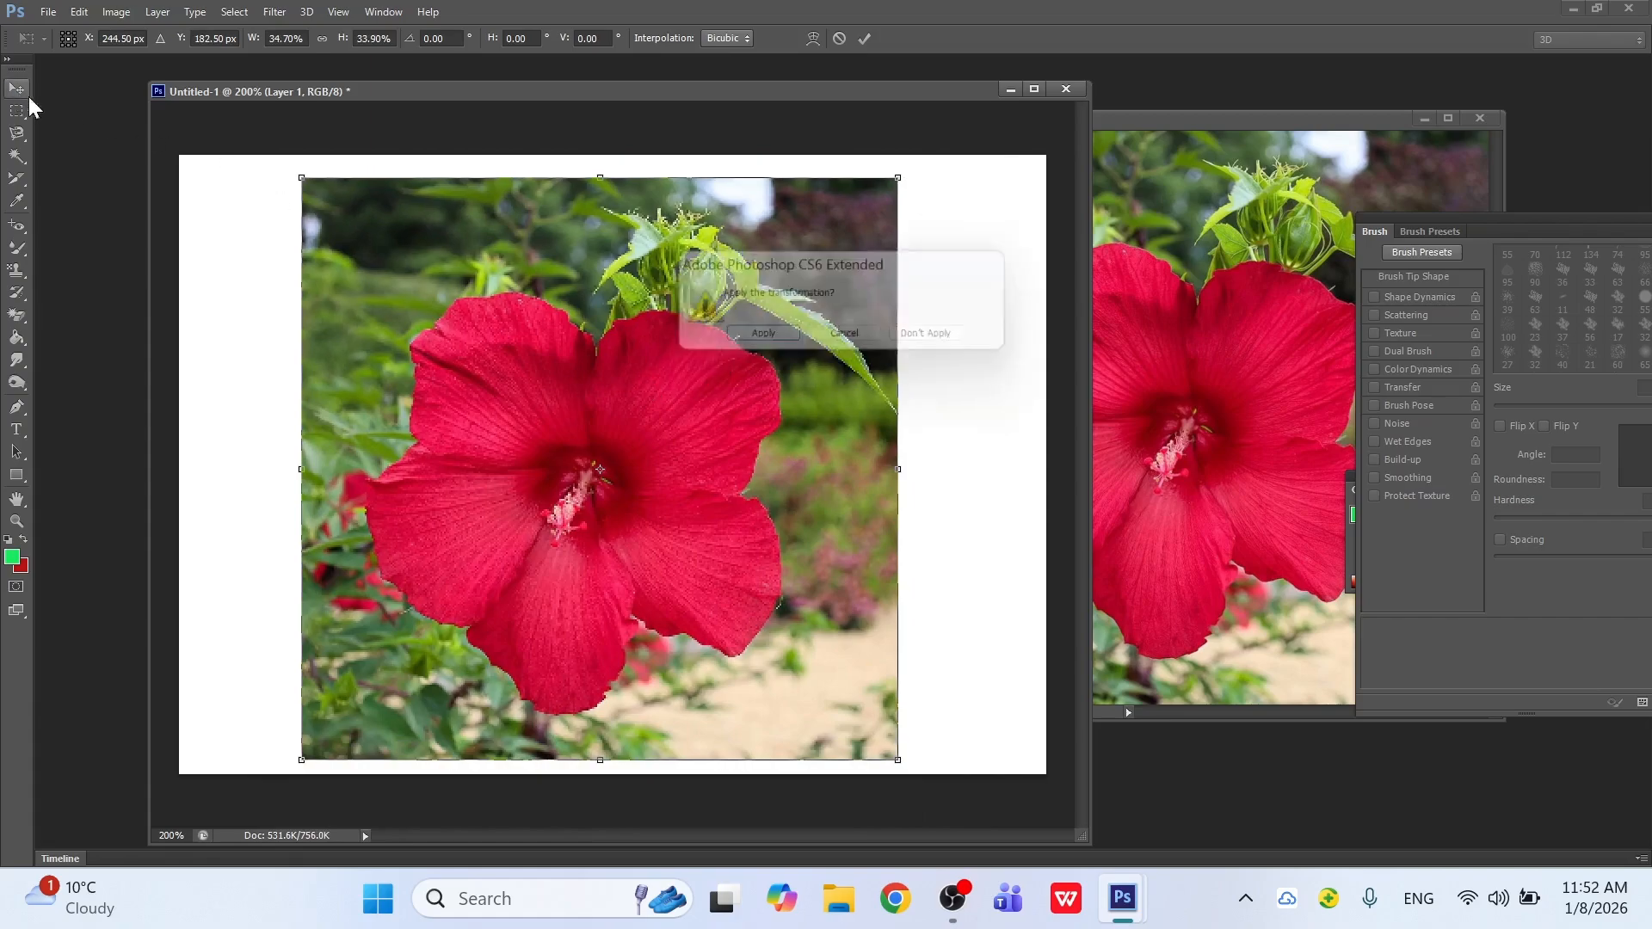
click(762, 340)
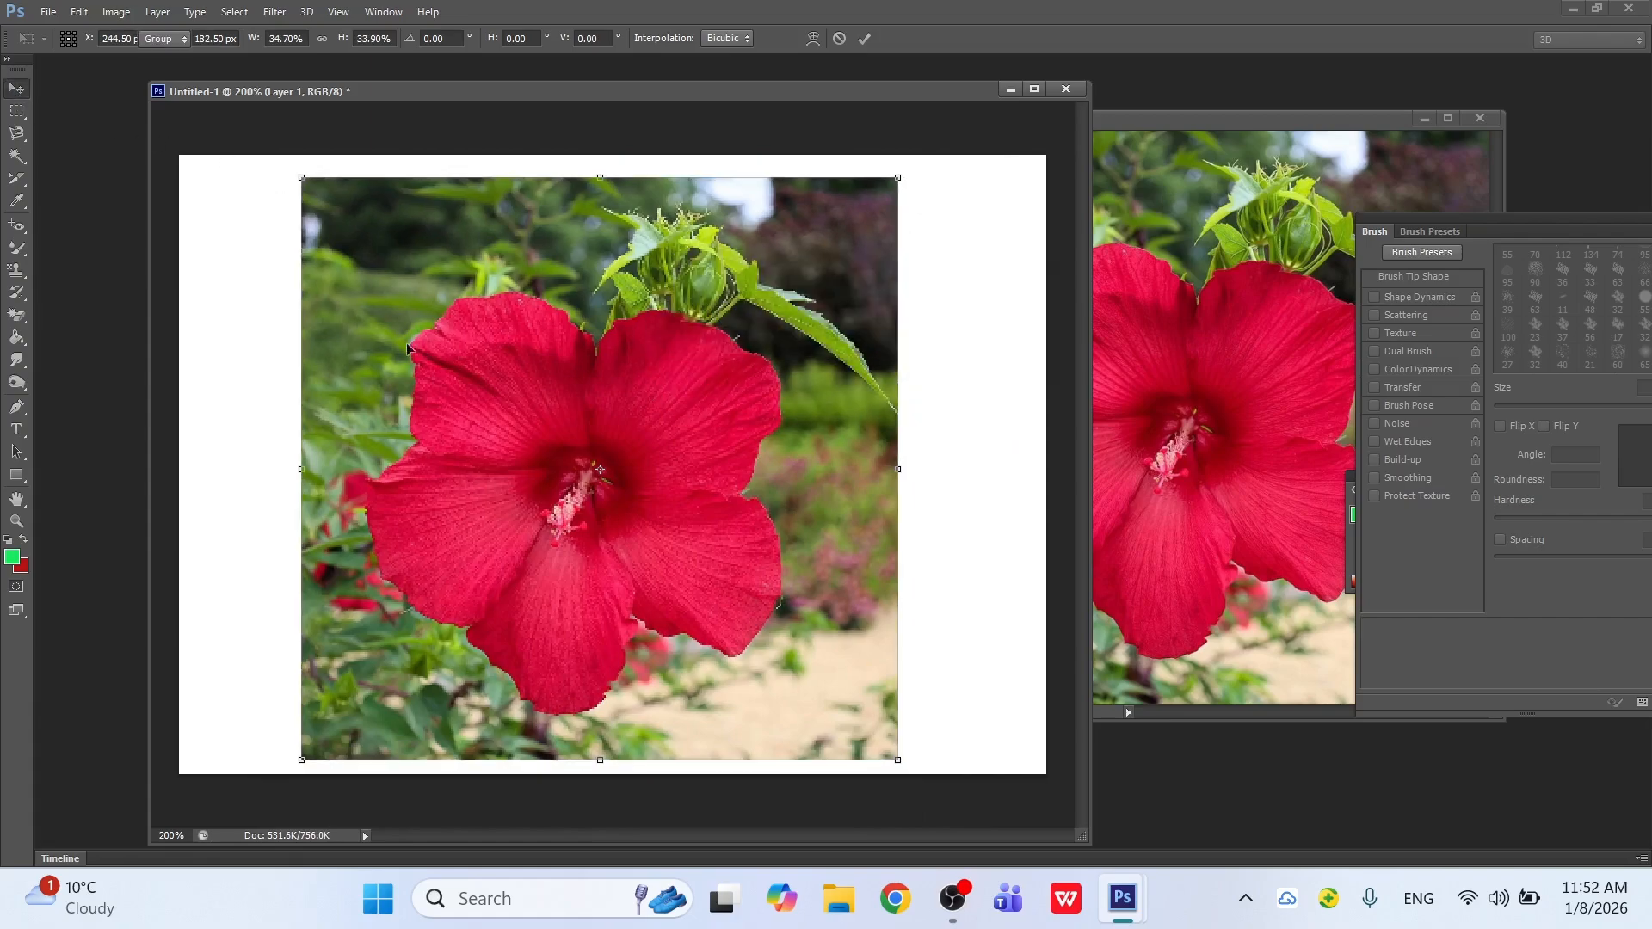
Step: Desaturate the hibiscus photo using the Sponge tool at size 65 and 50% flow, and shift the document's window to compare it with the original
click(26, 380)
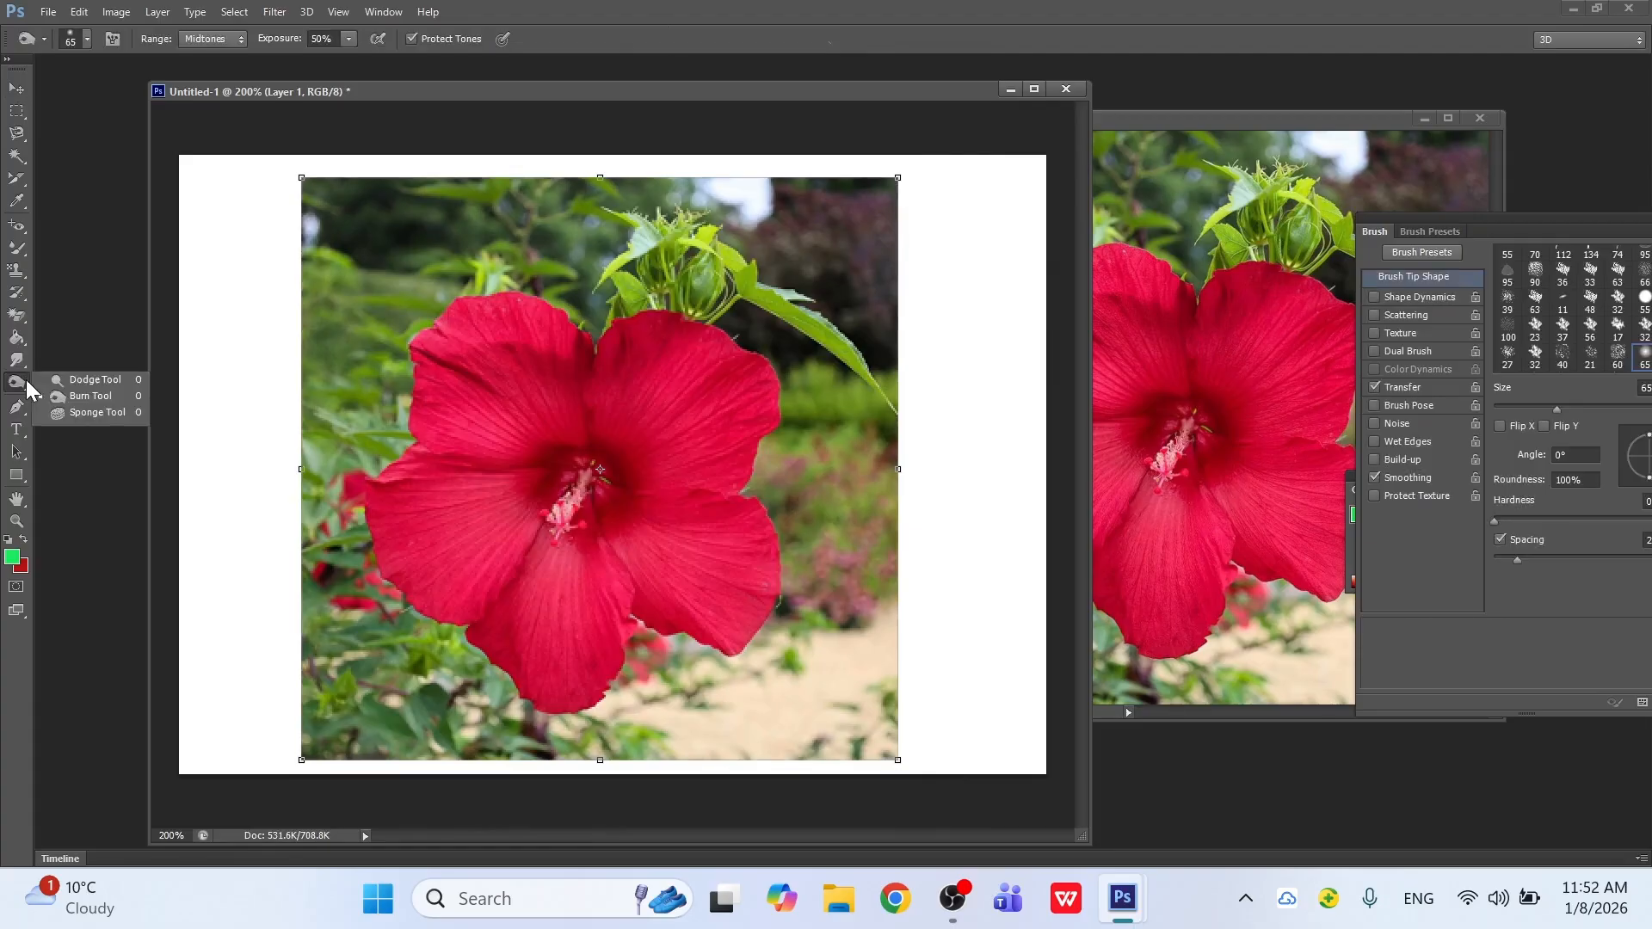
click(98, 413)
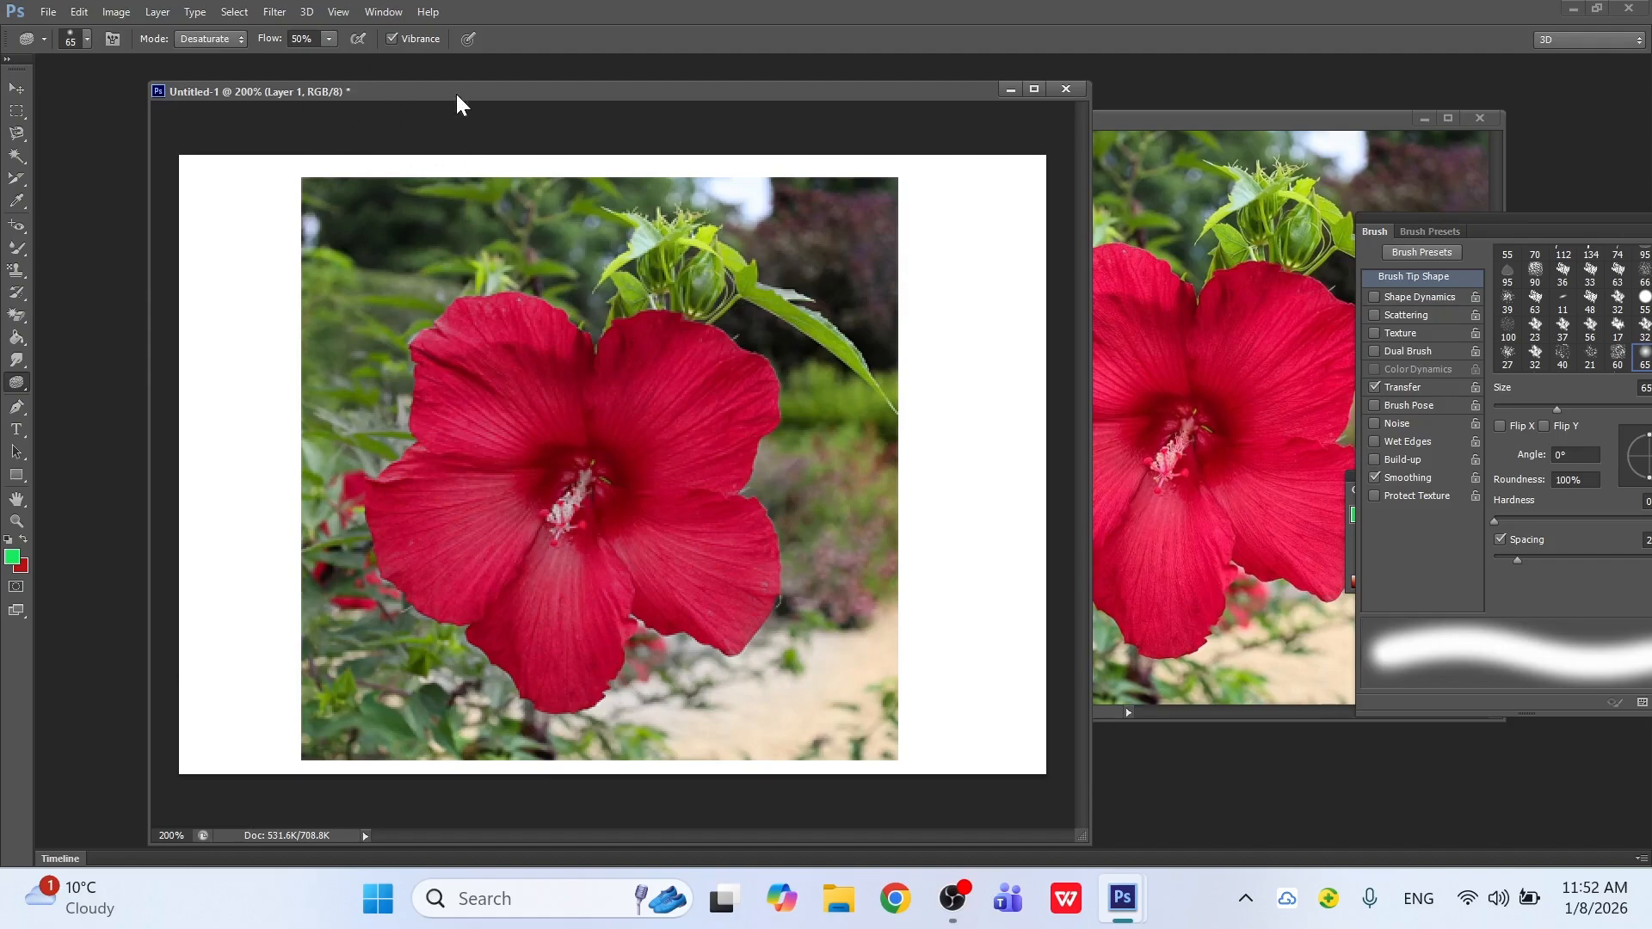
drag(457, 96, 360, 96)
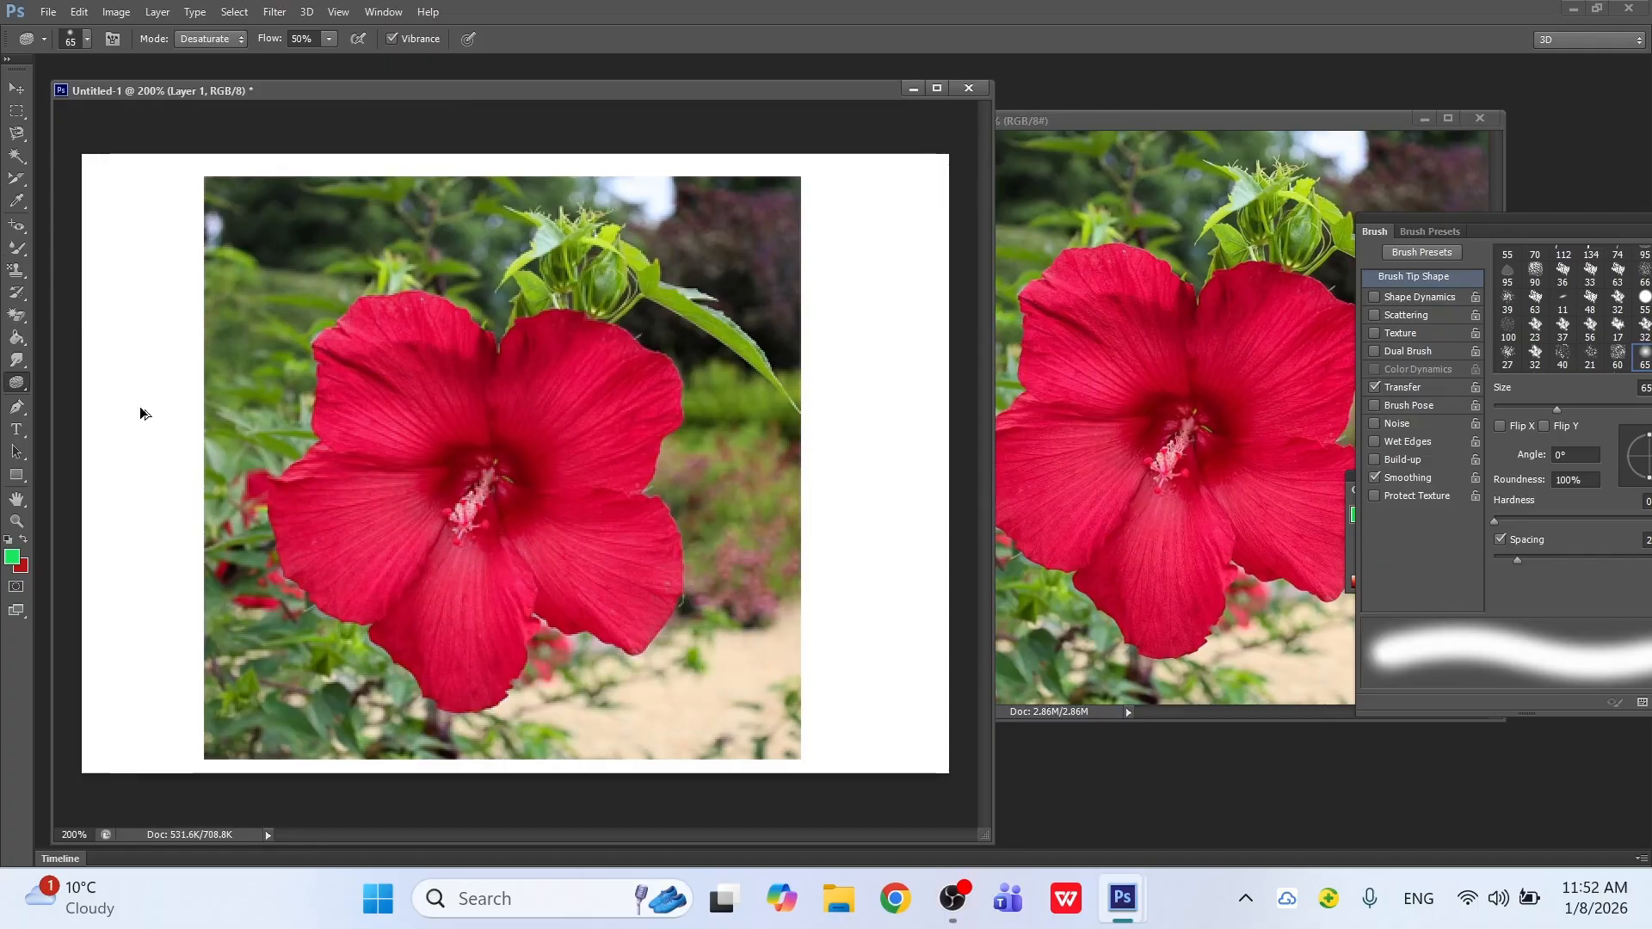
Step: Undo the sponging and the photo's scaling, and move the enlarged photo to the canvas's left edge
key(ctrl+v)
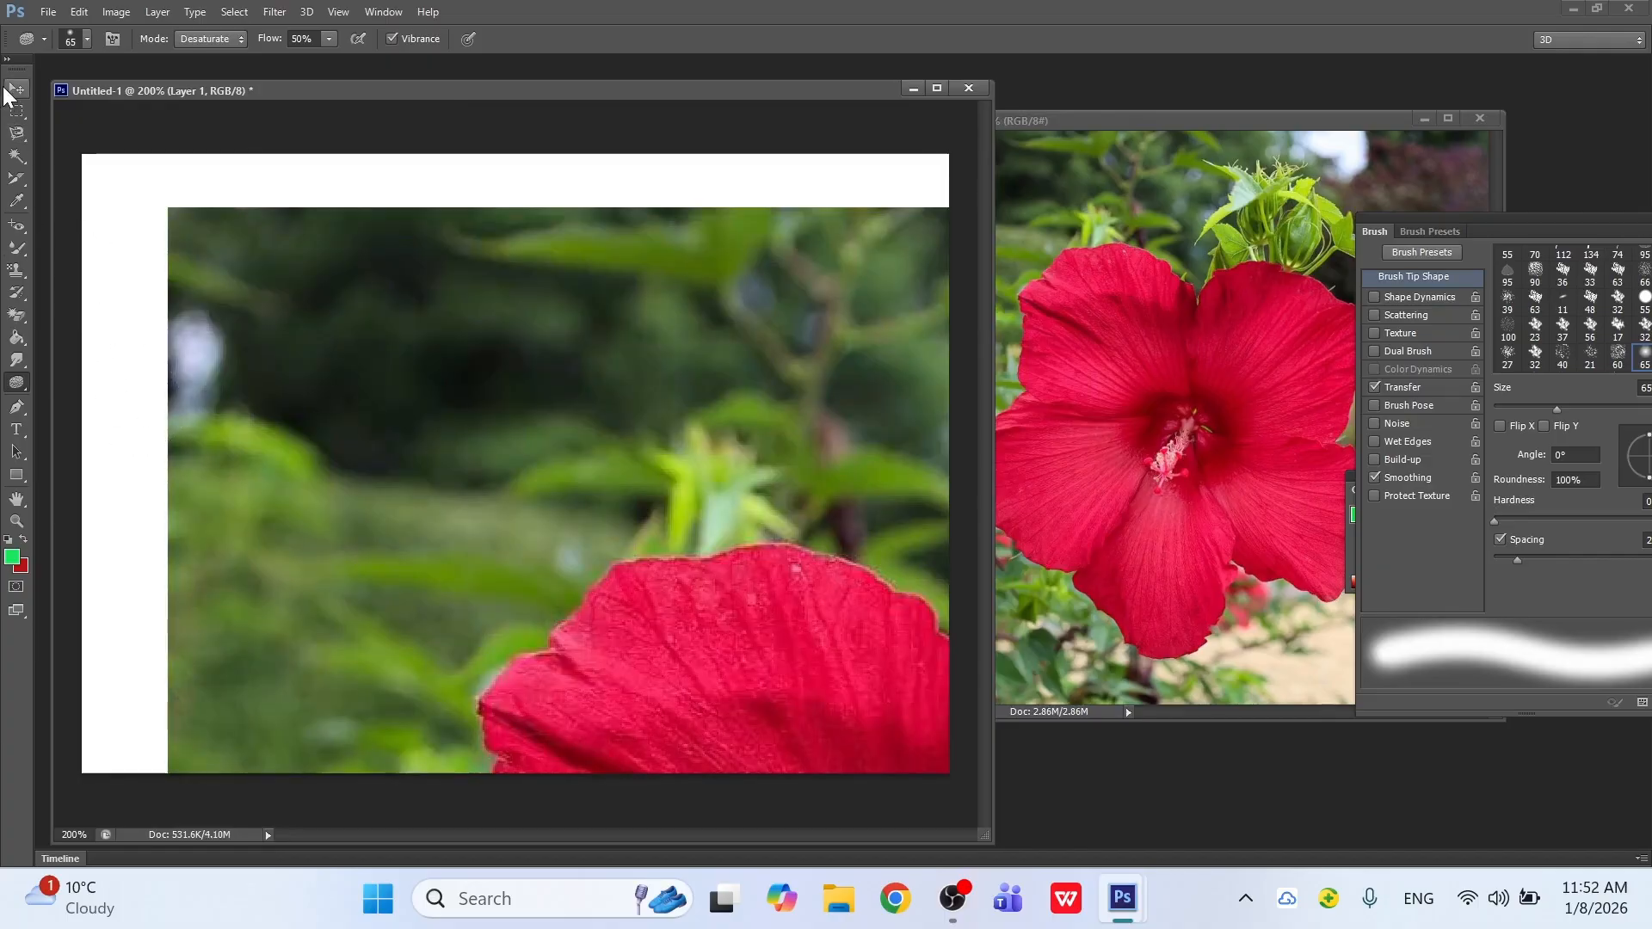
click(12, 90)
drag(345, 432, 405, 387)
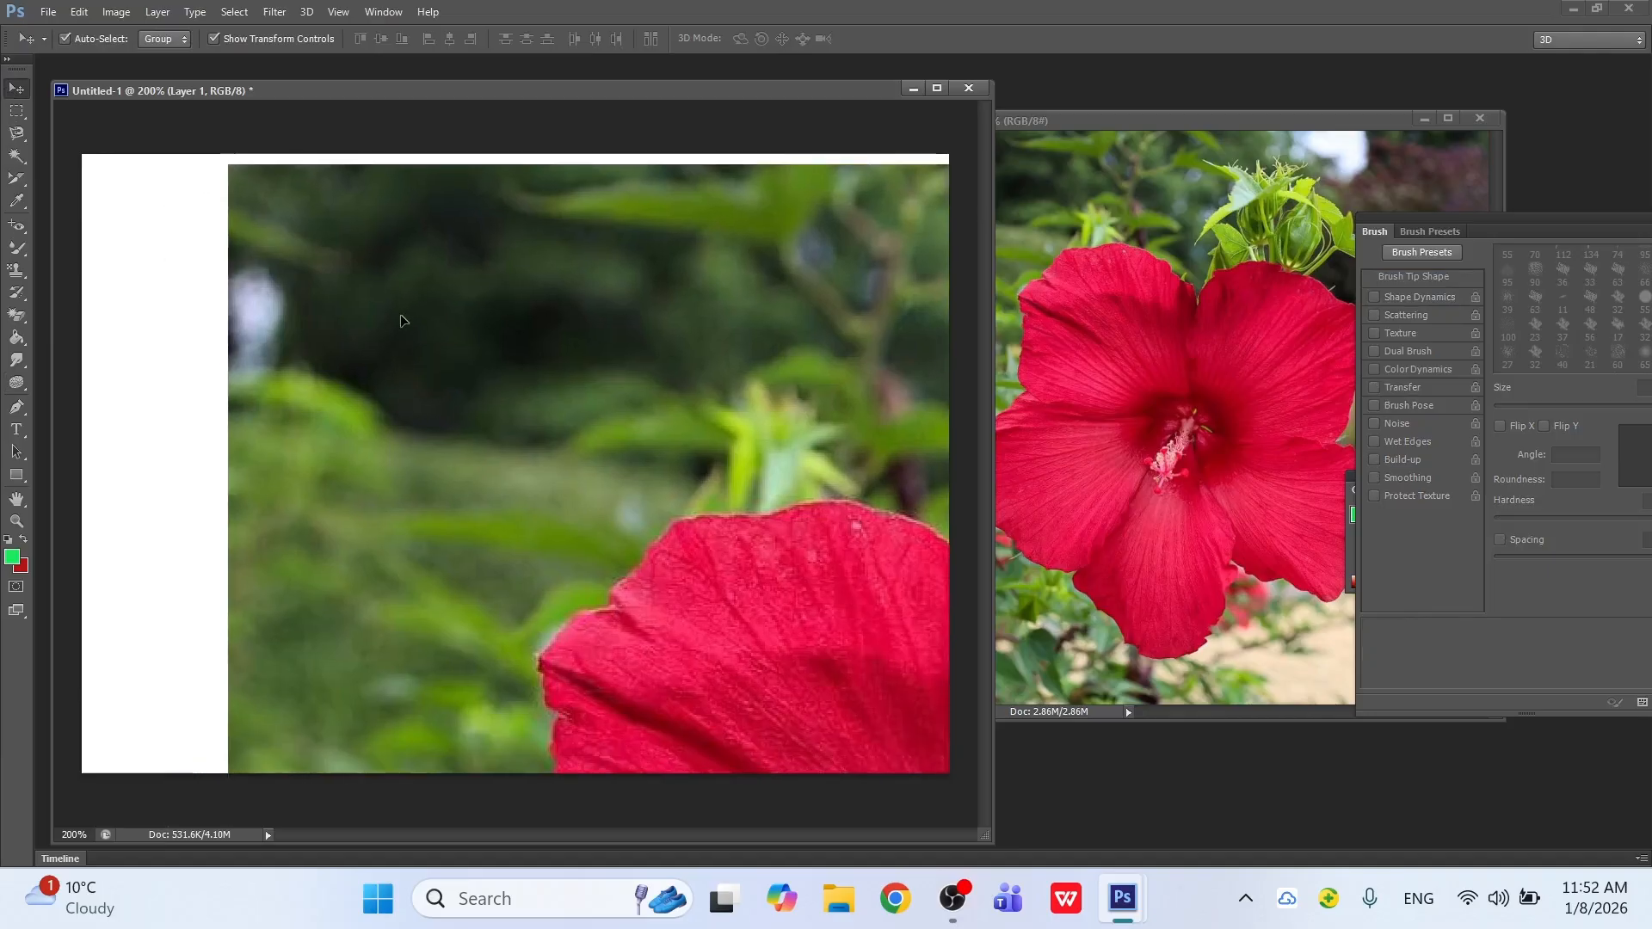
drag(402, 321, 254, 336)
Step: Close the Untitled-1 document without saving its changes
drag(405, 91, 438, 94)
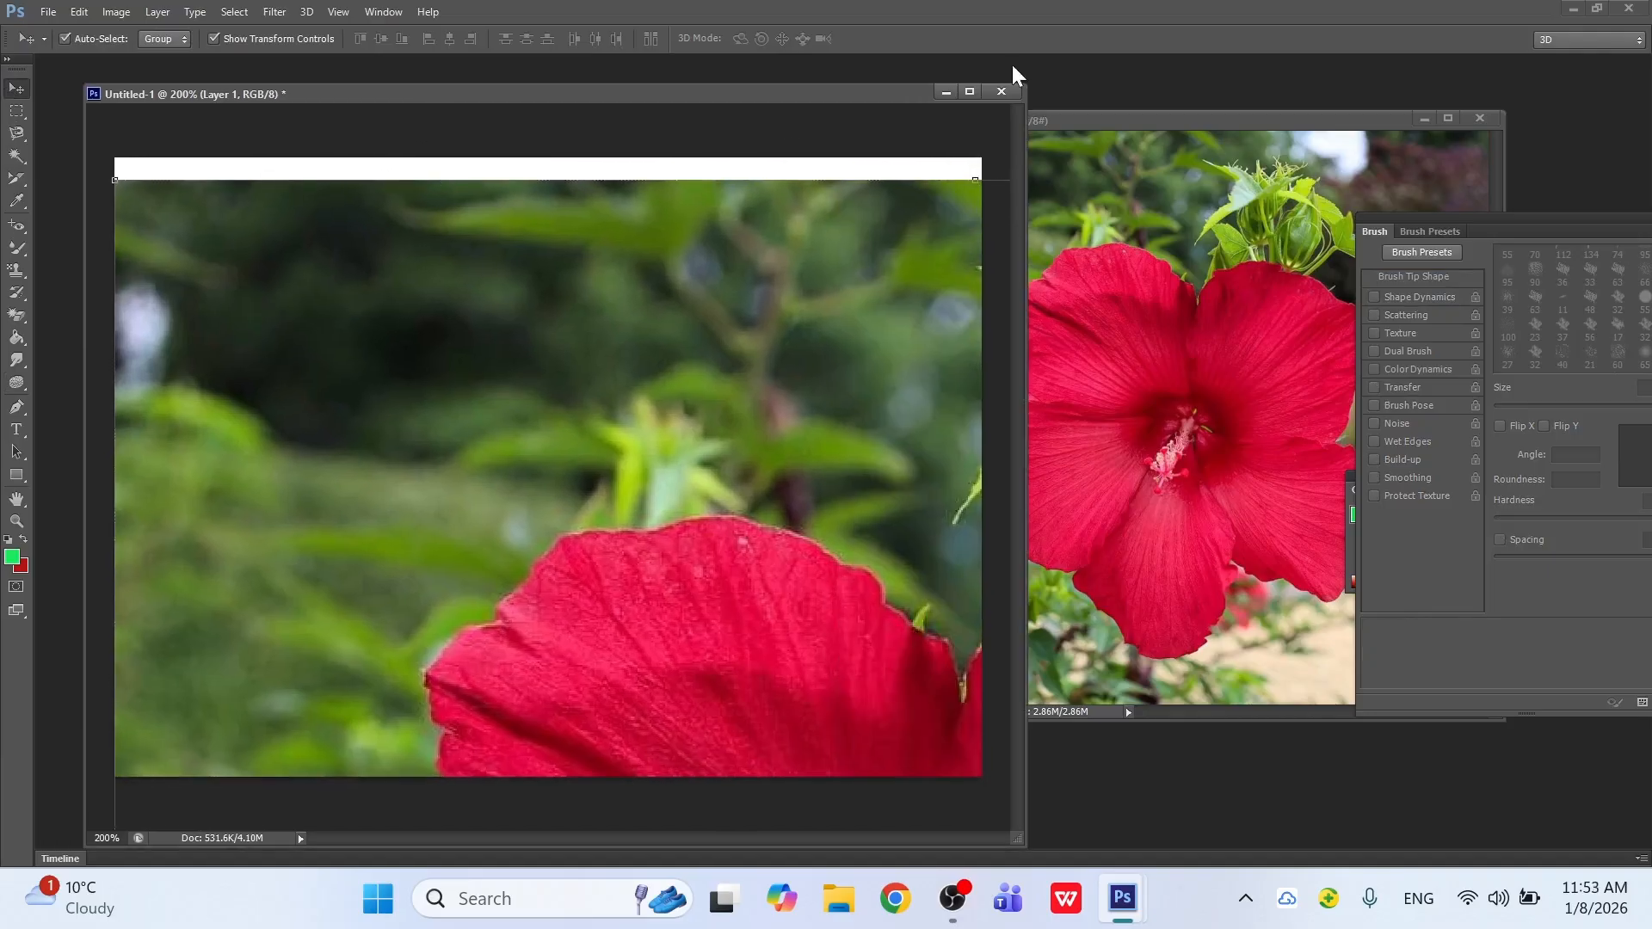
click(1003, 91)
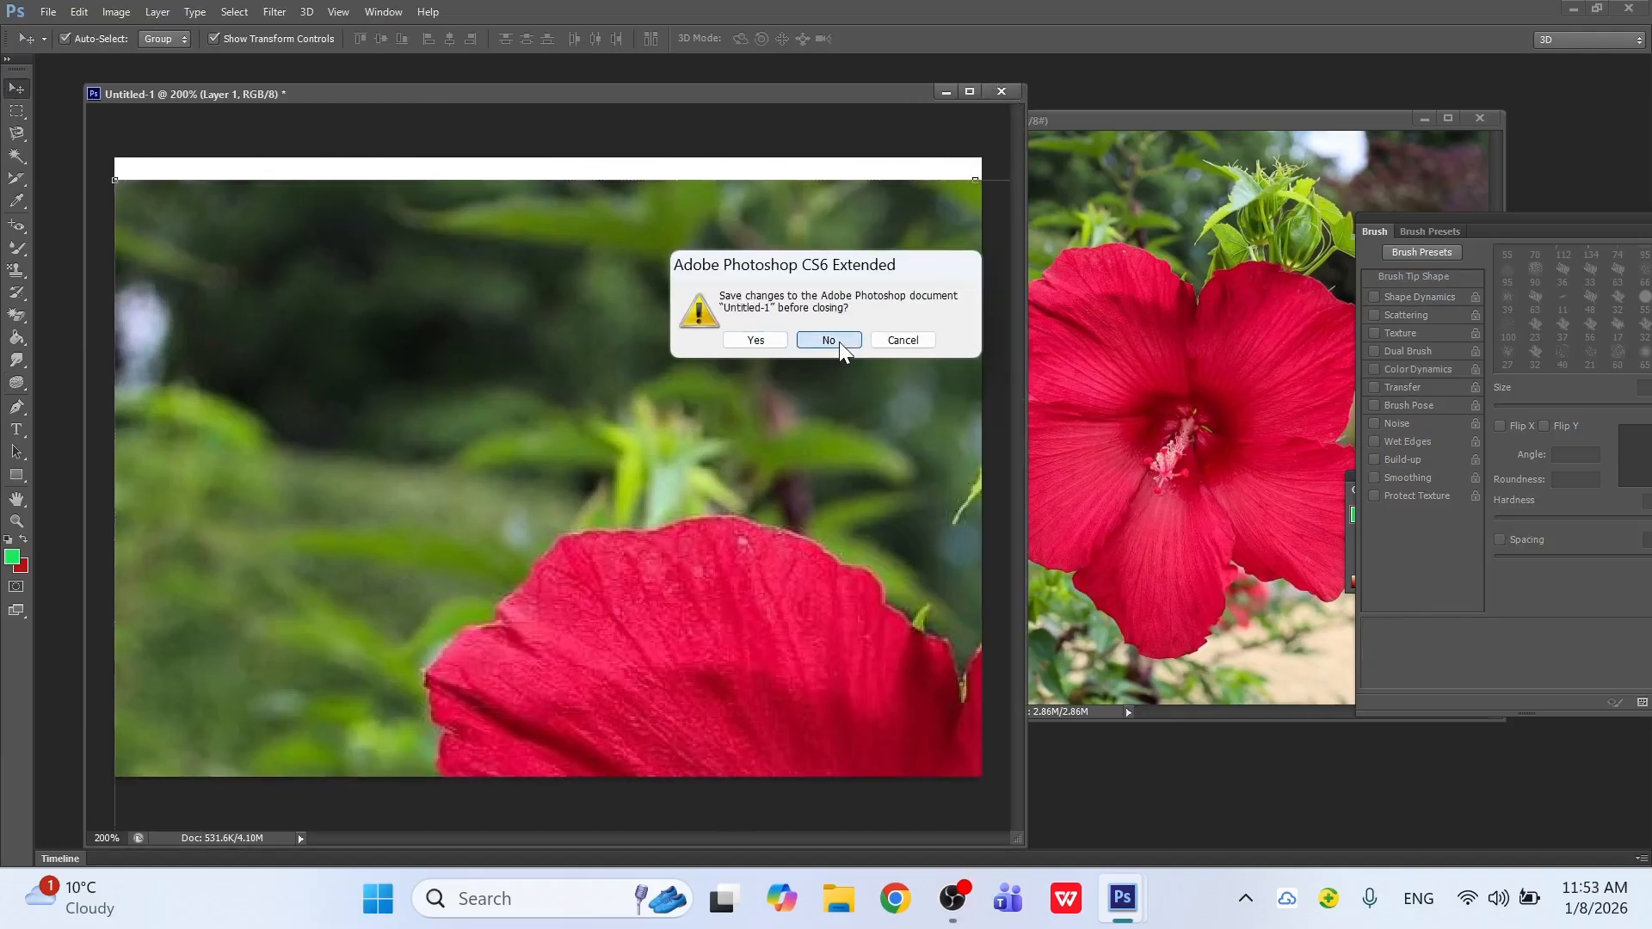
click(839, 343)
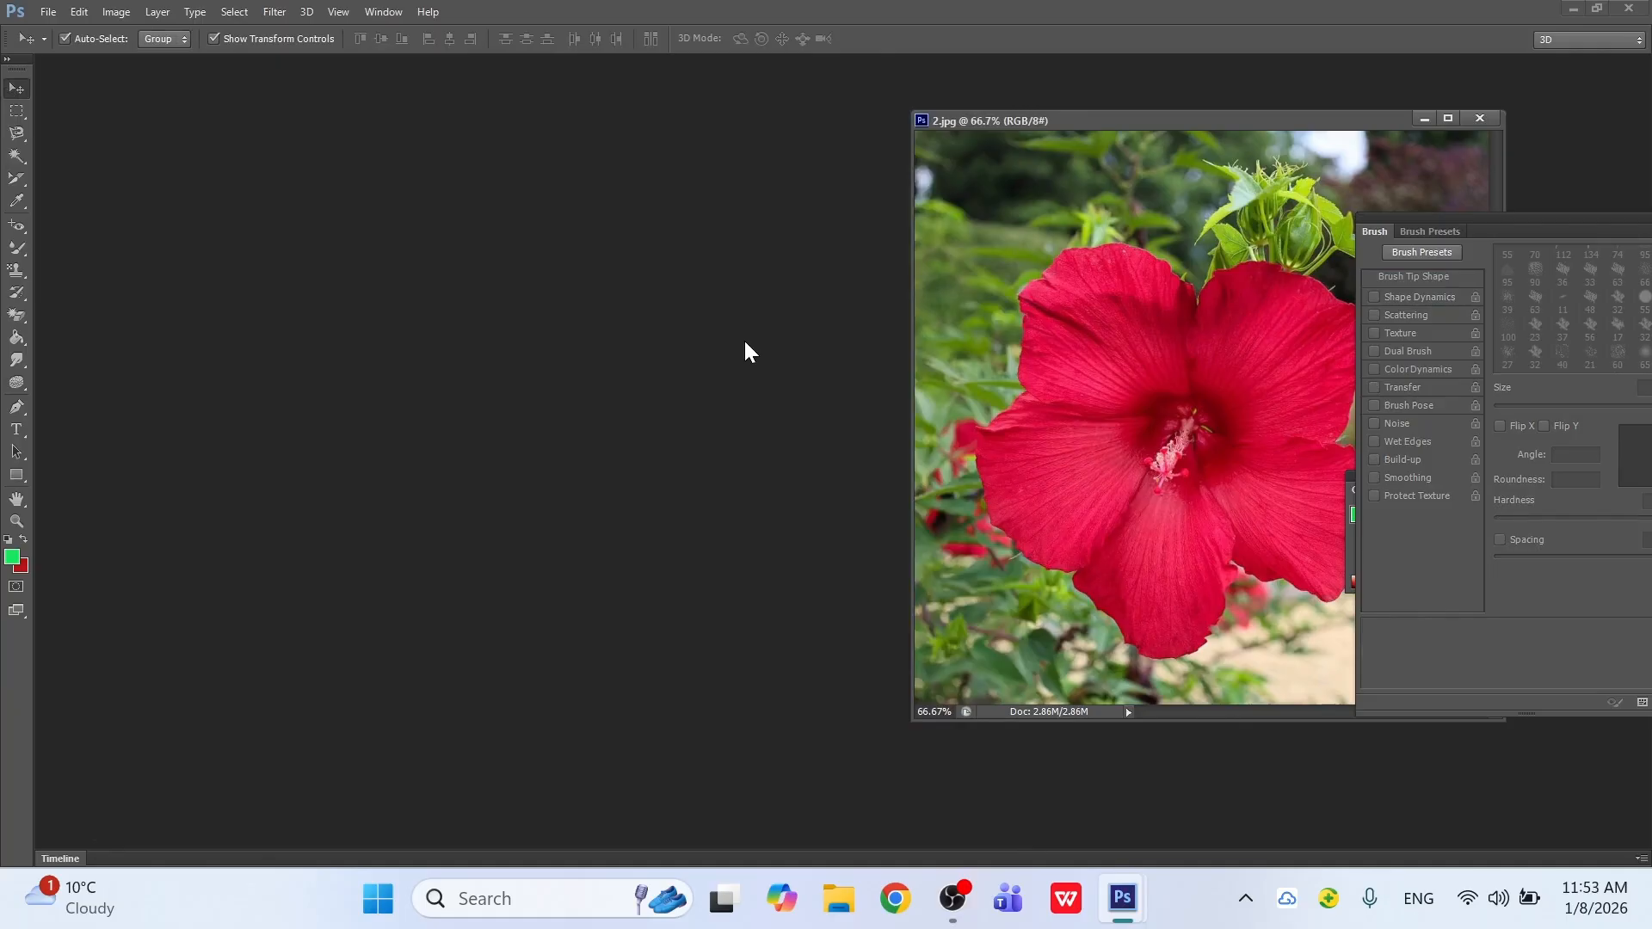